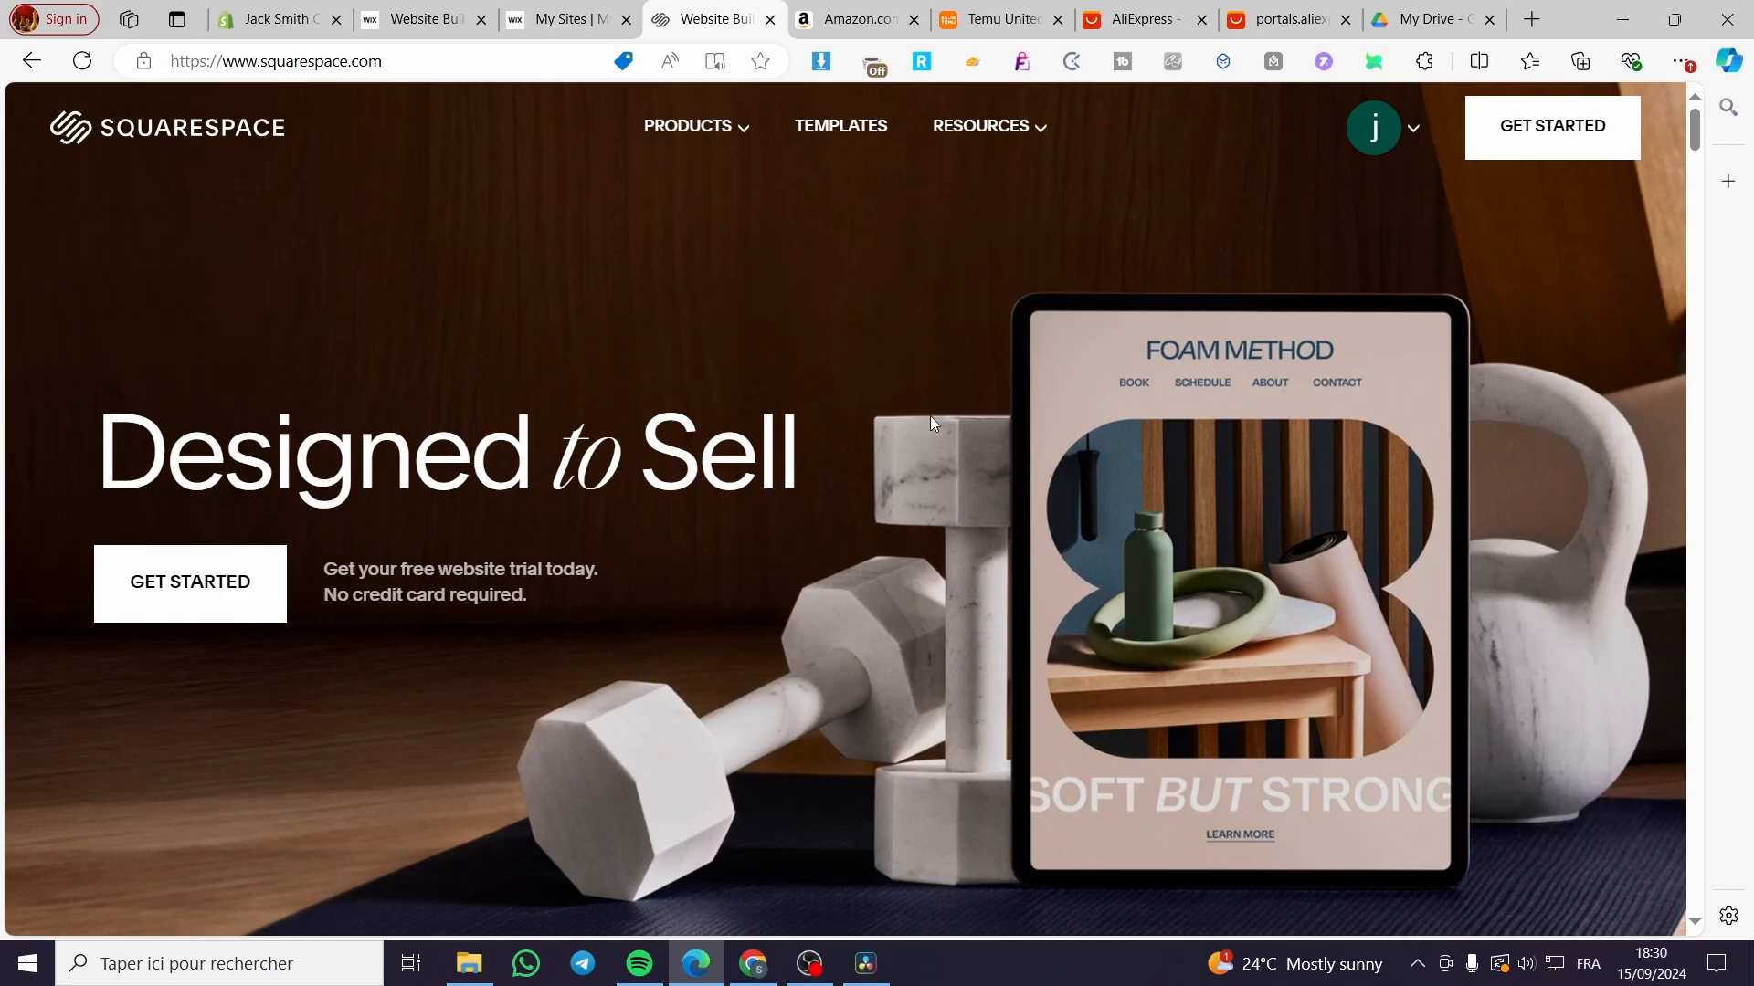
# Step: Open the account dropdown from the avatar on the Squarespace home page
pyautogui.click(1412, 133)
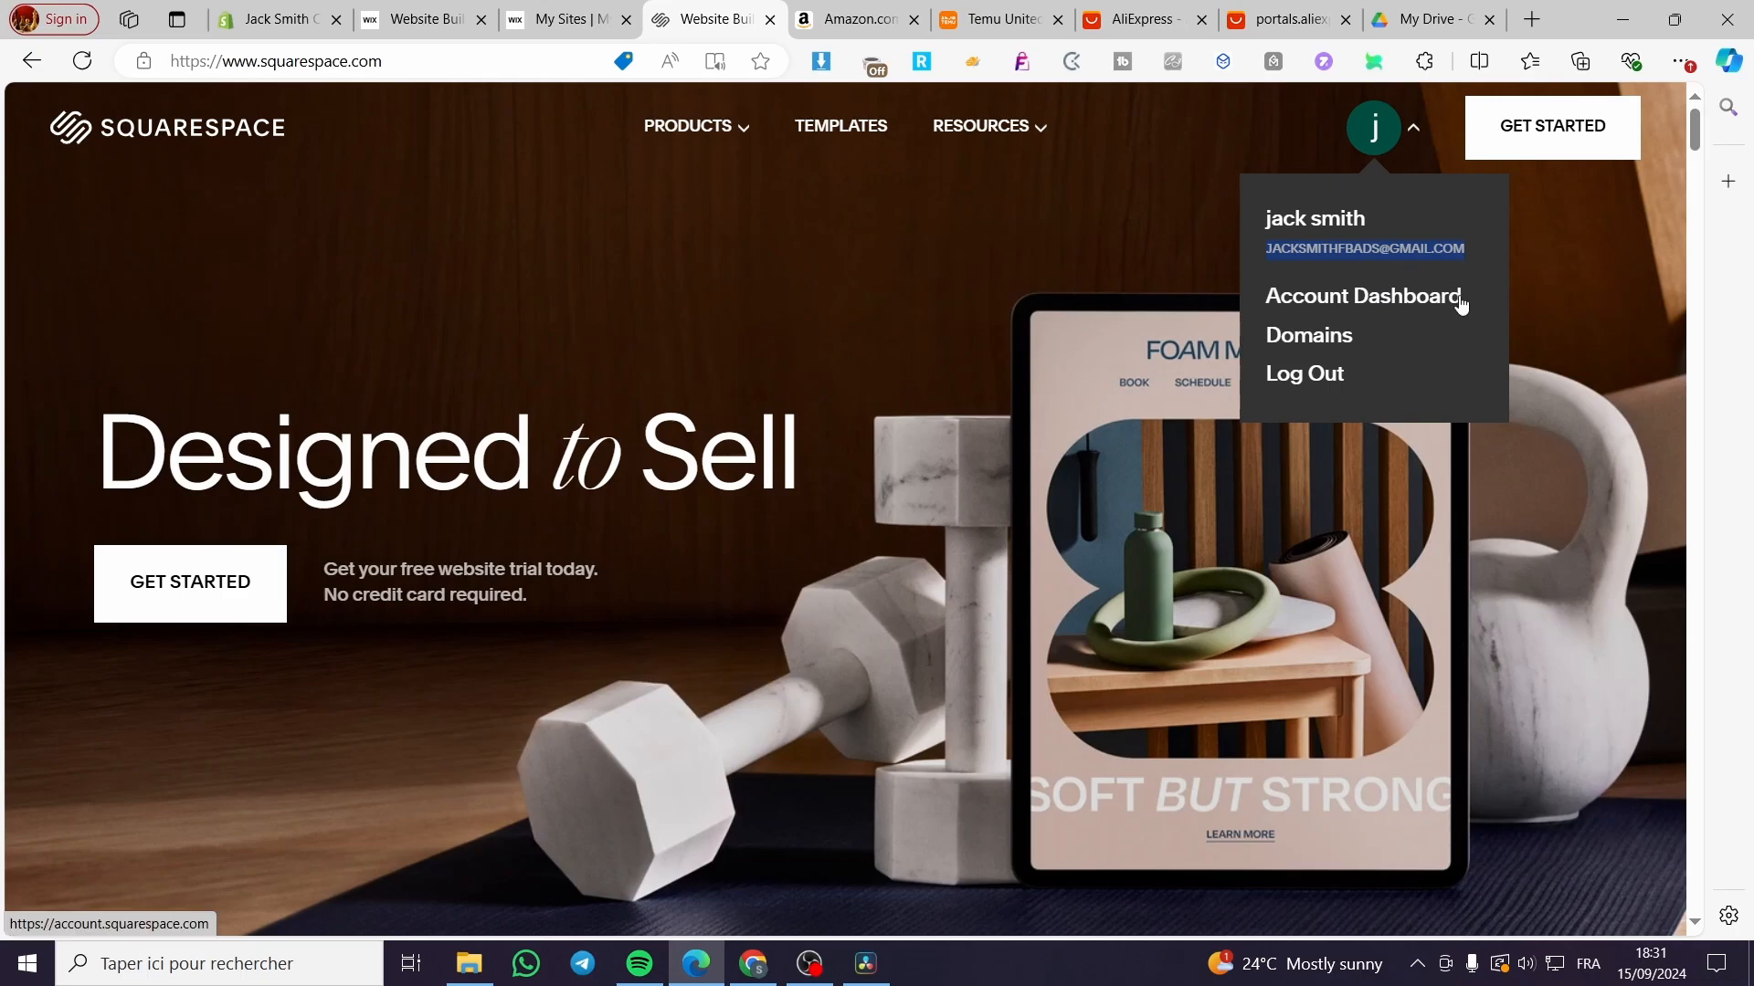
# Step: Go to the account dashboard, start a new website in a new tab, and return to the dashboard
pyautogui.click(1315, 307)
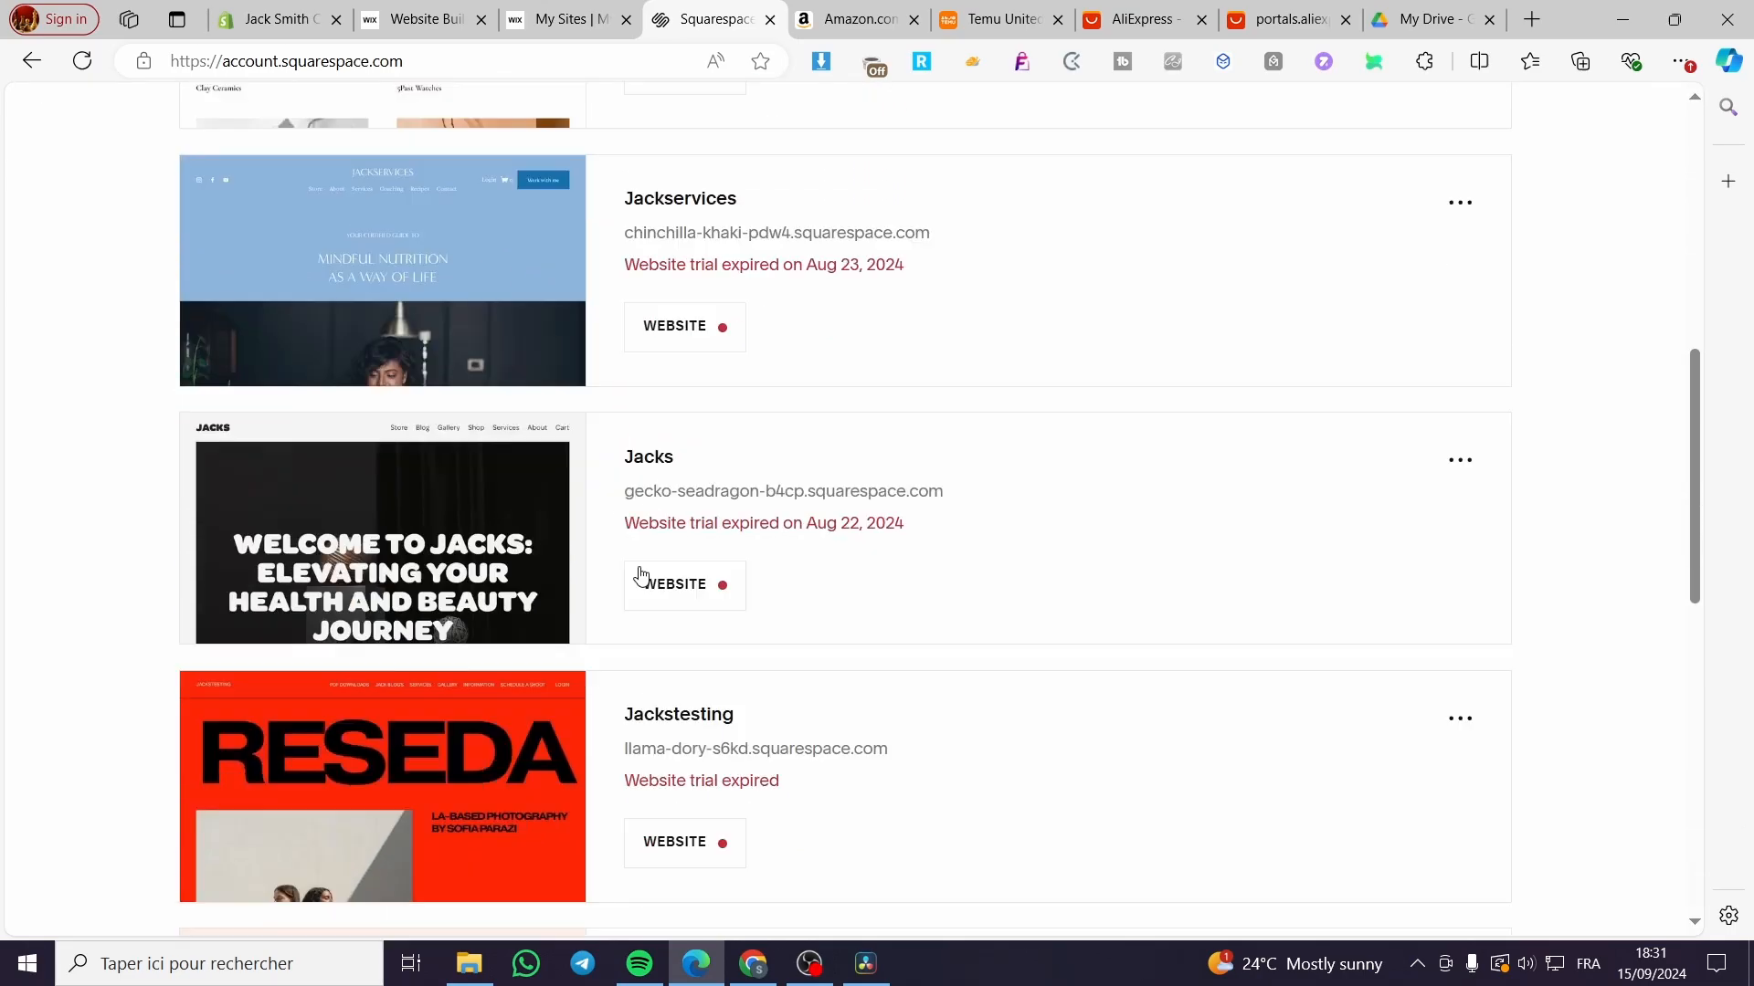
pyautogui.scroll(-5, 645, 579)
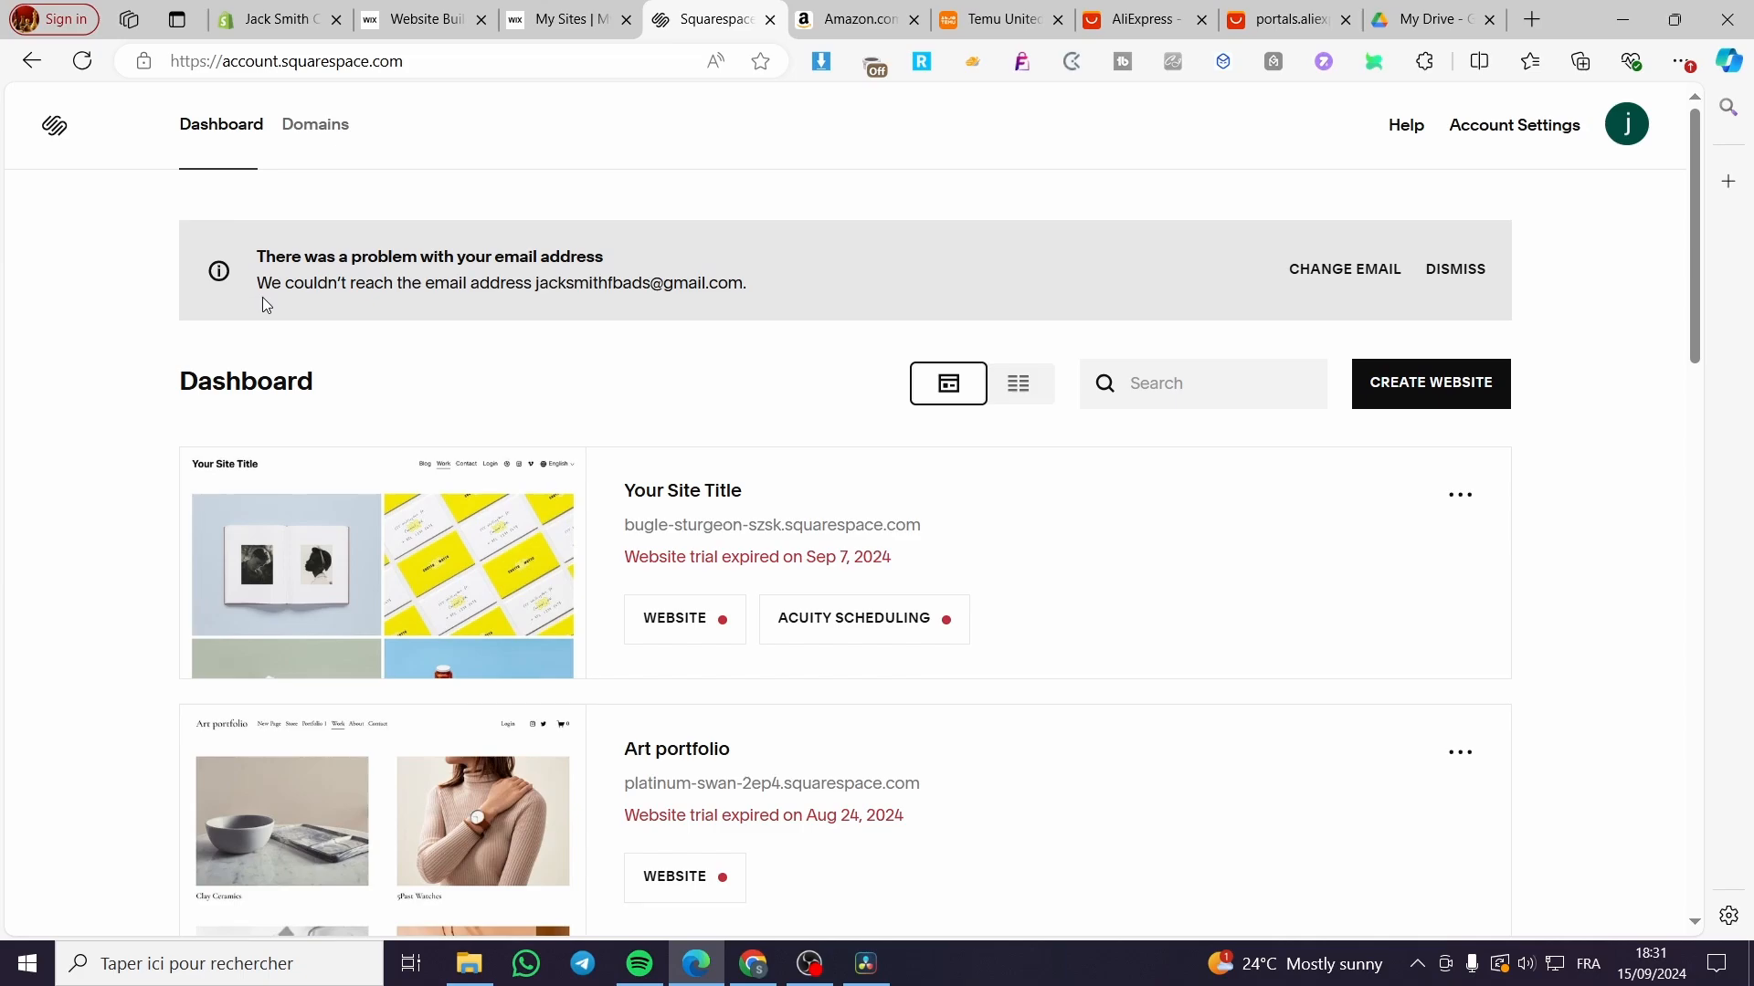
pyautogui.click(1463, 405)
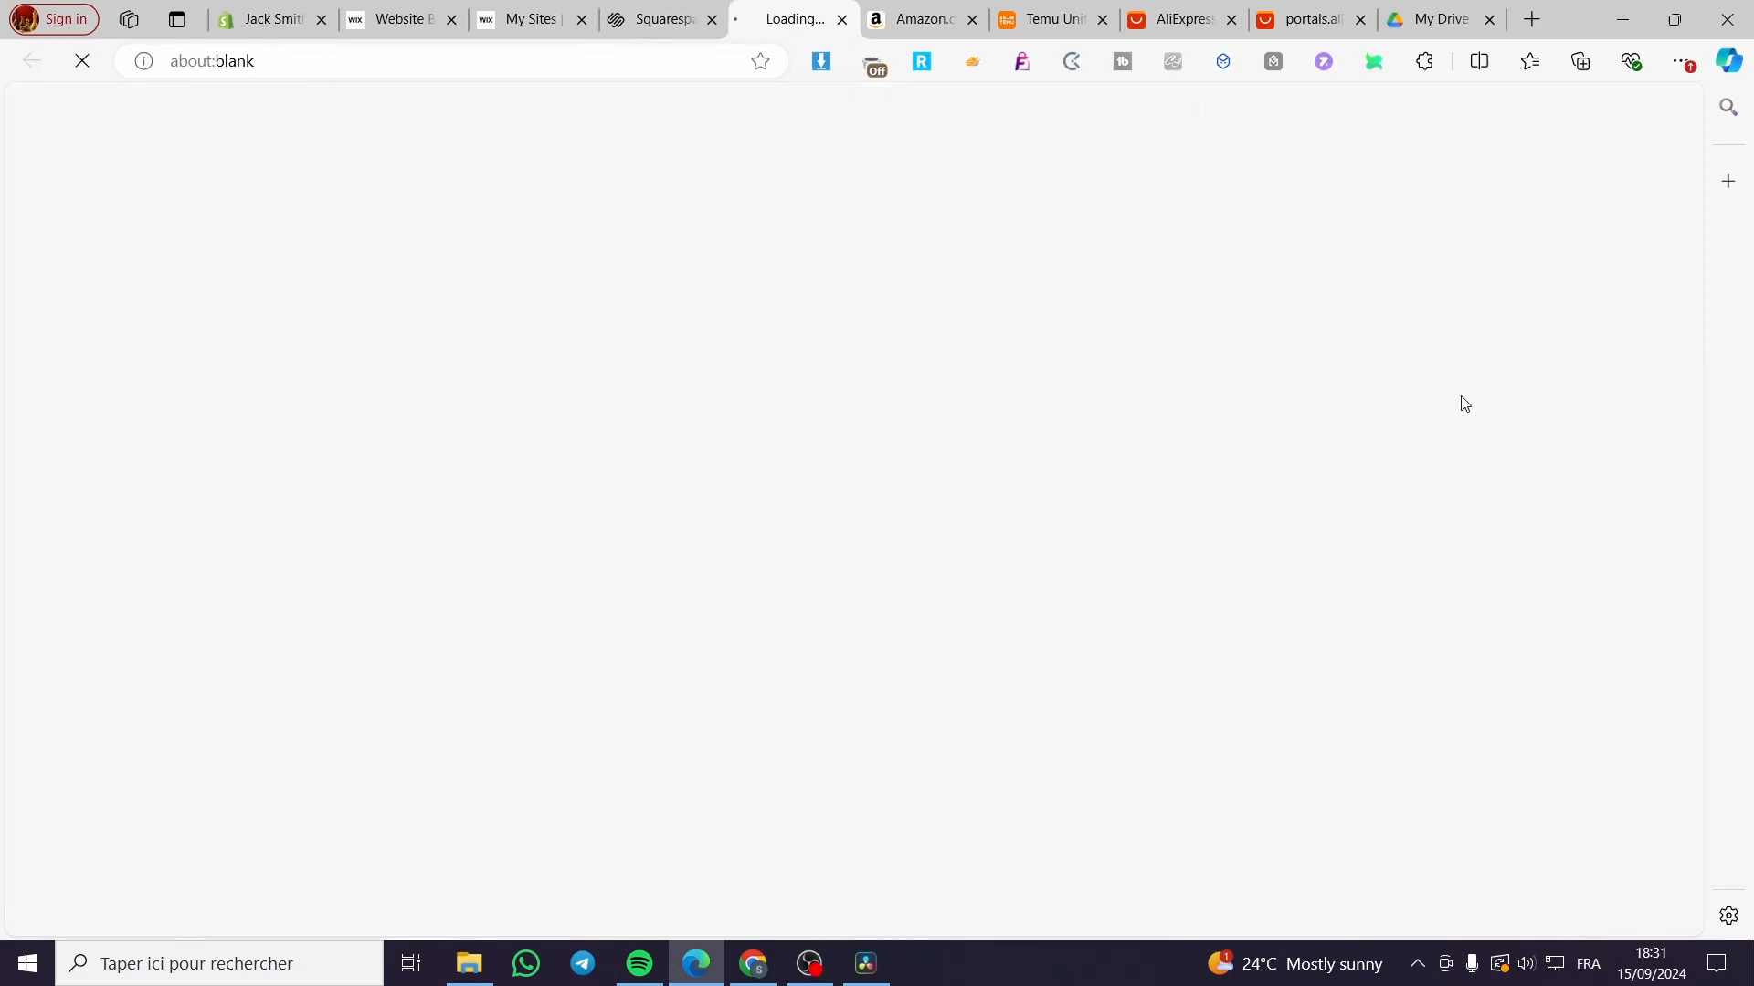
pyautogui.click(669, 22)
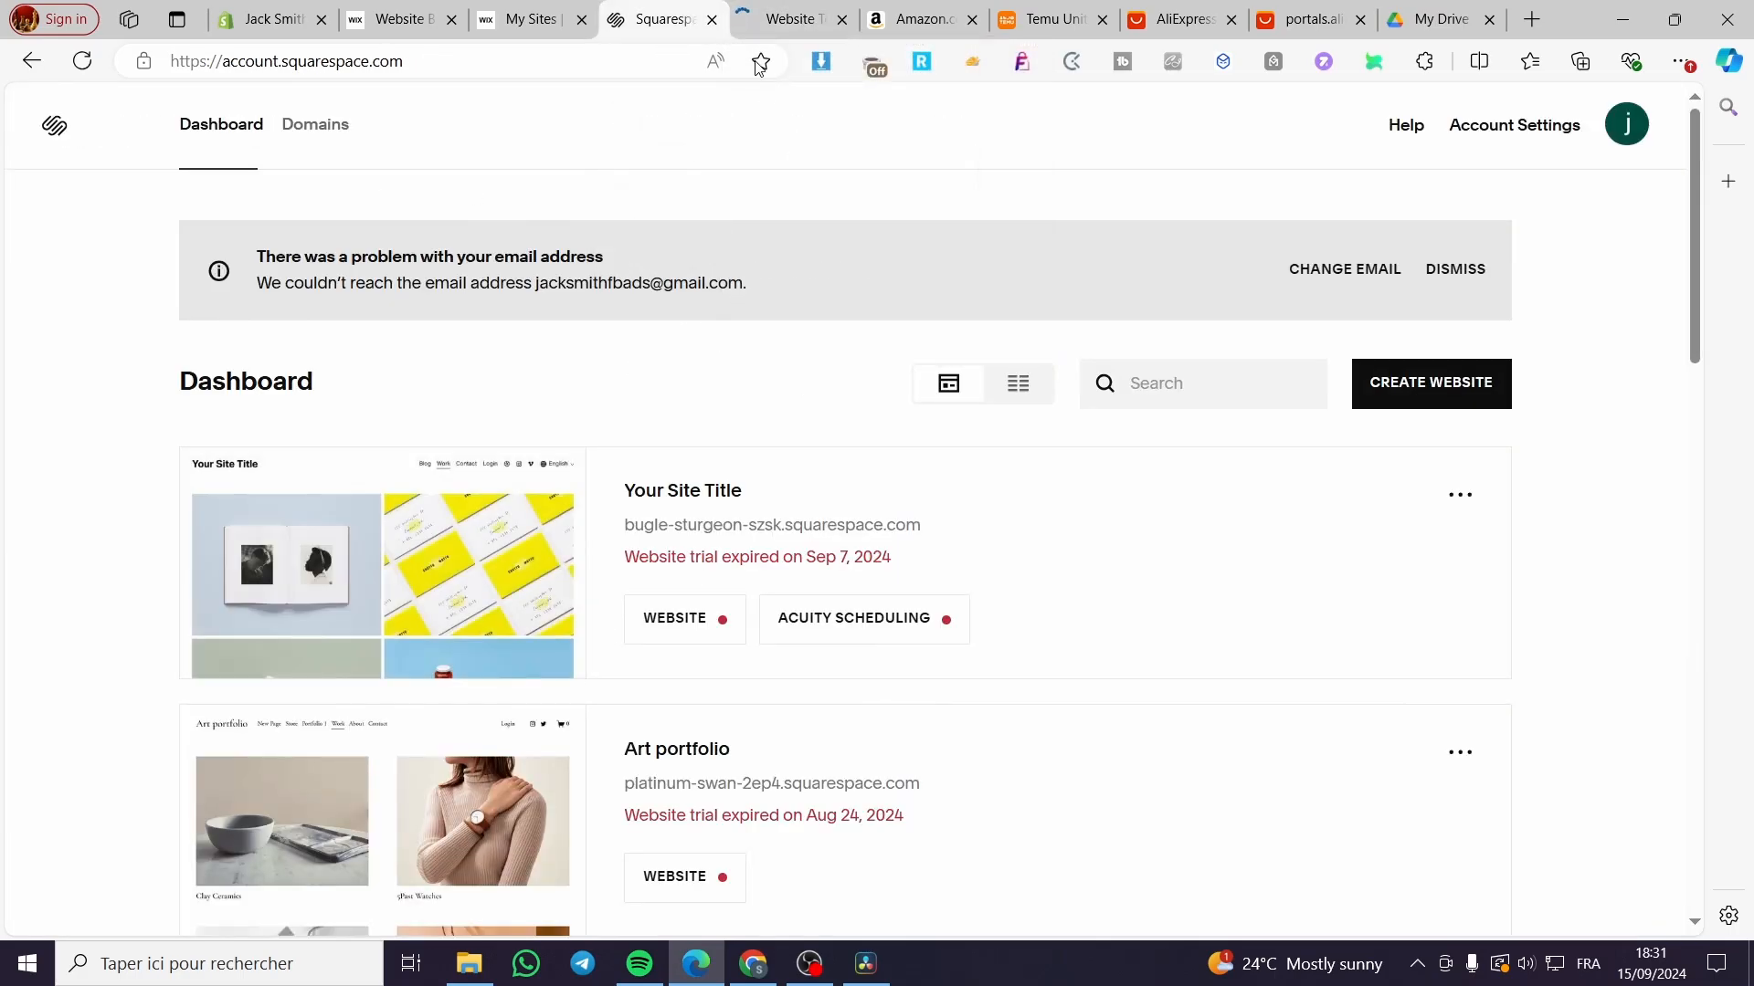
# Step: Choose Design as the new site's topic
pyautogui.click(766, 14)
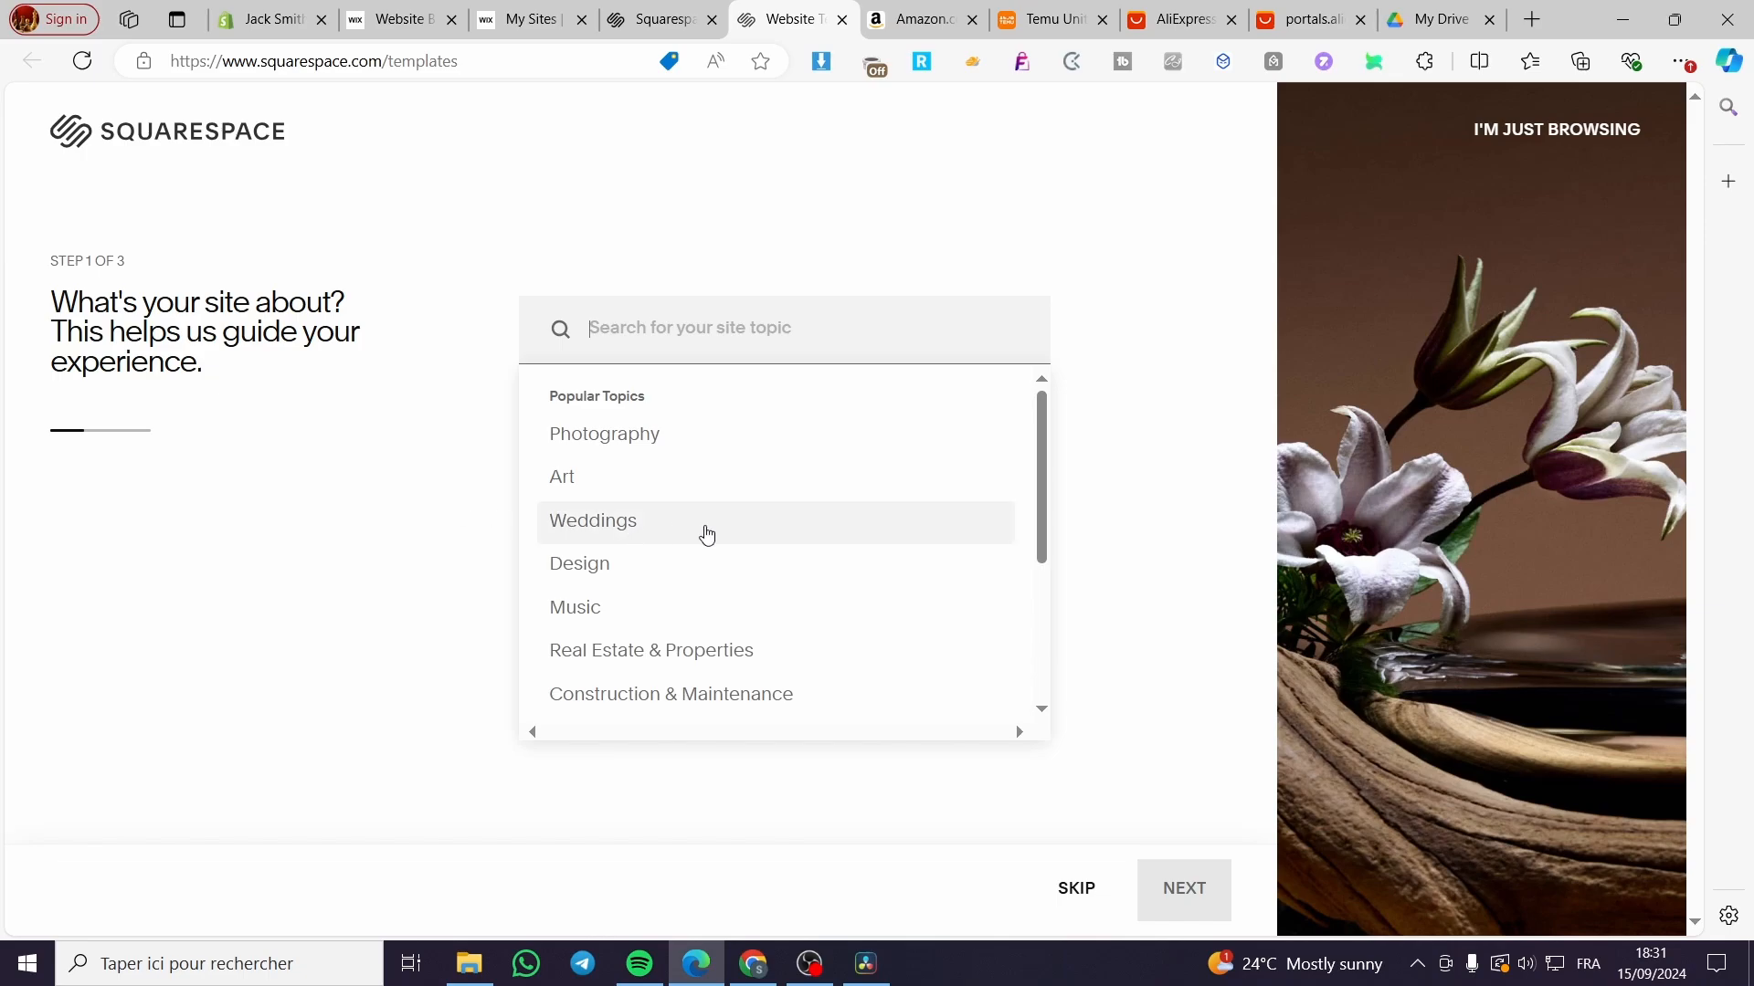
pyautogui.scroll(-3, 712, 538)
pyautogui.scroll(3, 710, 539)
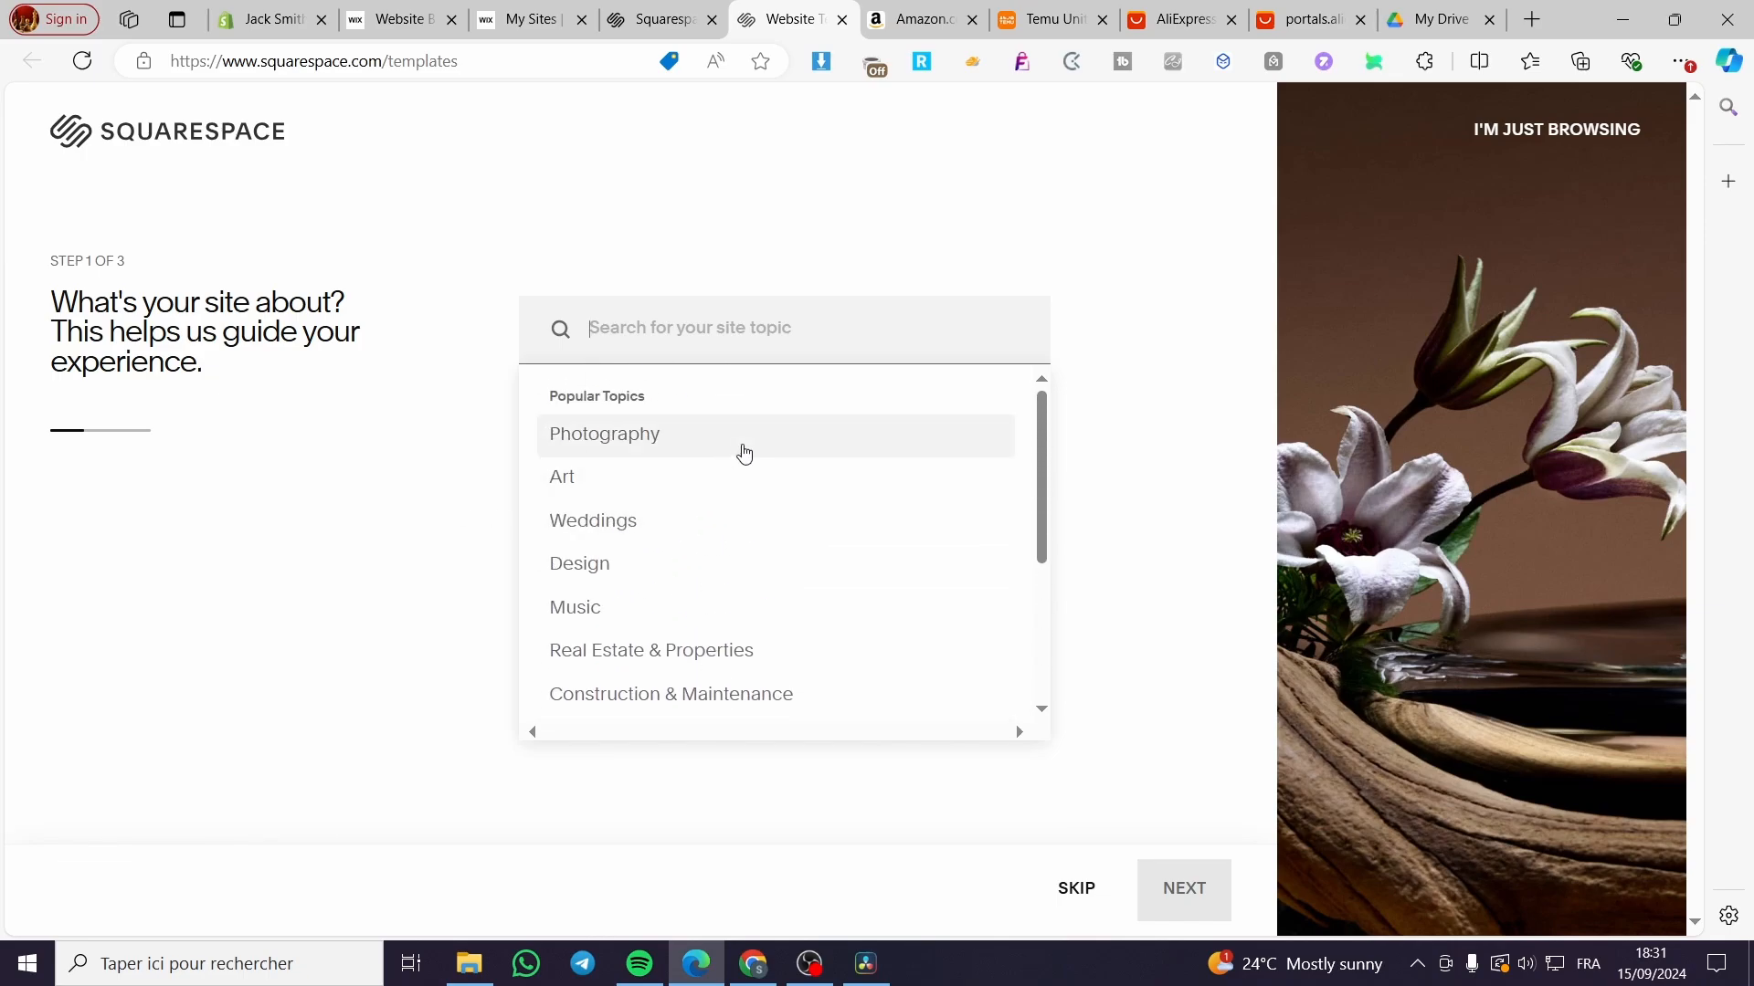
pyautogui.click(721, 581)
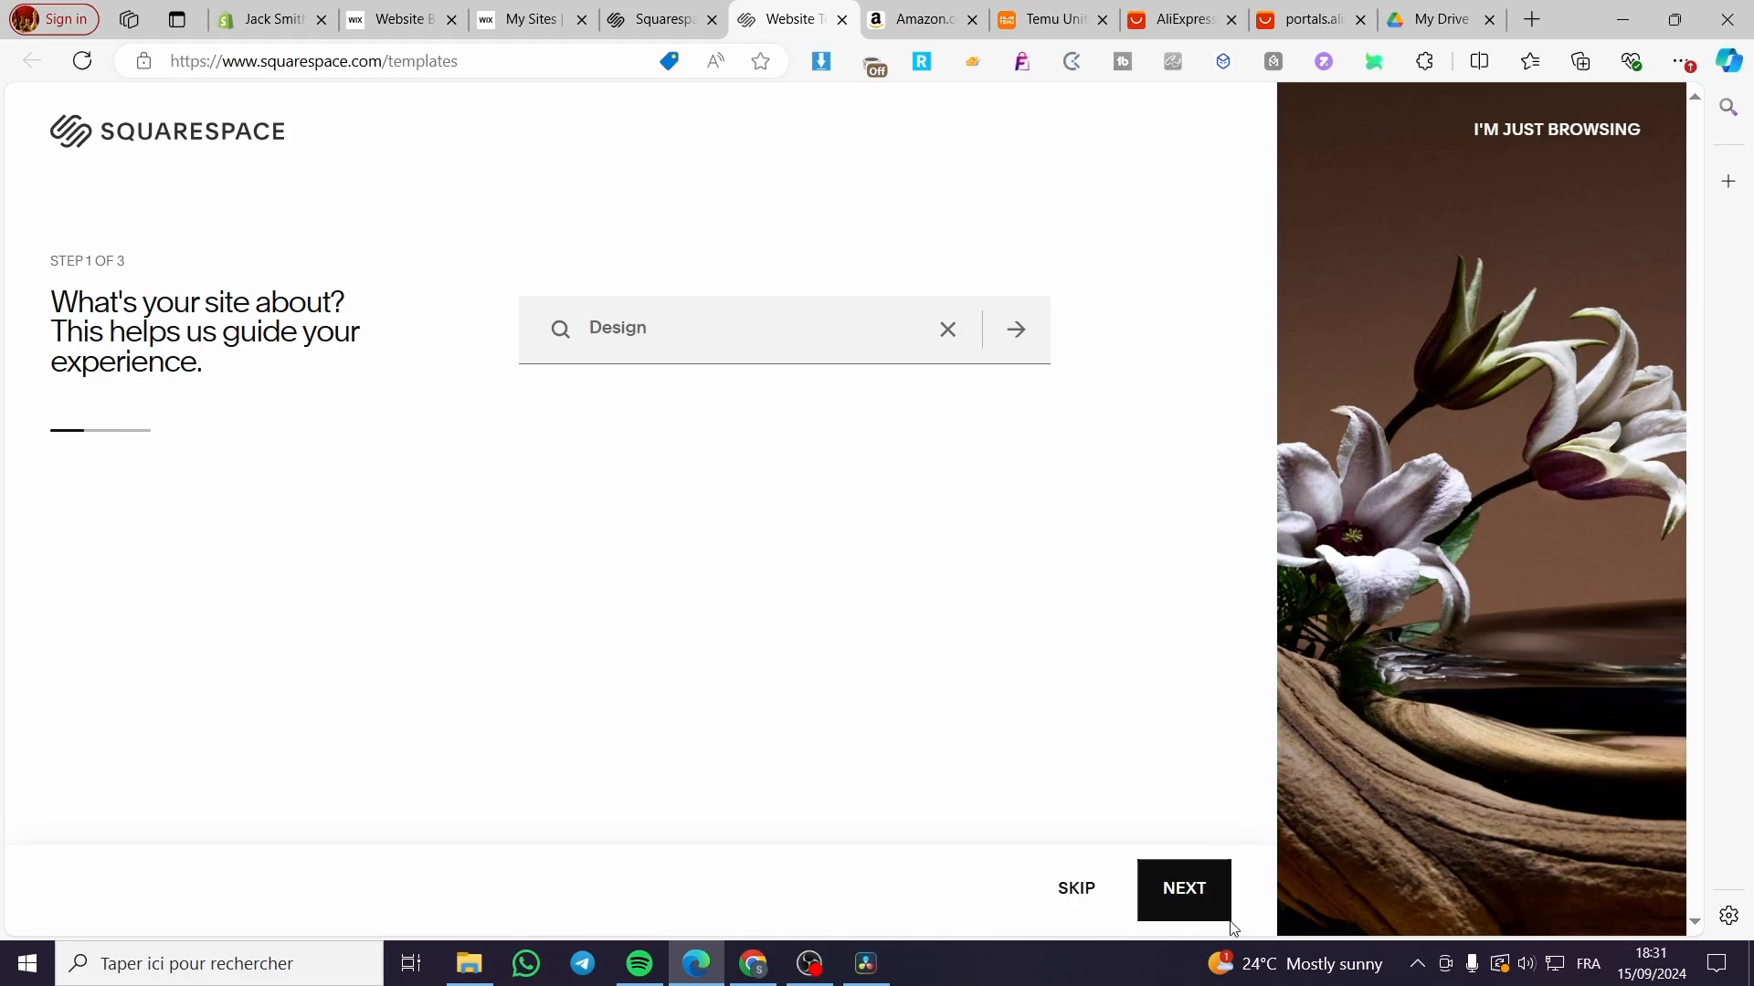
pyautogui.click(1190, 895)
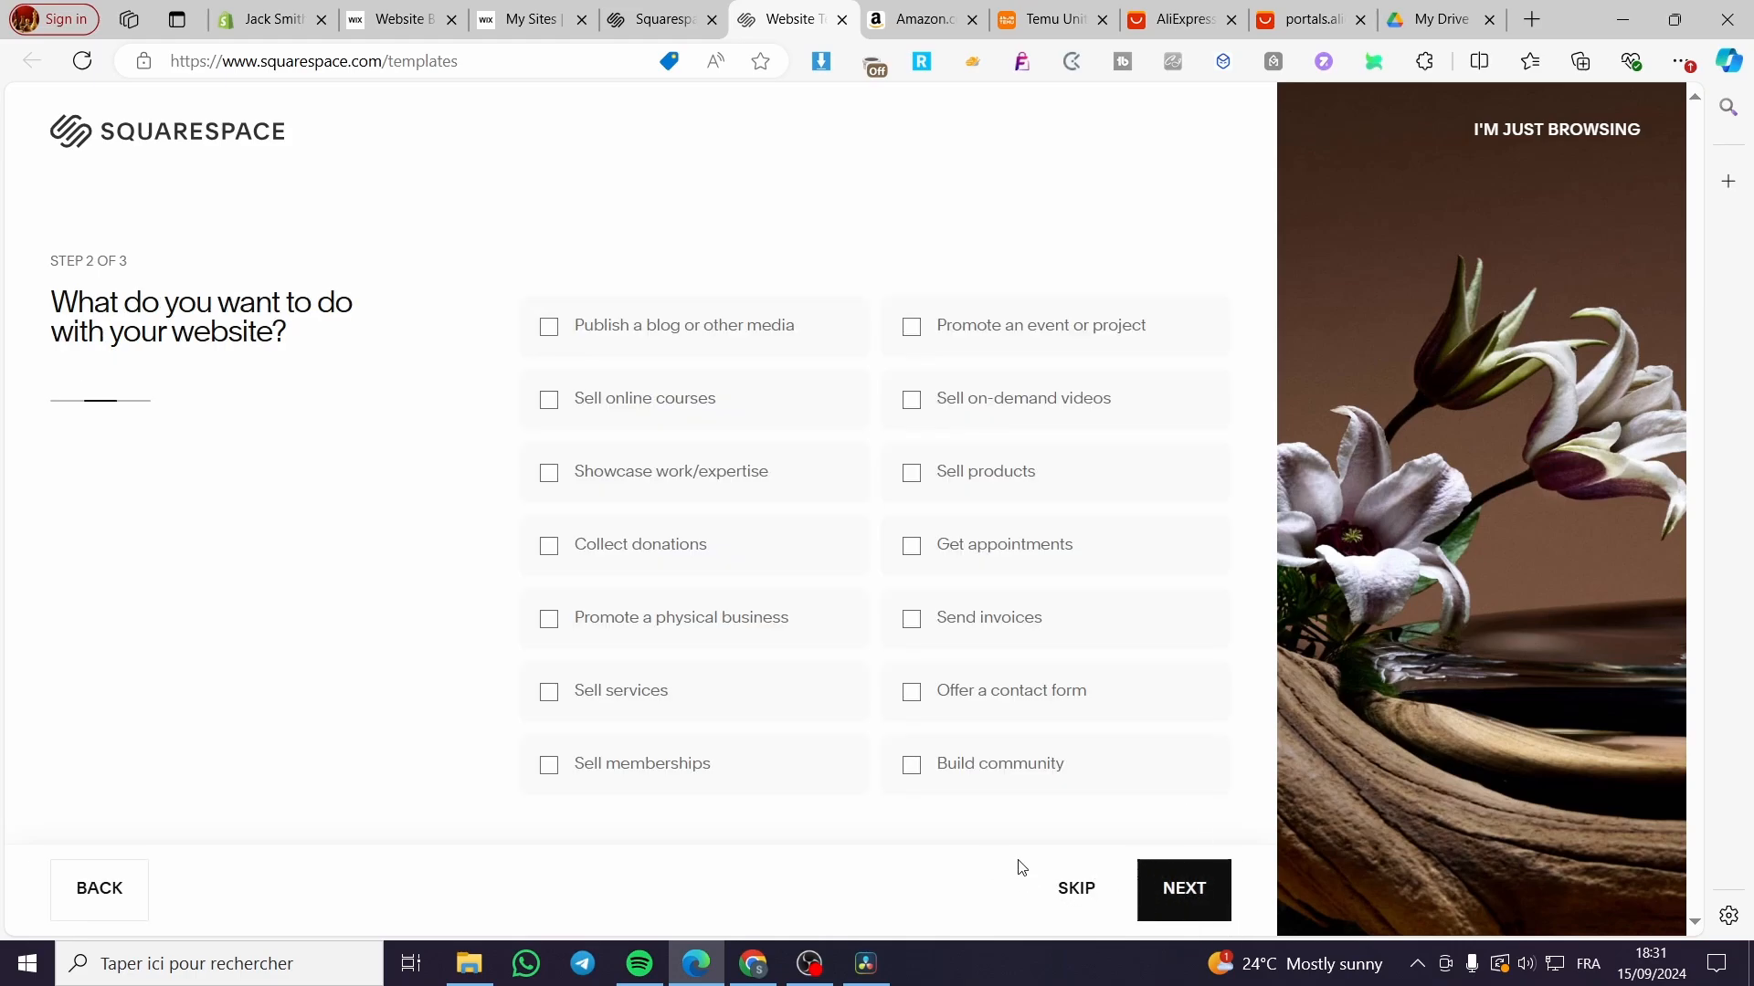
# Step: Pick selling services, selling products and sending invoices as site goals, then browse templates
pyautogui.click(615, 696)
pyautogui.click(1039, 469)
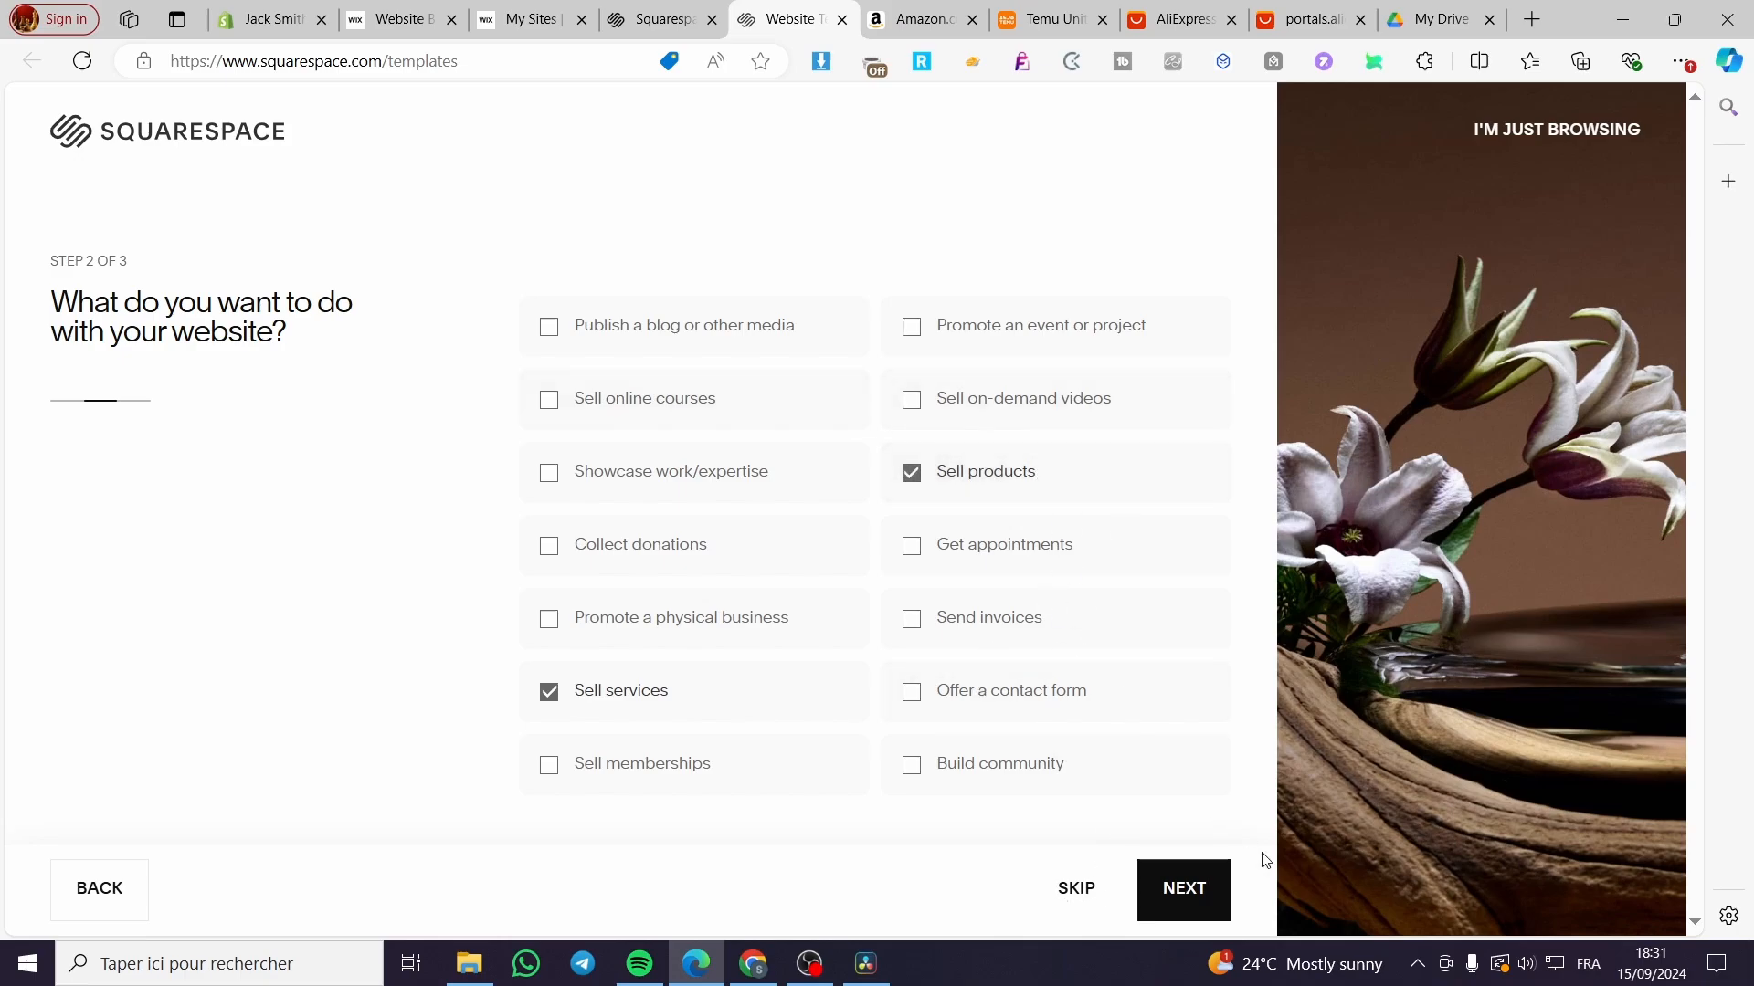
pyautogui.click(1078, 605)
pyautogui.click(1188, 890)
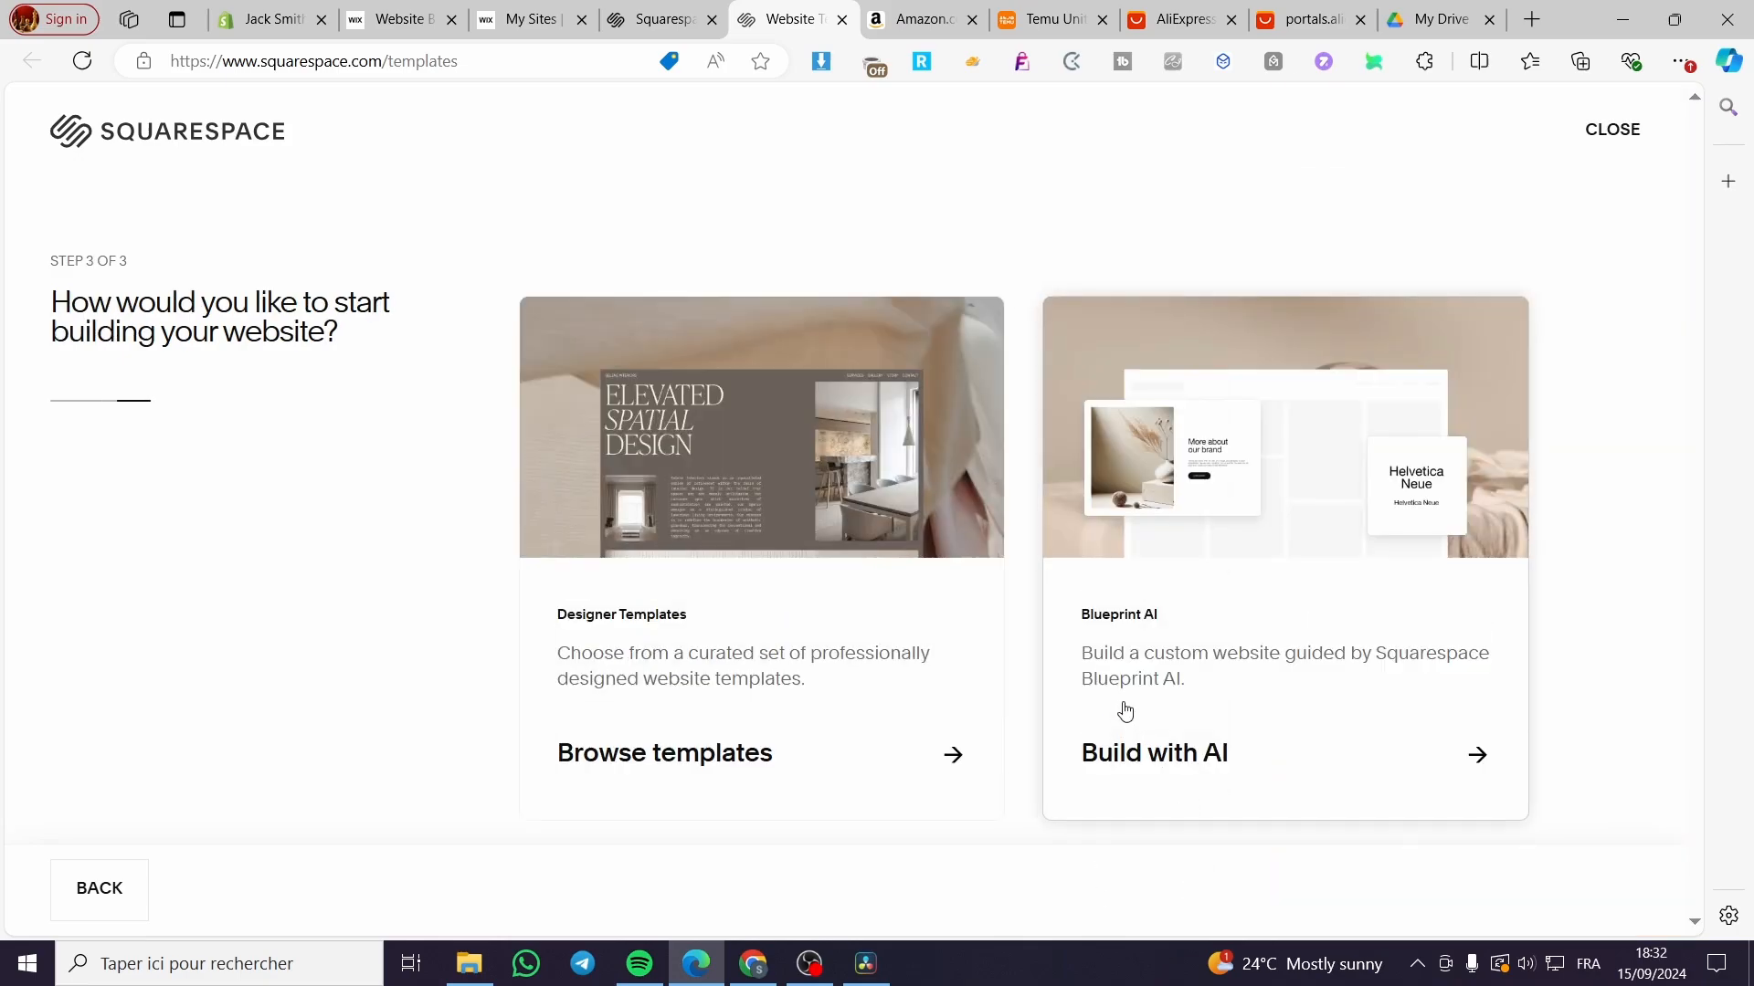
pyautogui.click(795, 723)
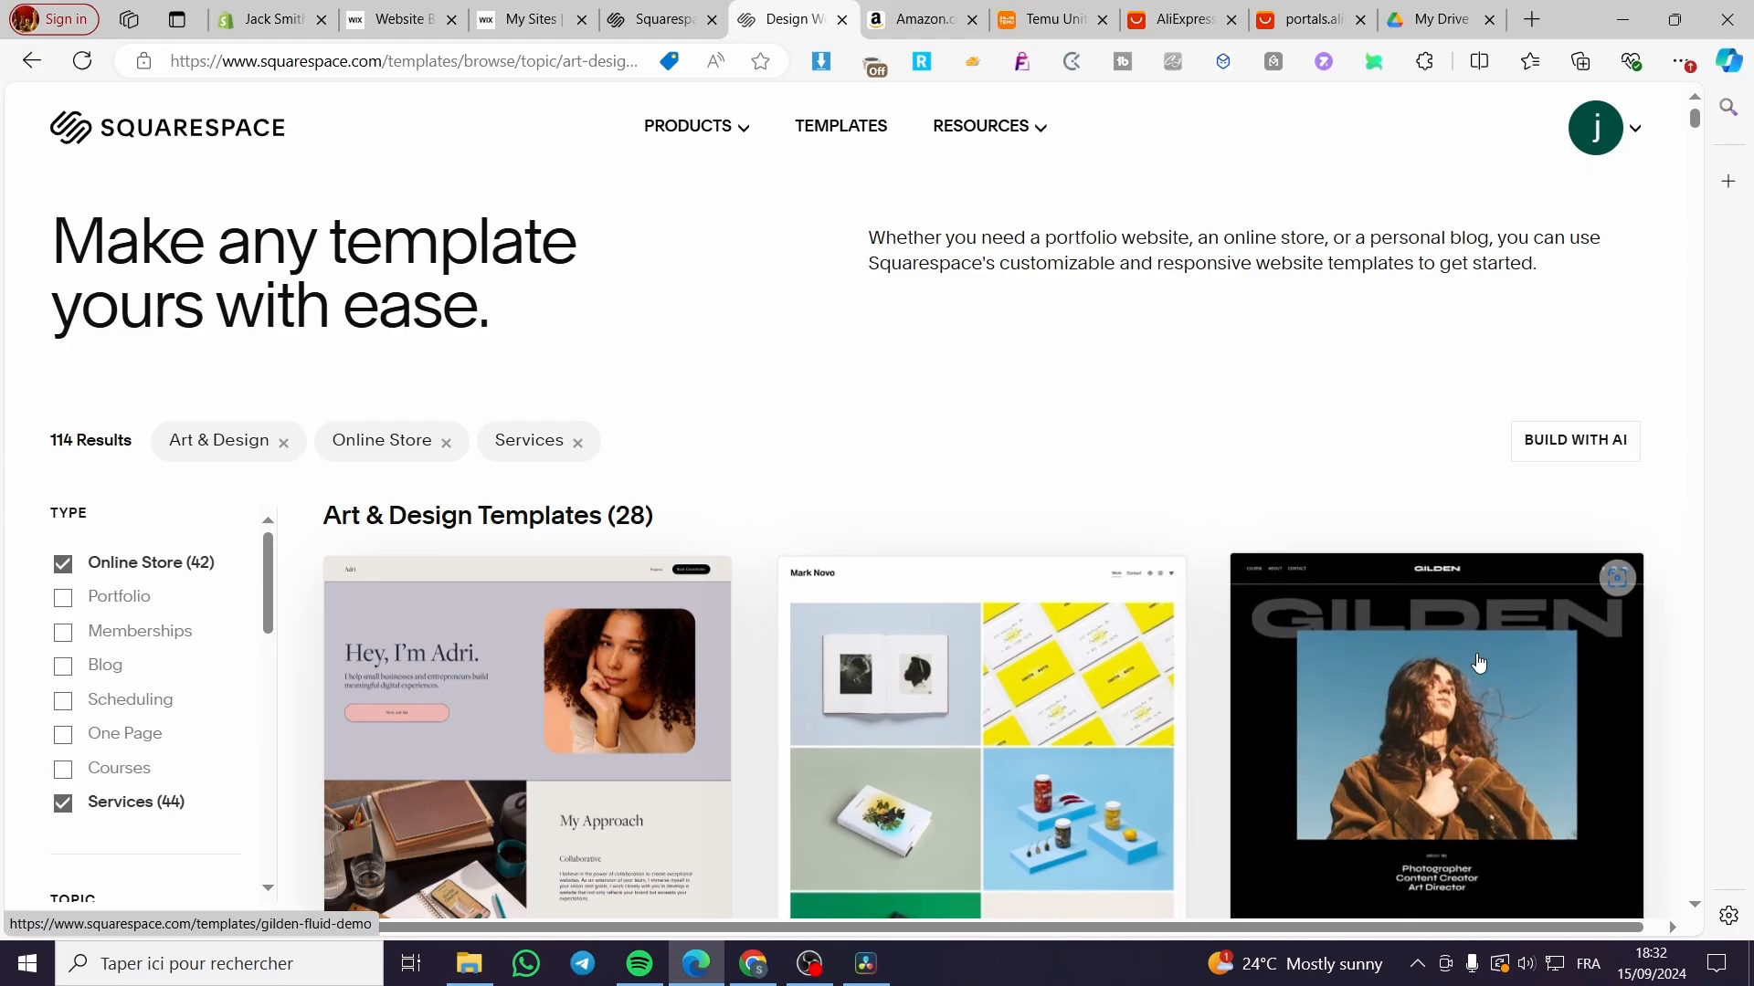
# Step: Scroll through the template gallery and open the Toledo template preview
pyautogui.scroll(-6, 933, 716)
pyautogui.scroll(4, 870, 713)
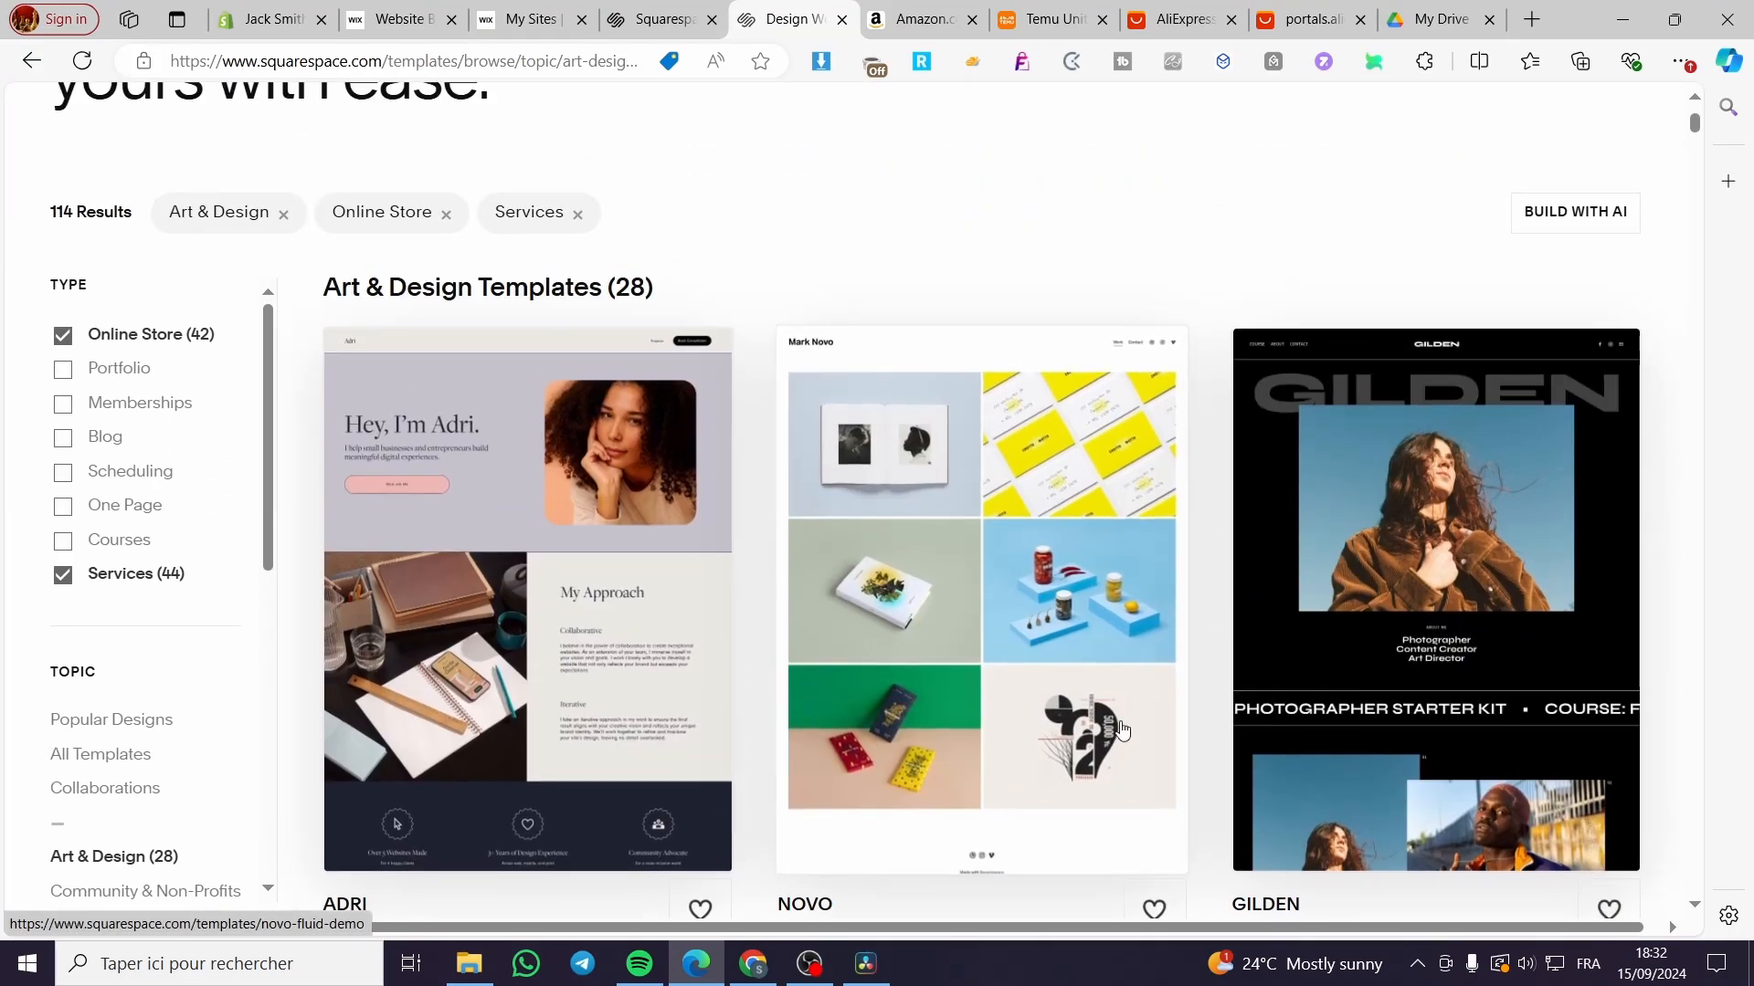
pyautogui.scroll(-3, 871, 713)
pyautogui.scroll(1, 598, 581)
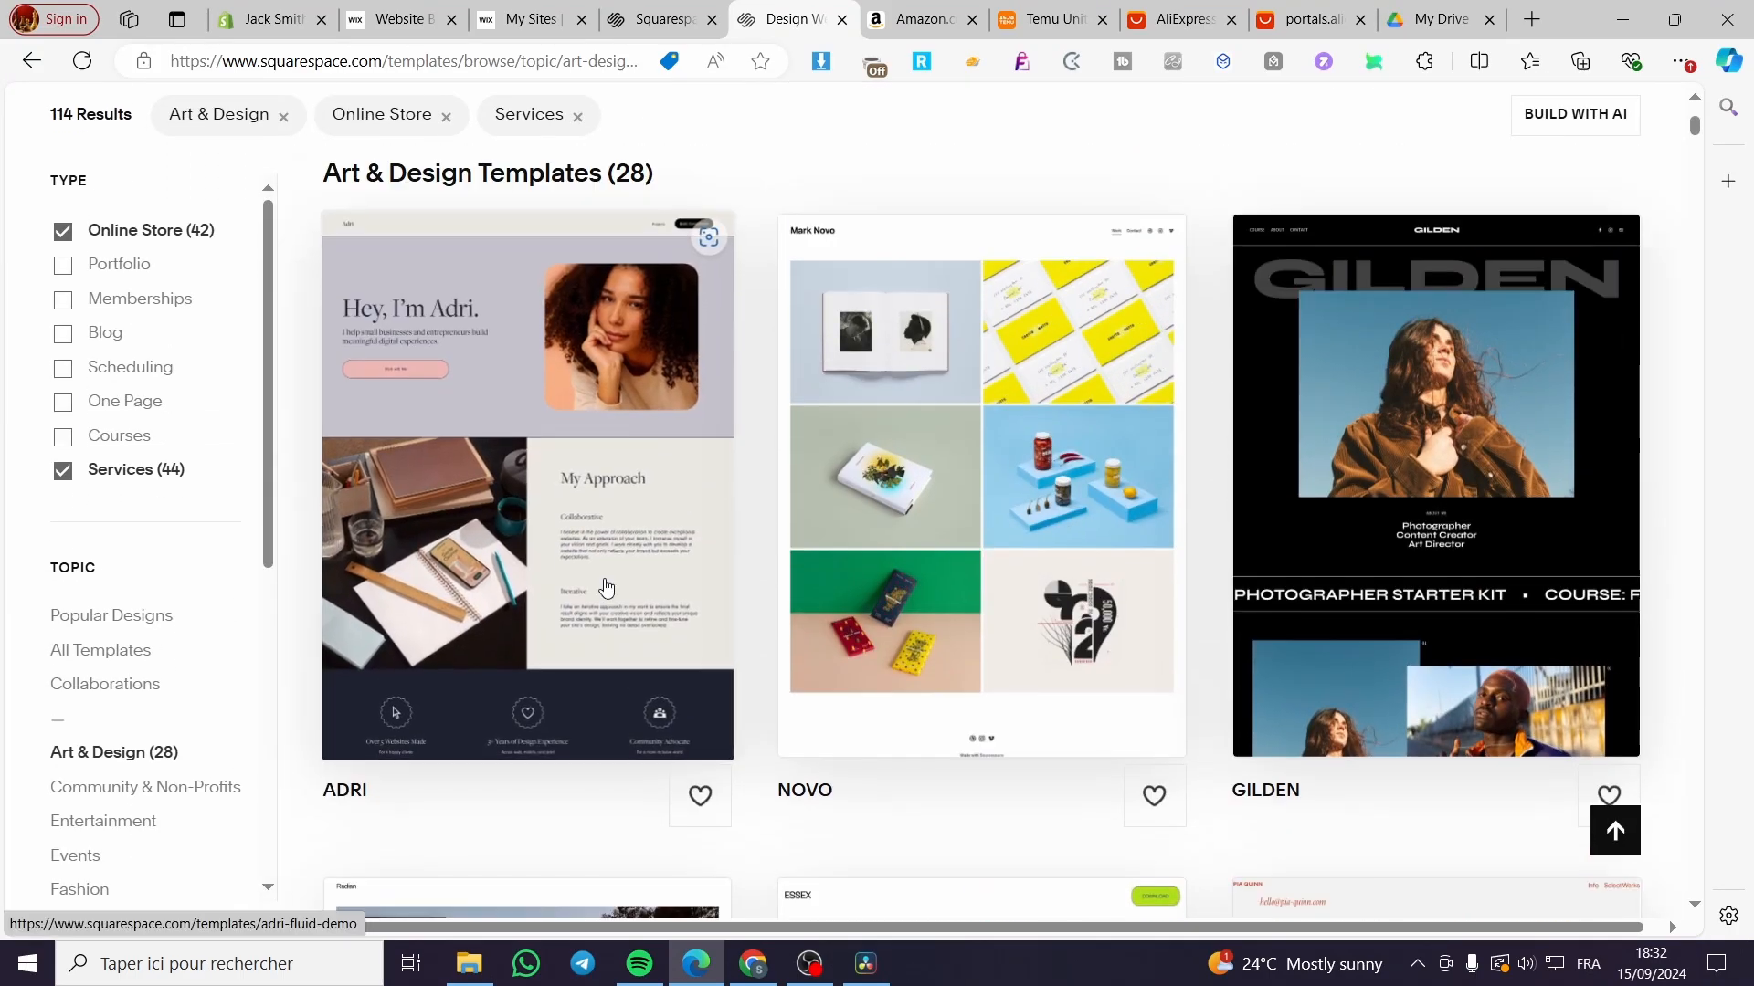
pyautogui.scroll(-10, 601, 583)
pyautogui.scroll(-4, 605, 583)
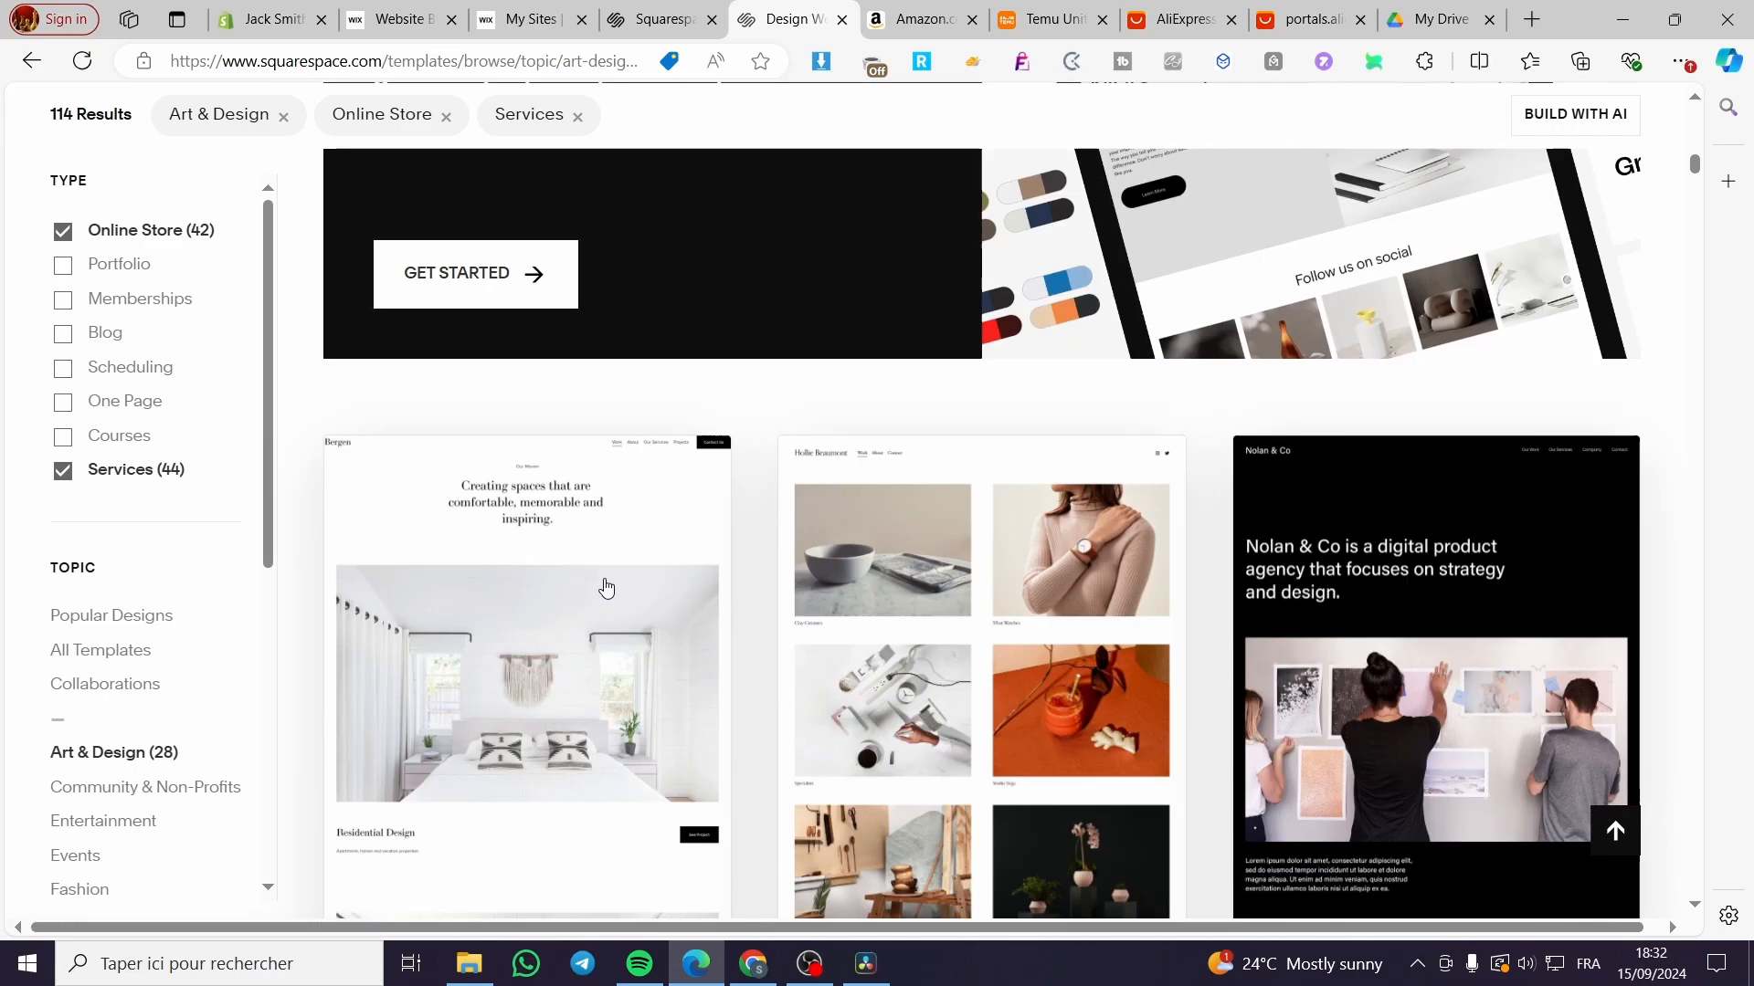
pyautogui.scroll(-6, 811, 614)
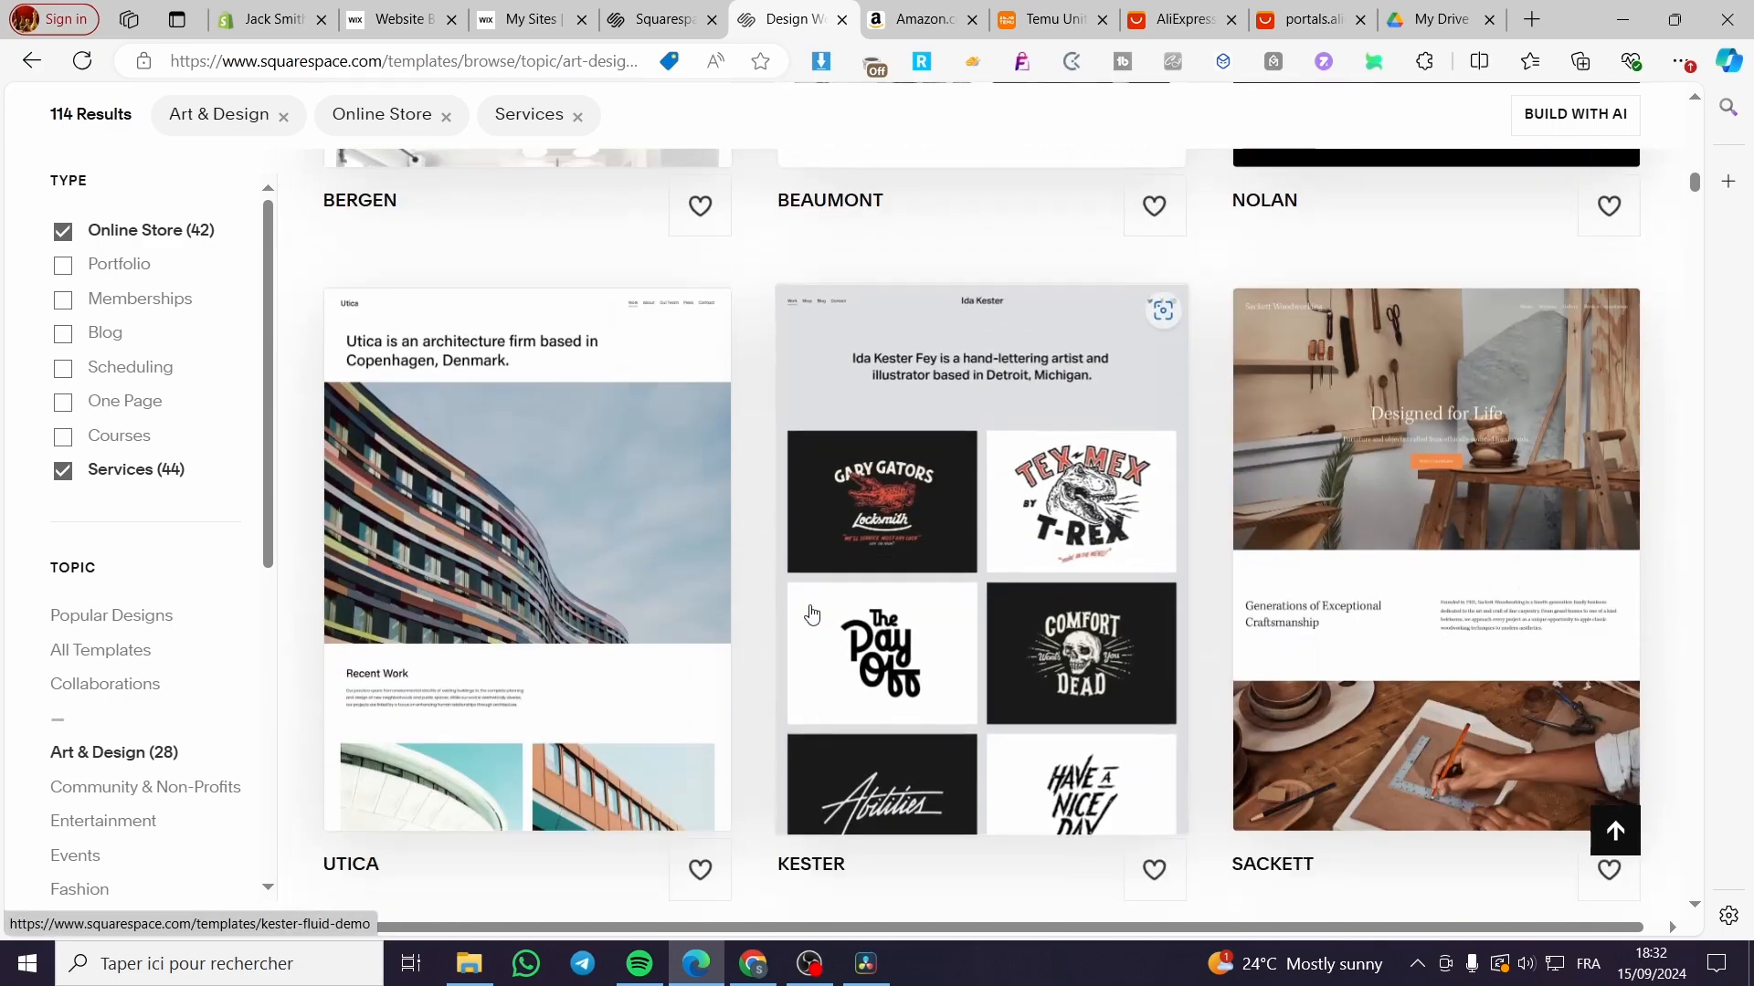
pyautogui.scroll(-4, 1635, 628)
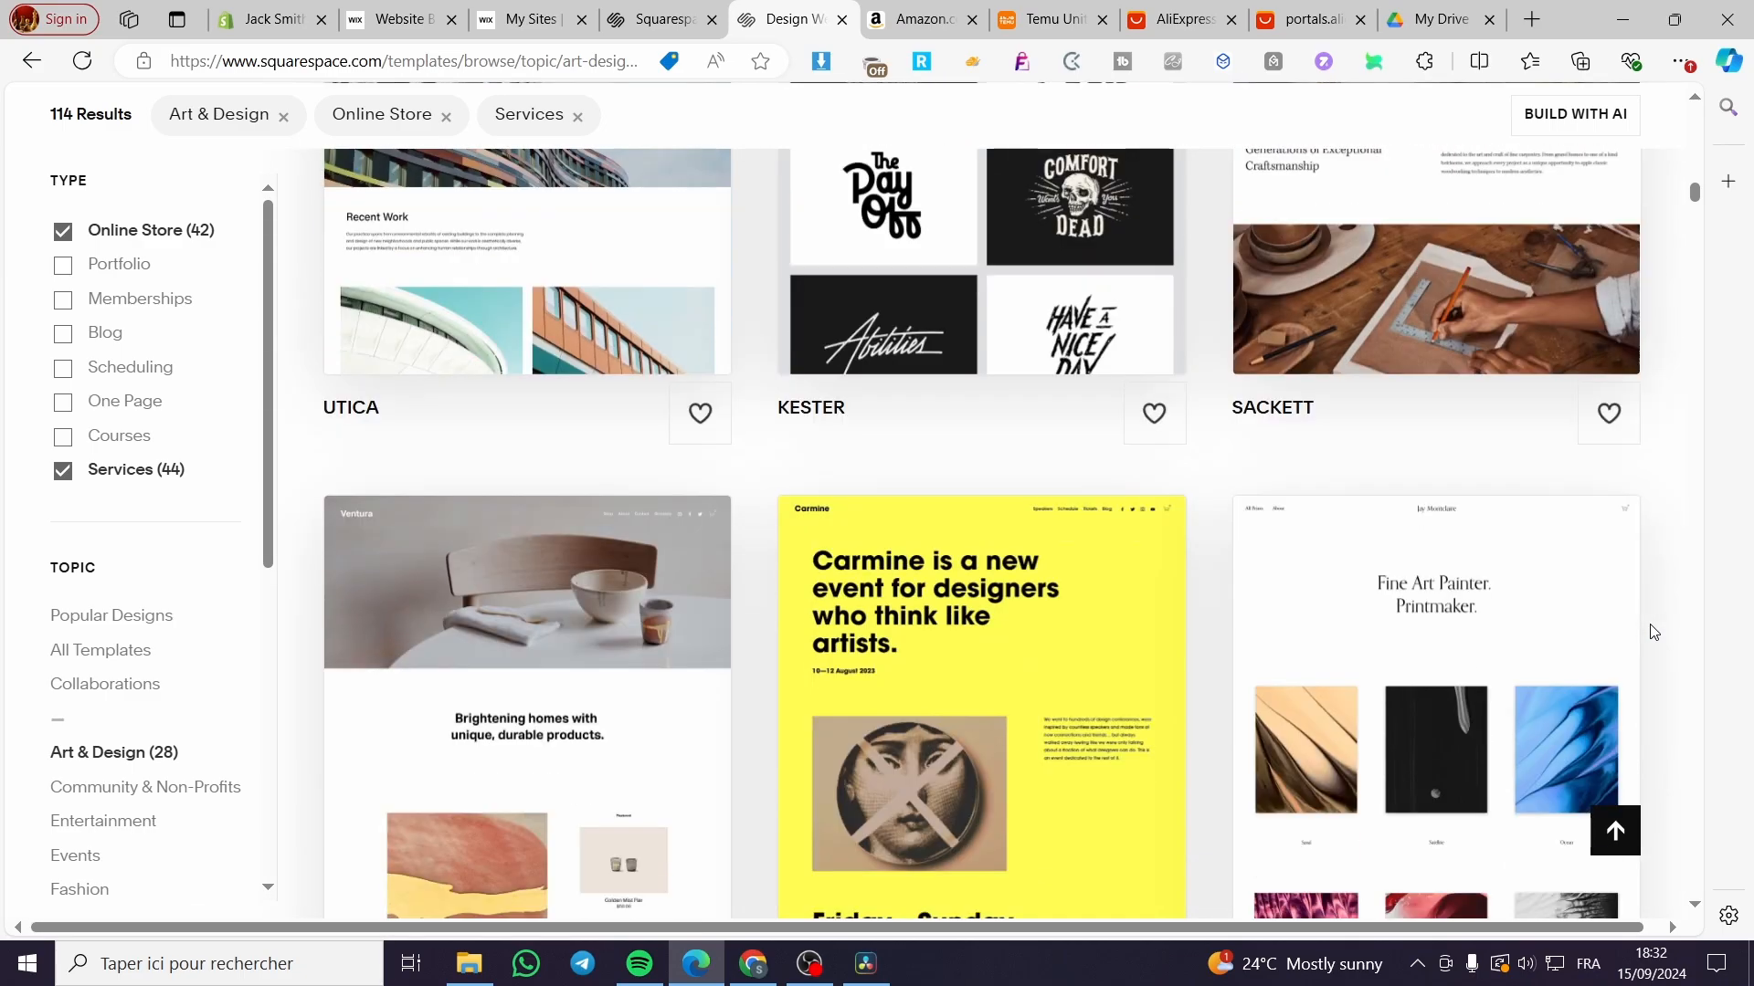
pyautogui.scroll(-3, 1633, 627)
pyautogui.scroll(-10, 553, 594)
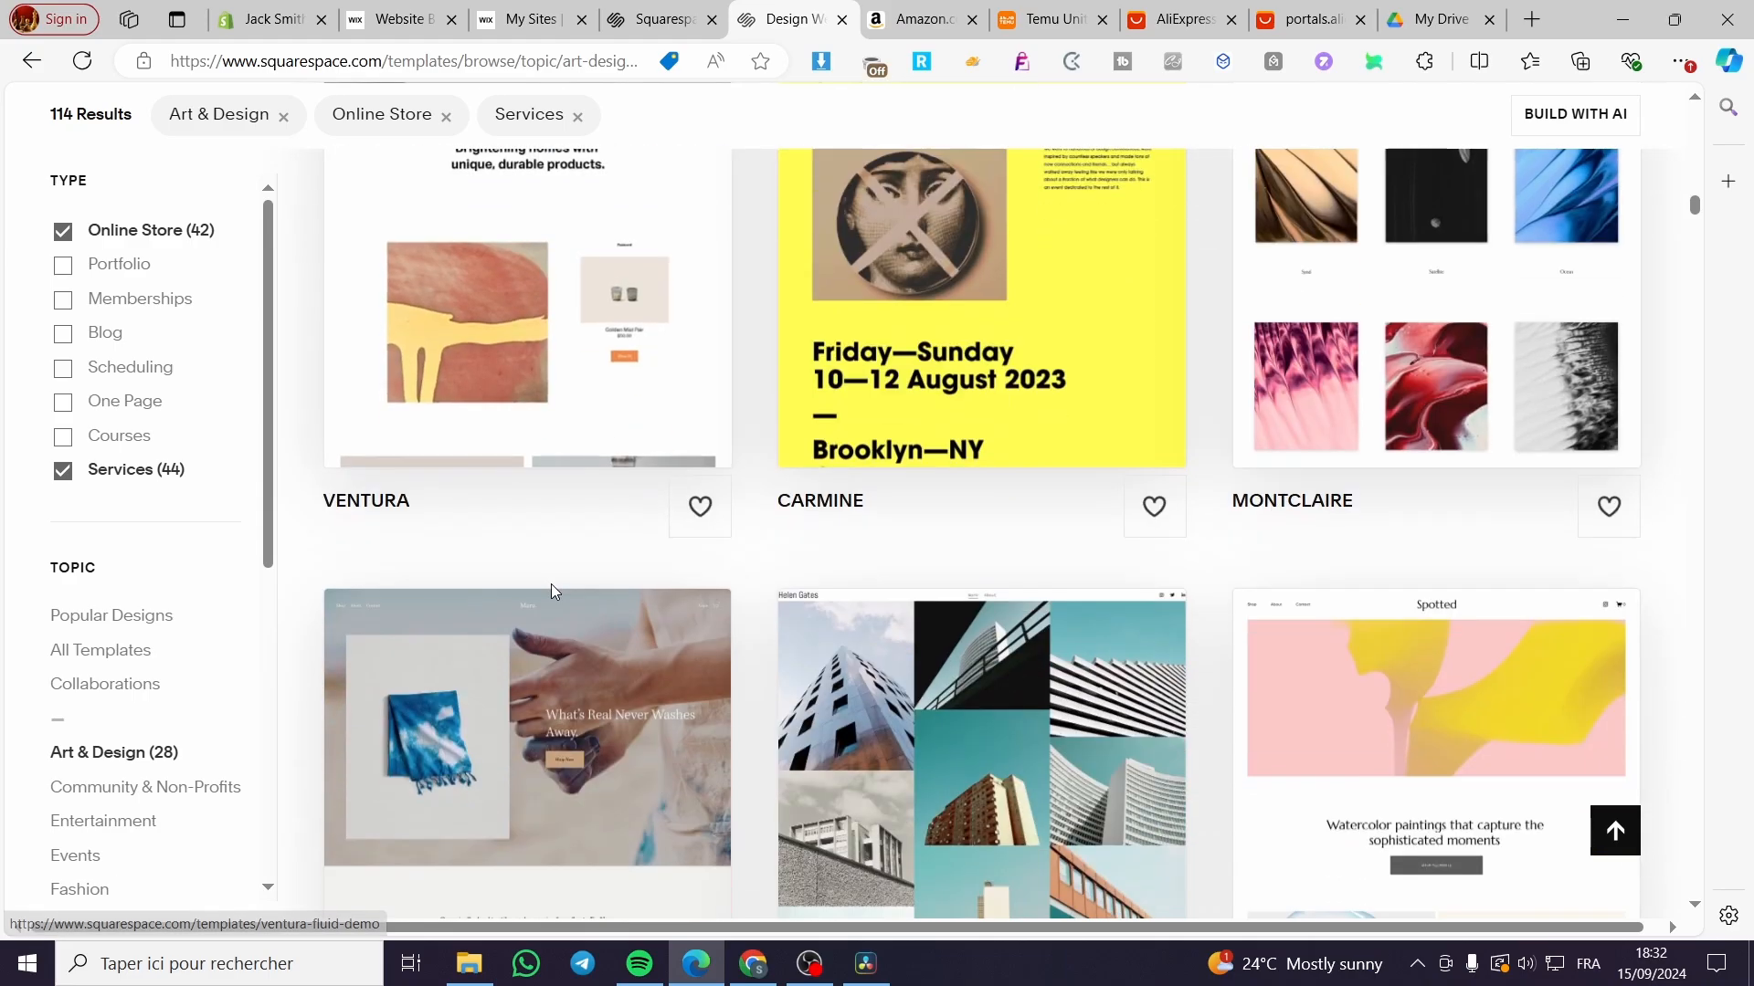
pyautogui.scroll(-1, 916, 724)
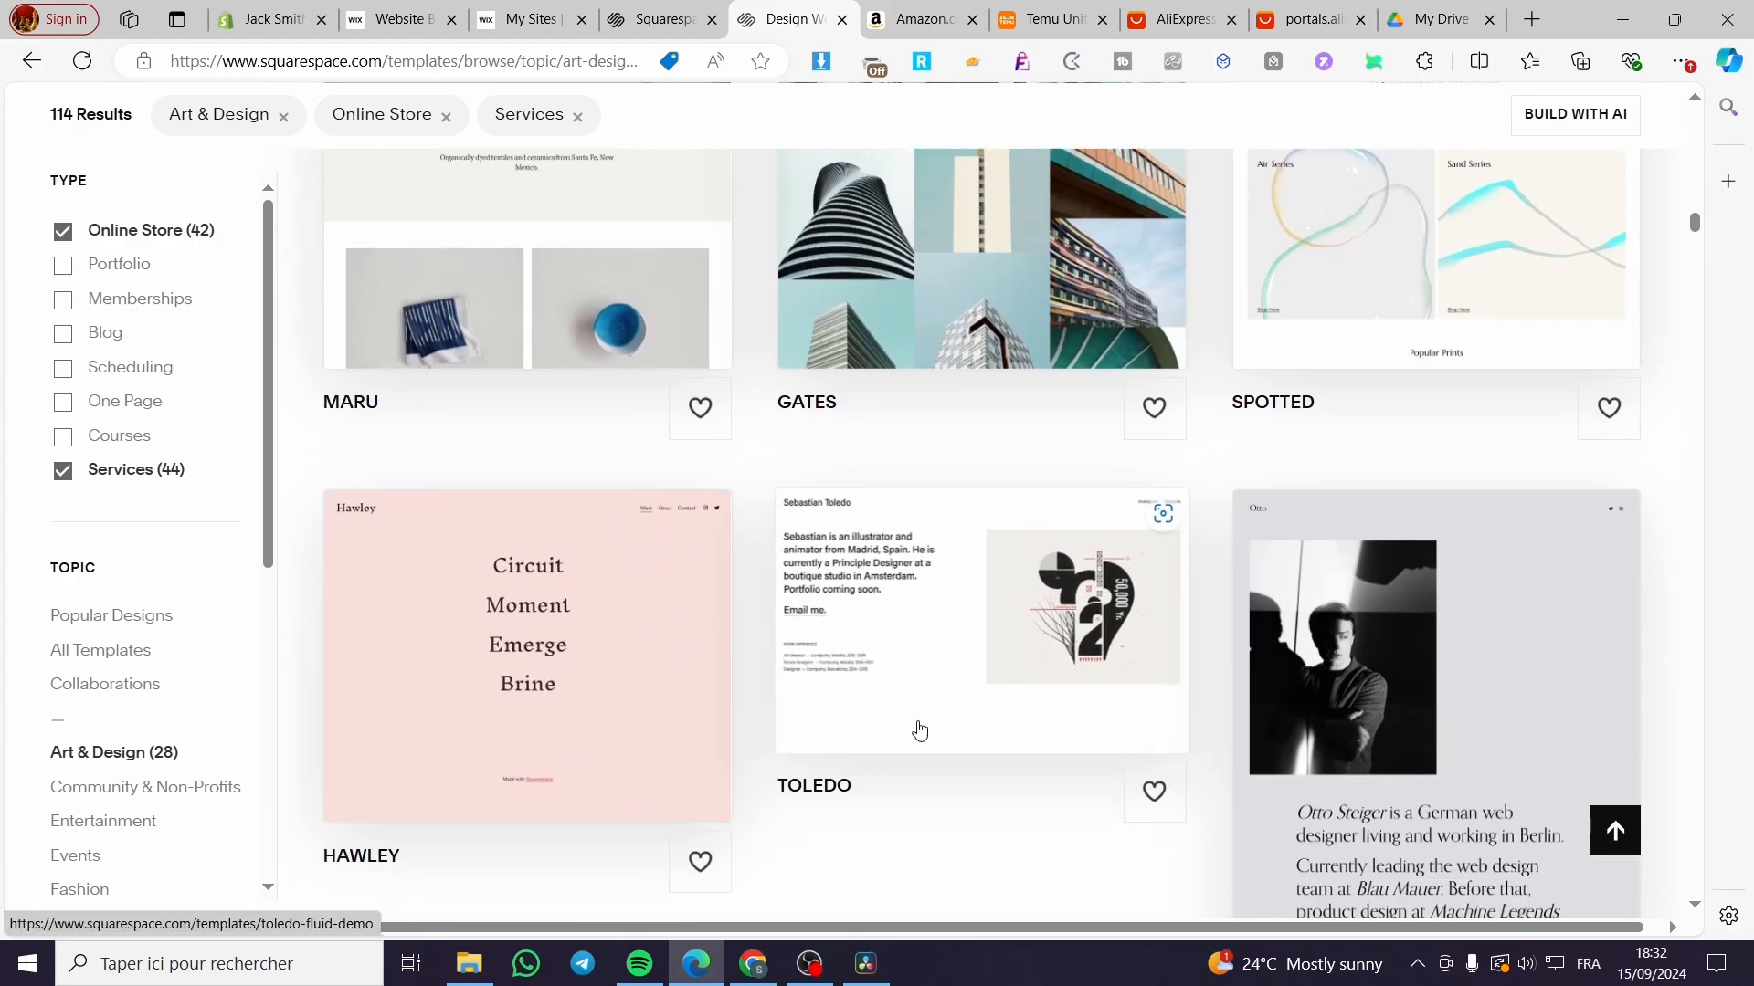
pyautogui.click(916, 728)
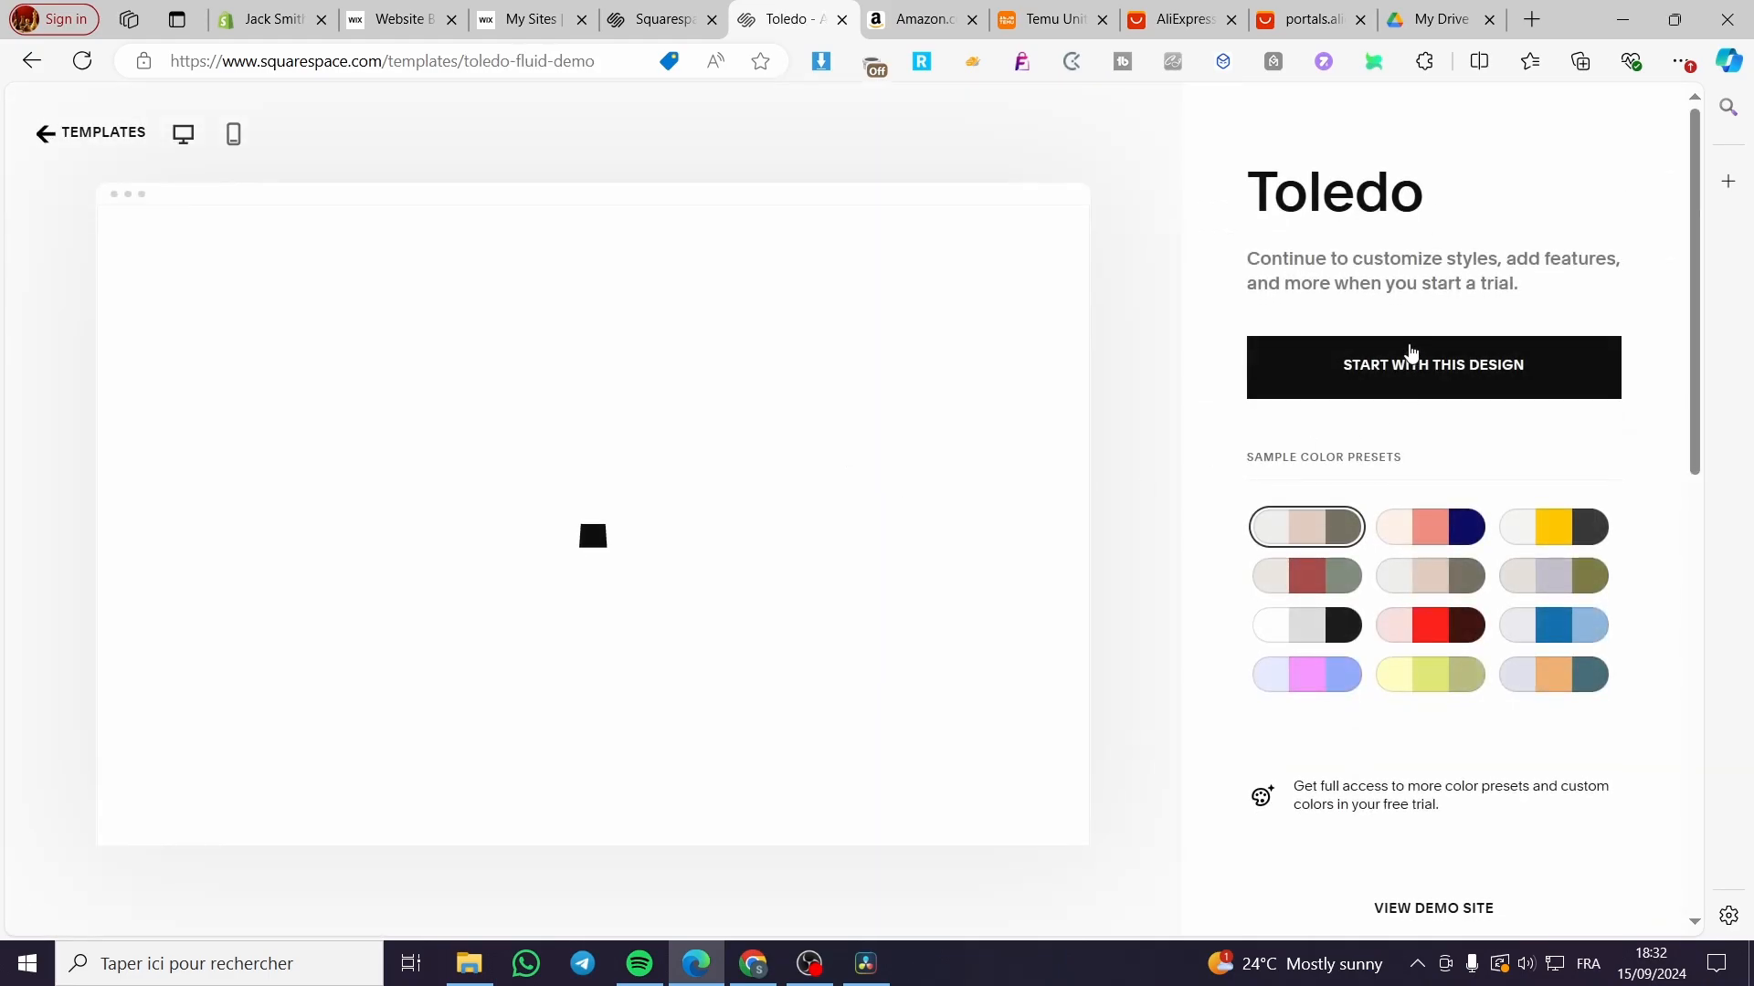
# Step: Create a site from the Toledo design, retrying after the error, and dismiss the Start selling intro
pyautogui.click(1454, 370)
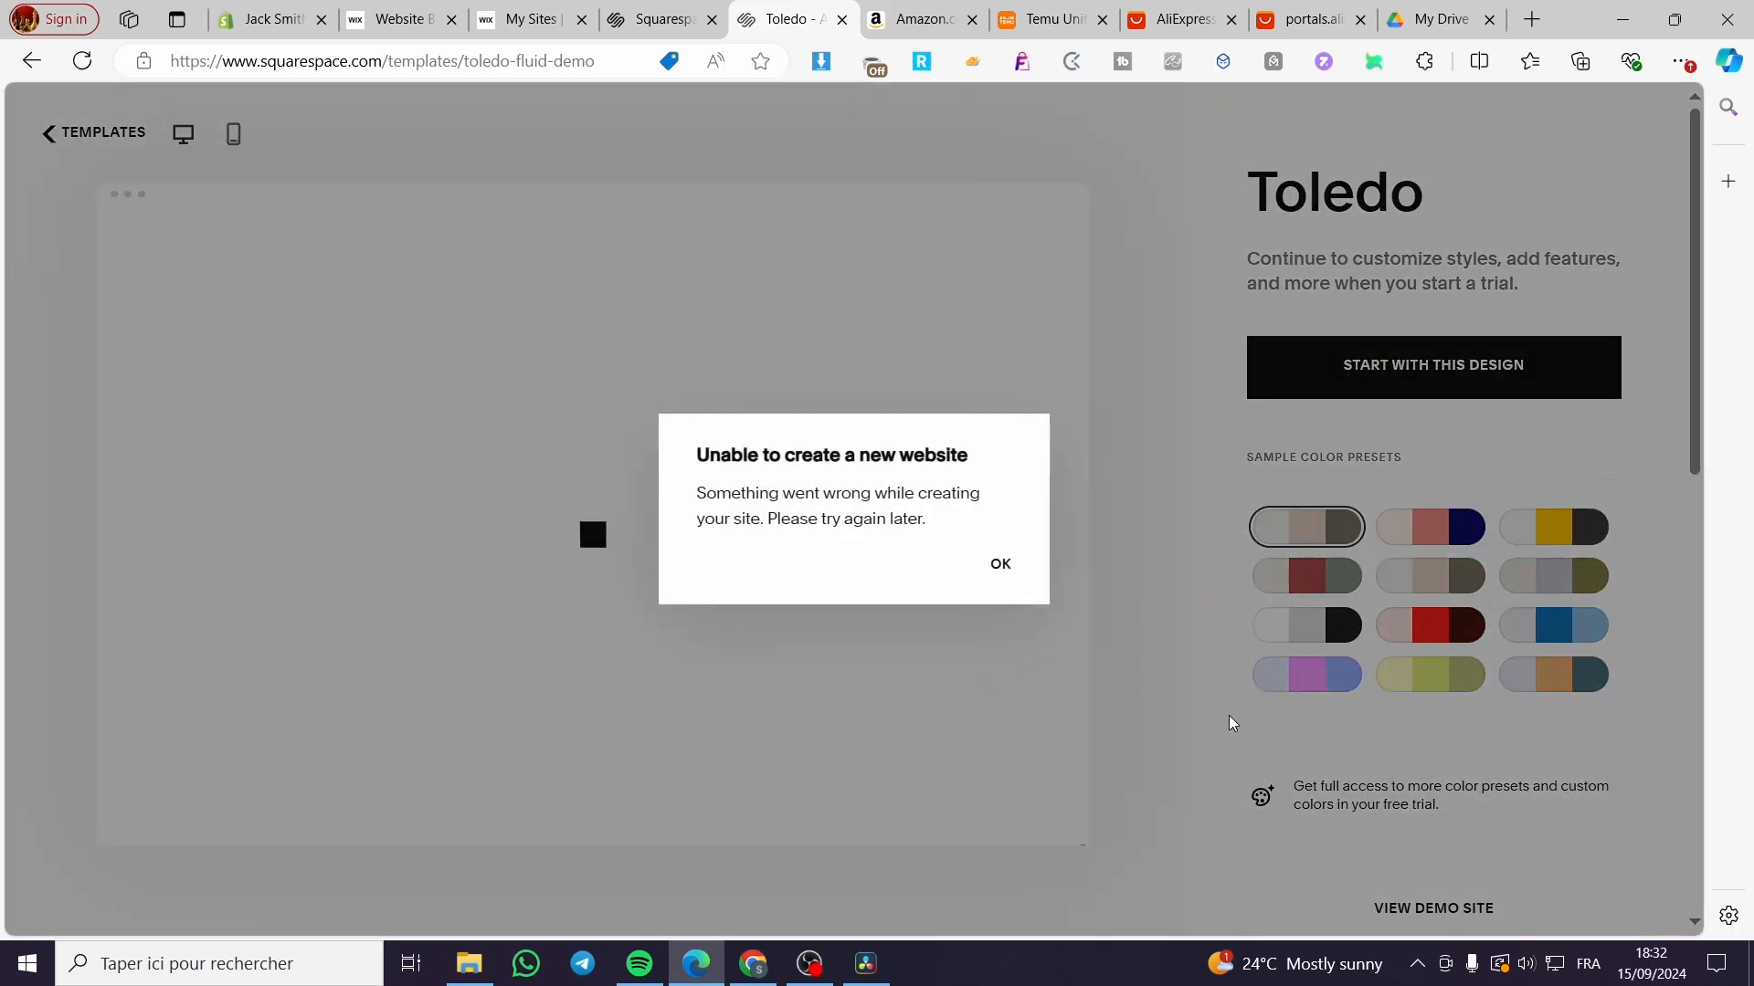
pyautogui.click(1019, 574)
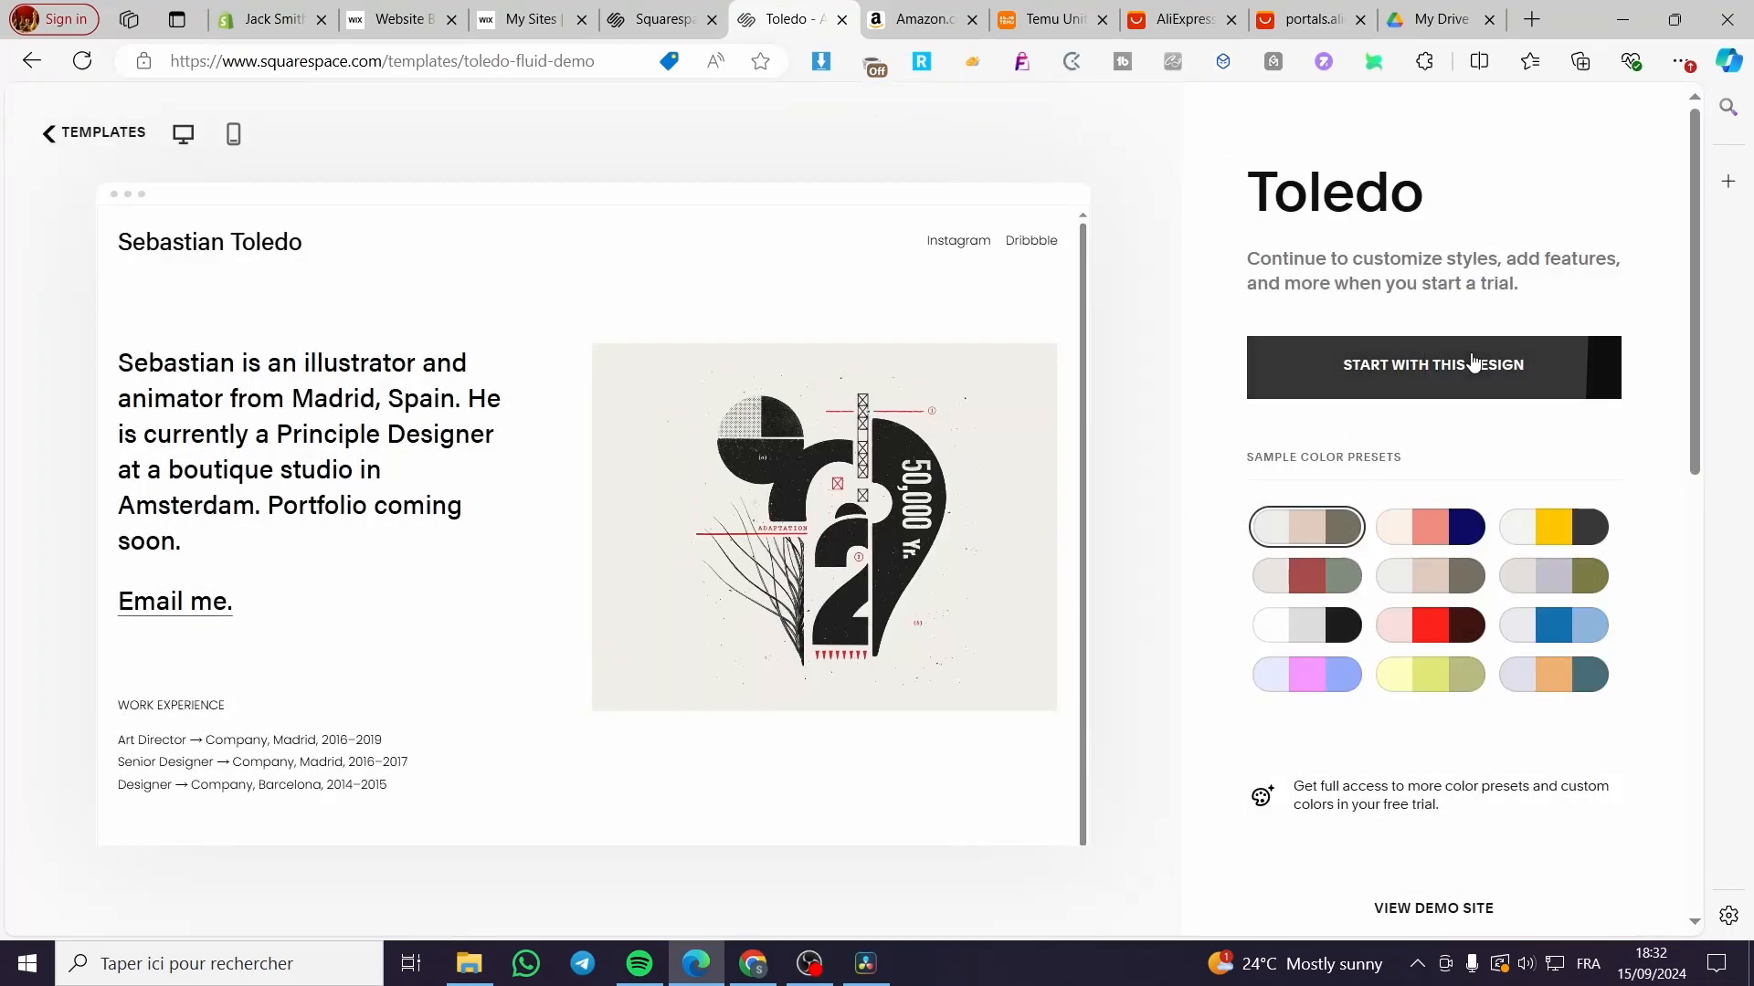
pyautogui.click(1486, 364)
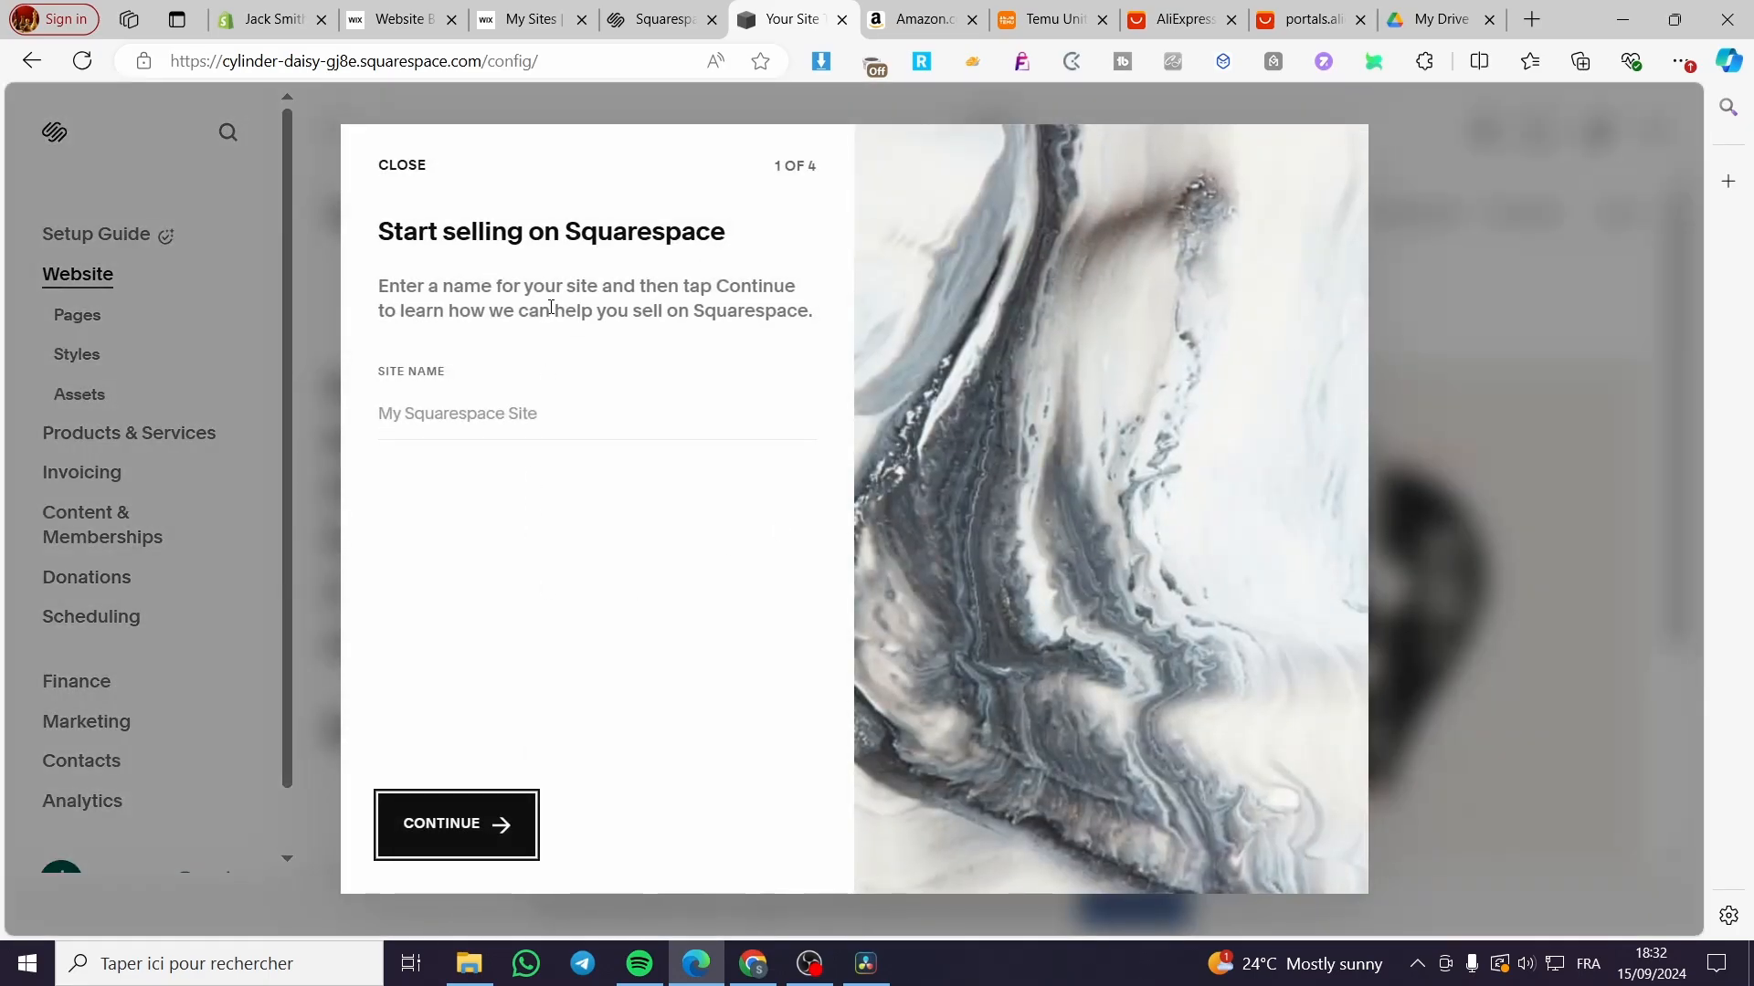
pyautogui.click(402, 167)
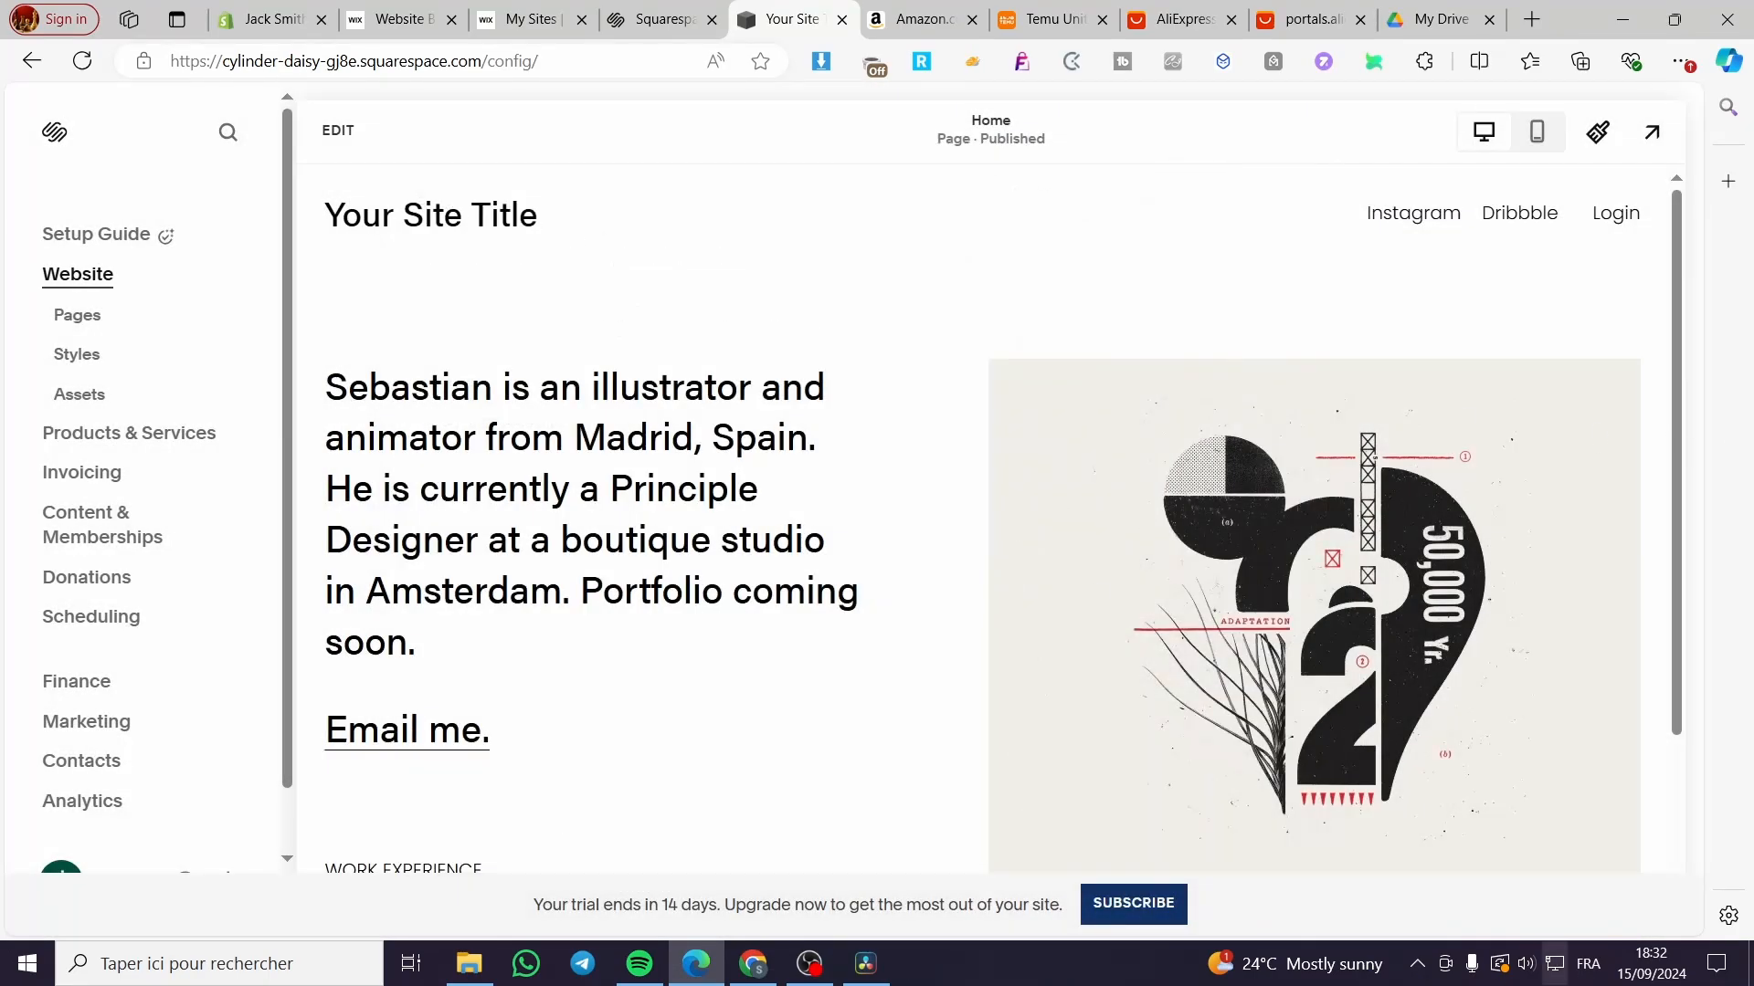
# Step: Dismiss the invoicing promotion and look over the new site's Home page
pyautogui.click(556, 317)
pyautogui.scroll(-3, 1036, 637)
pyautogui.scroll(3, 1039, 597)
pyautogui.scroll(-3, 741, 430)
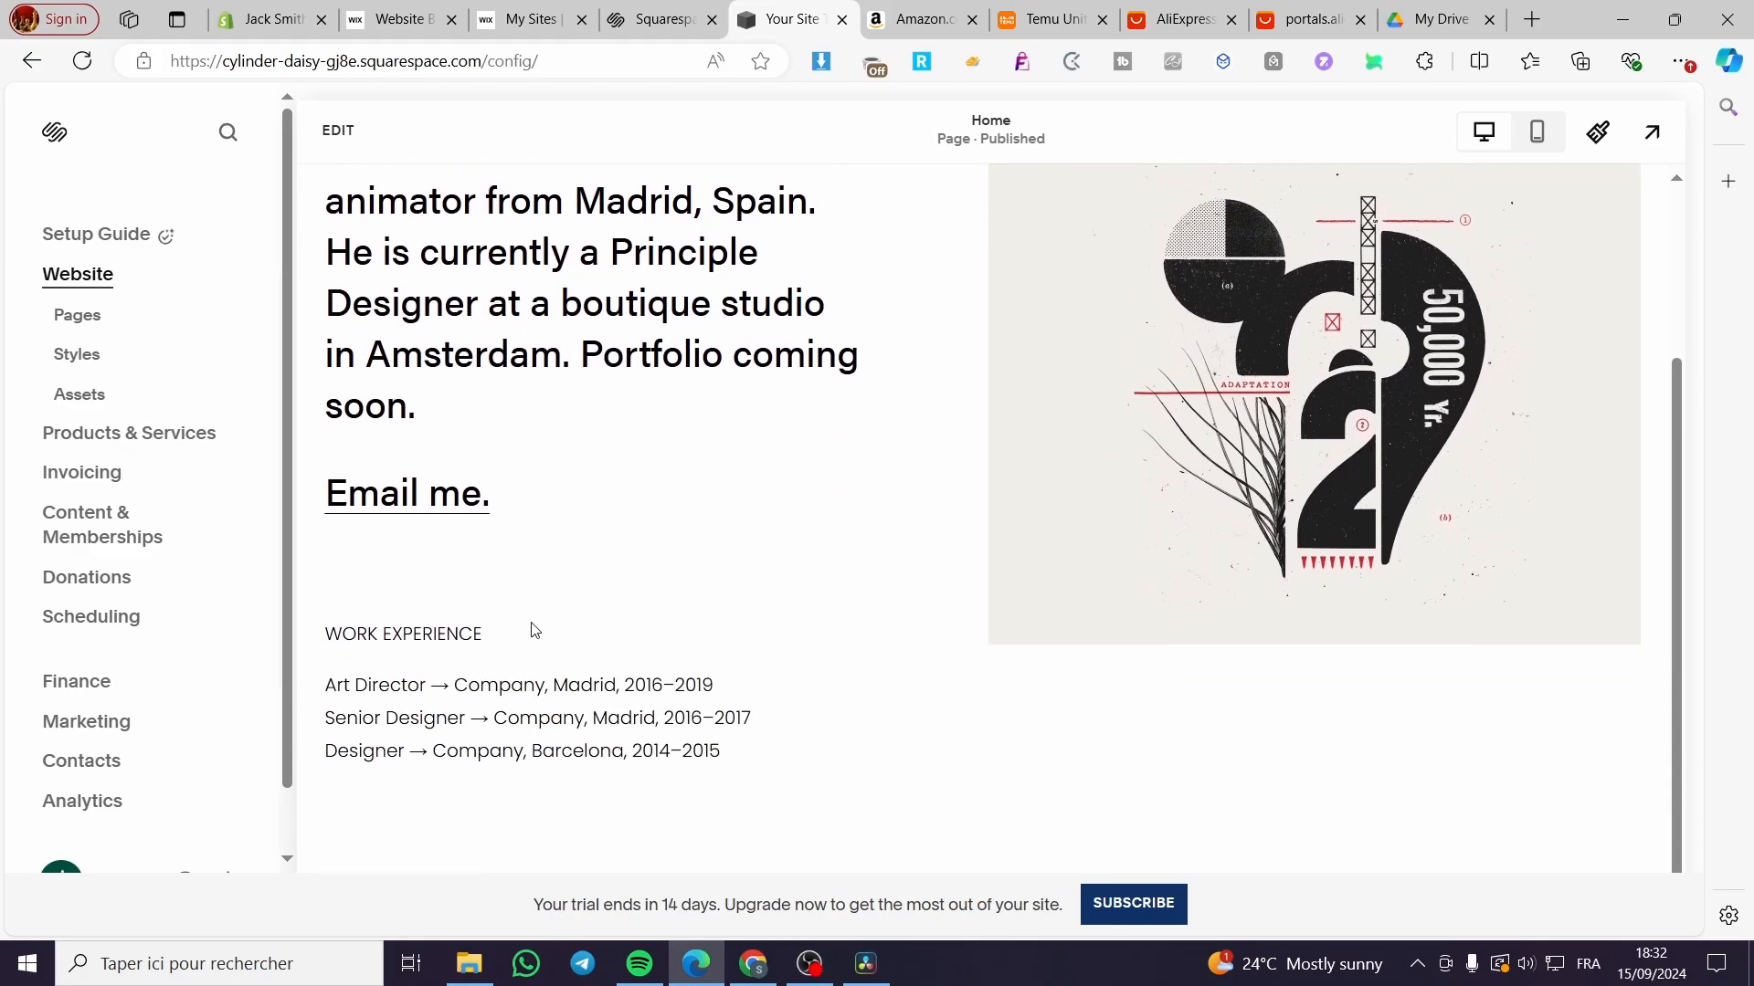
pyautogui.scroll(3, 438, 614)
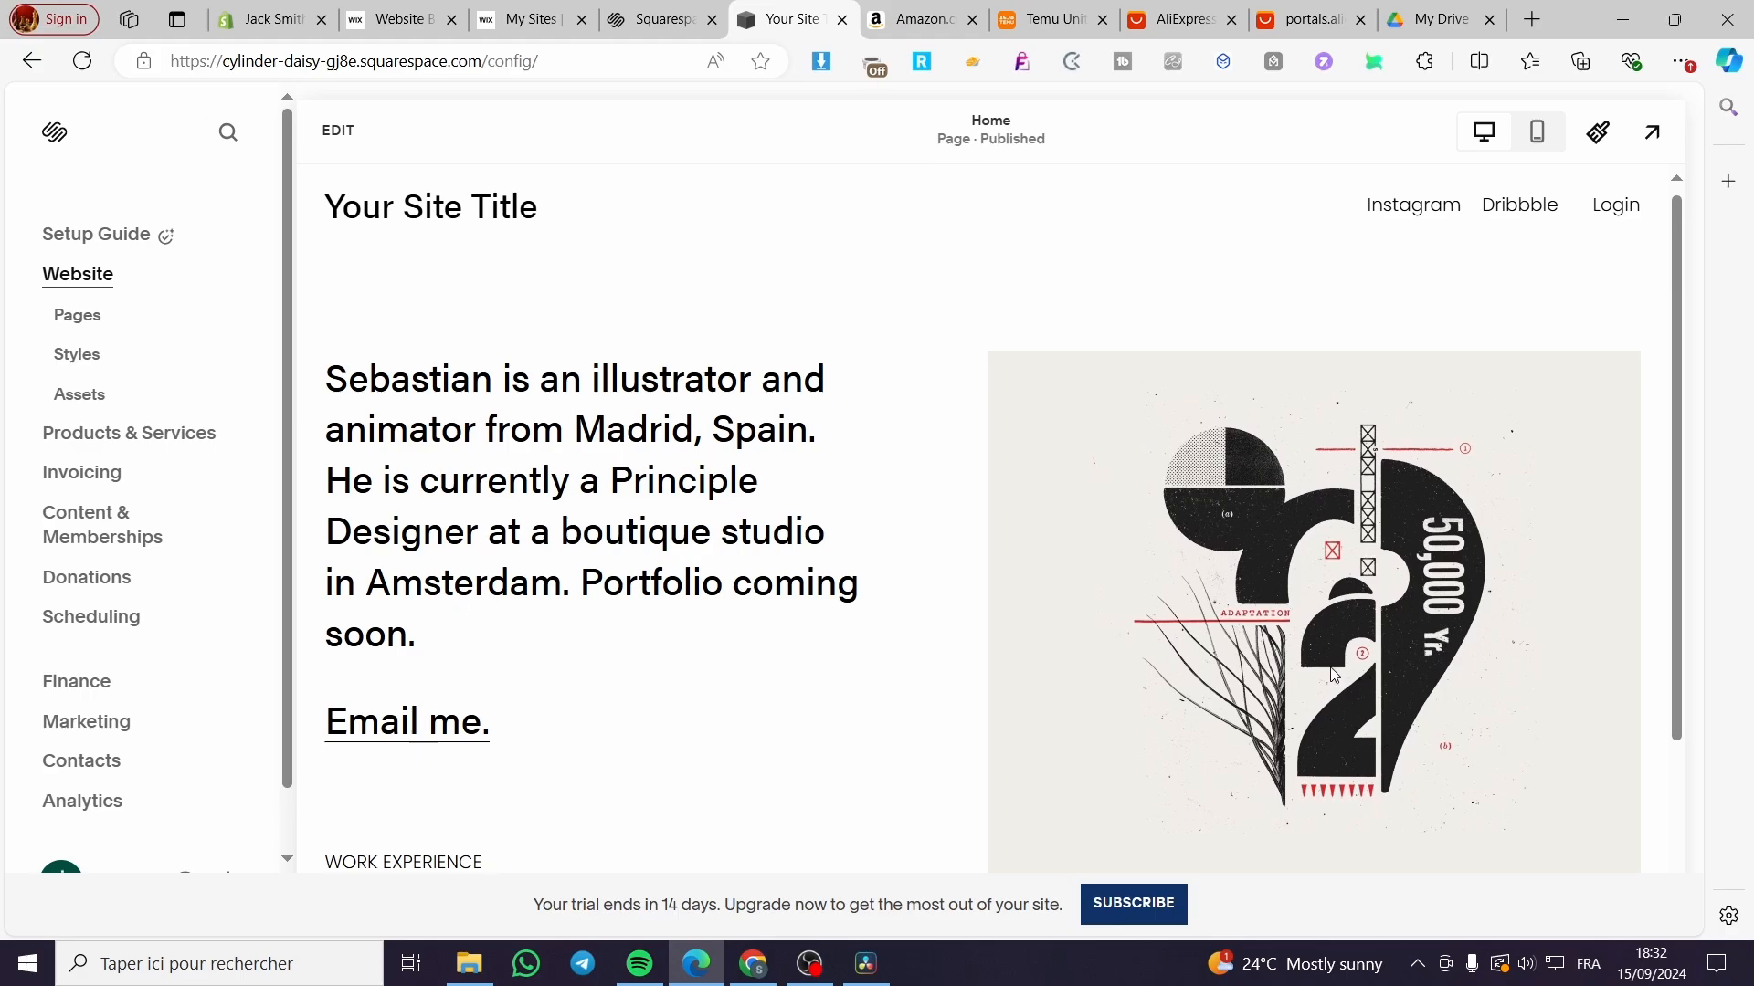
pyautogui.scroll(-2, 977, 641)
pyautogui.scroll(-1, 977, 642)
pyautogui.scroll(3, 783, 665)
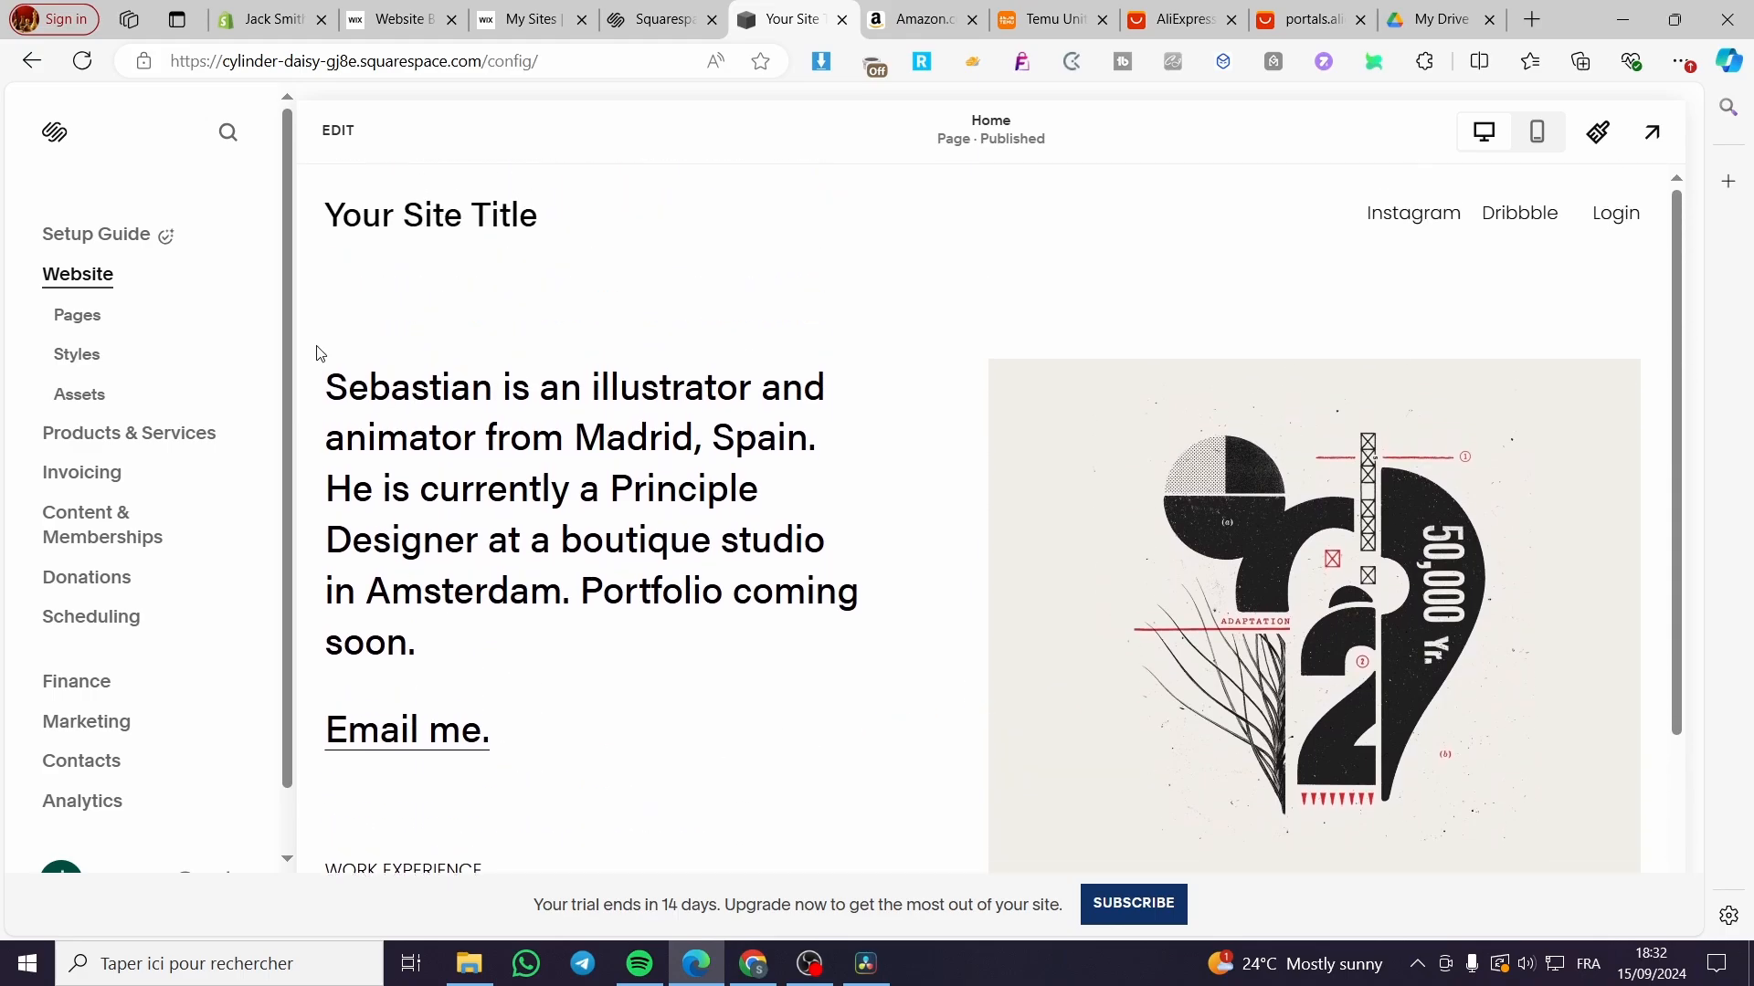
# Step: Add a blank page named Products to the main navigation and open it for editing
pyautogui.click(89, 314)
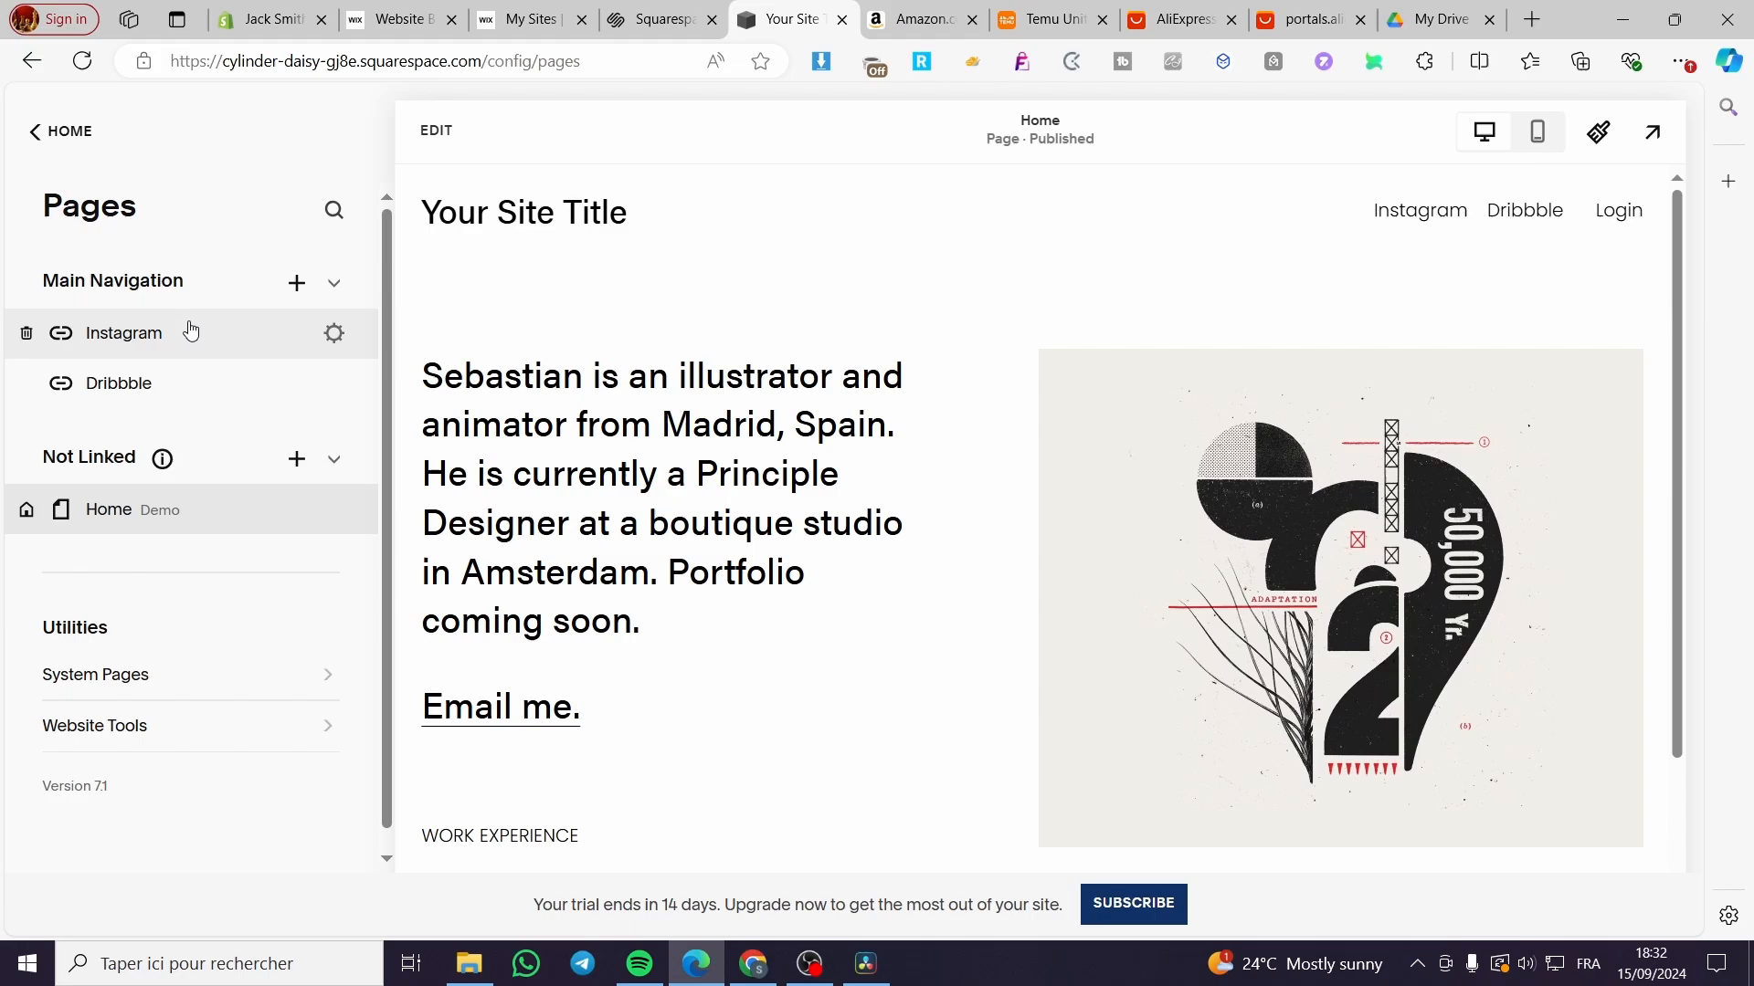
pyautogui.click(304, 292)
pyautogui.click(462, 296)
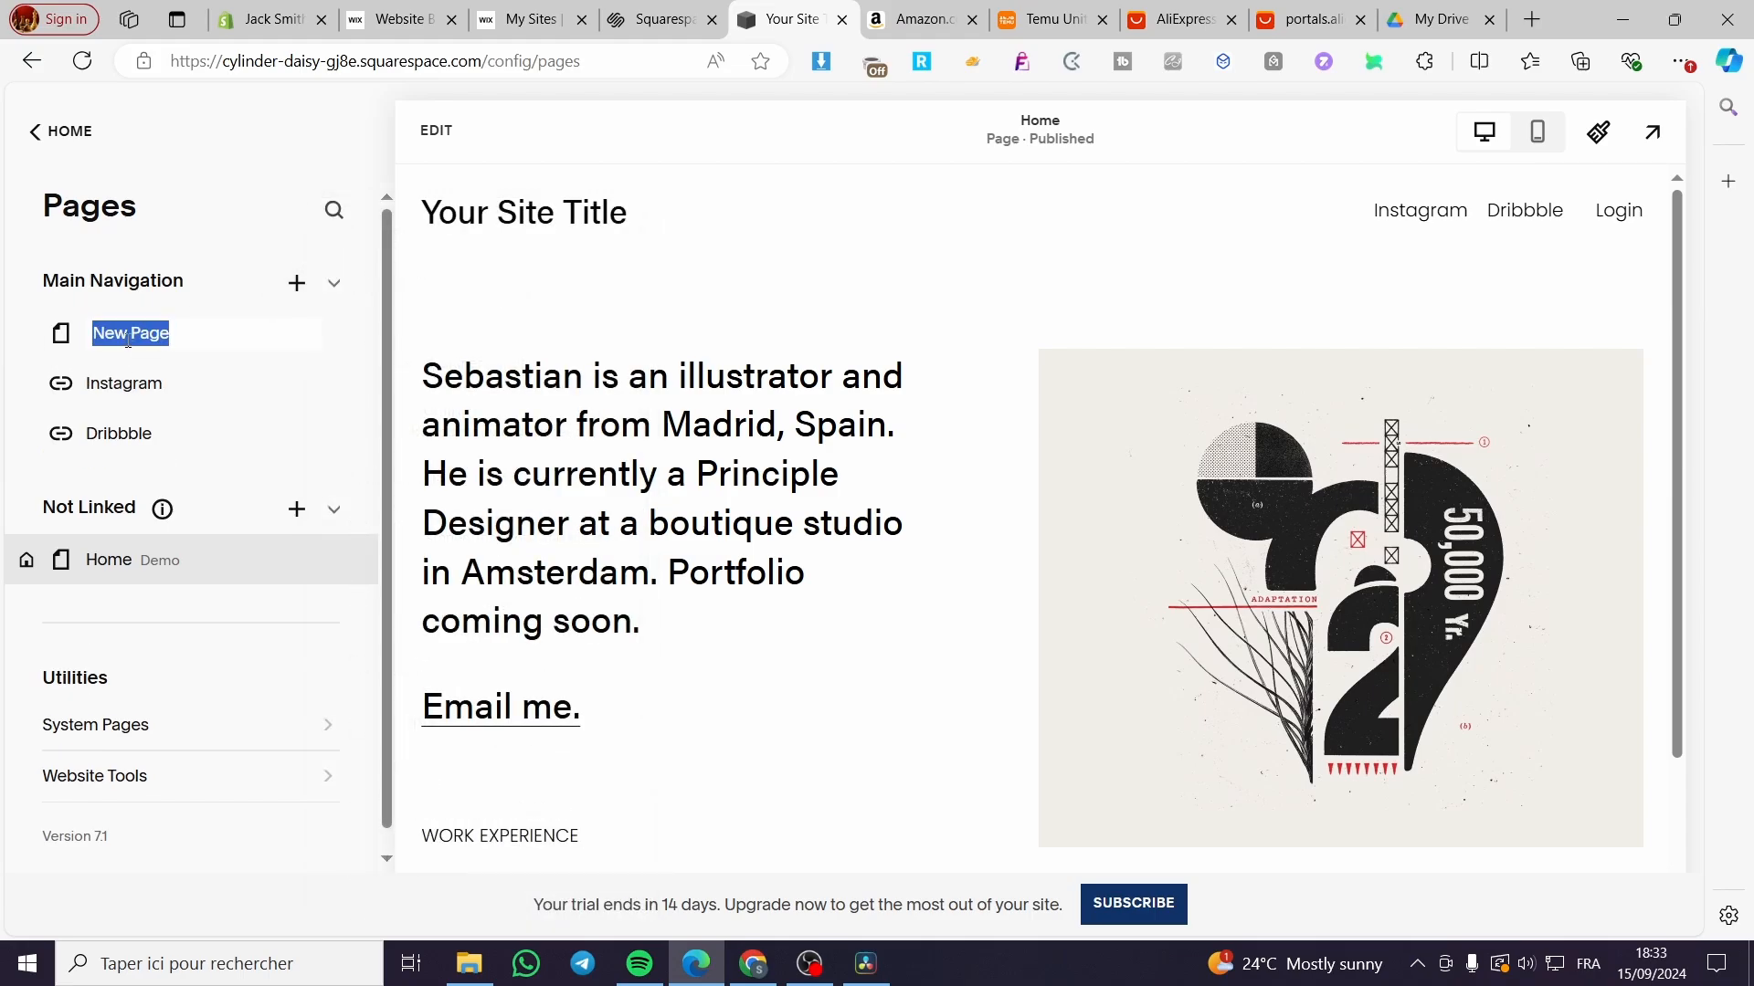
pyautogui.write('Products')
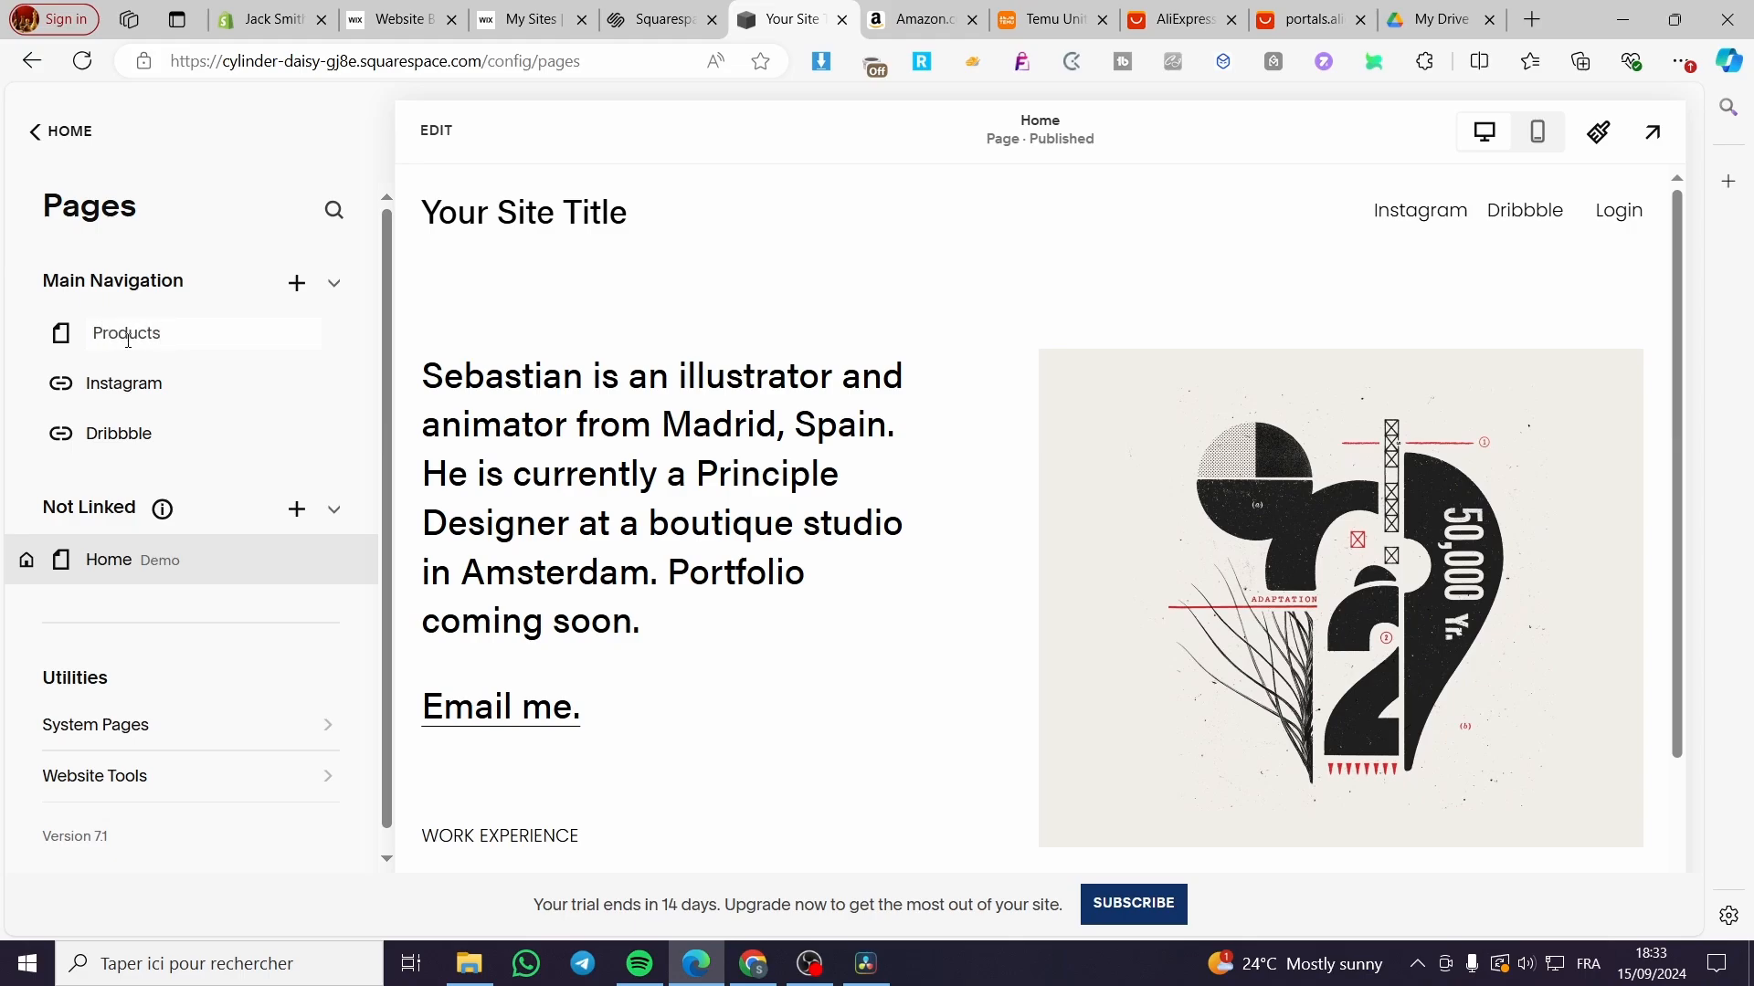
pyautogui.press('Return')
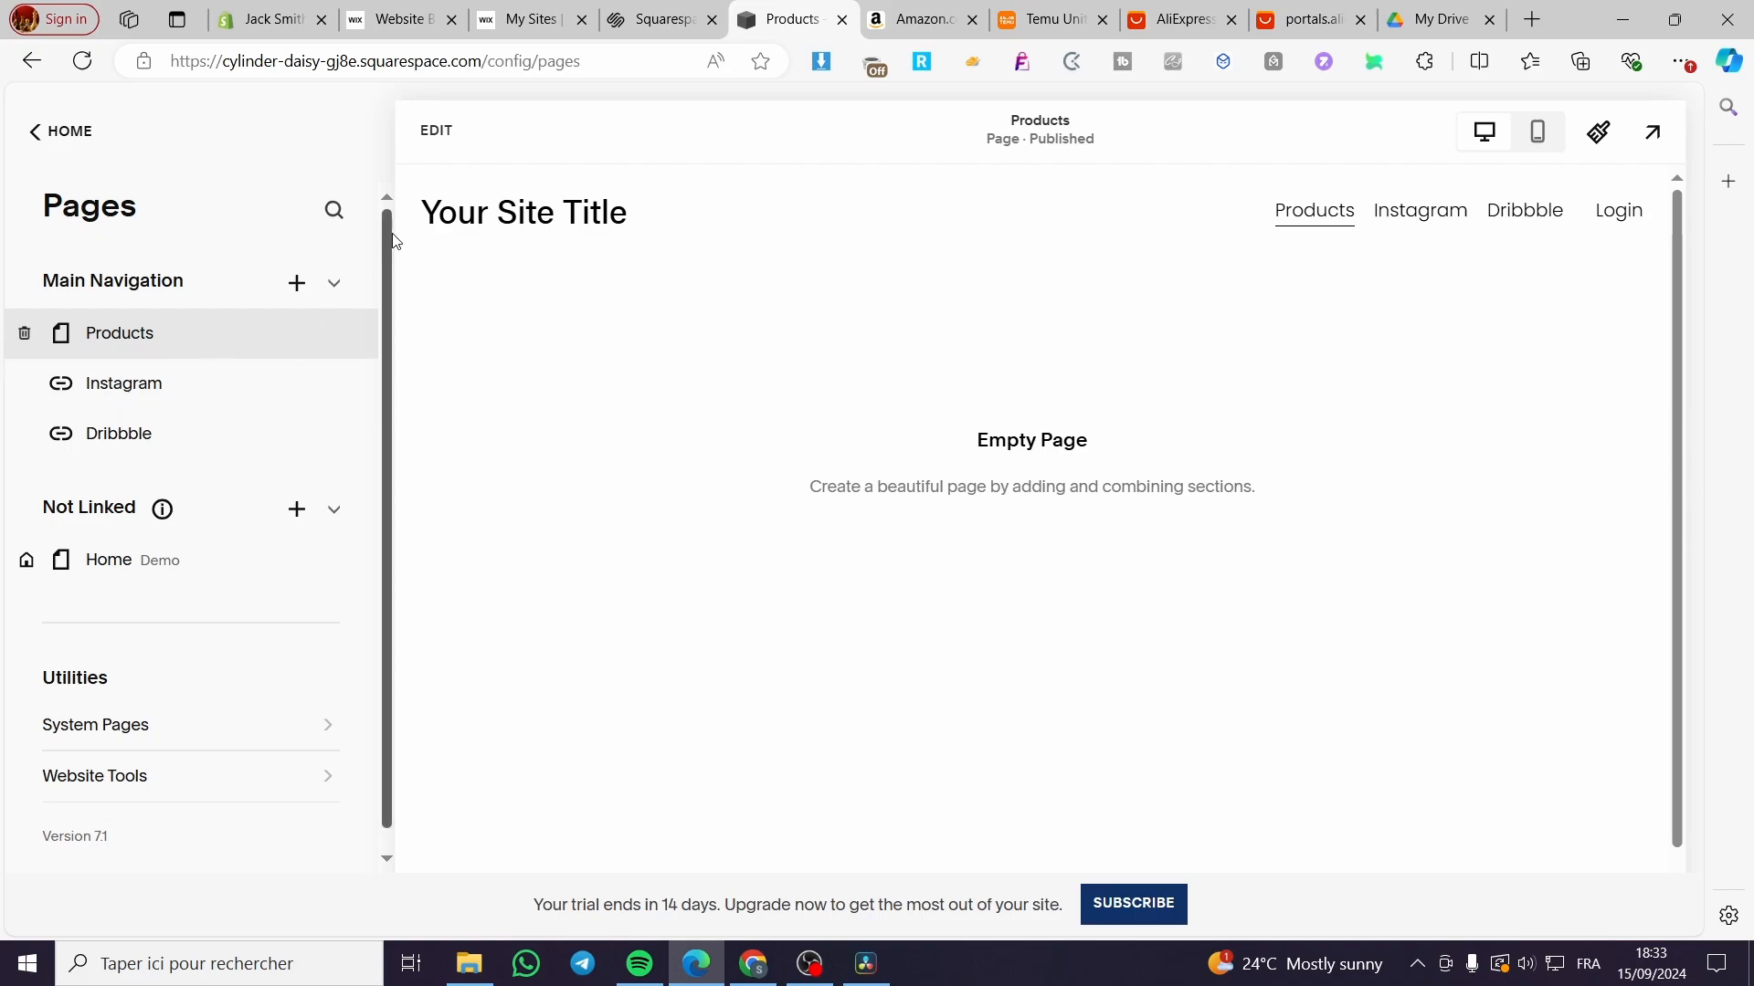
pyautogui.click(446, 136)
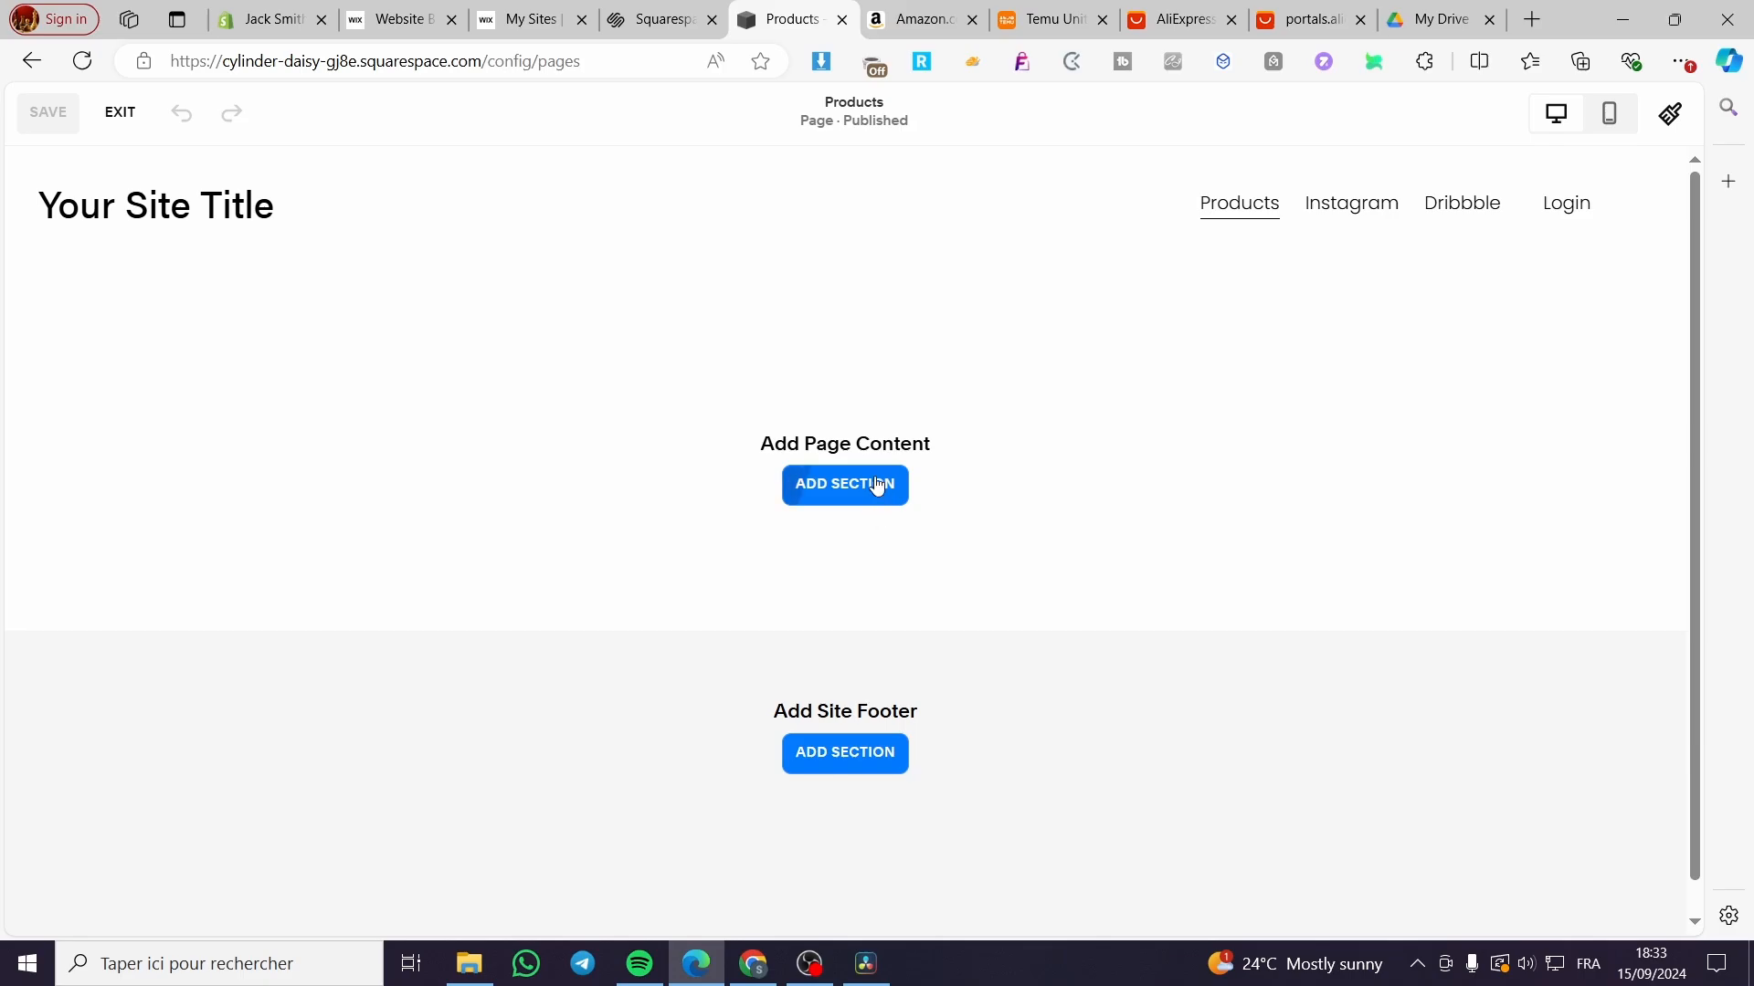
# Step: Open the section library on the empty Products page and browse the Products layouts
pyautogui.click(877, 486)
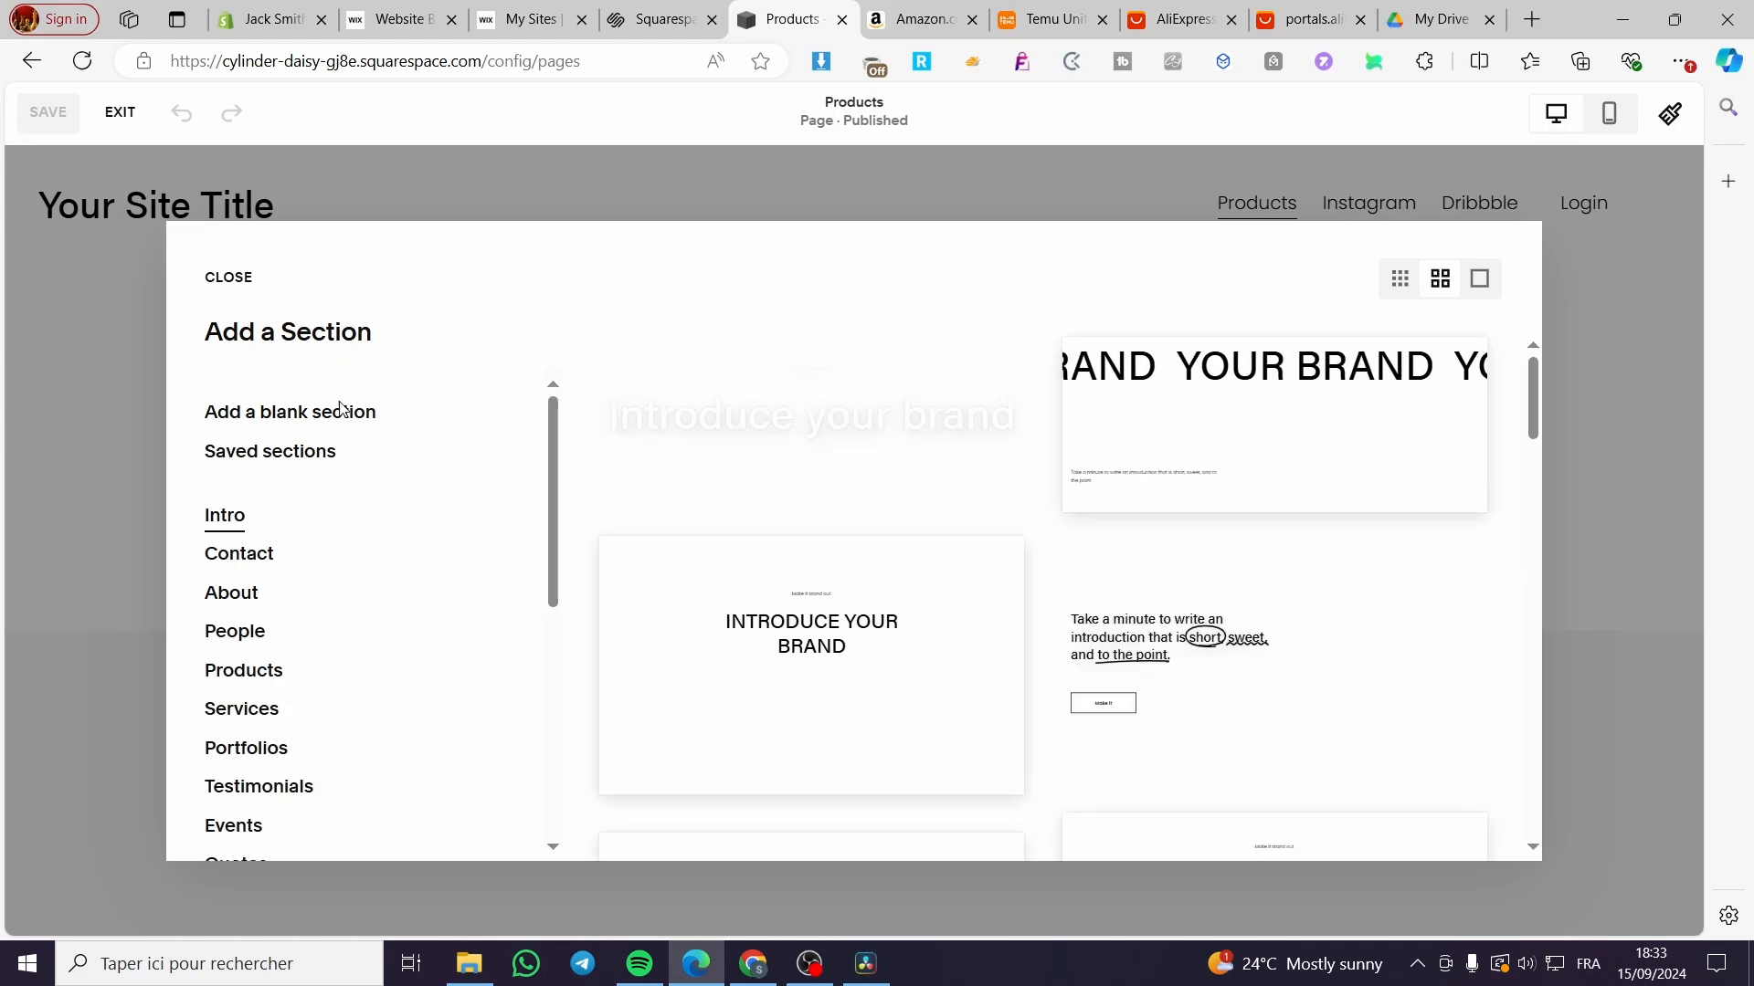
pyautogui.scroll(-2, 286, 442)
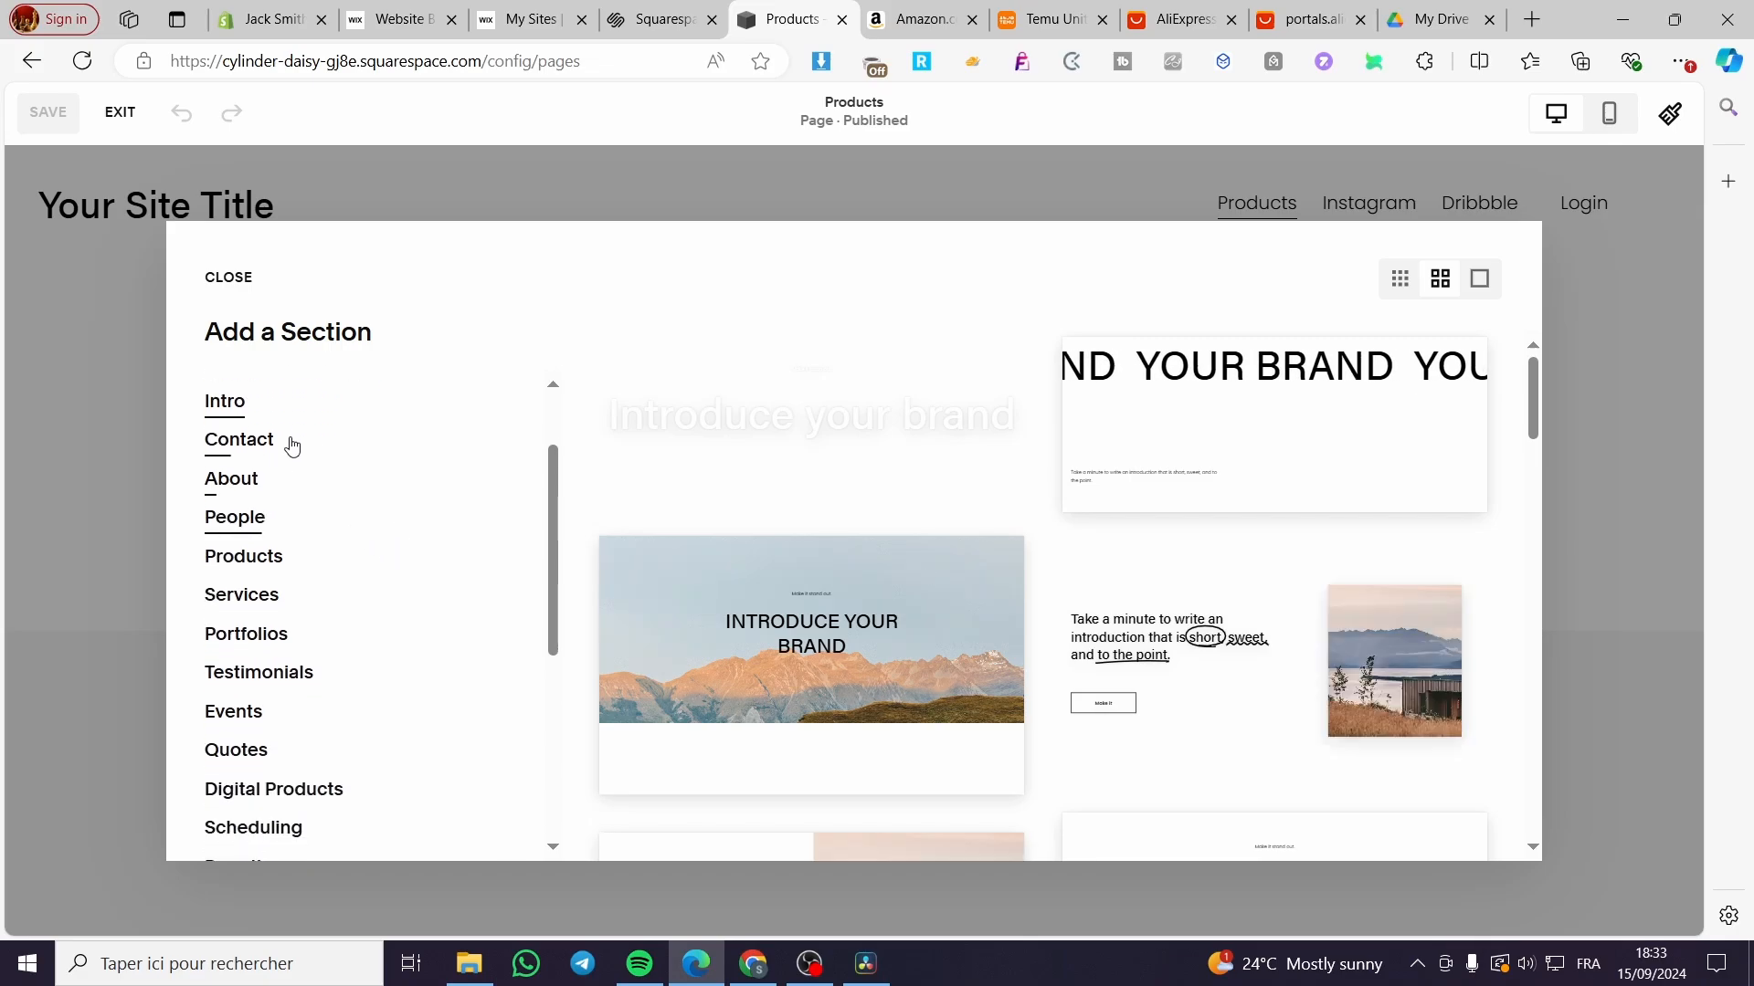
pyautogui.click(256, 448)
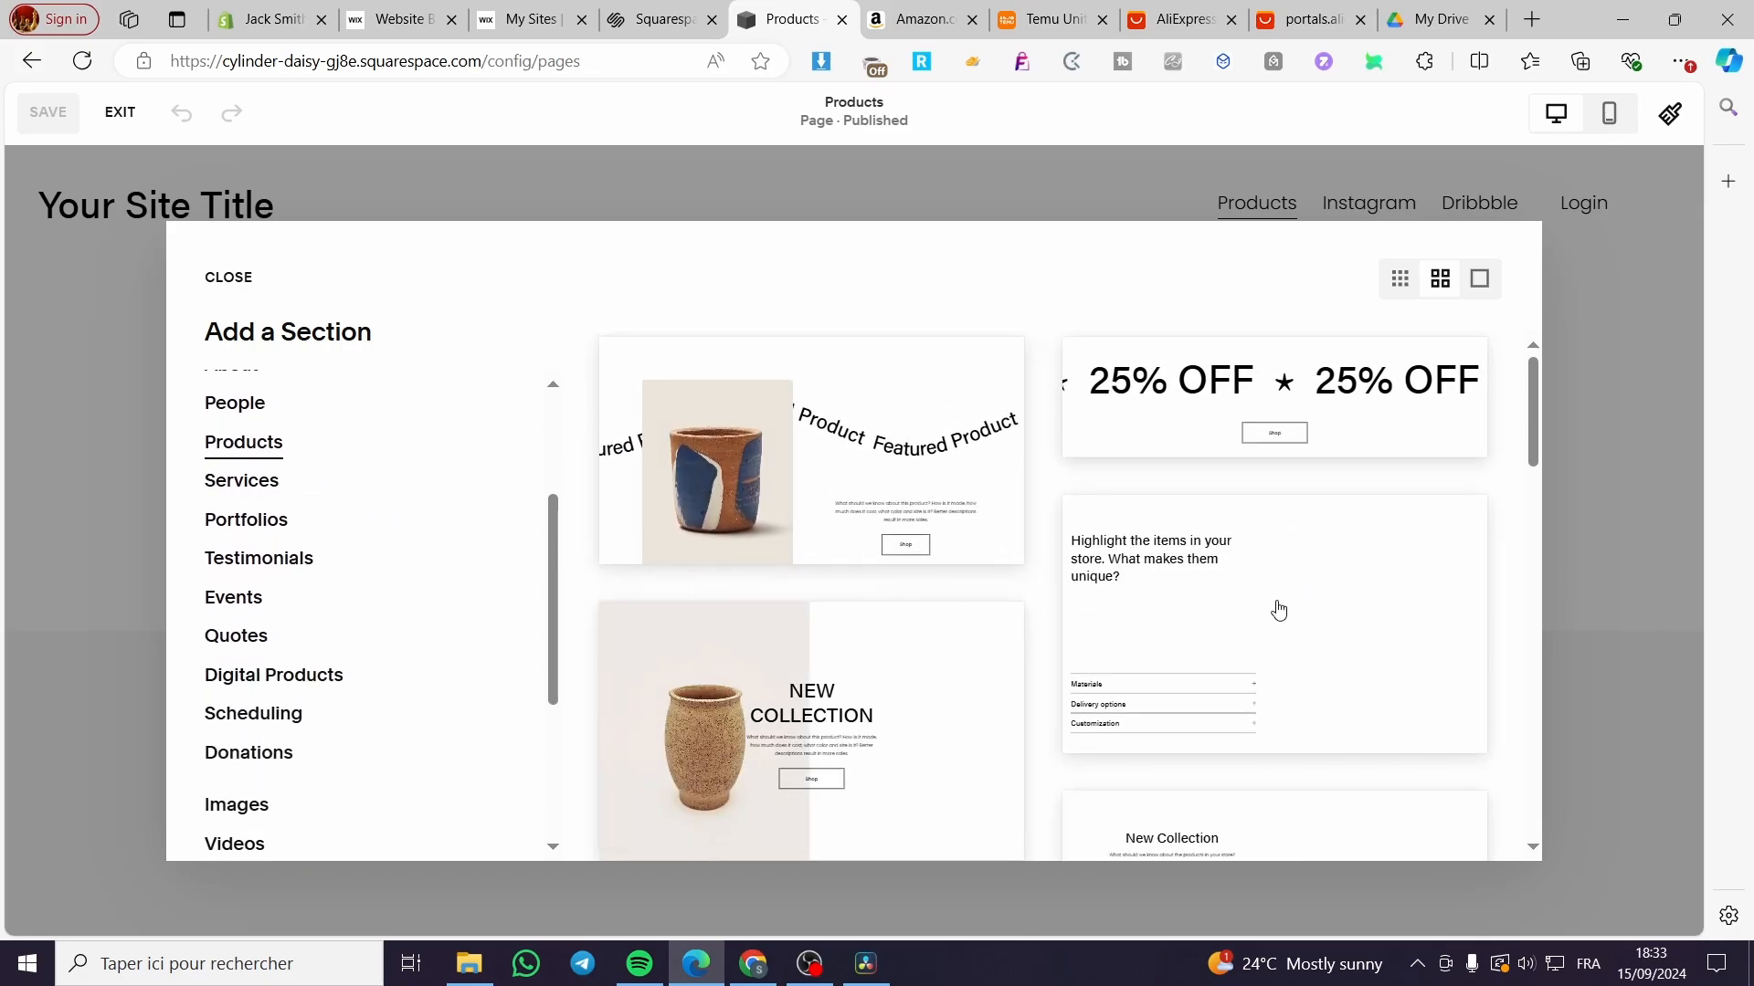
pyautogui.scroll(-1, 384, 533)
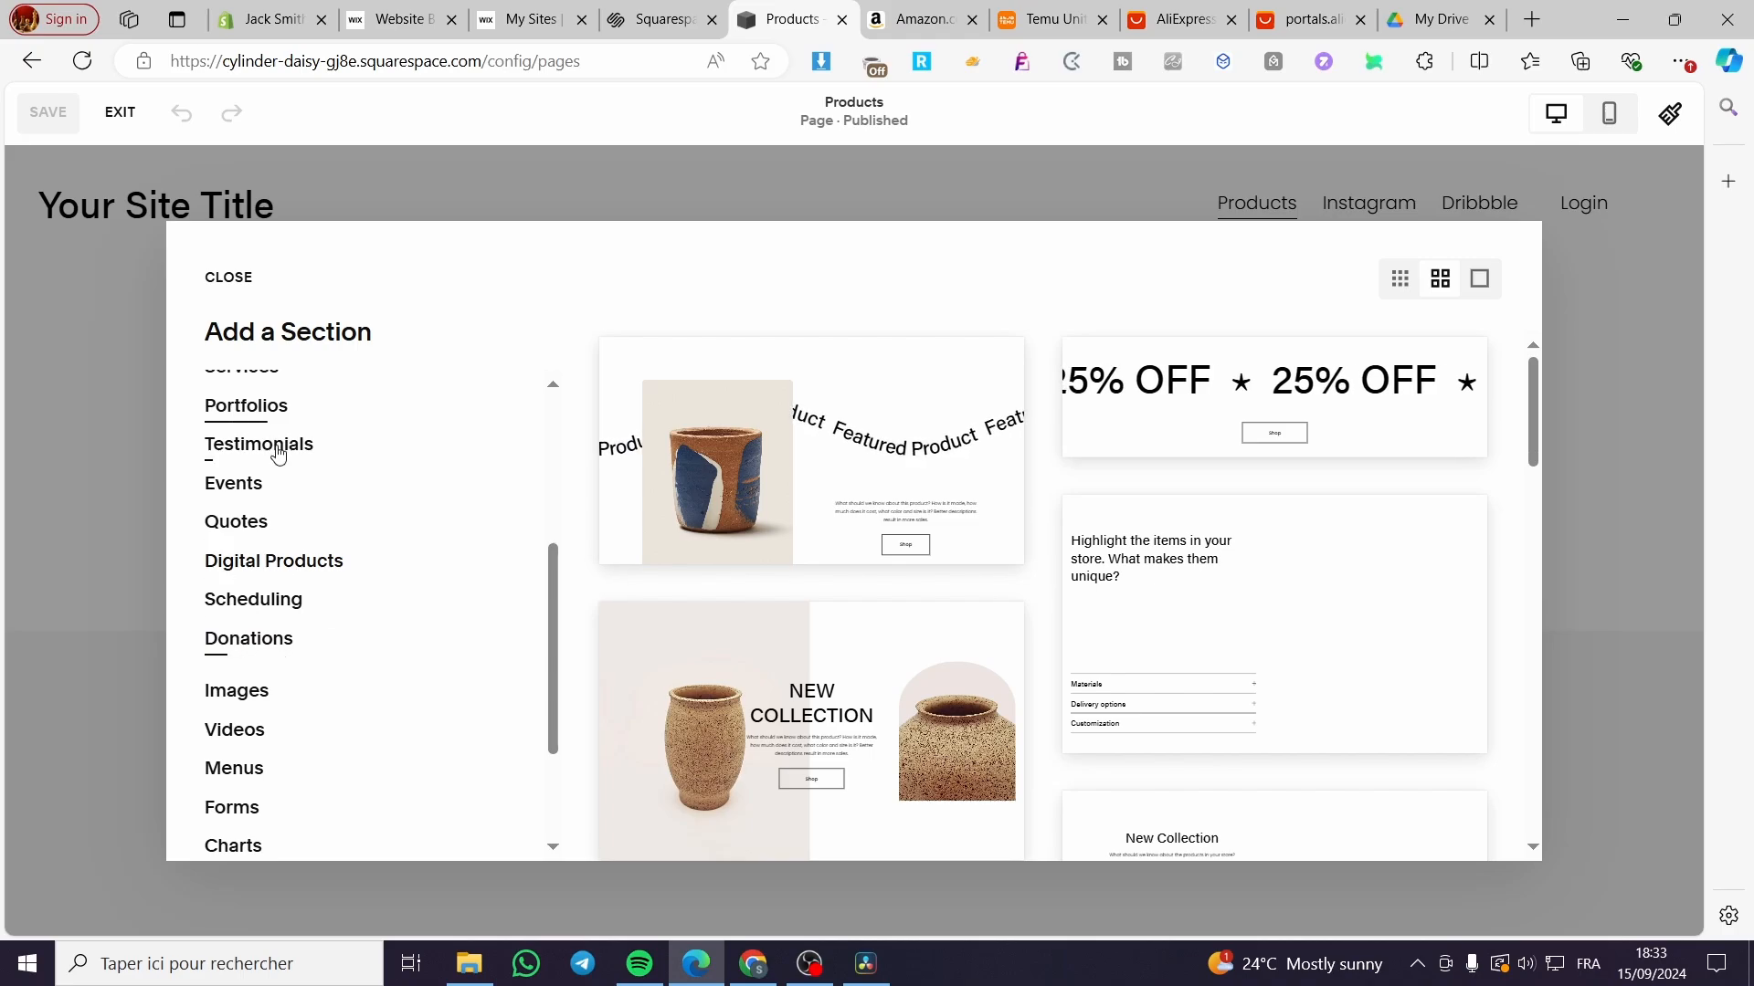
pyautogui.scroll(2, 298, 521)
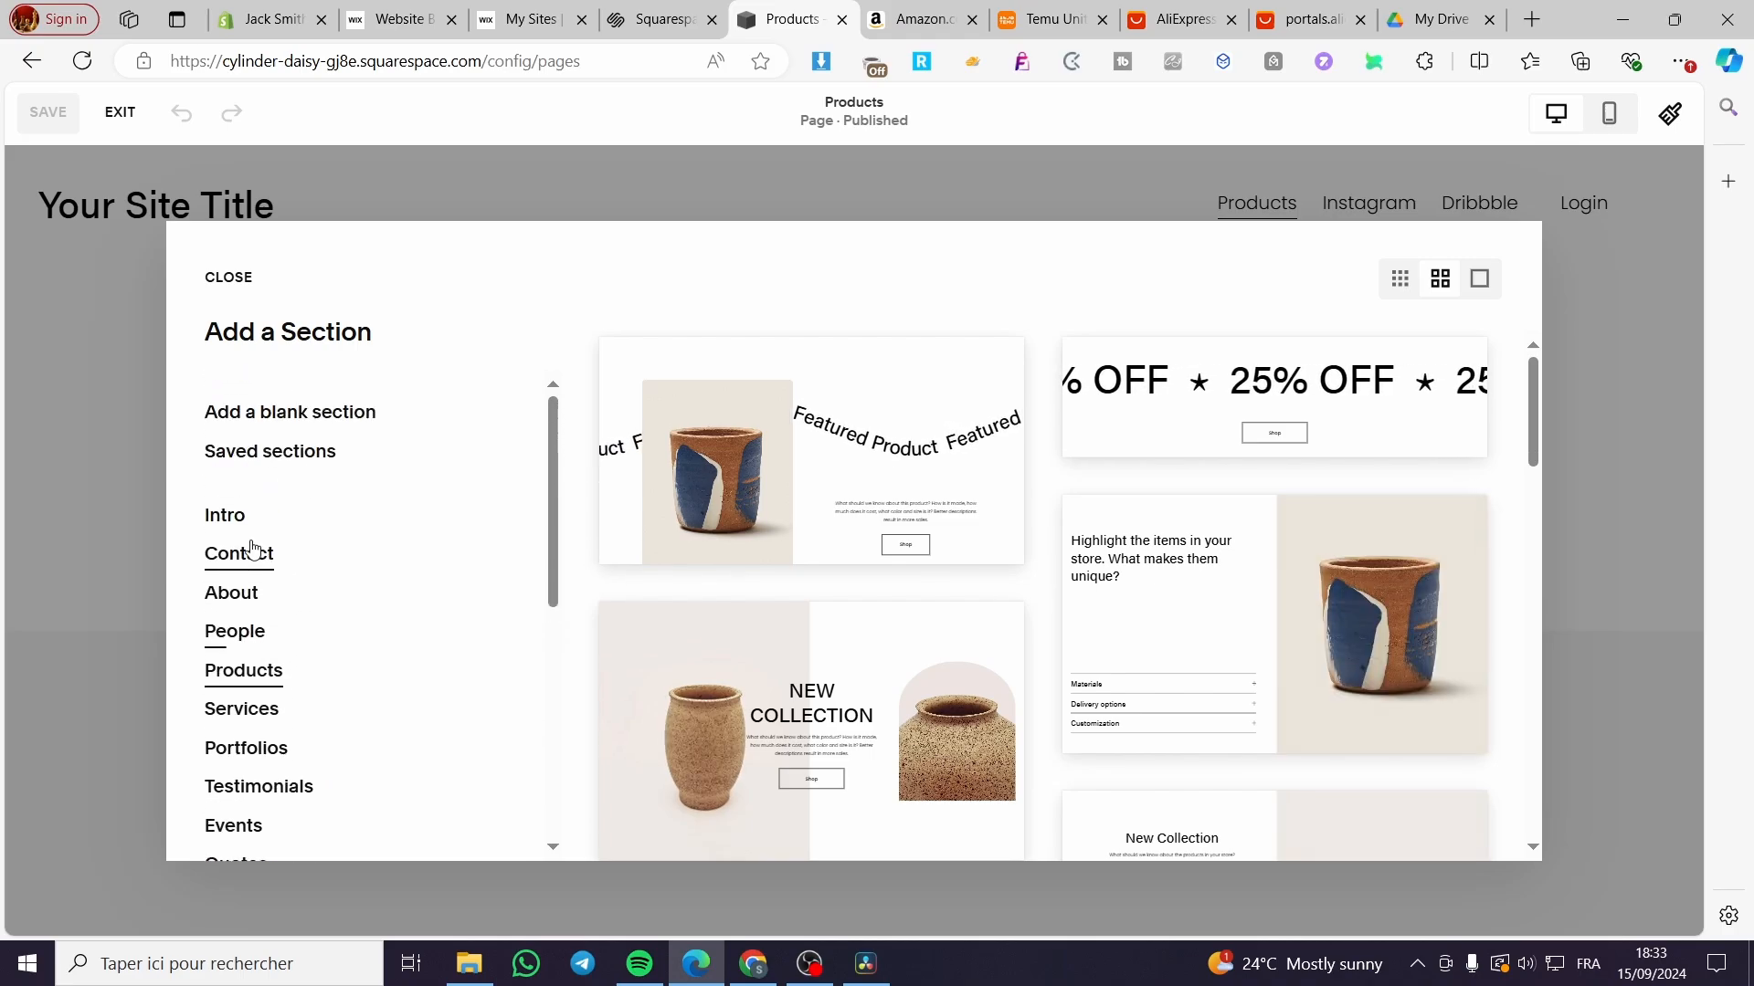
pyautogui.scroll(-1, 294, 551)
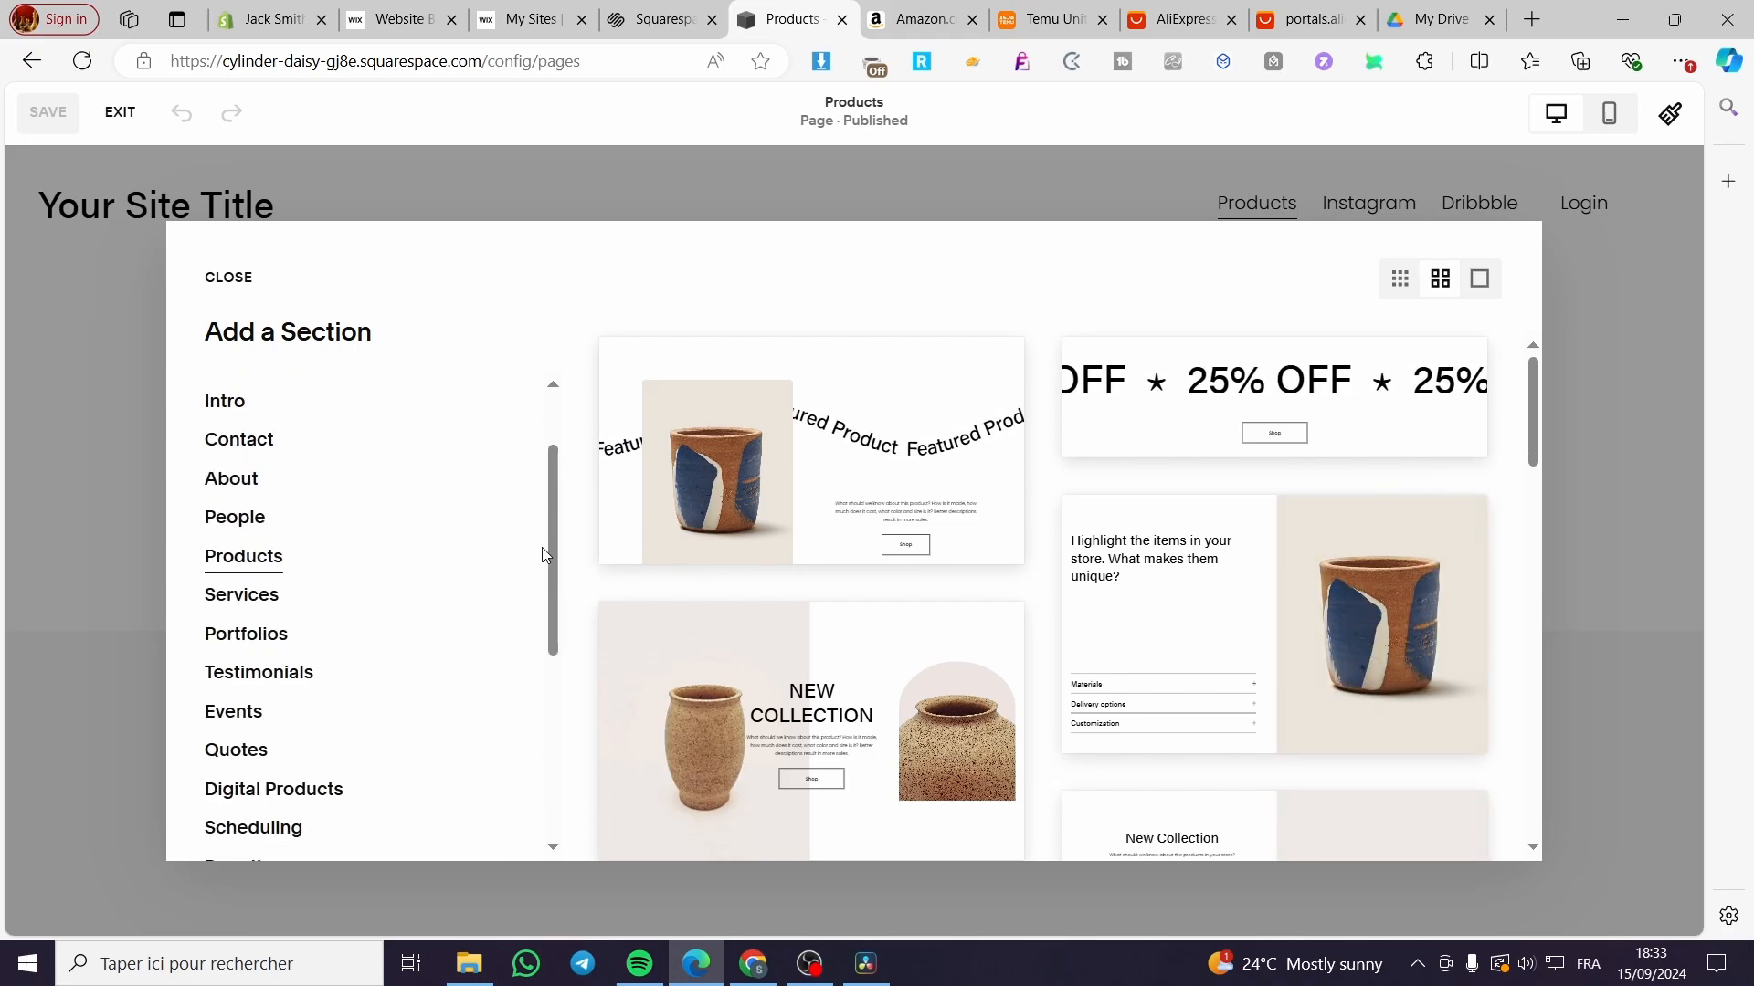
pyautogui.scroll(1, 364, 580)
pyautogui.scroll(-4, 363, 579)
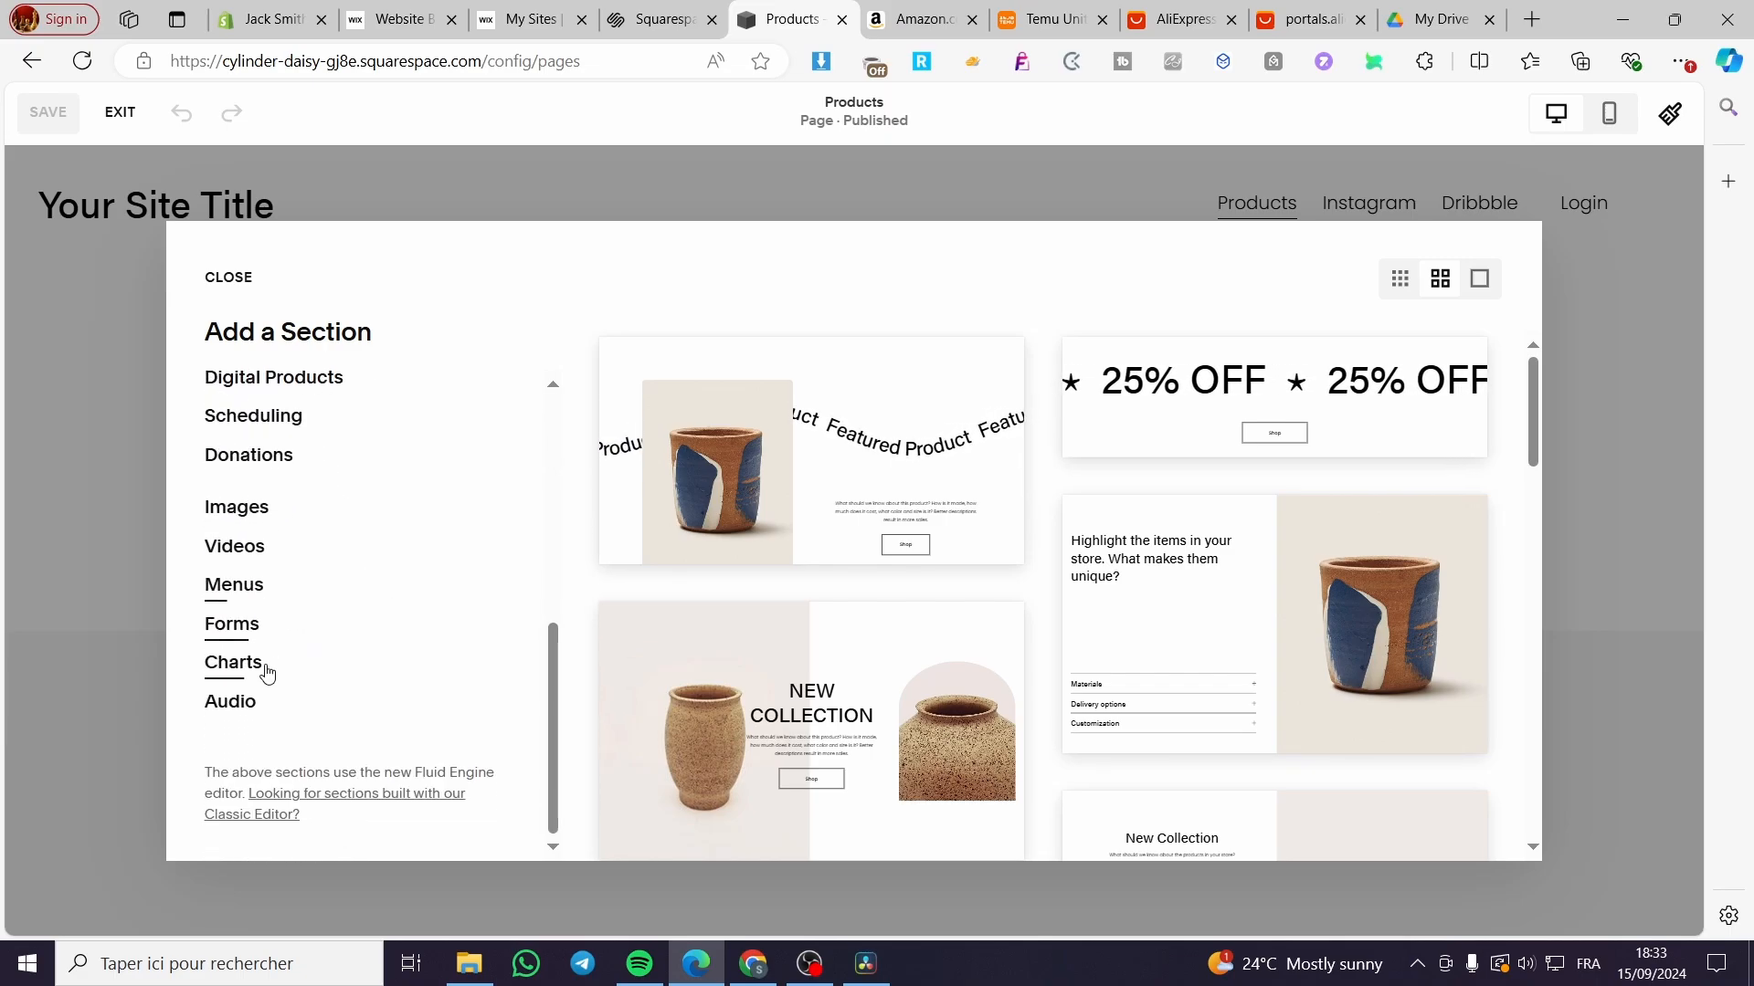
pyautogui.scroll(3, 264, 646)
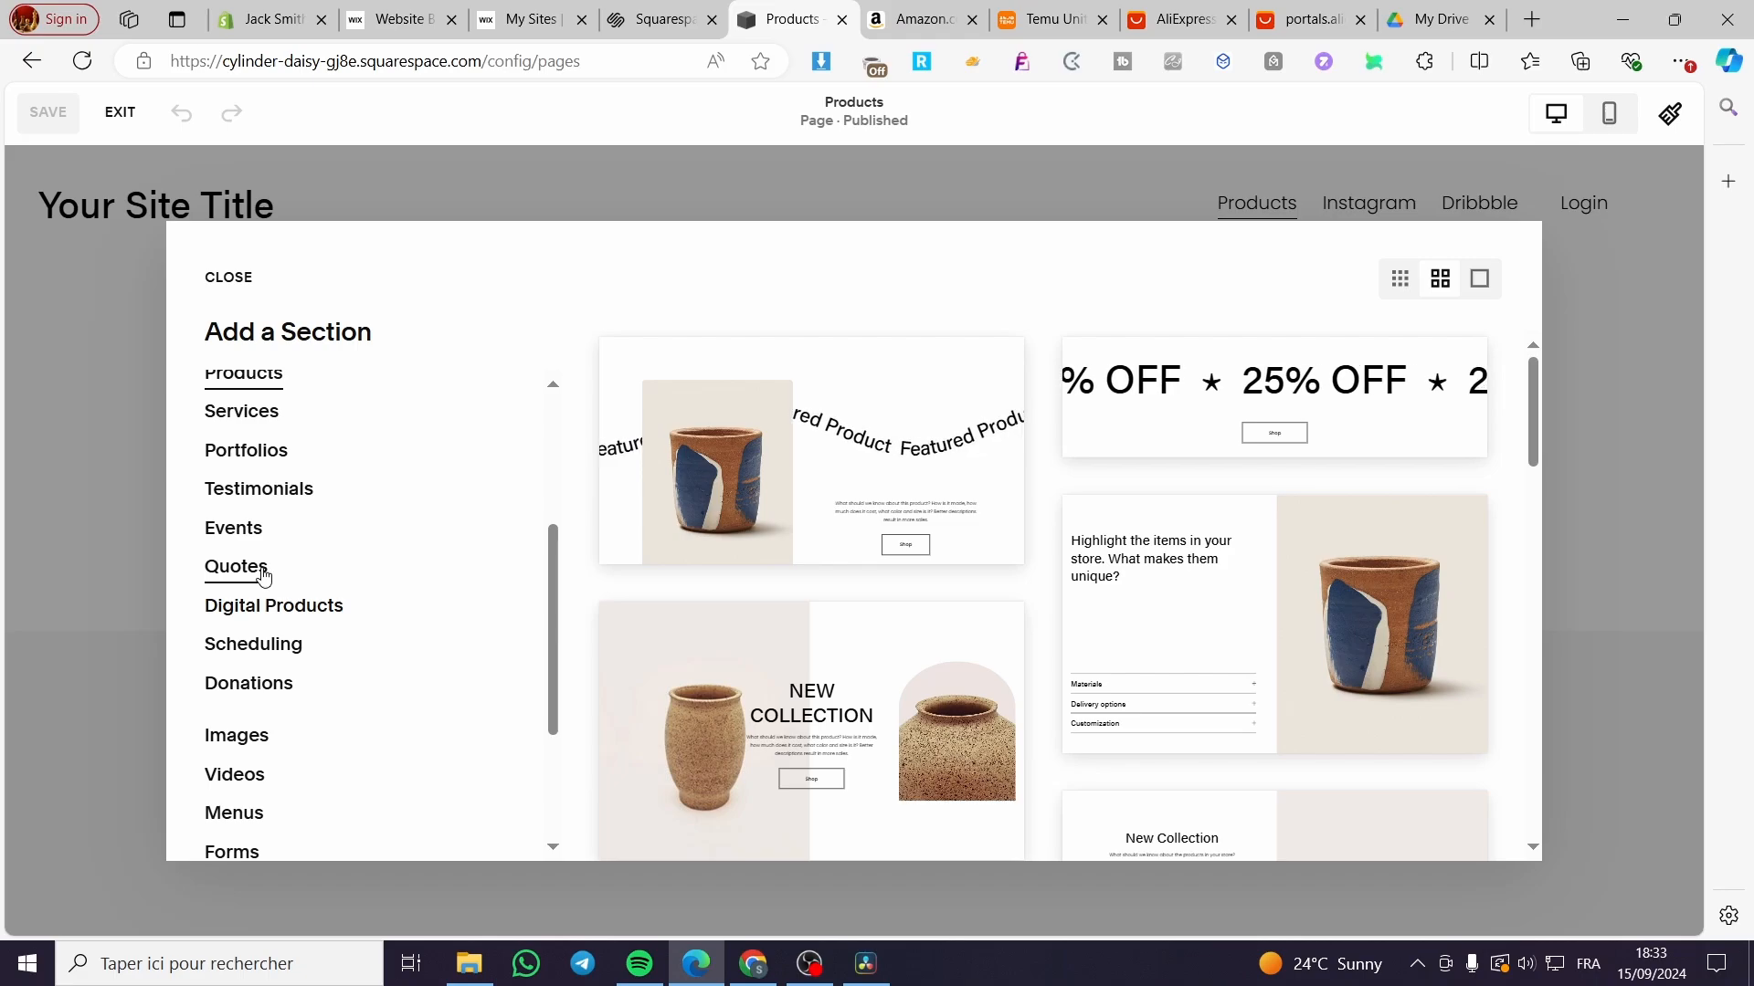
# Step: Insert the Featured Product layout and replace its cup image with the uploaded 7108AbztVsL JPG
pyautogui.click(808, 547)
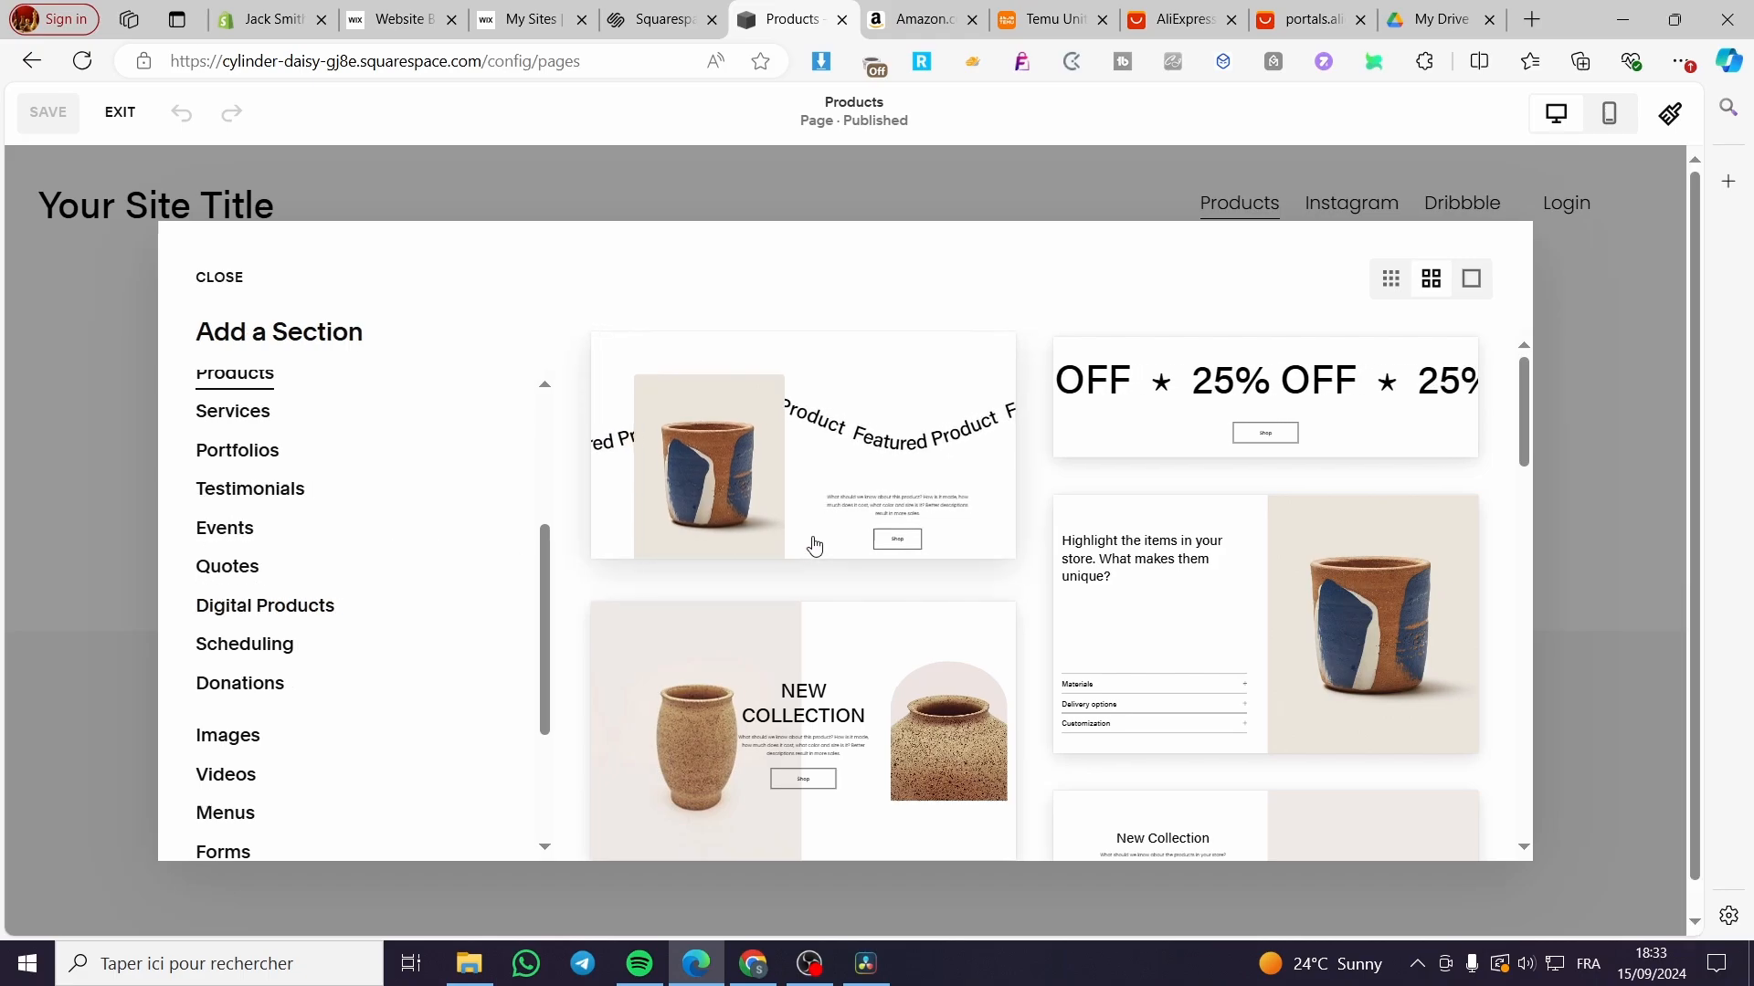
pyautogui.scroll(-2, 879, 674)
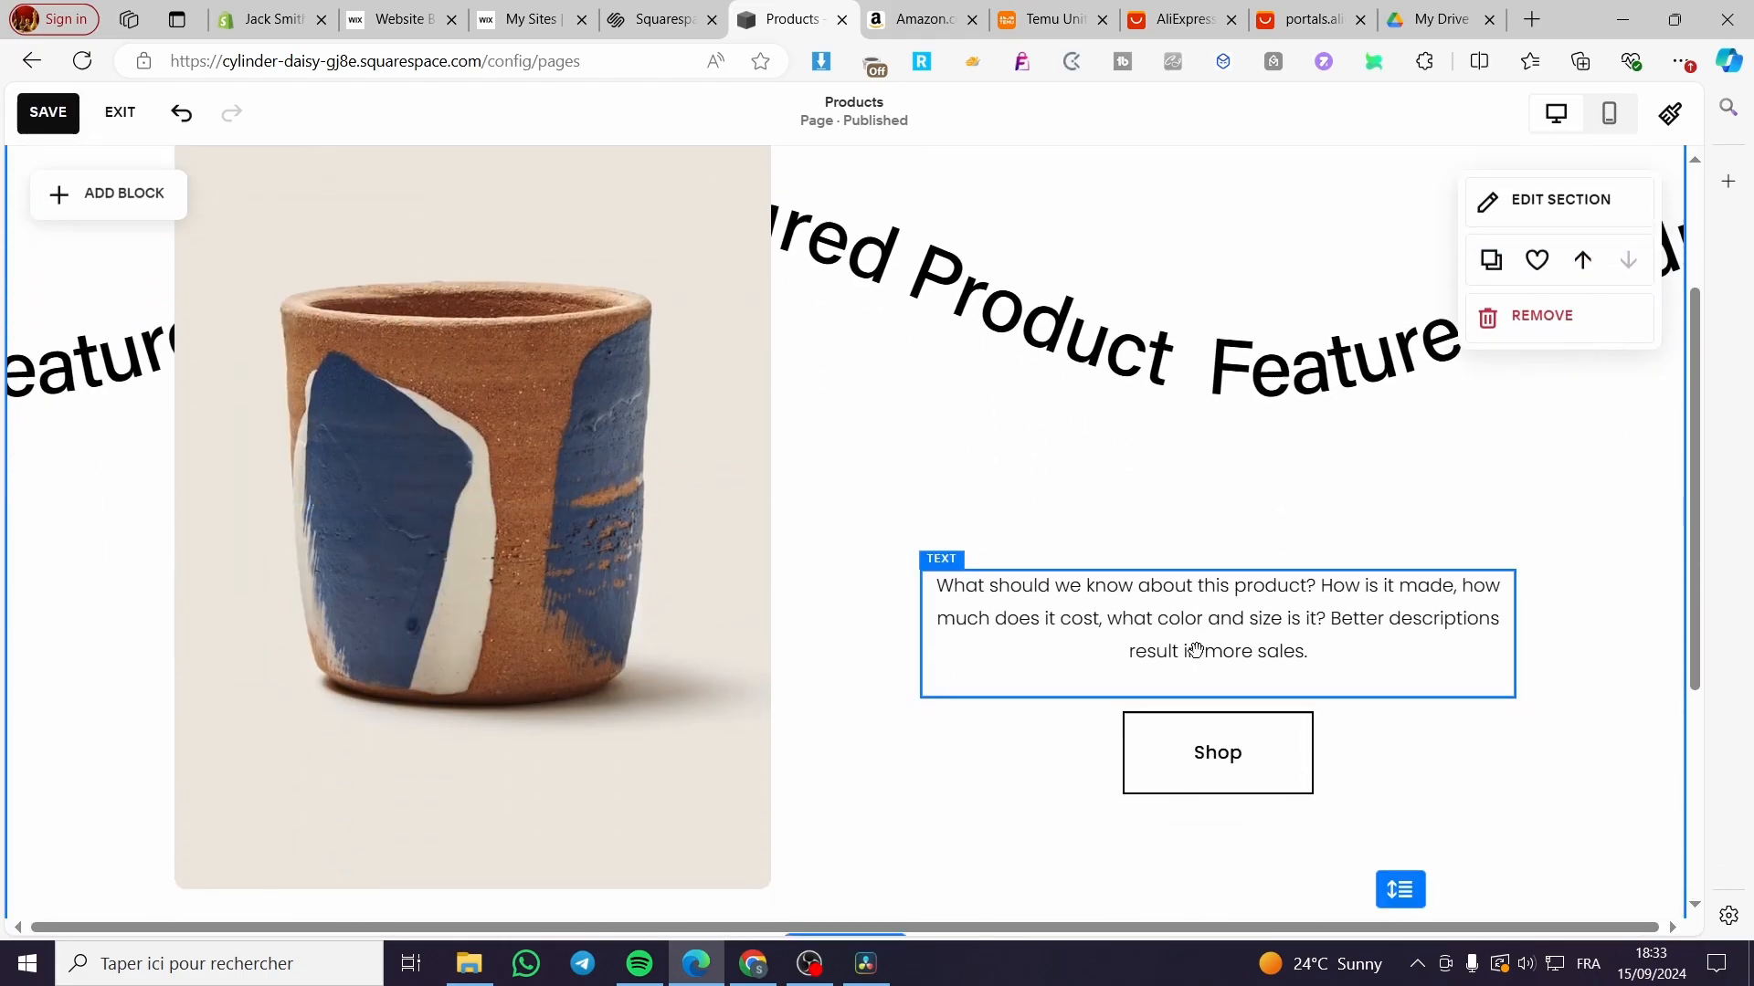
pyautogui.click(496, 458)
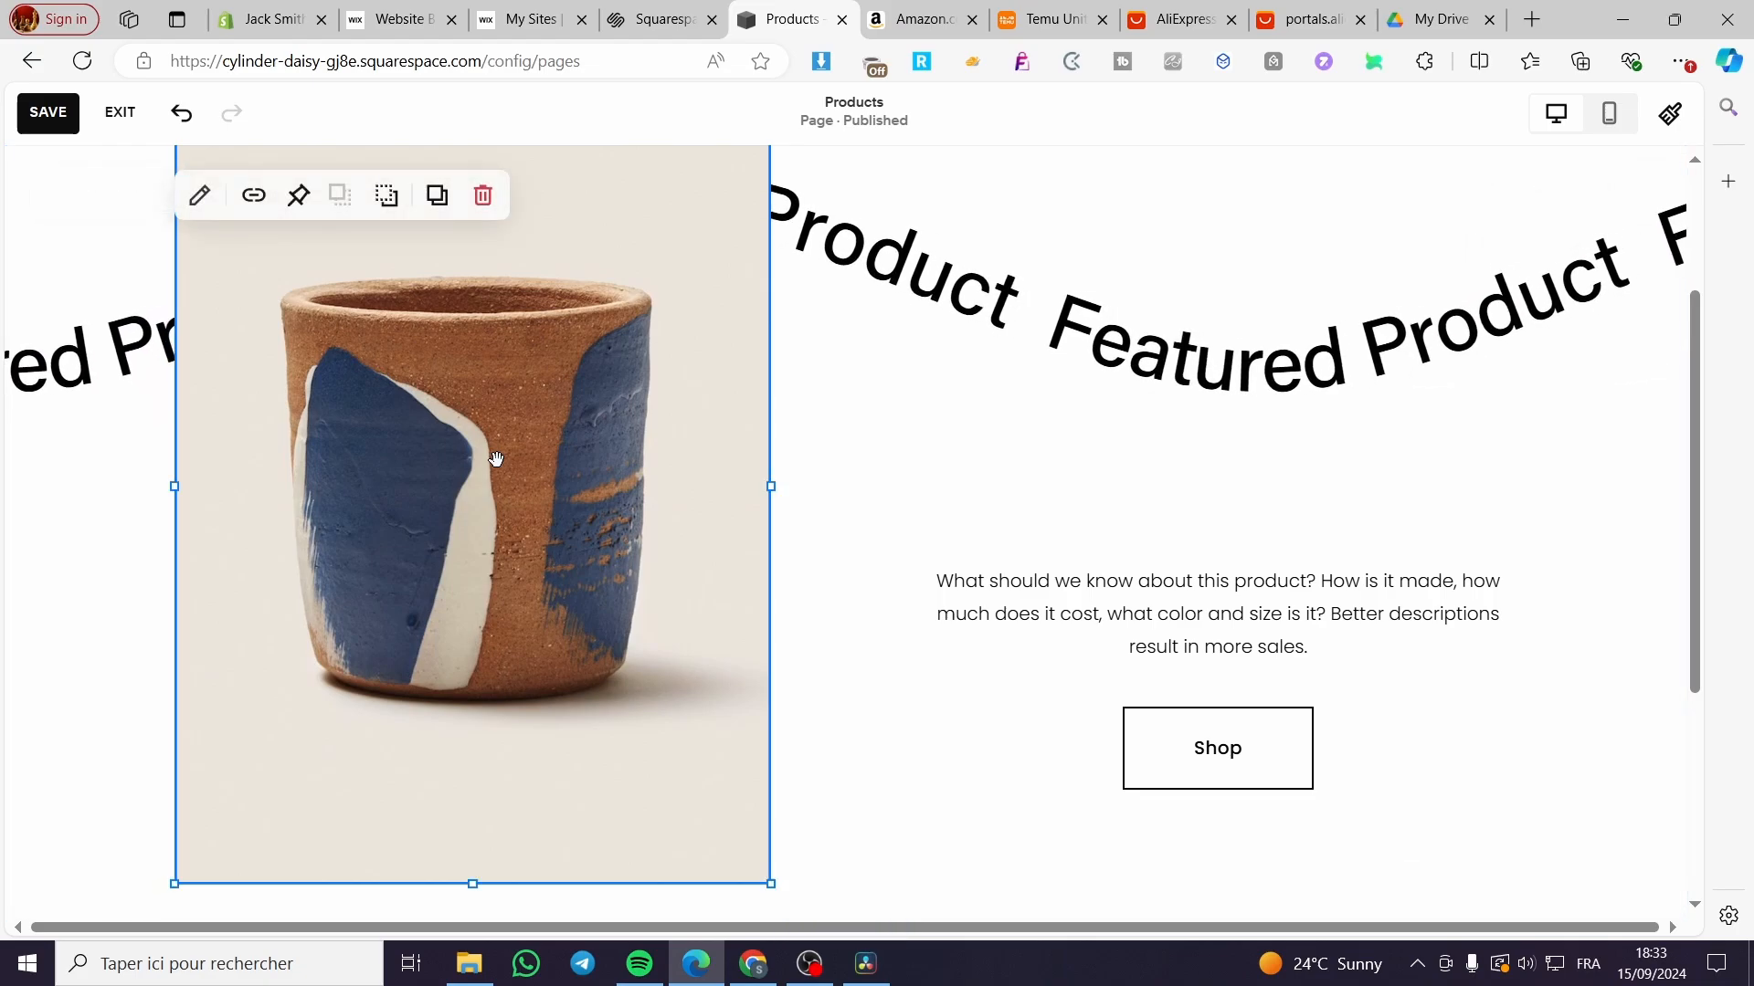
pyautogui.doubleClick(512, 370)
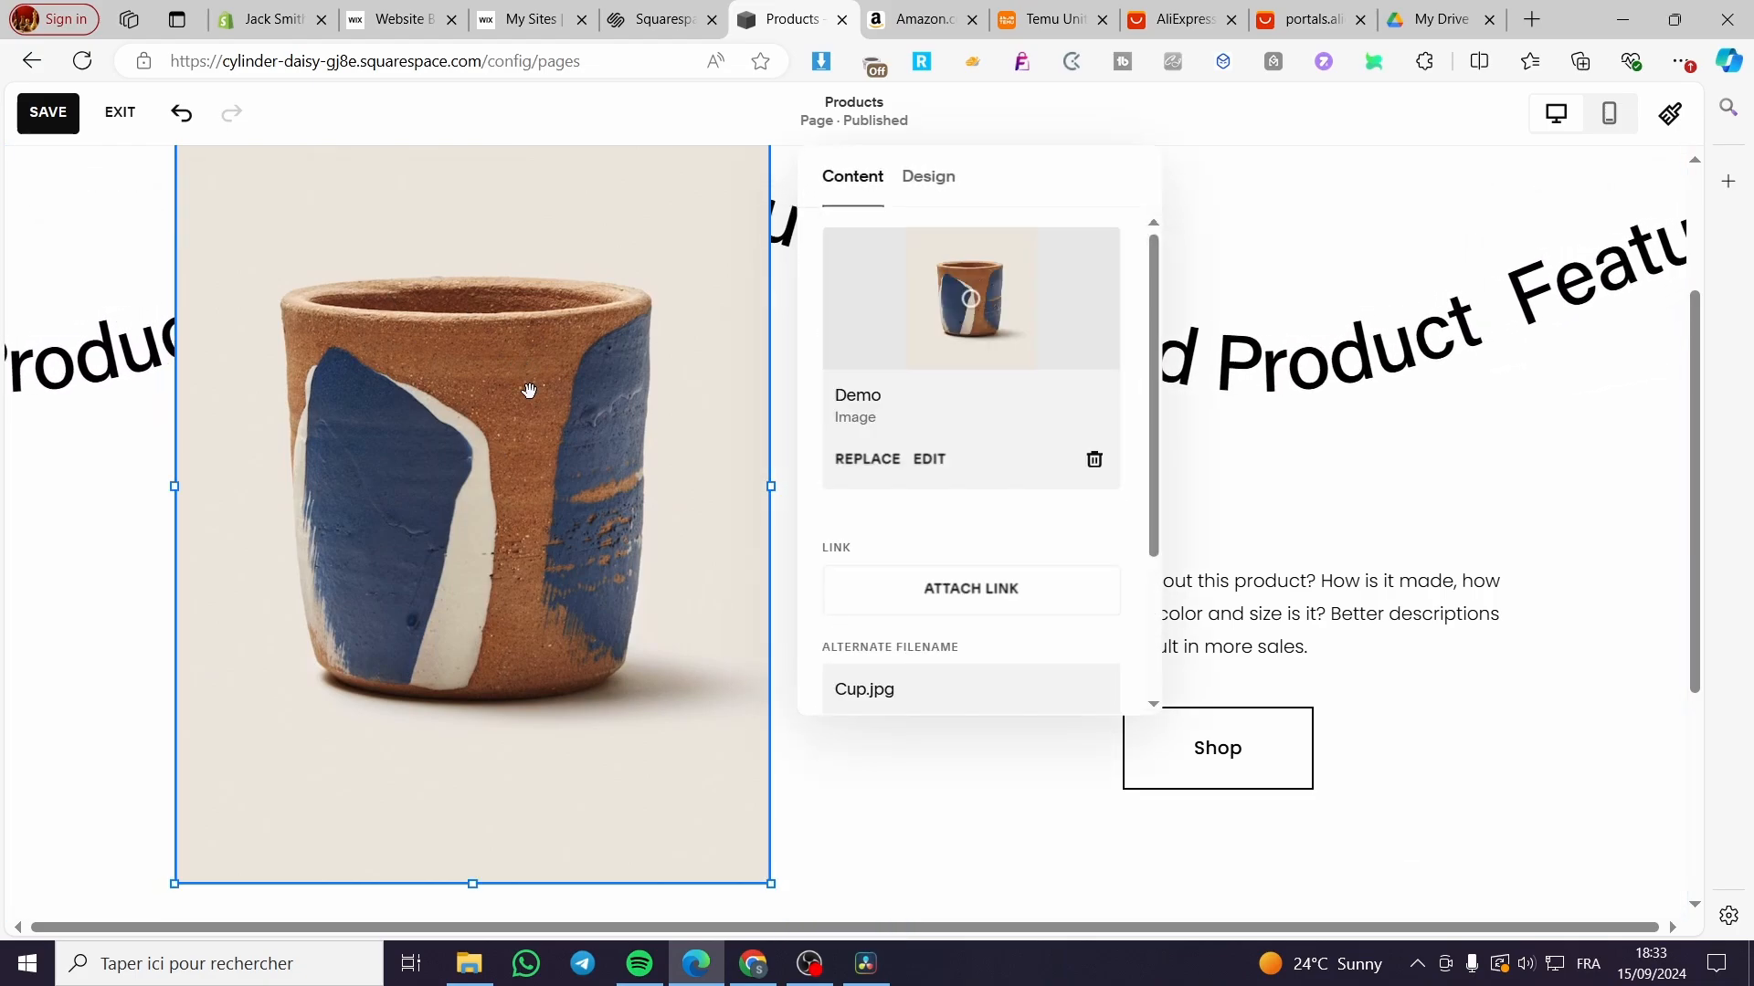
pyautogui.click(874, 460)
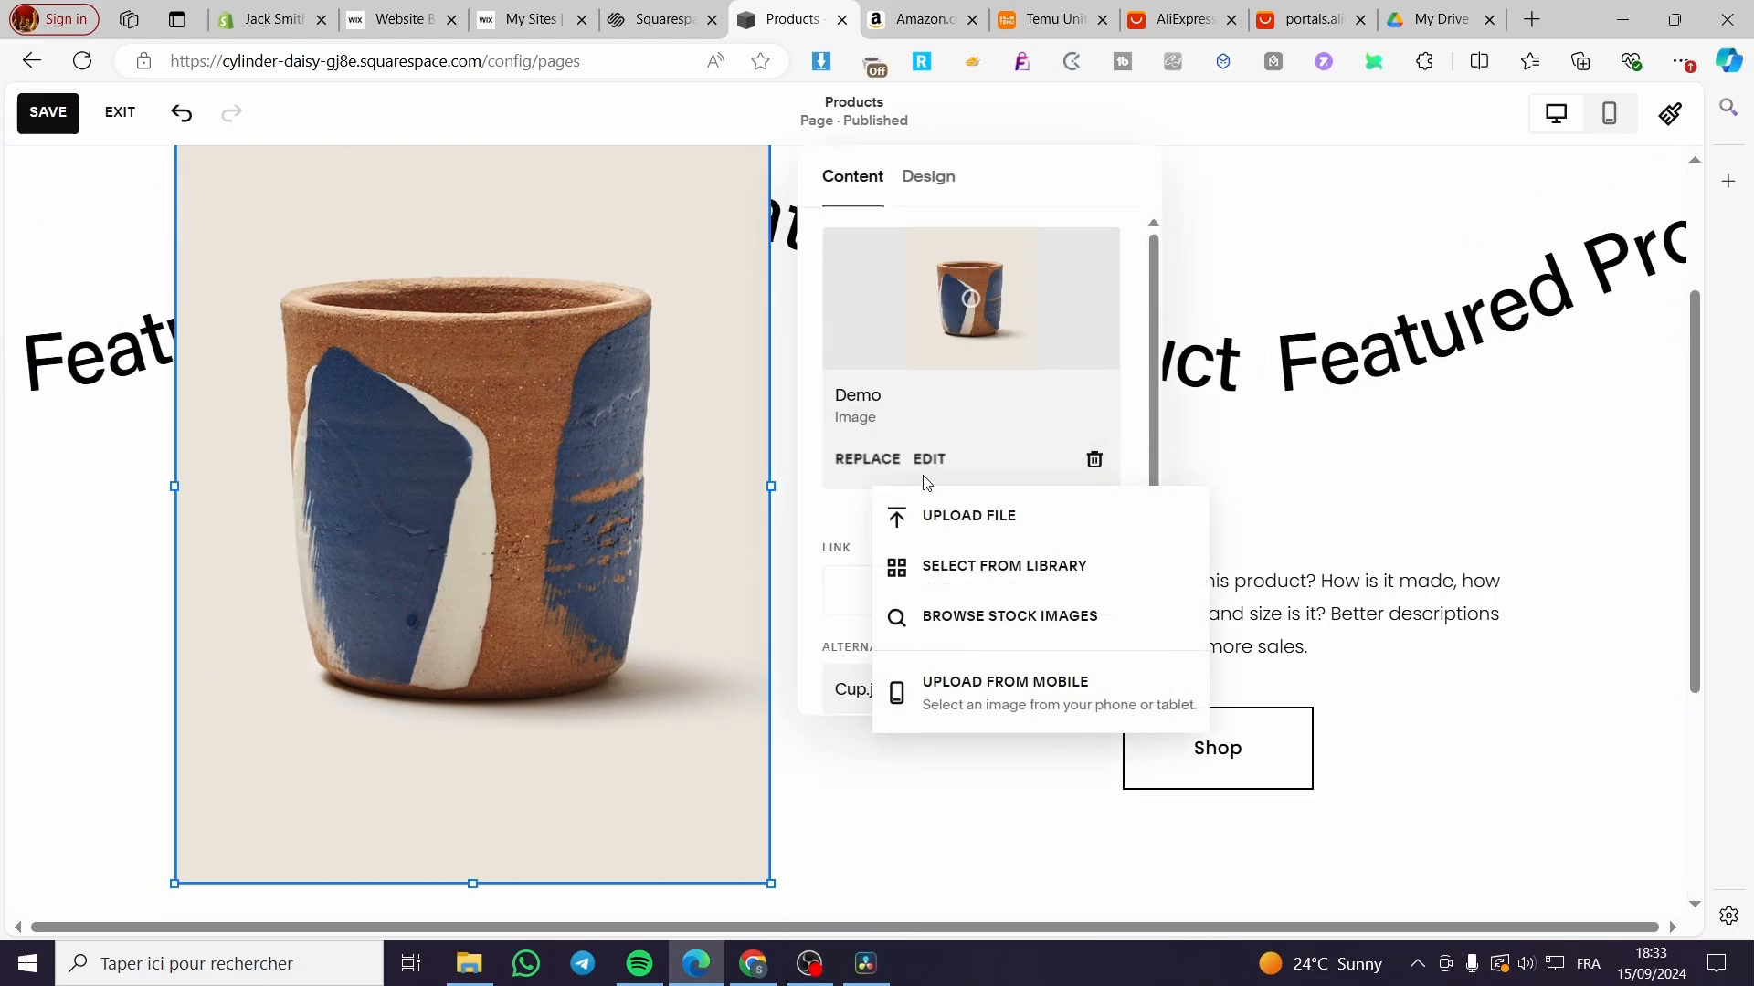
pyautogui.click(1020, 523)
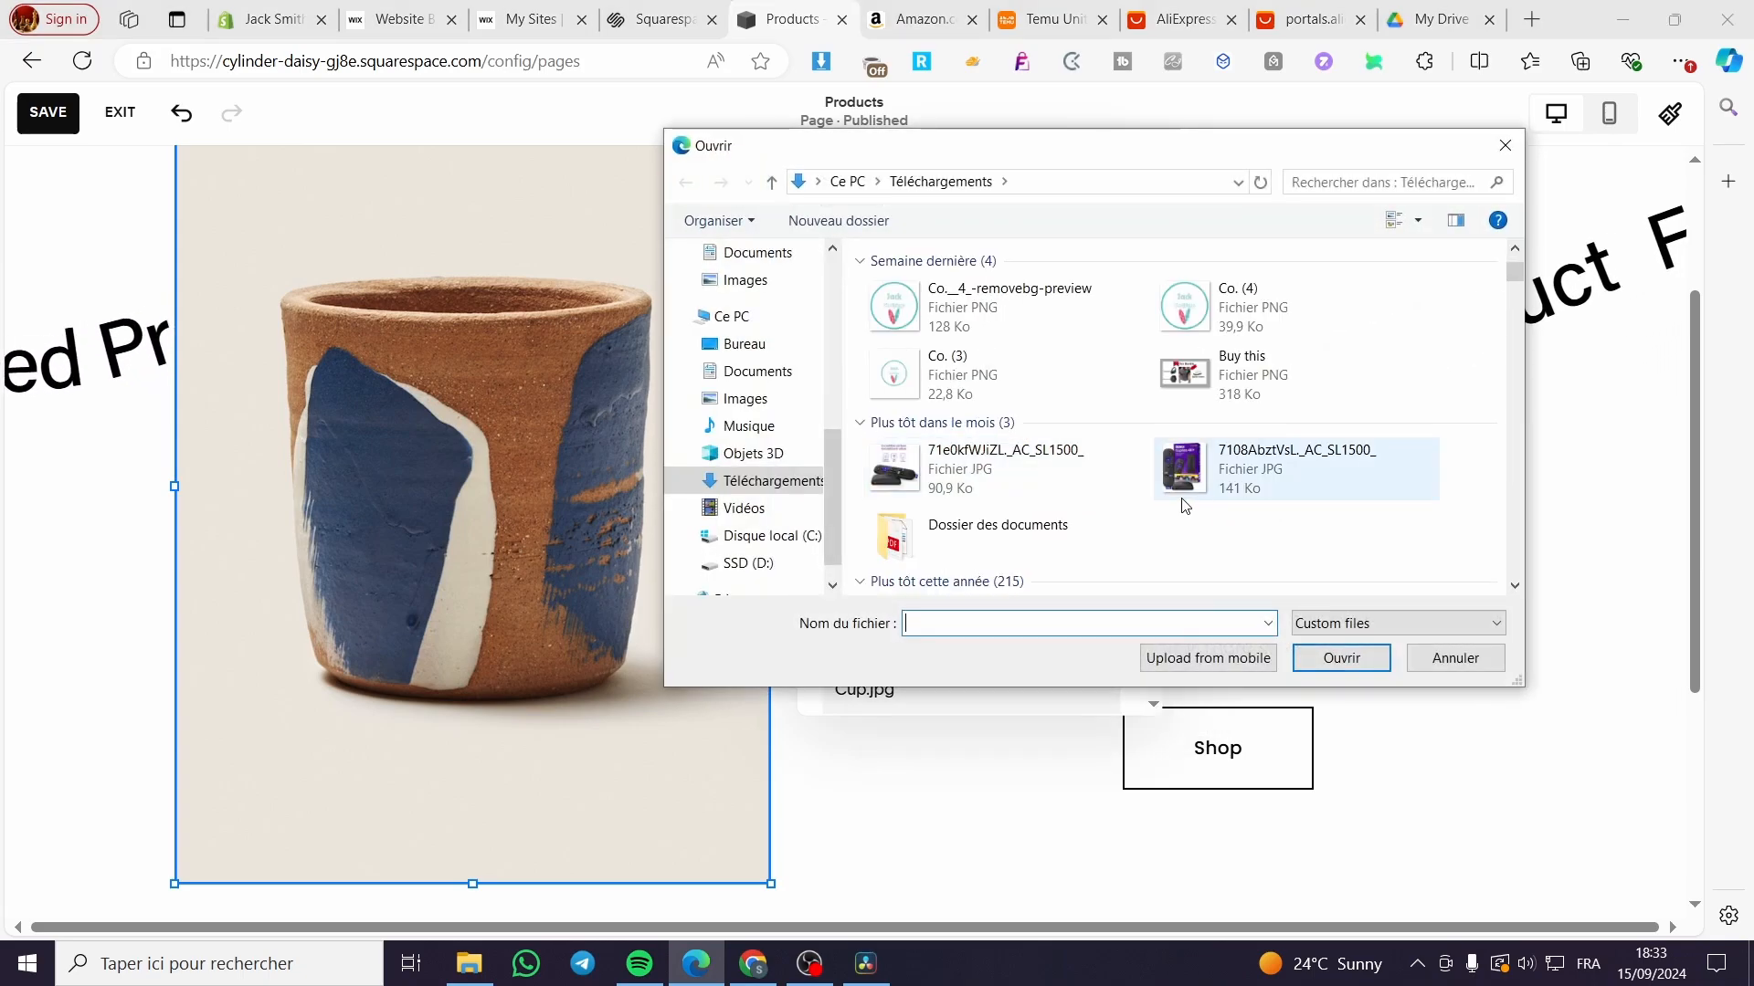
pyautogui.doubleClick(1272, 491)
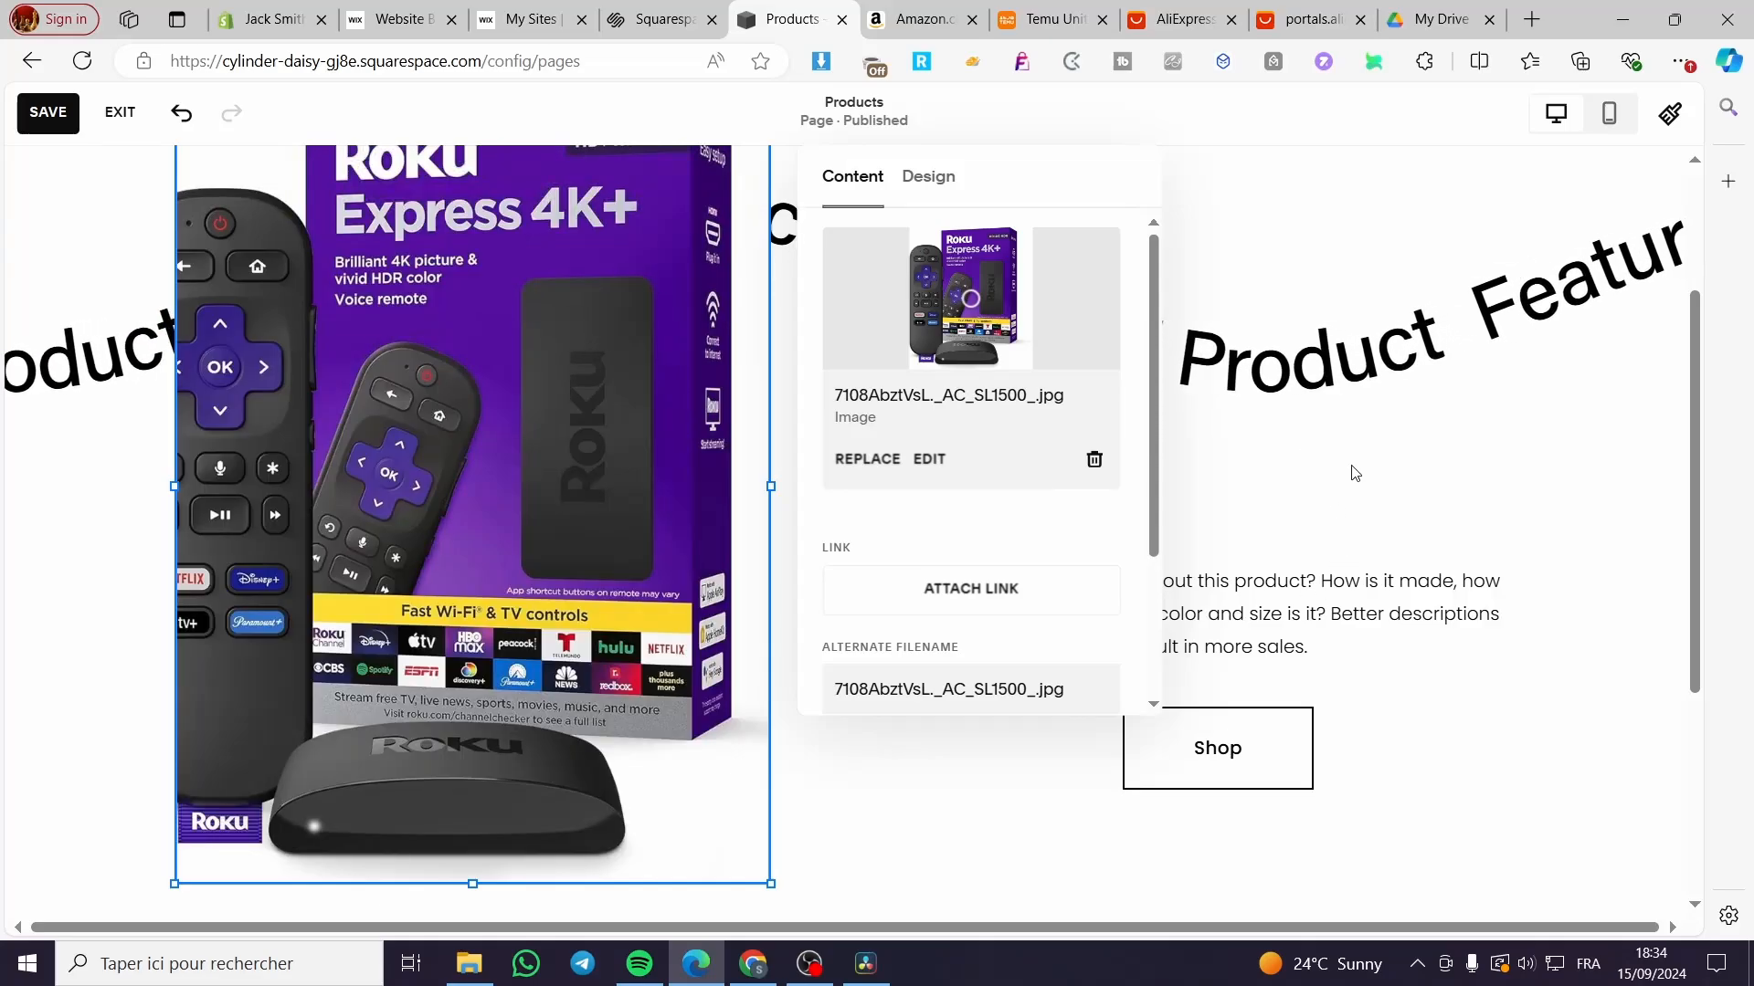
pyautogui.click(879, 475)
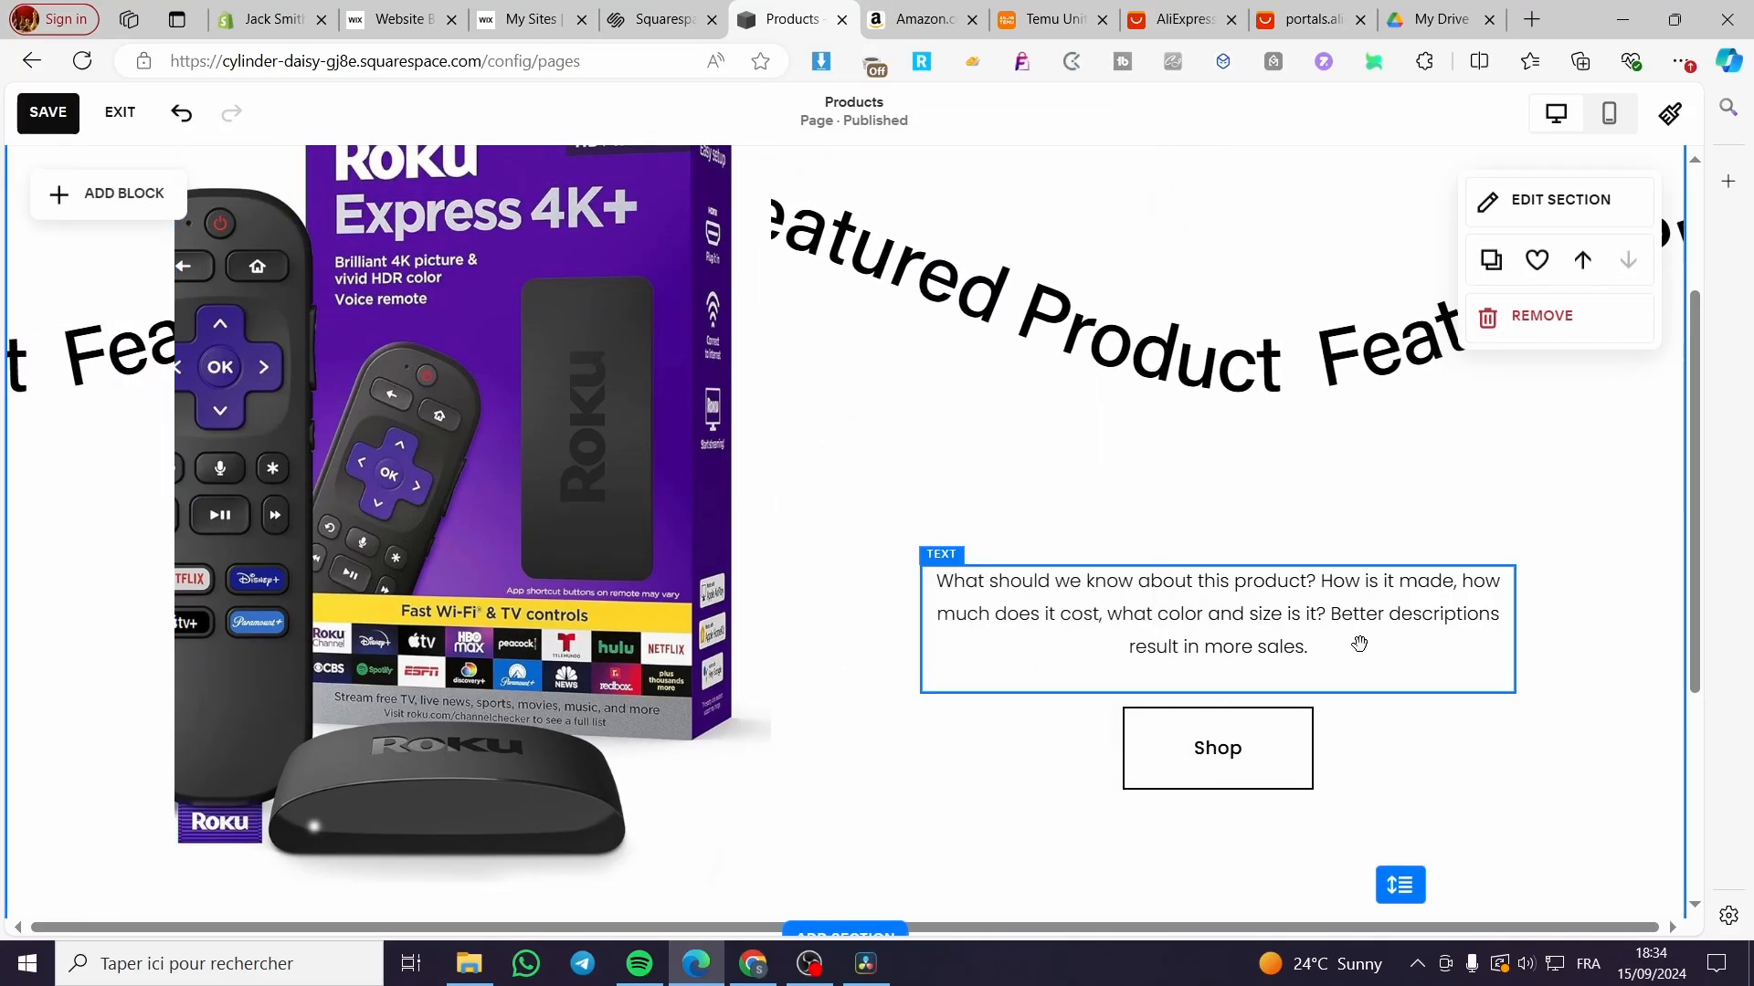
# Step: Move the description block back above Shop and replace its text with 'Roku Exprsse 4K+' plus a new line
pyautogui.scroll(1, 1133, 717)
pyautogui.click(1299, 772)
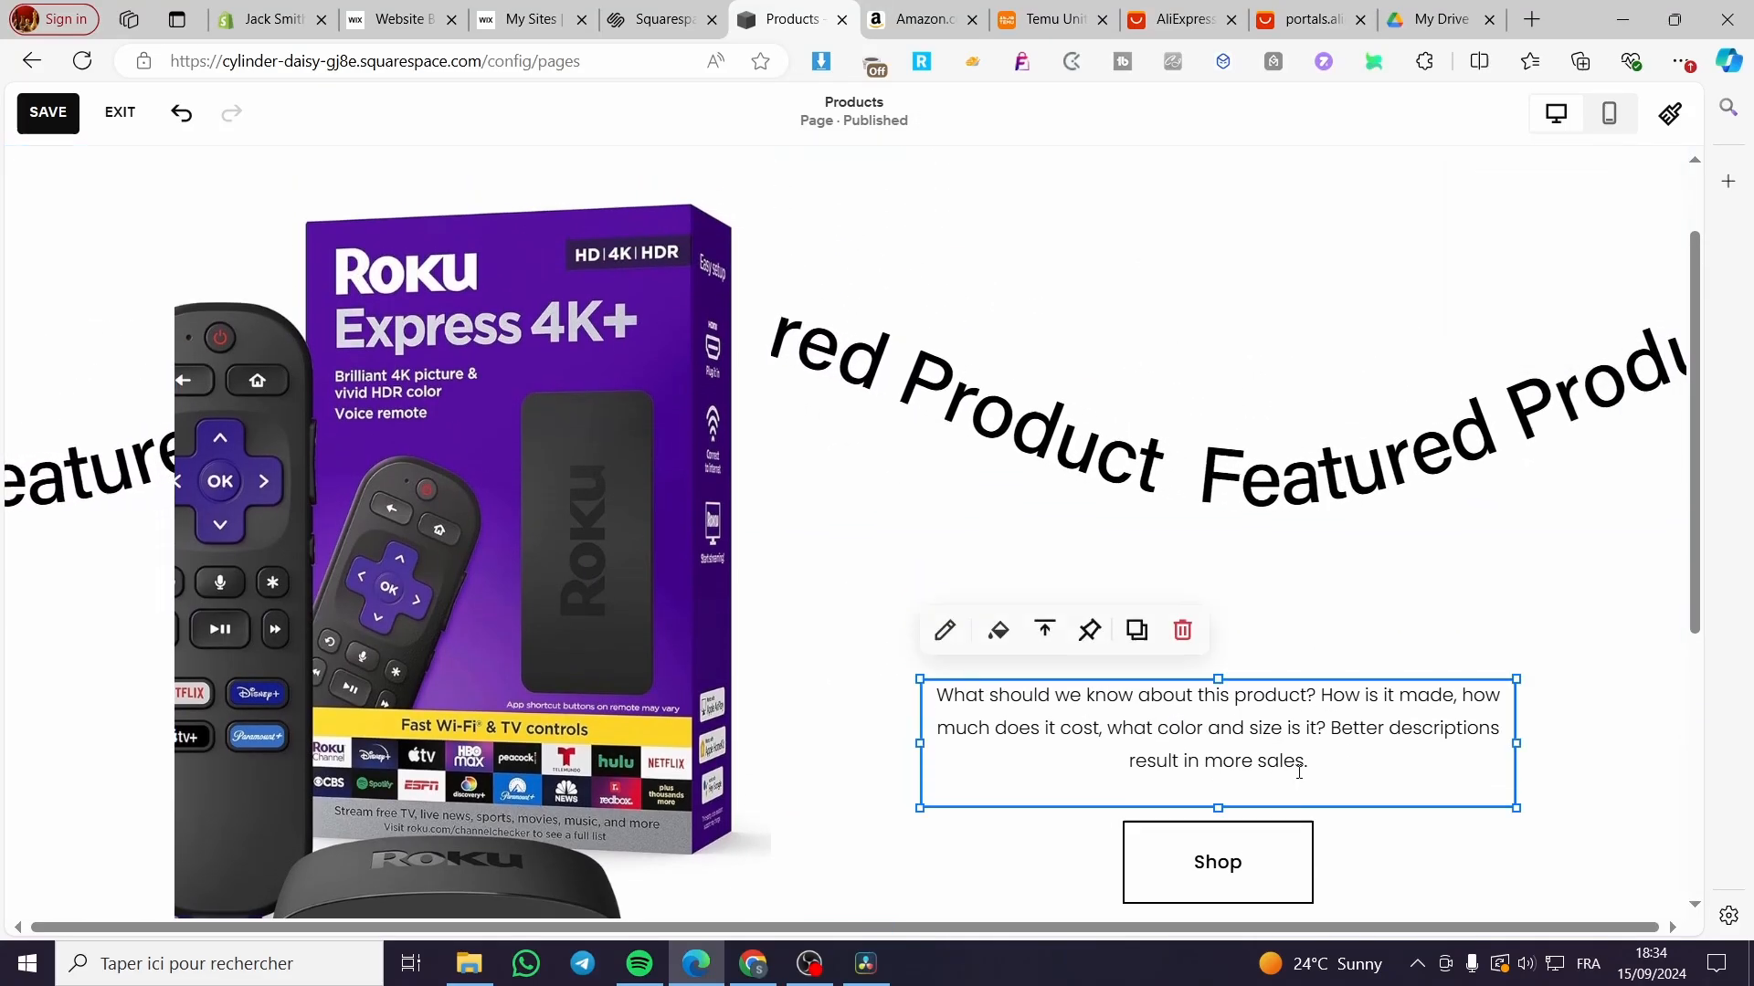
pyautogui.click(1353, 776)
pyautogui.click(1541, 766)
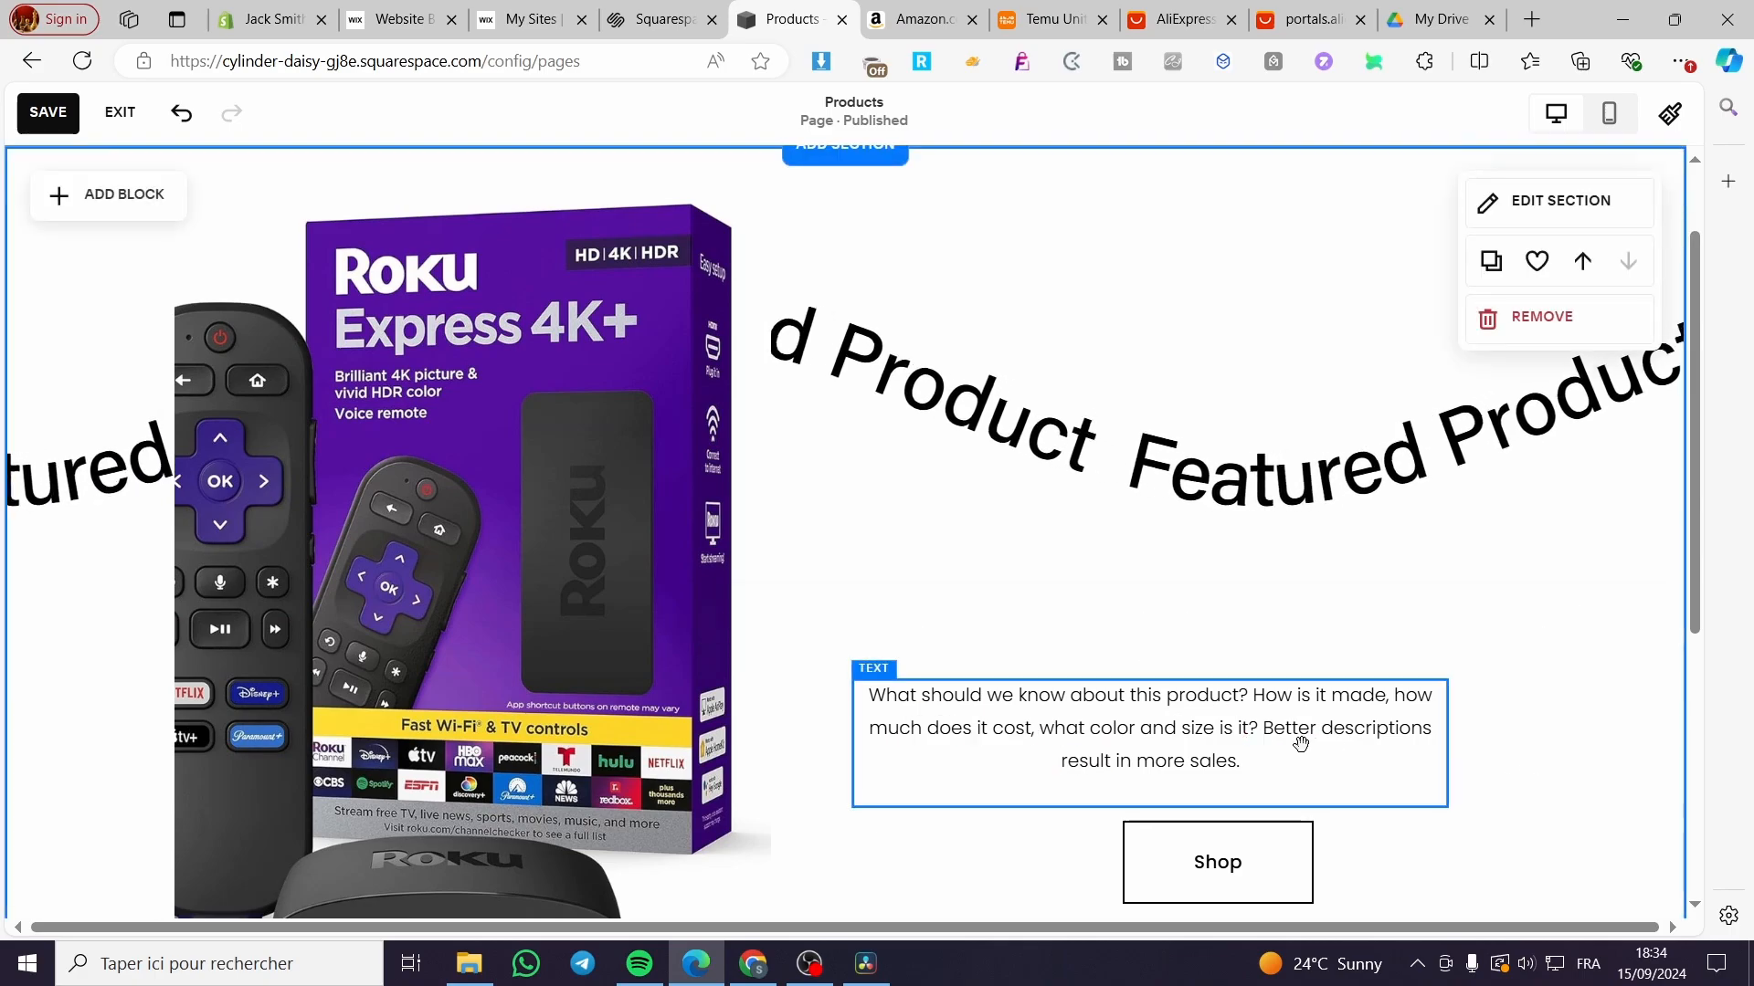
pyautogui.moveTo(1300, 740); pyautogui.dragTo(1367, 736)
pyautogui.click(1344, 752)
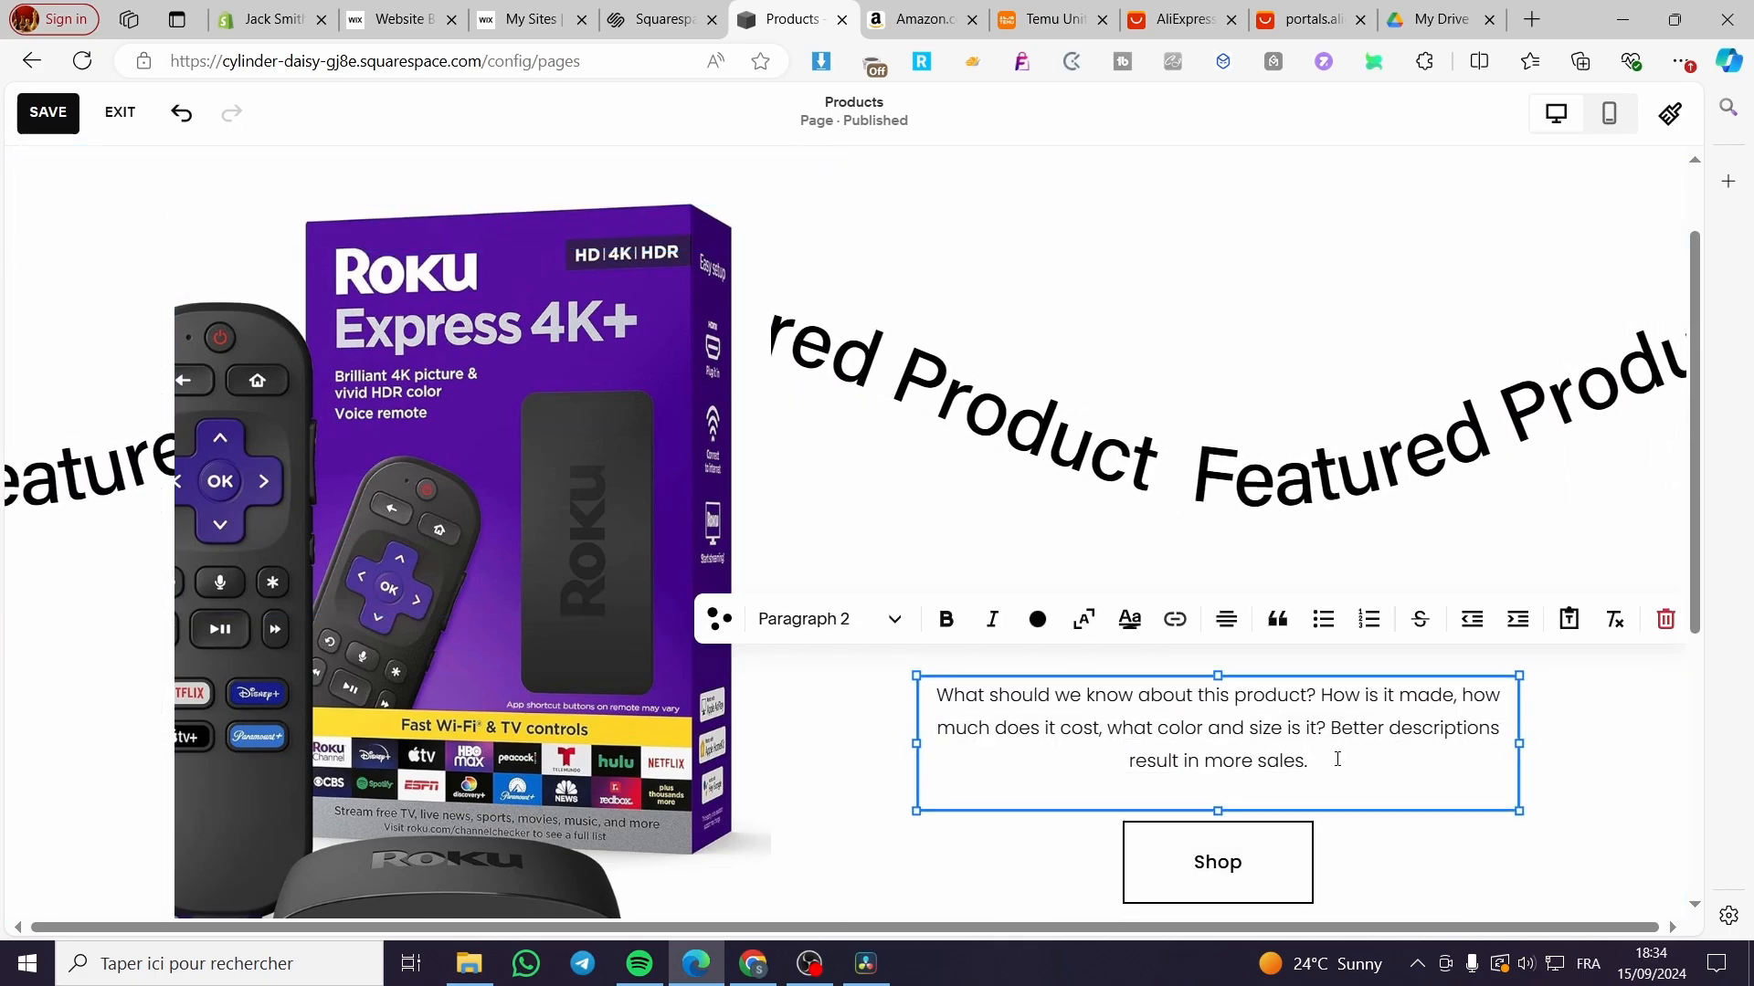
pyautogui.tripleClick(1113, 743)
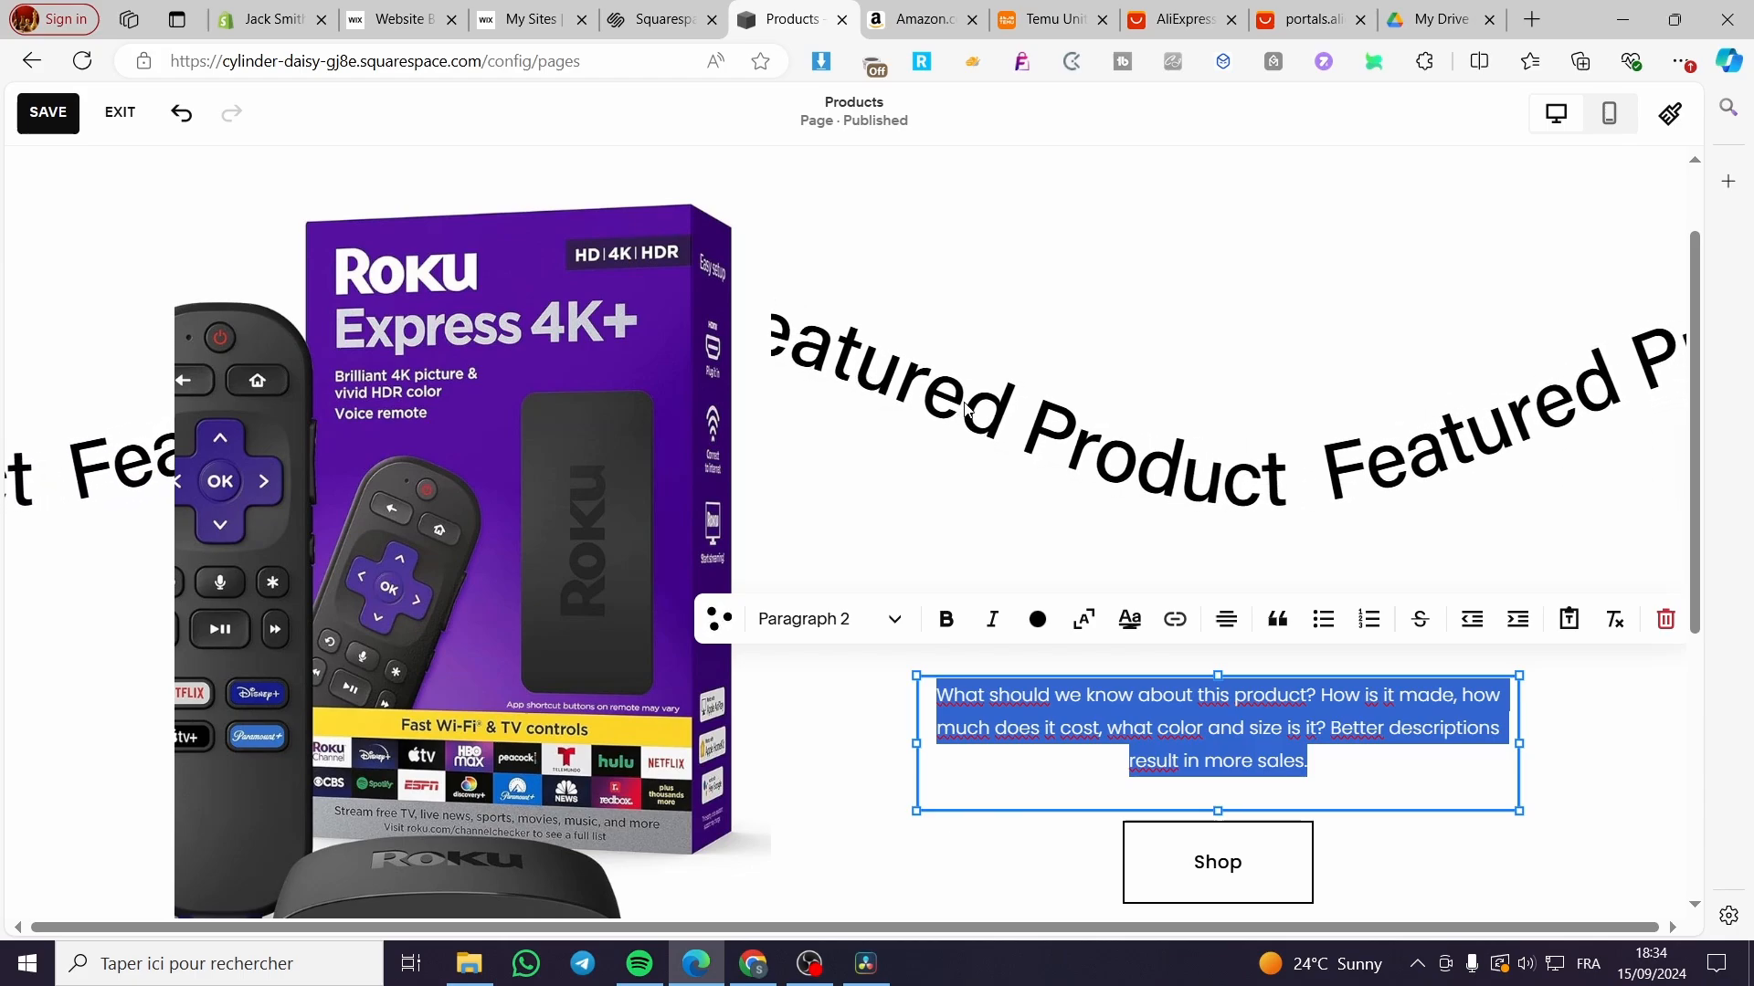
pyautogui.write('Roku')
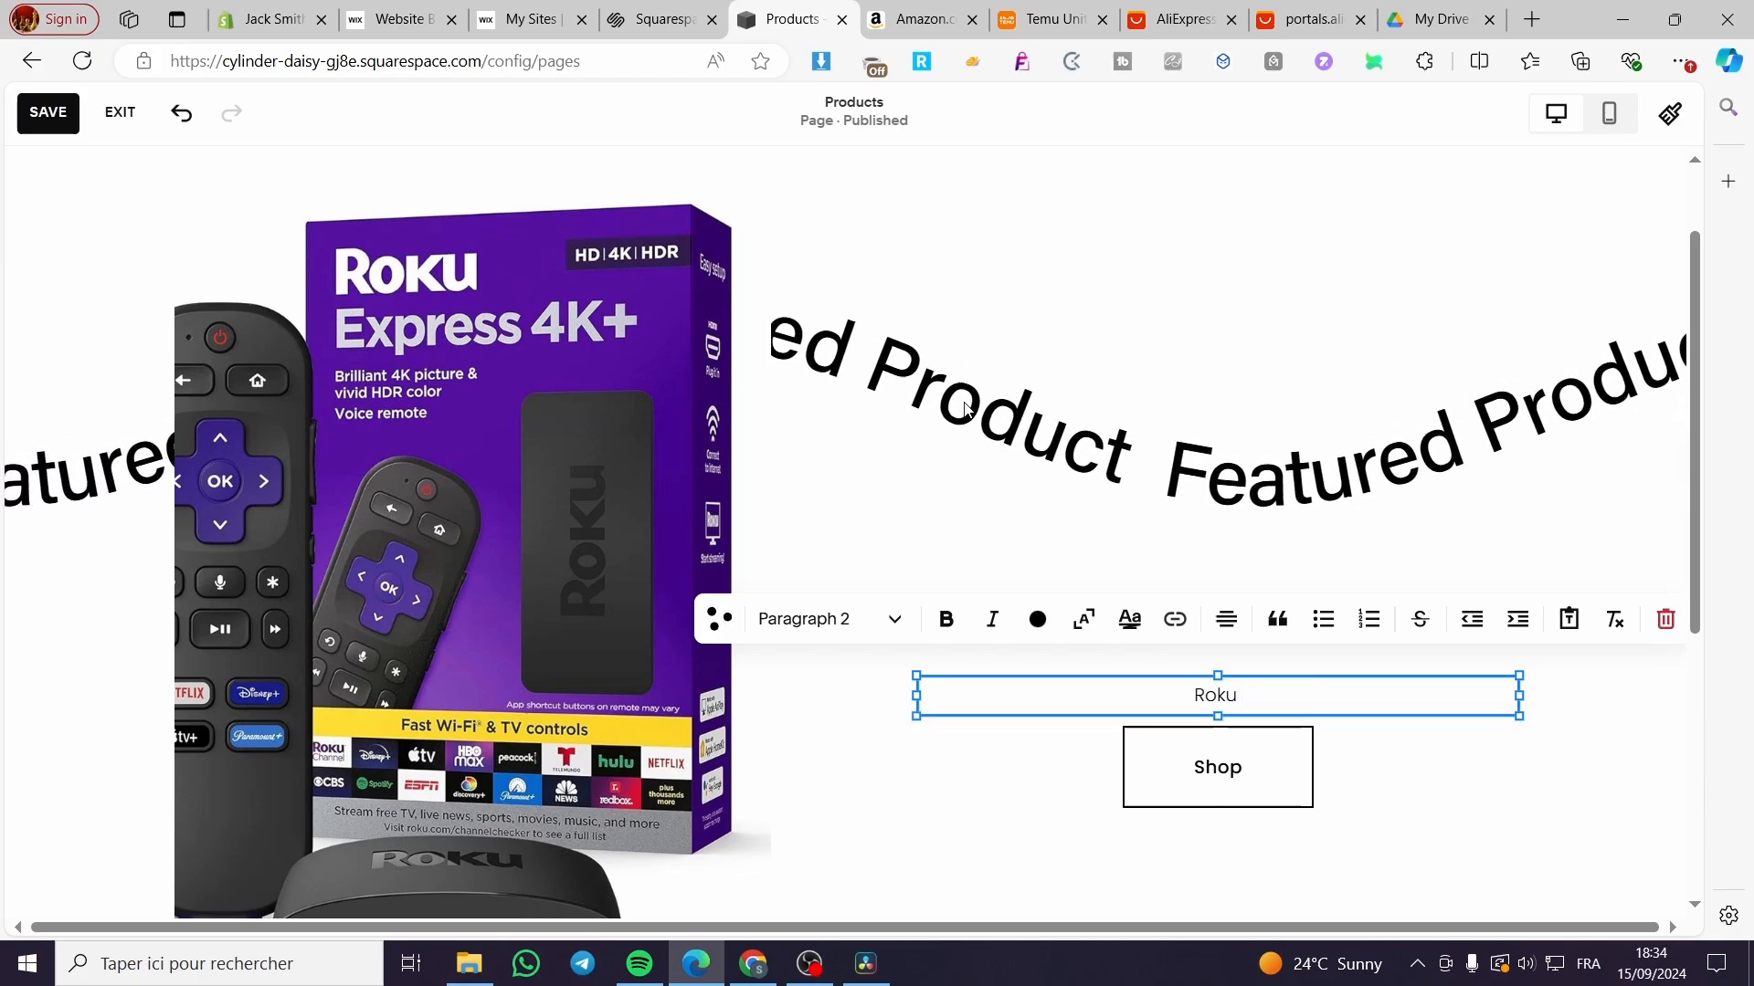
pyautogui.write(' E')
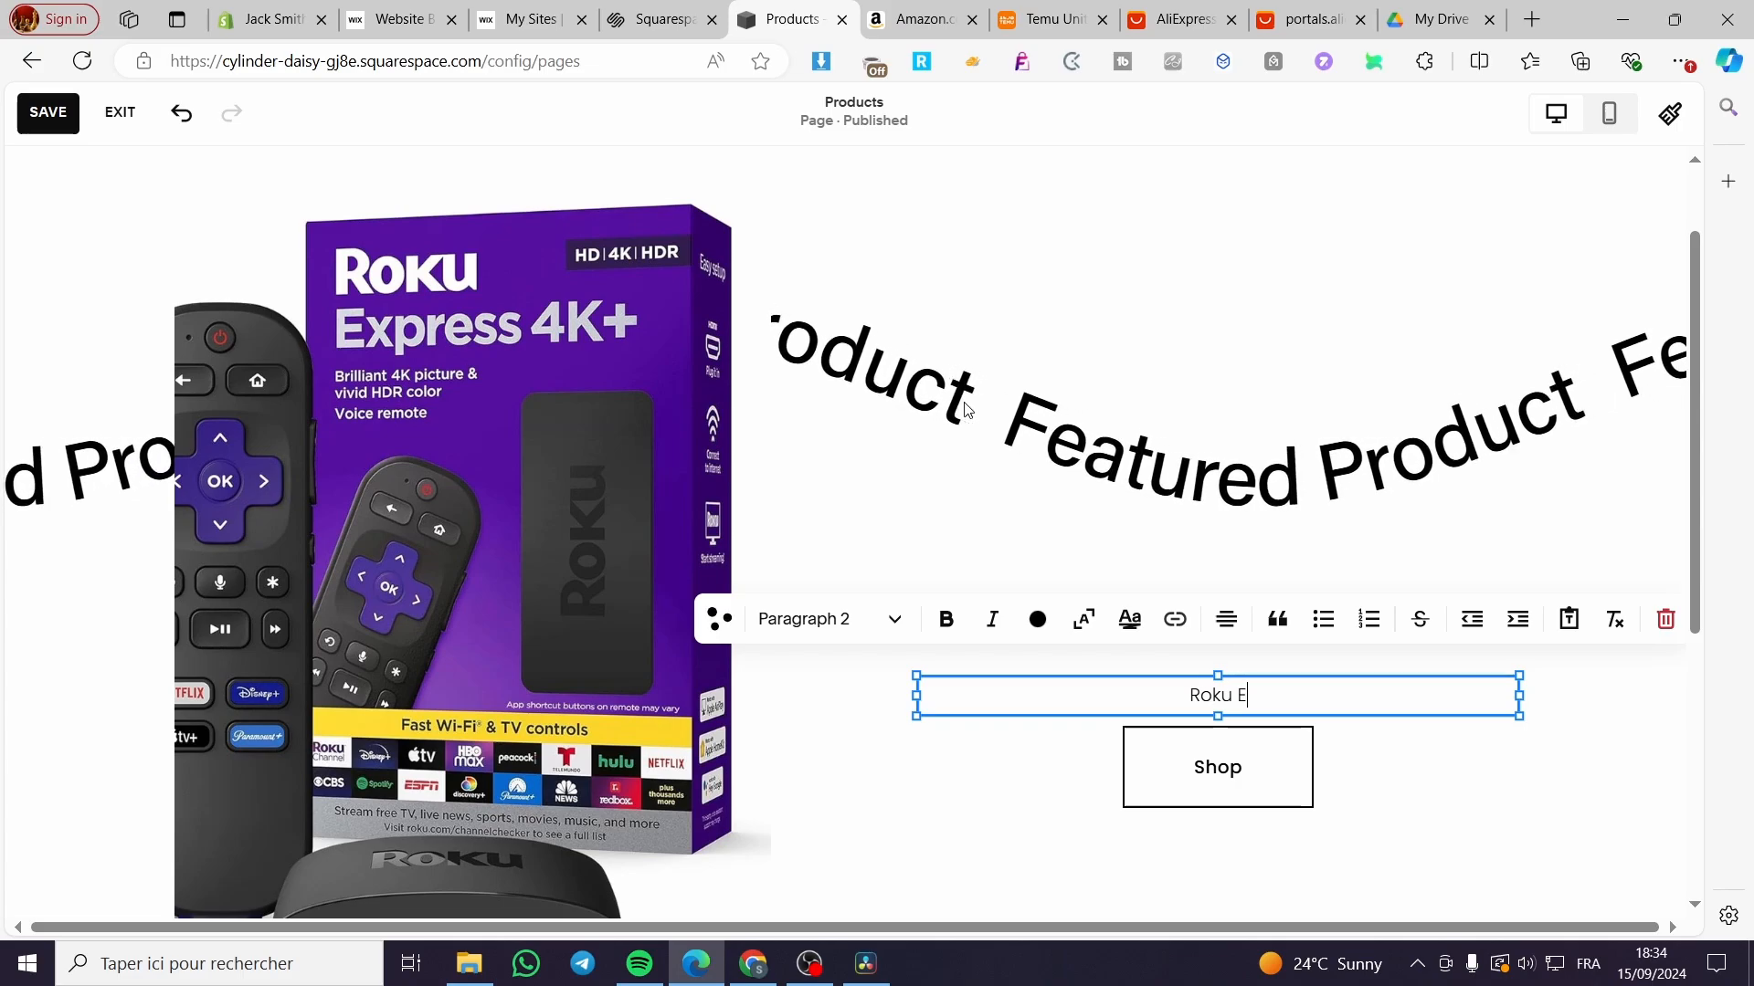
pyautogui.write('xprss')
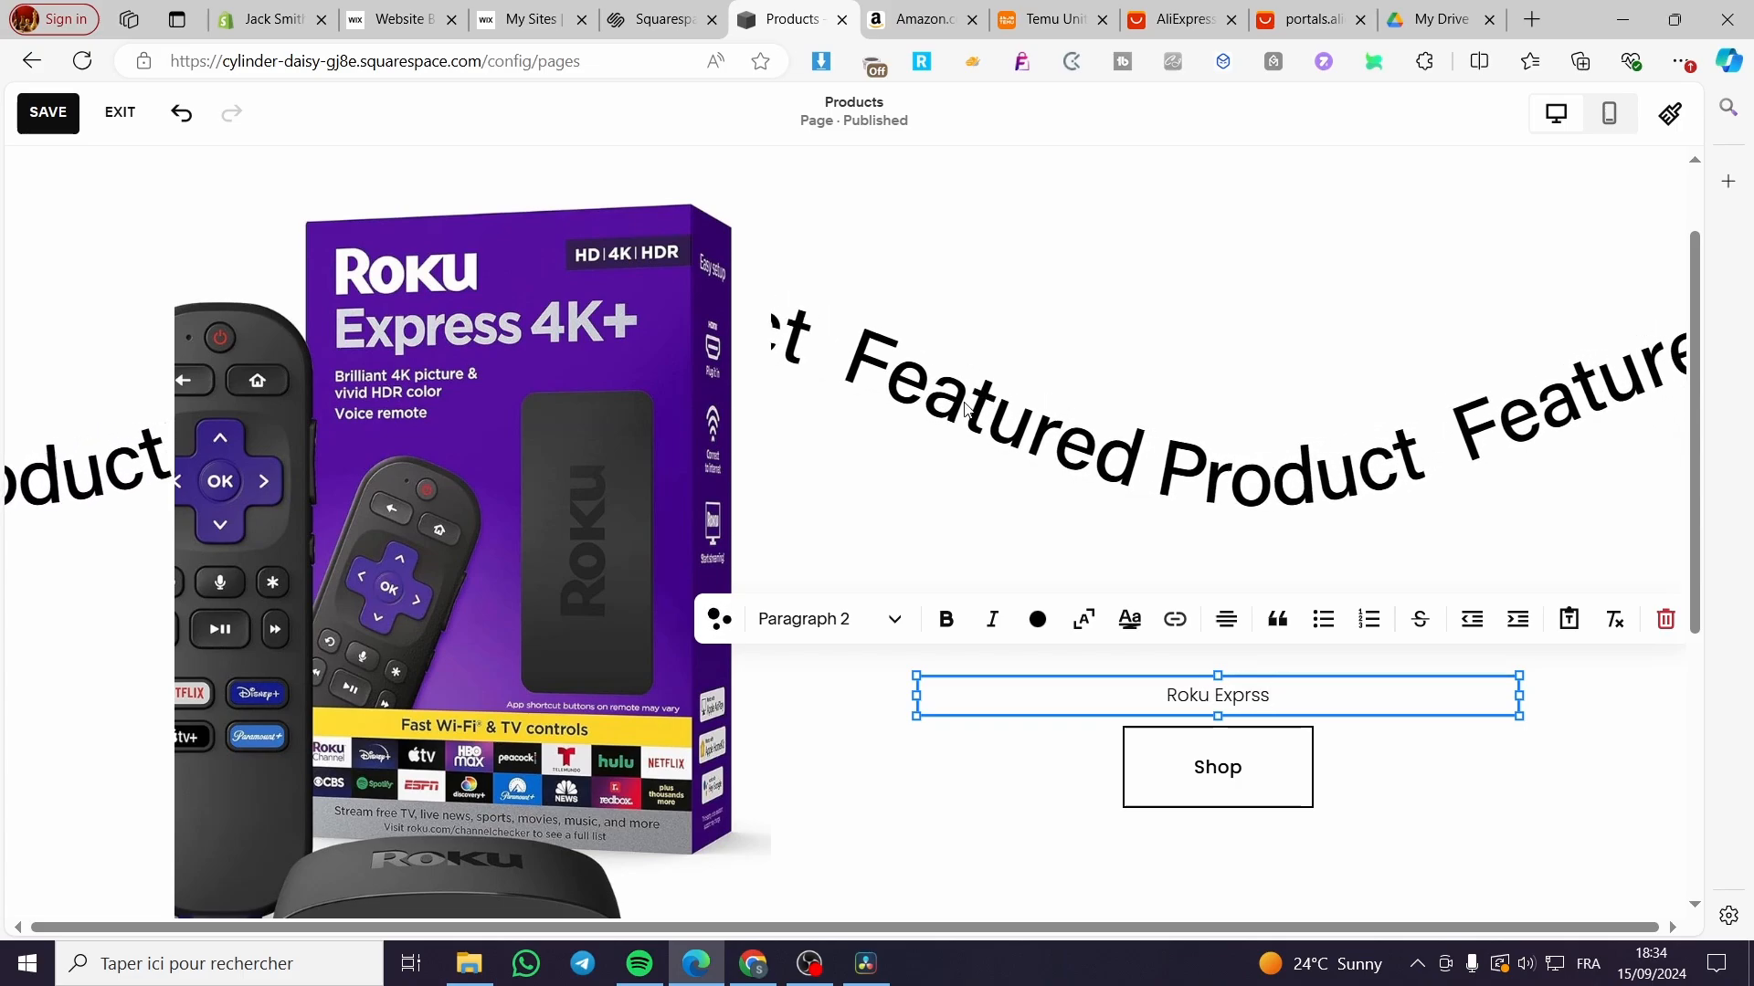
pyautogui.write('e')
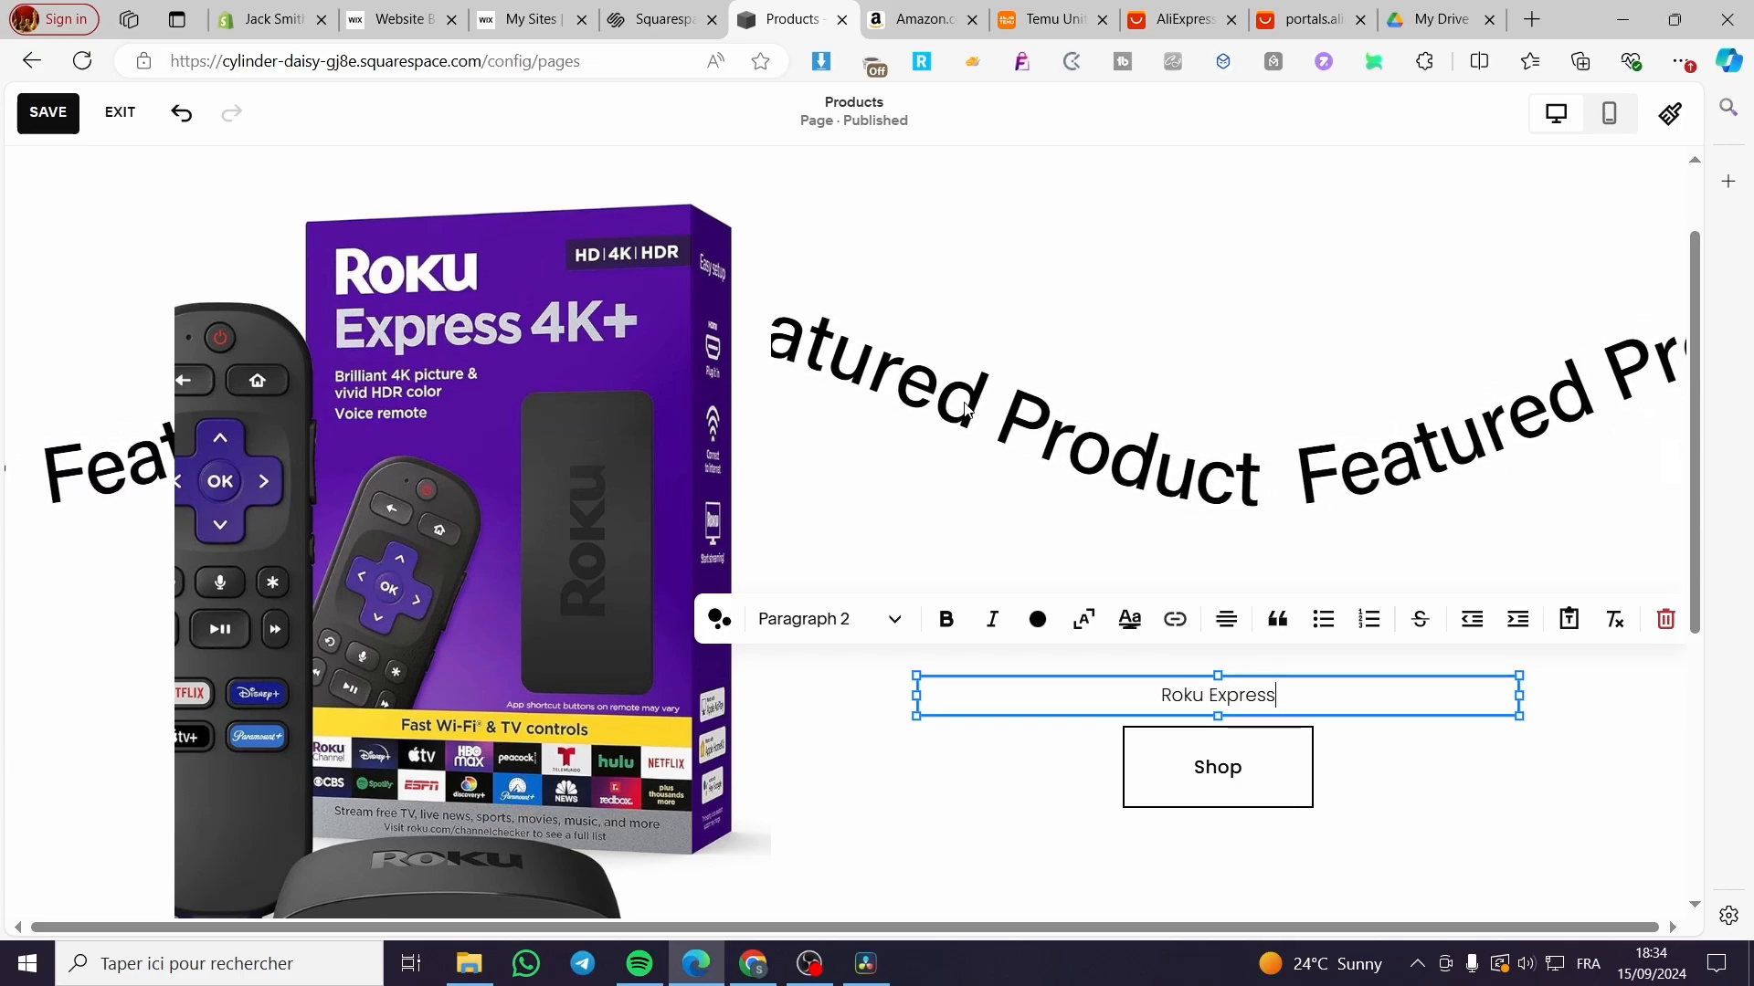
pyautogui.write(' 4K')
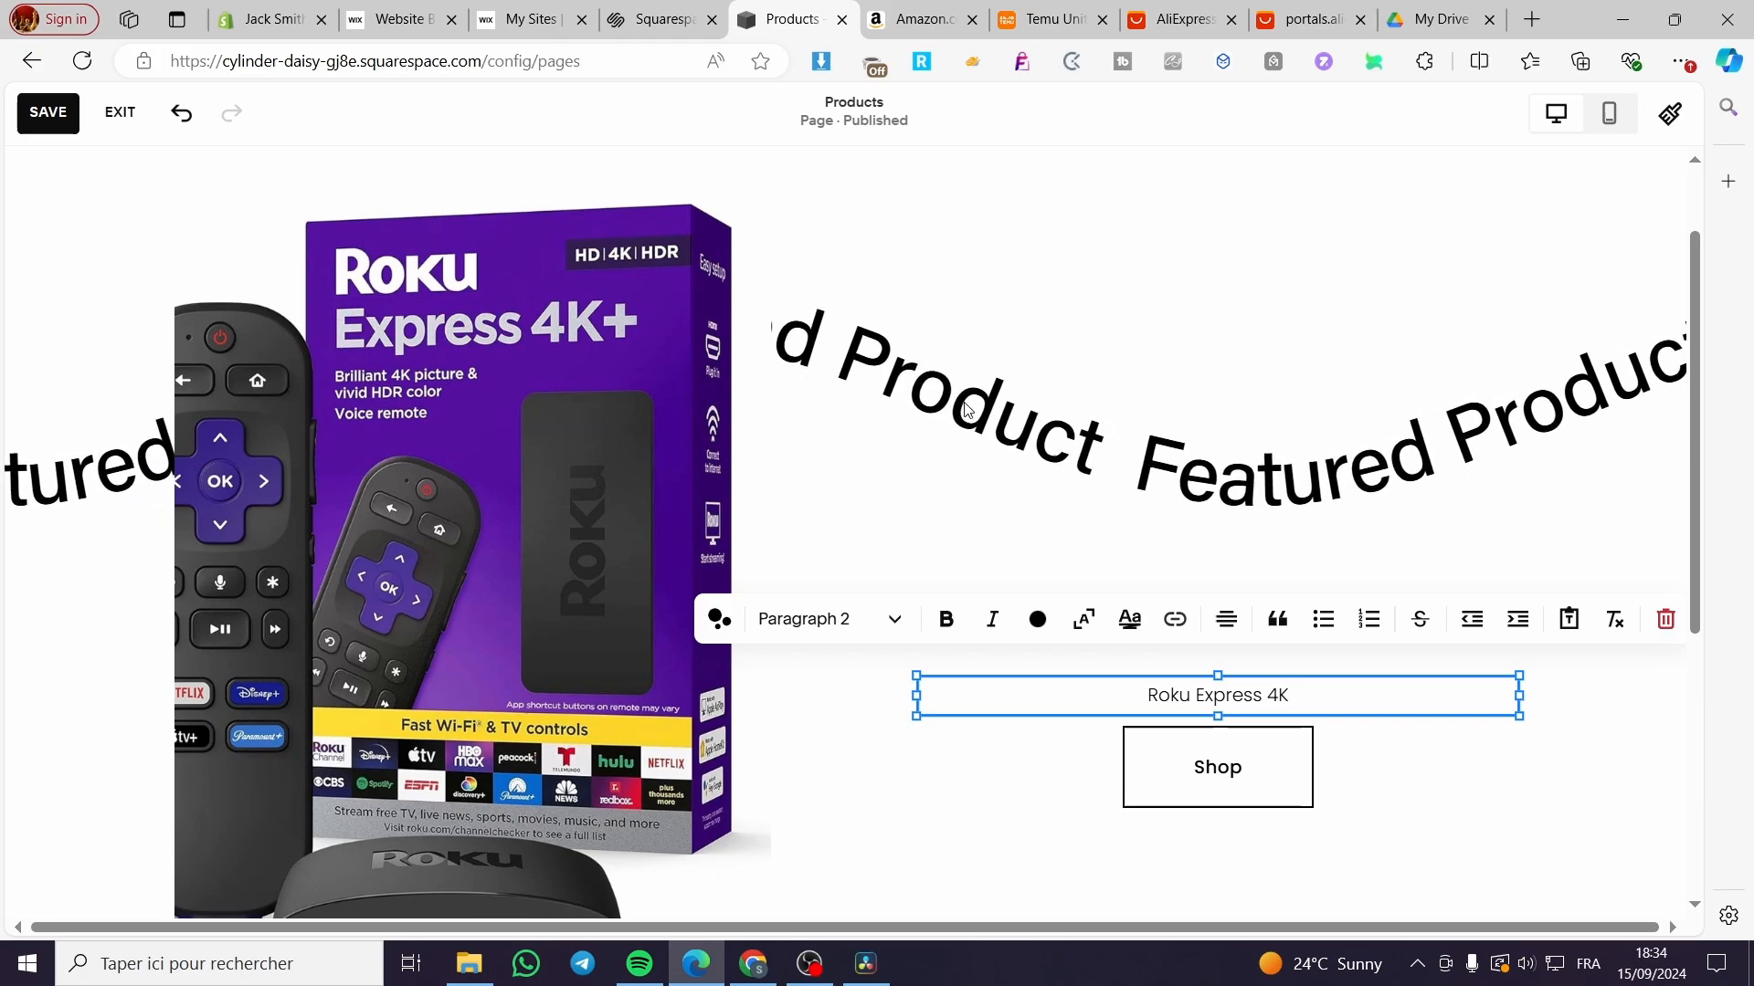
pyautogui.write('+')
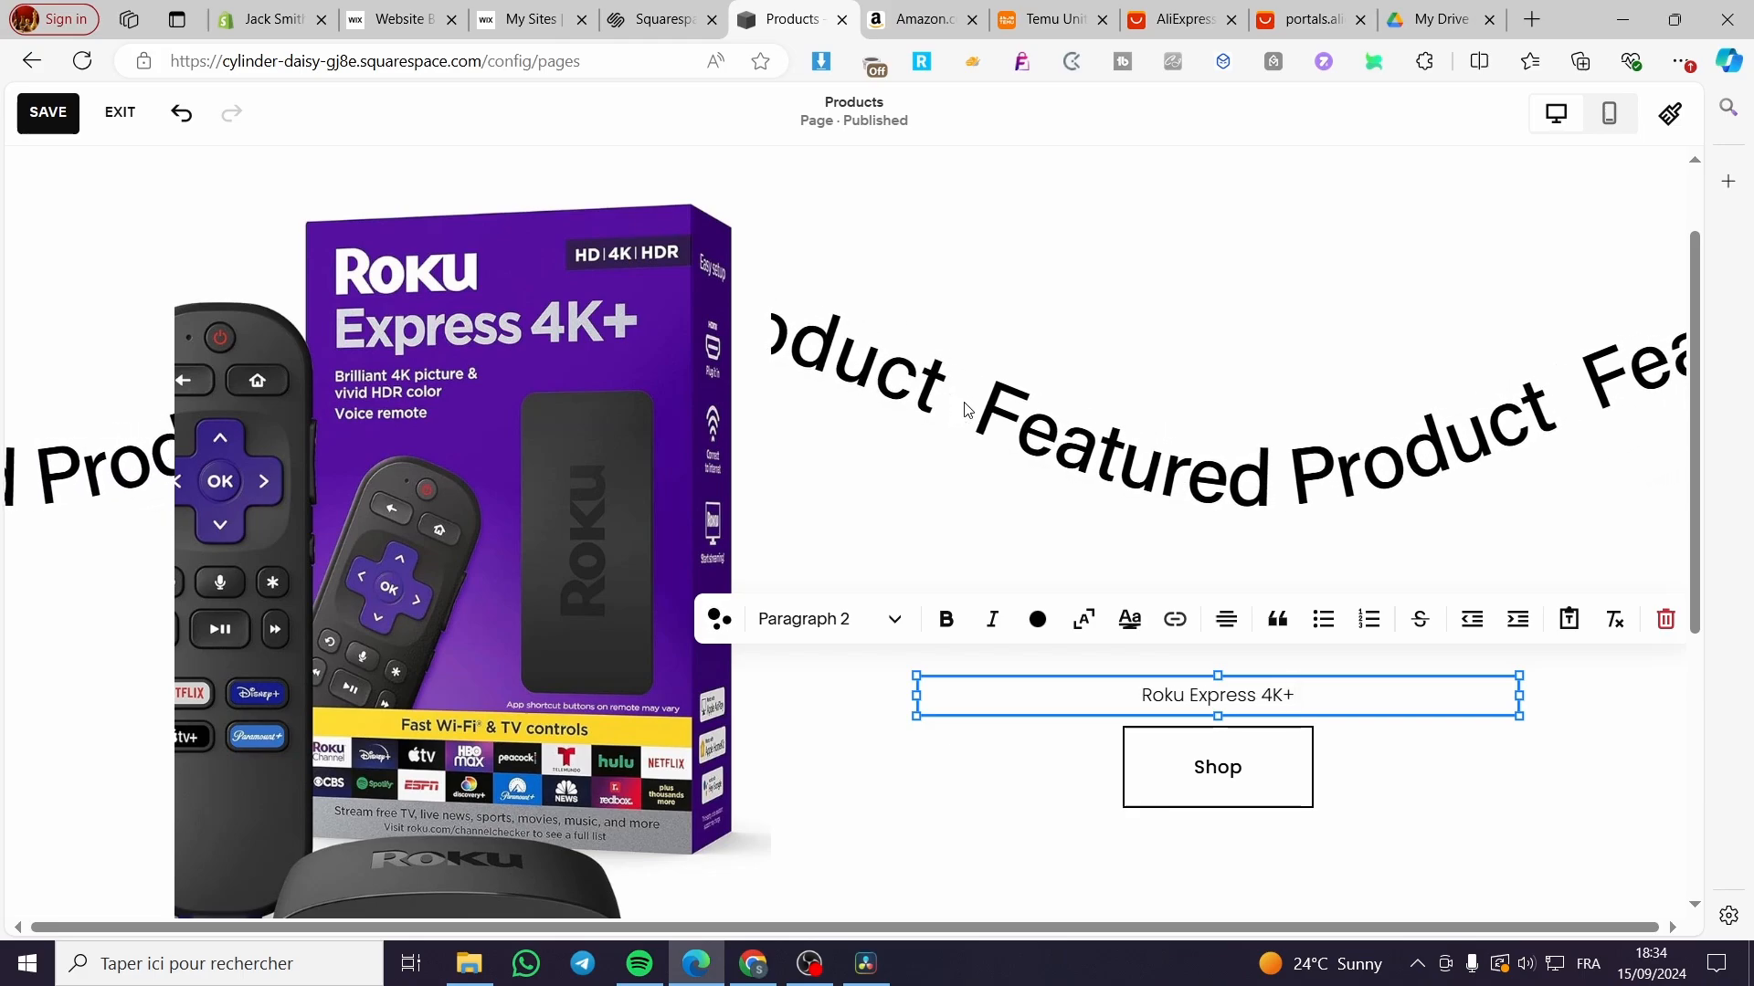
pyautogui.press('Return')
pyautogui.press('Return')
pyautogui.press('Return')
pyautogui.press('Return')
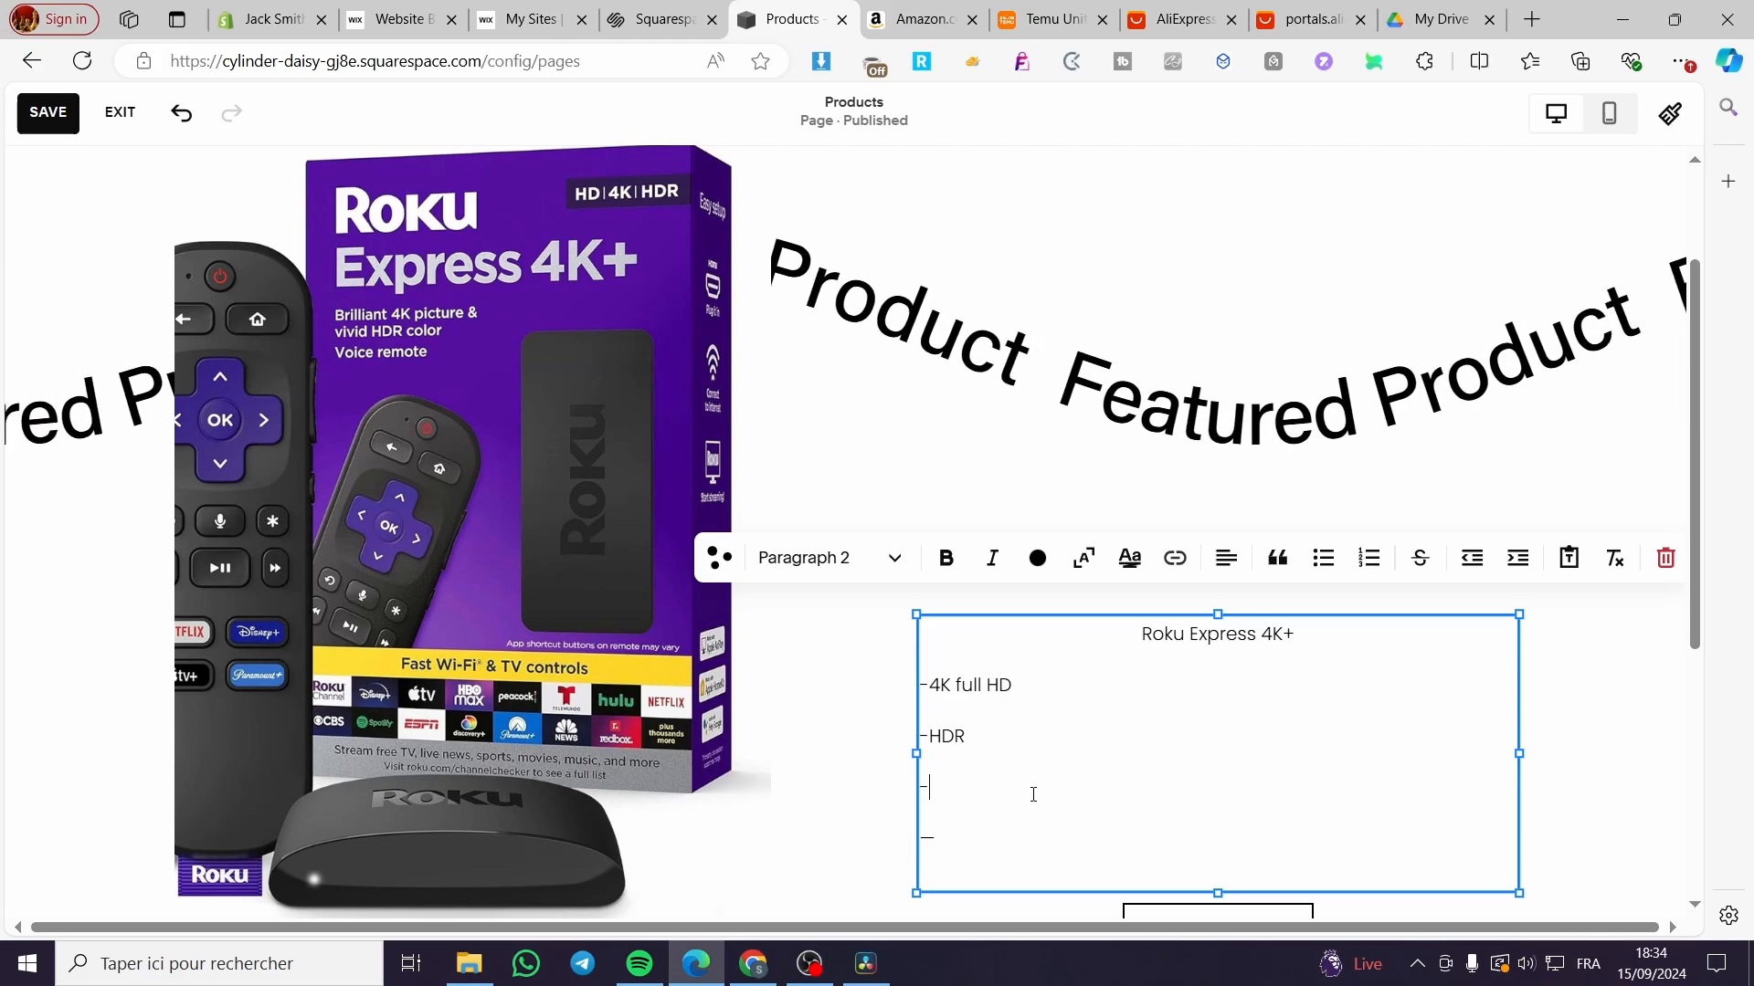
# Step: Open the Shop button's settings and select its label text
pyautogui.scroll(-5, 1056, 789)
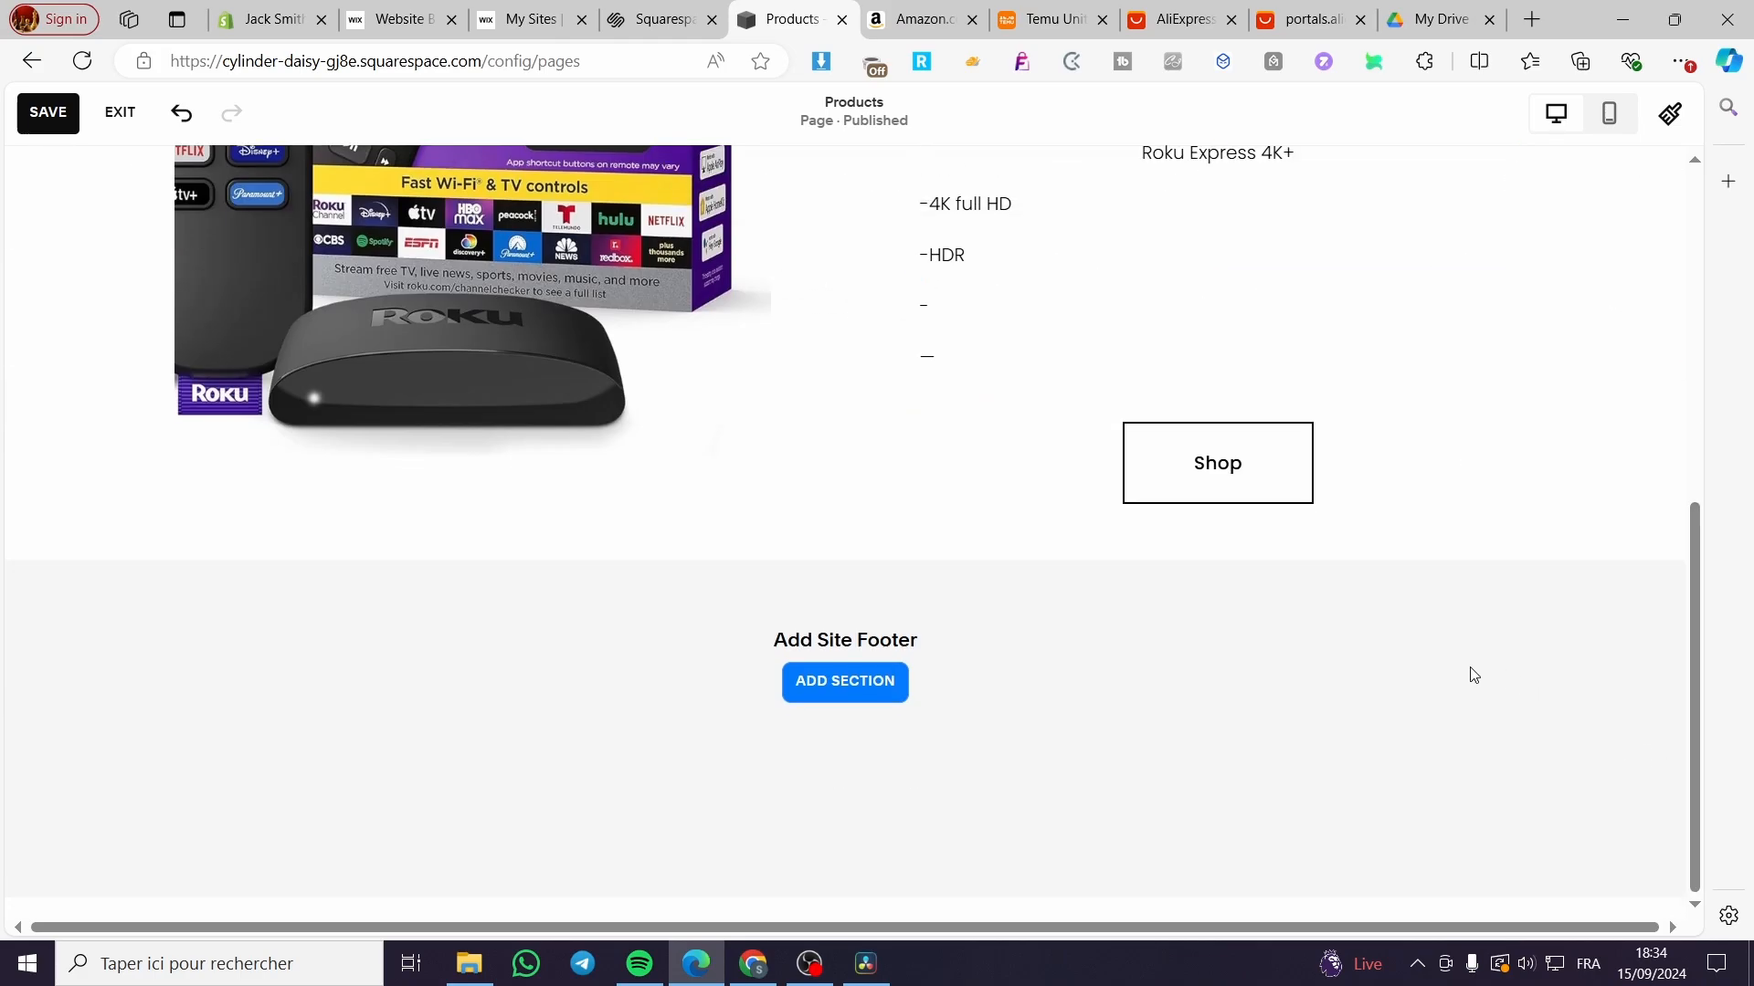
pyautogui.scroll(7, 1472, 673)
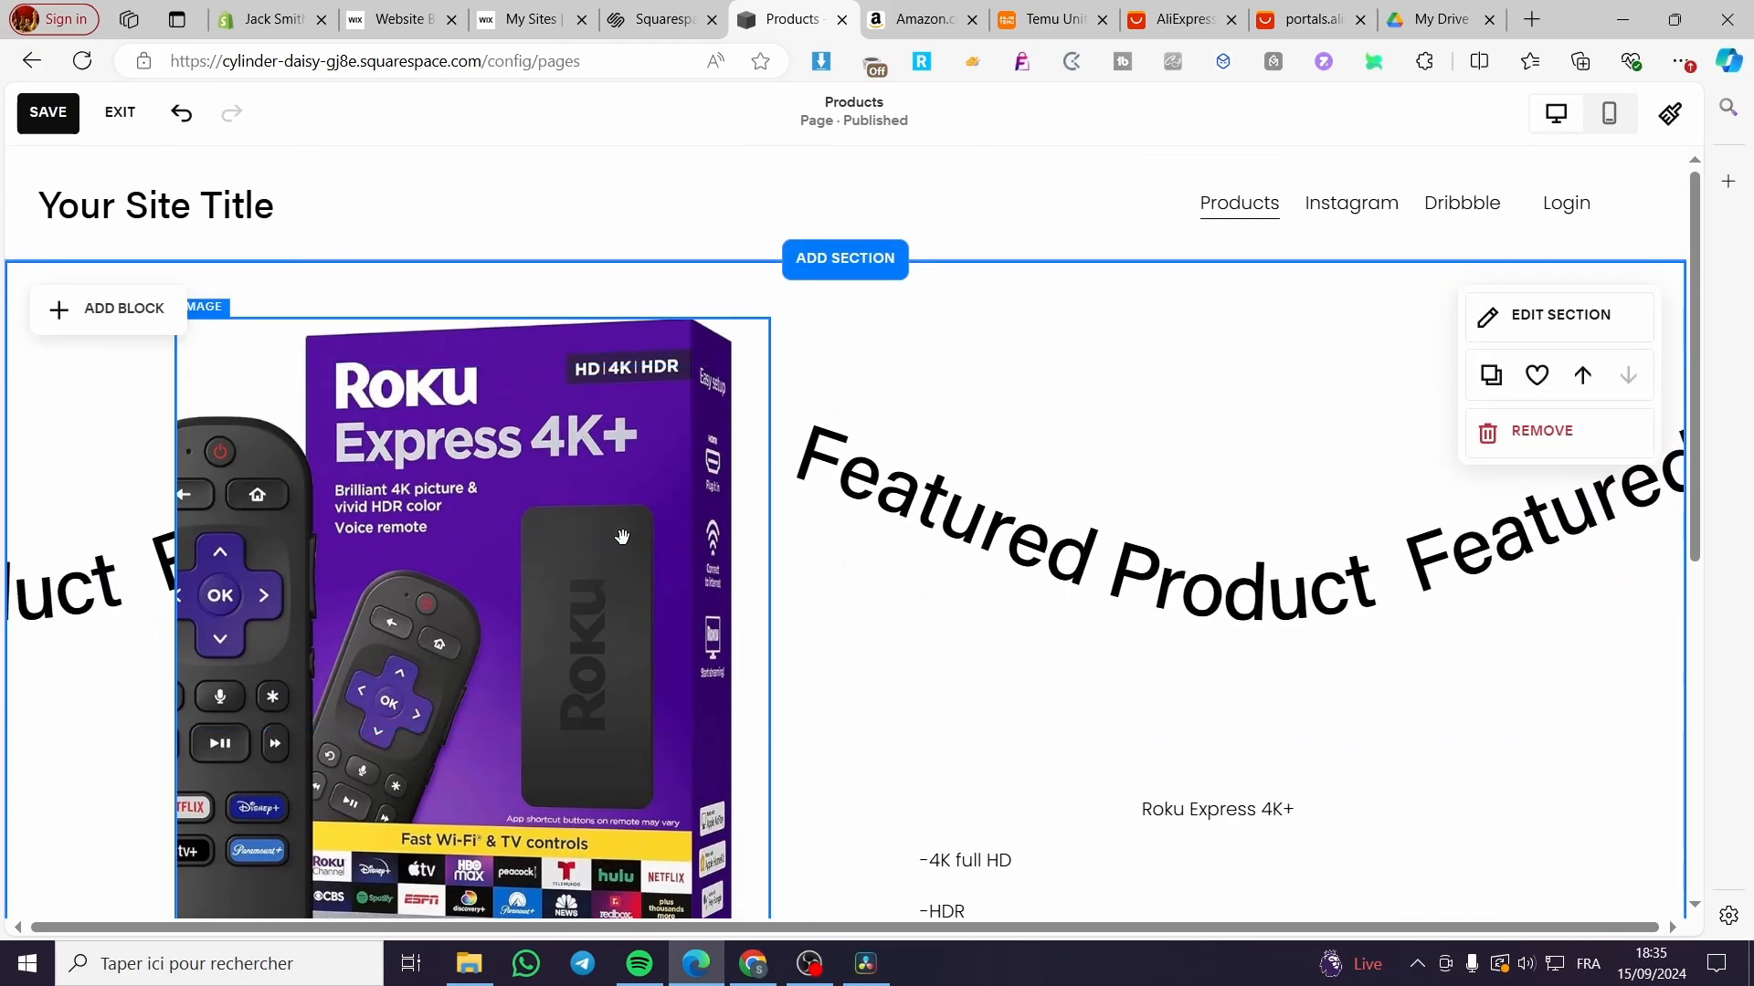
pyautogui.scroll(-2, 851, 563)
pyautogui.scroll(-2, 851, 563)
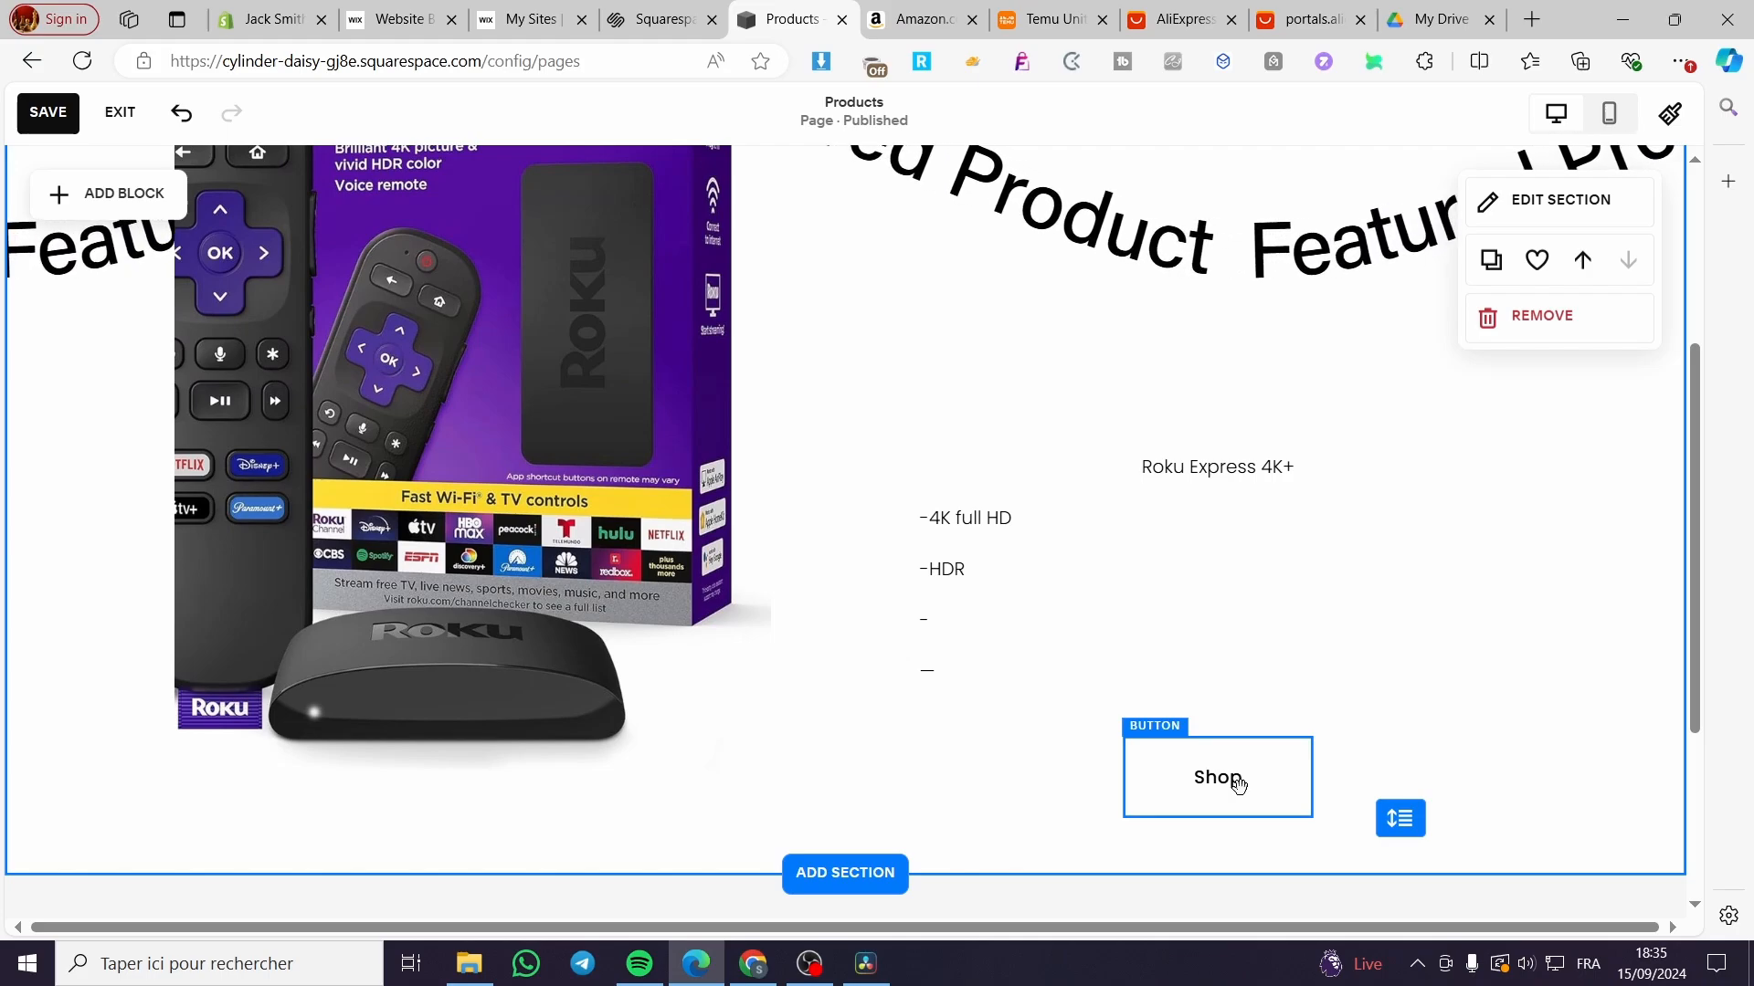
pyautogui.click(1228, 776)
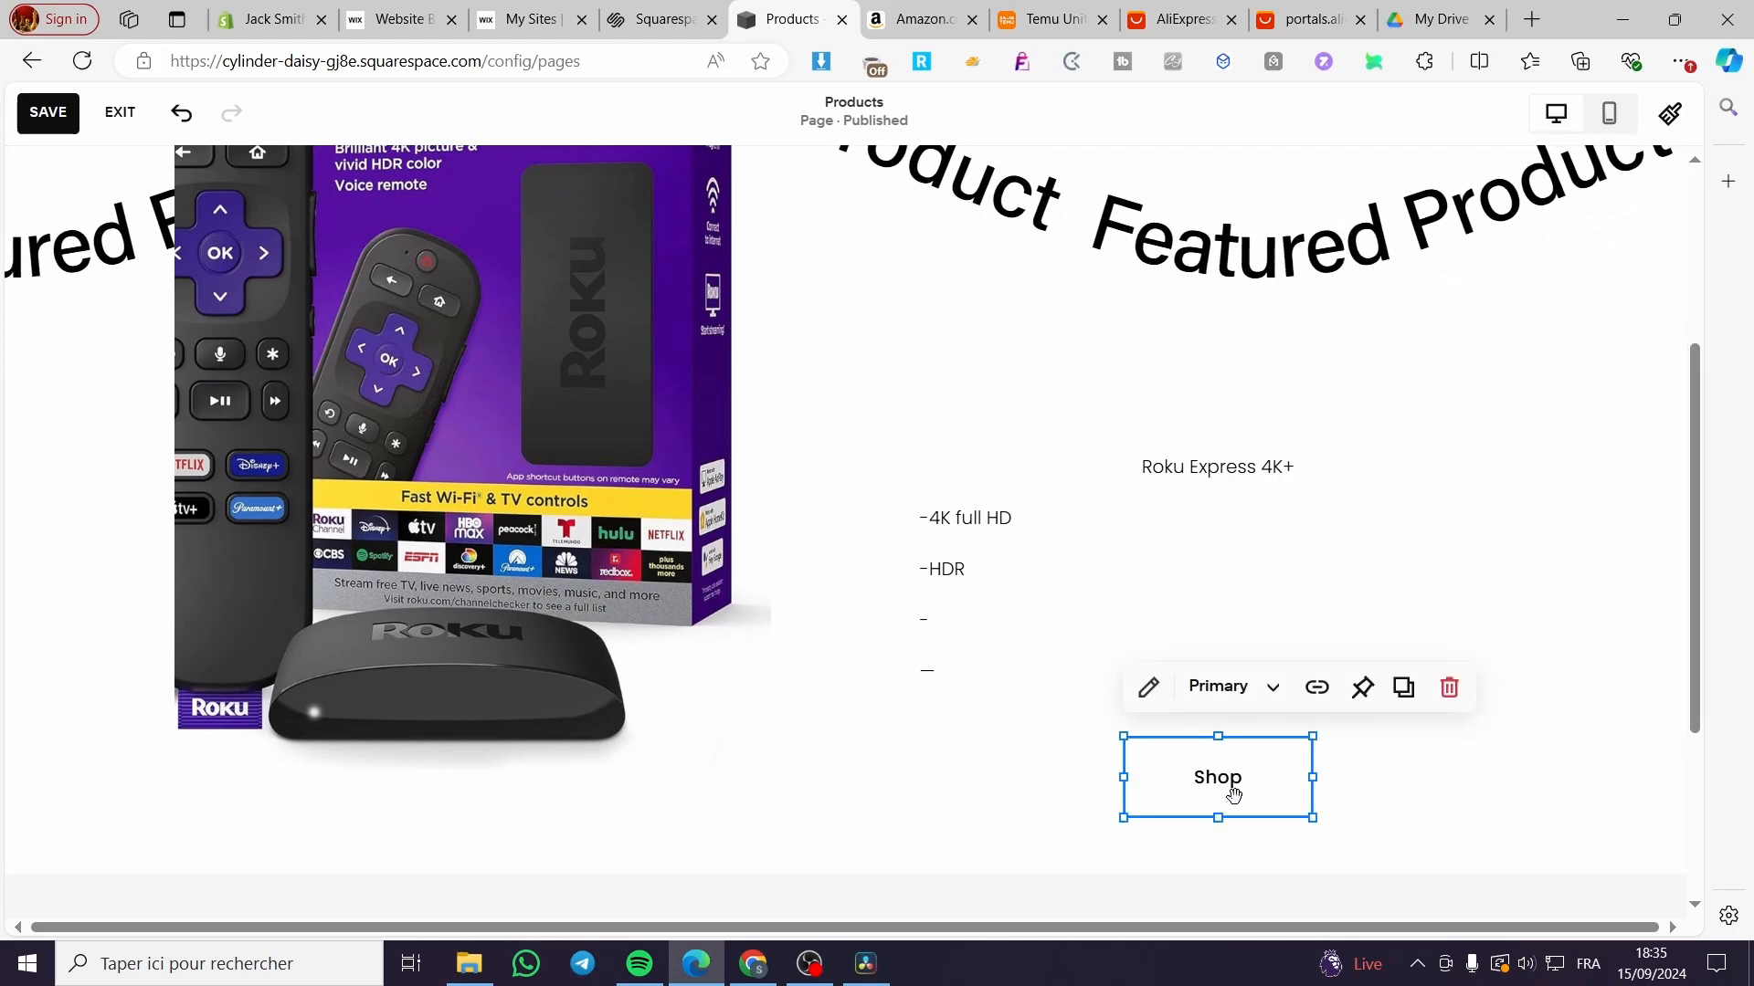
pyautogui.doubleClick(1245, 781)
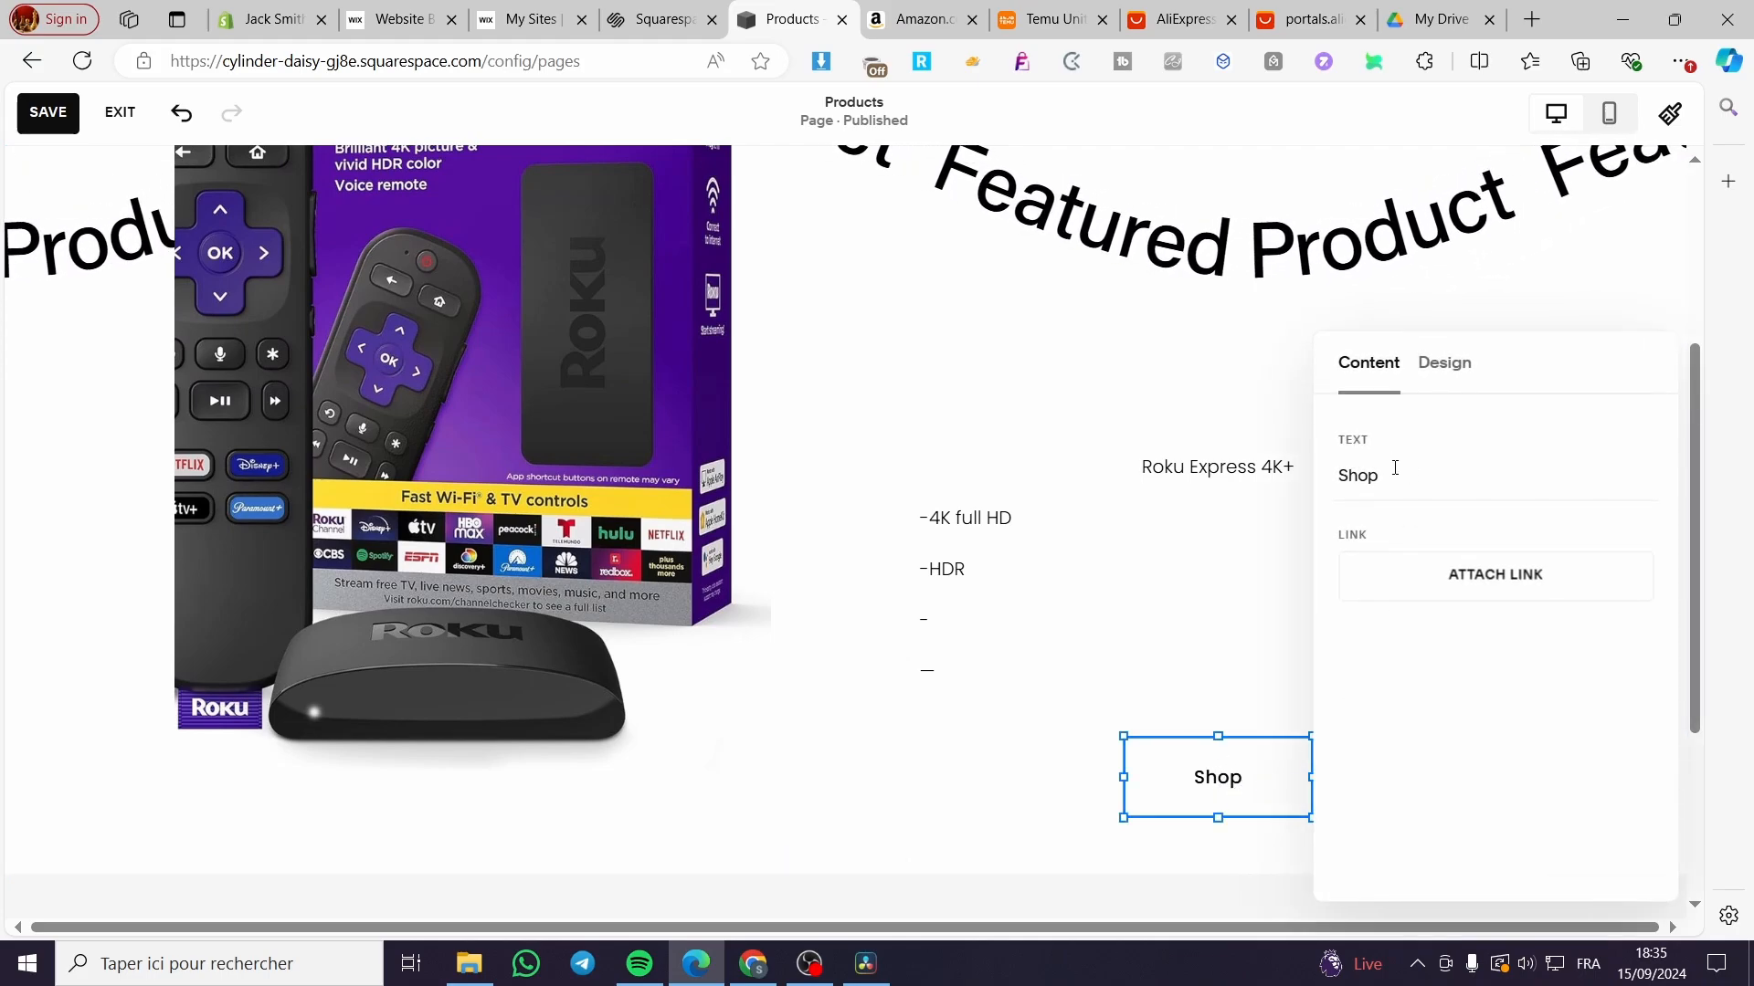
pyautogui.moveTo(1394, 474); pyautogui.dragTo(1273, 467)
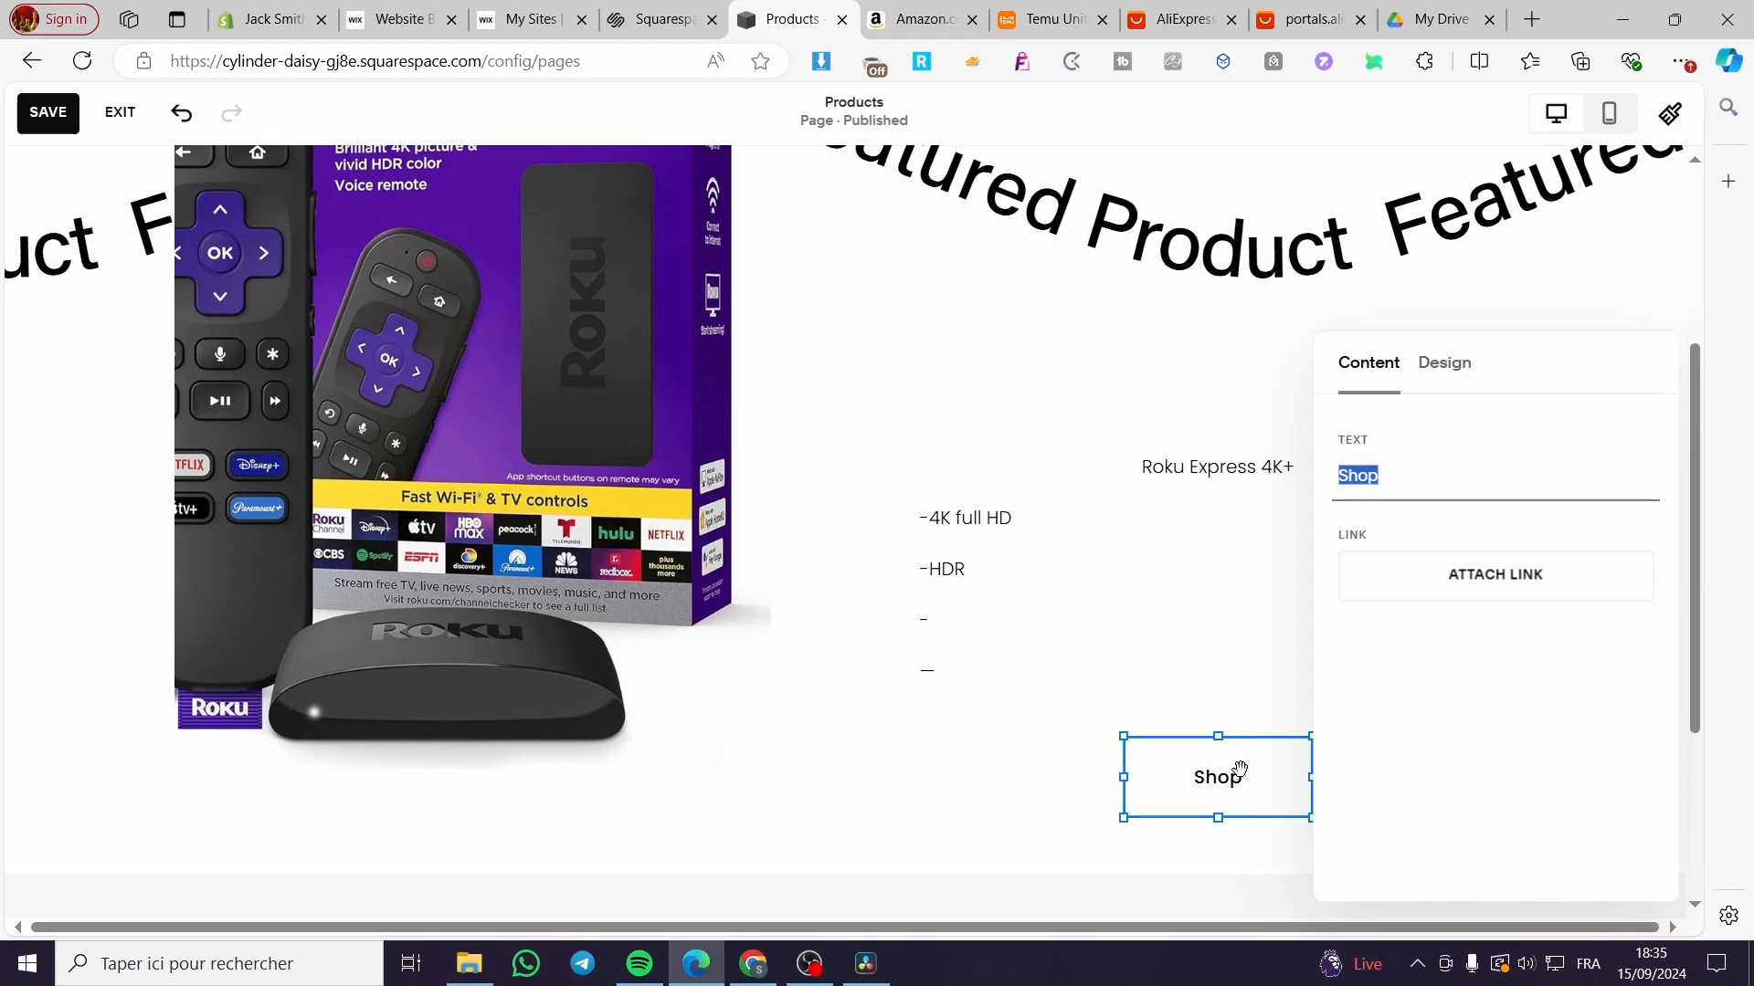
# Step: Switch the site's button styles to the solid black button pack and close Site Styles
pyautogui.click(1434, 377)
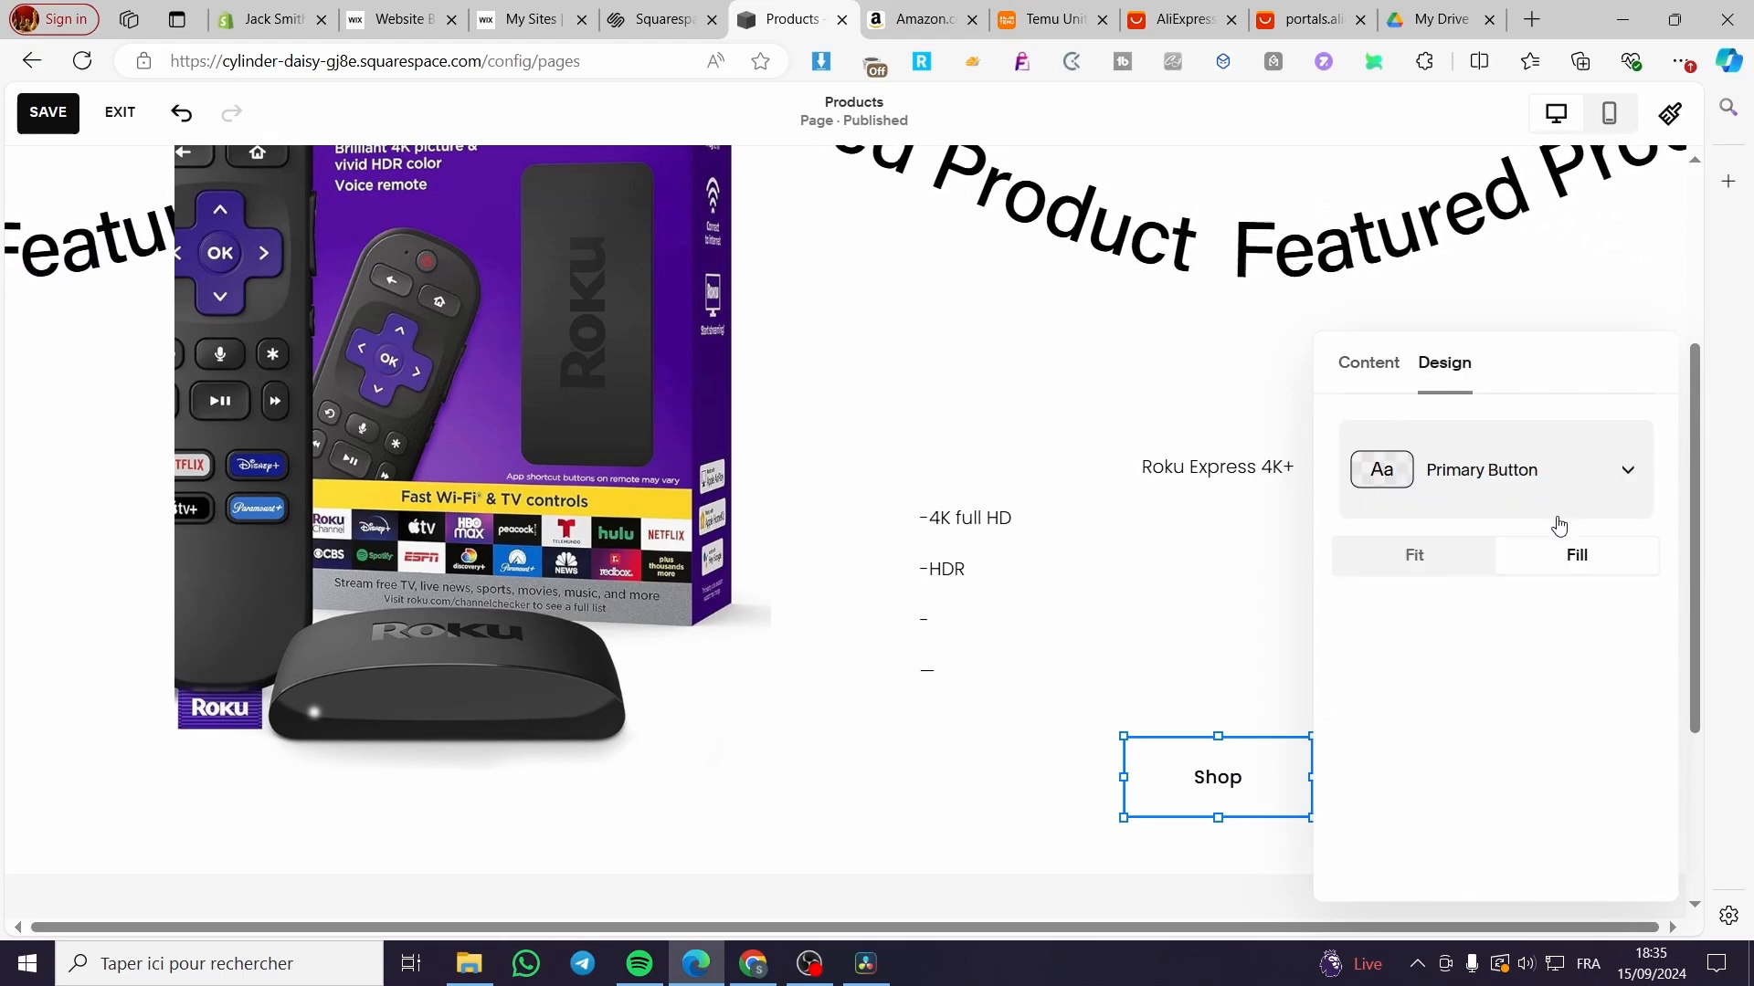
pyautogui.click(1518, 470)
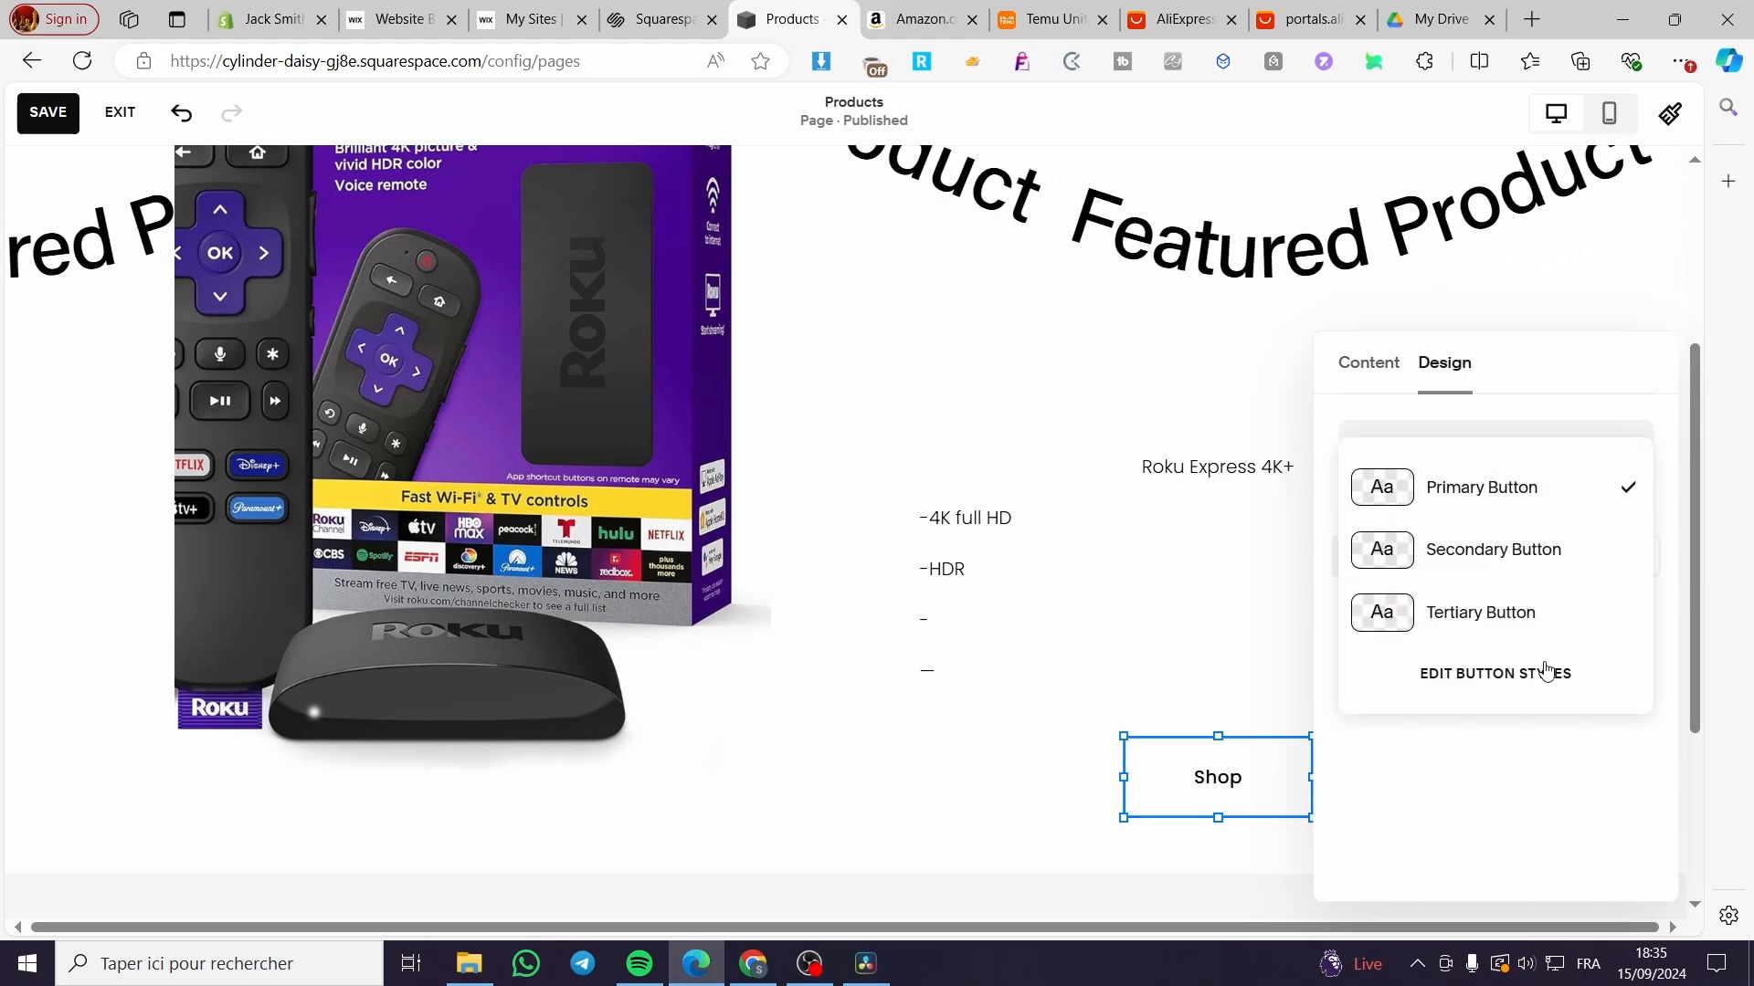
pyautogui.click(1444, 673)
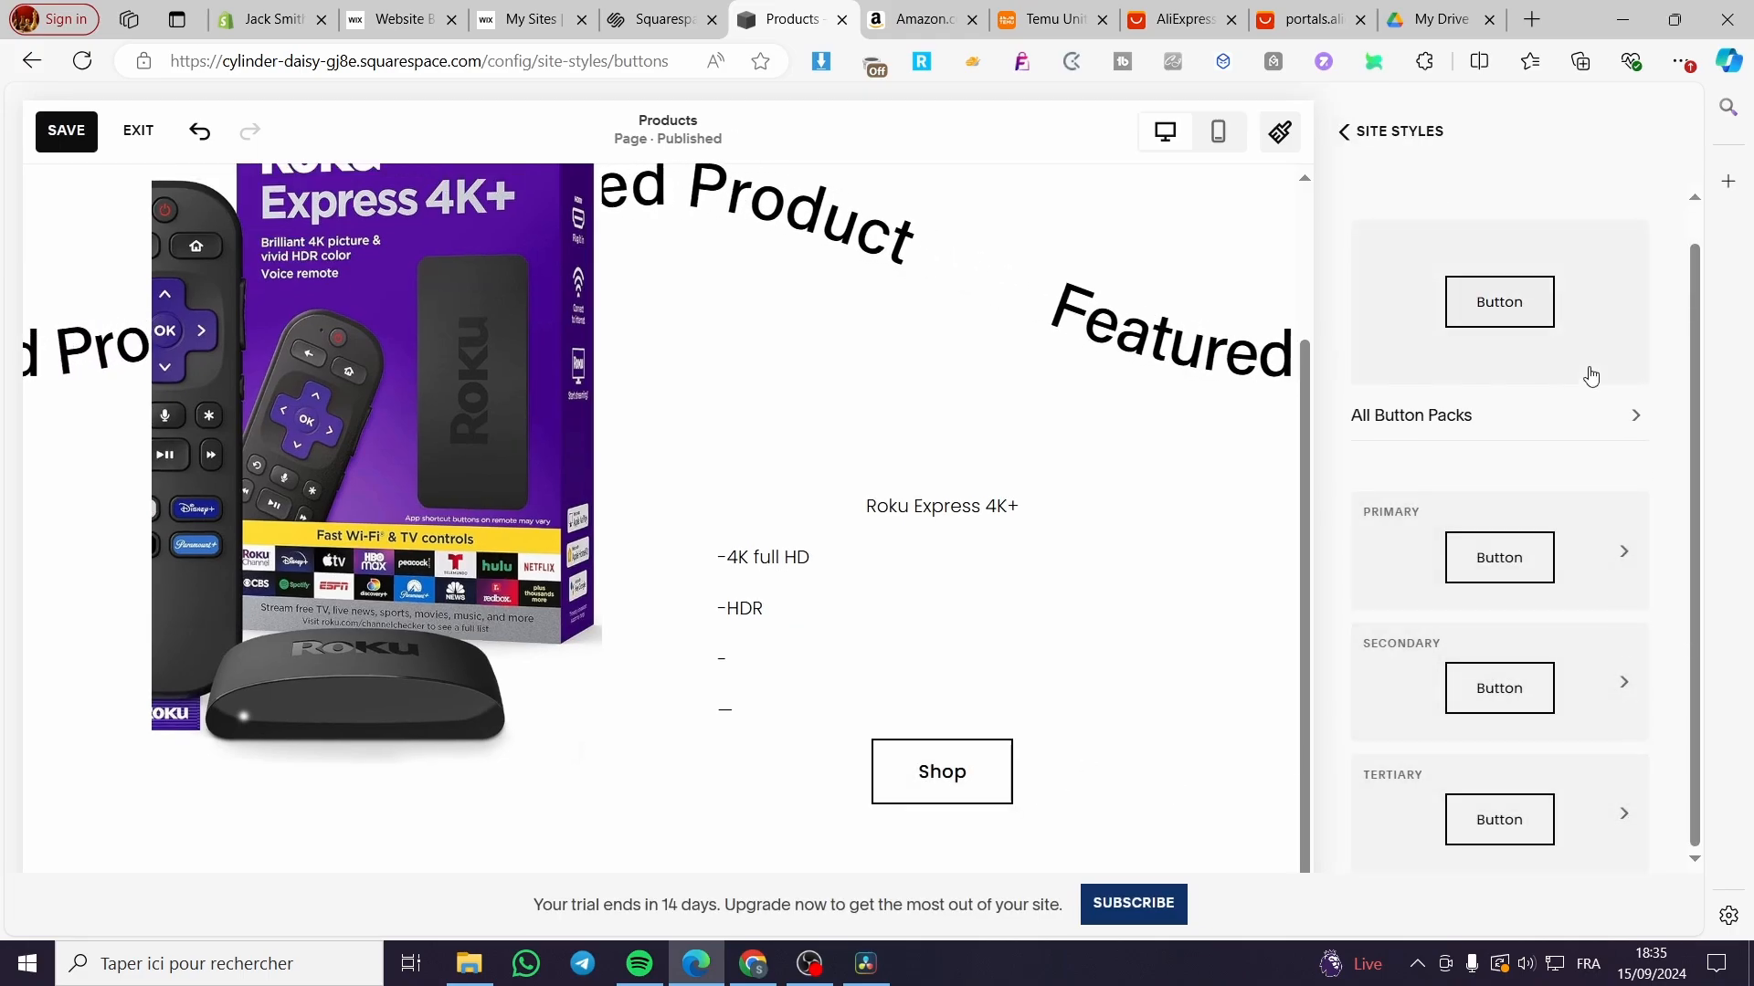
pyautogui.click(1607, 432)
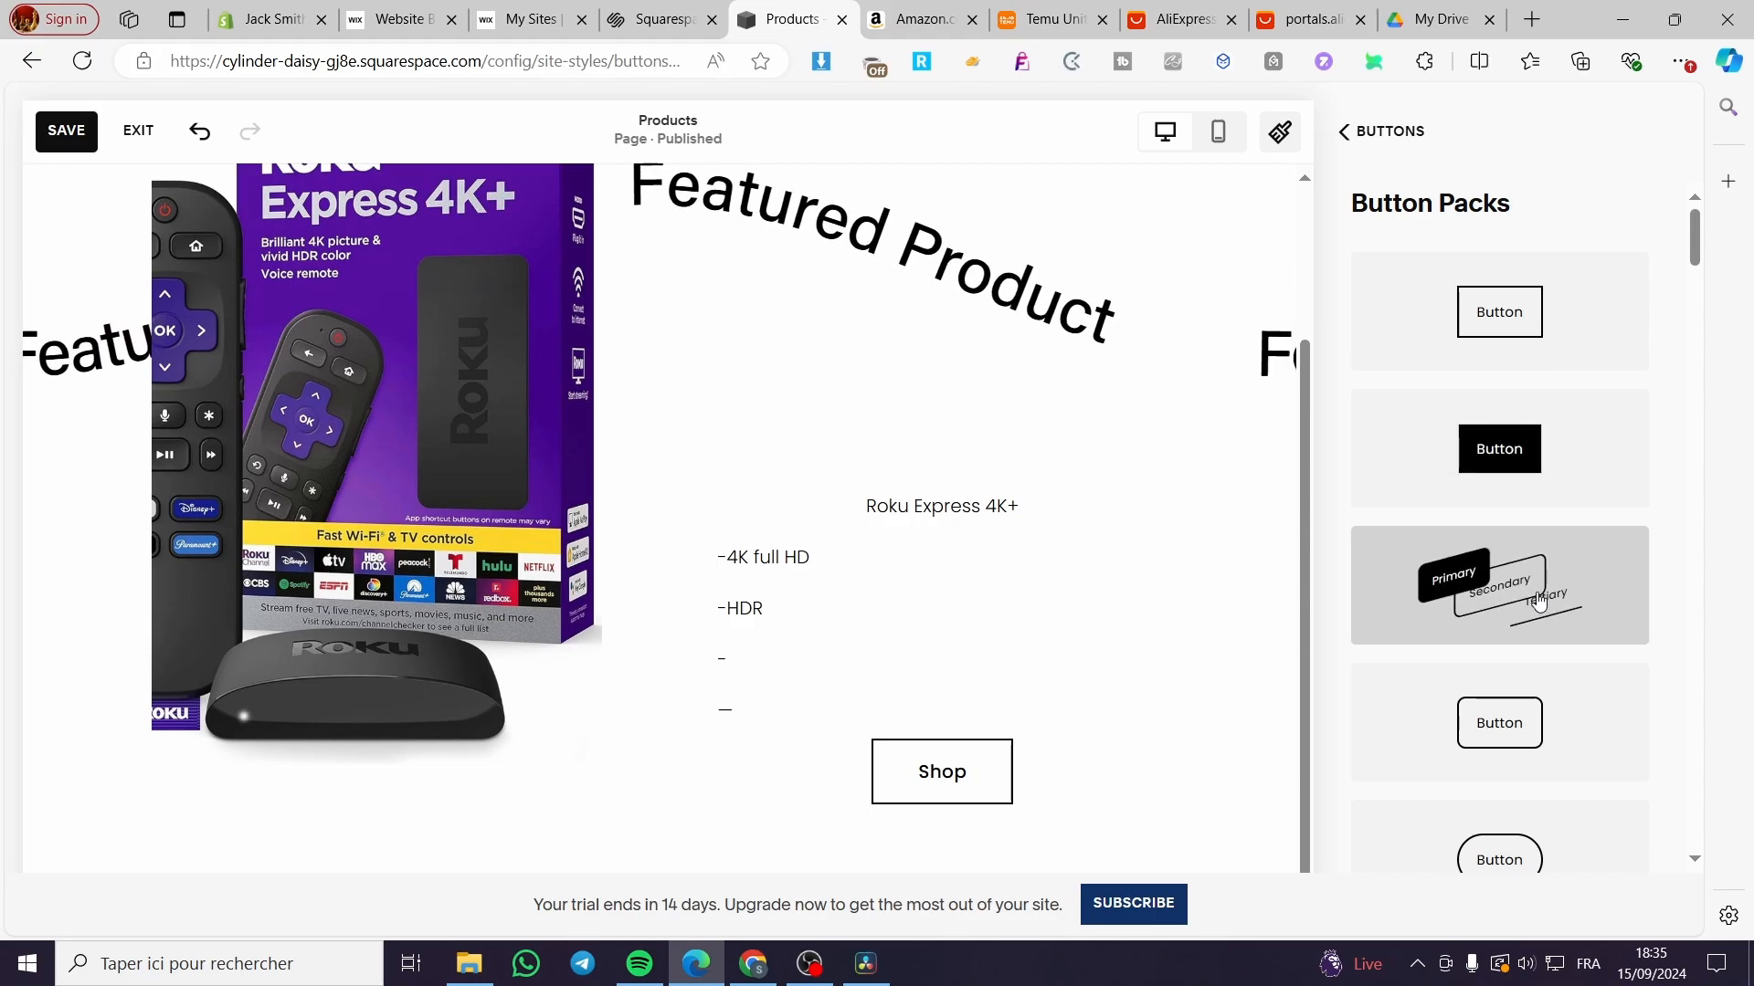
pyautogui.click(1534, 603)
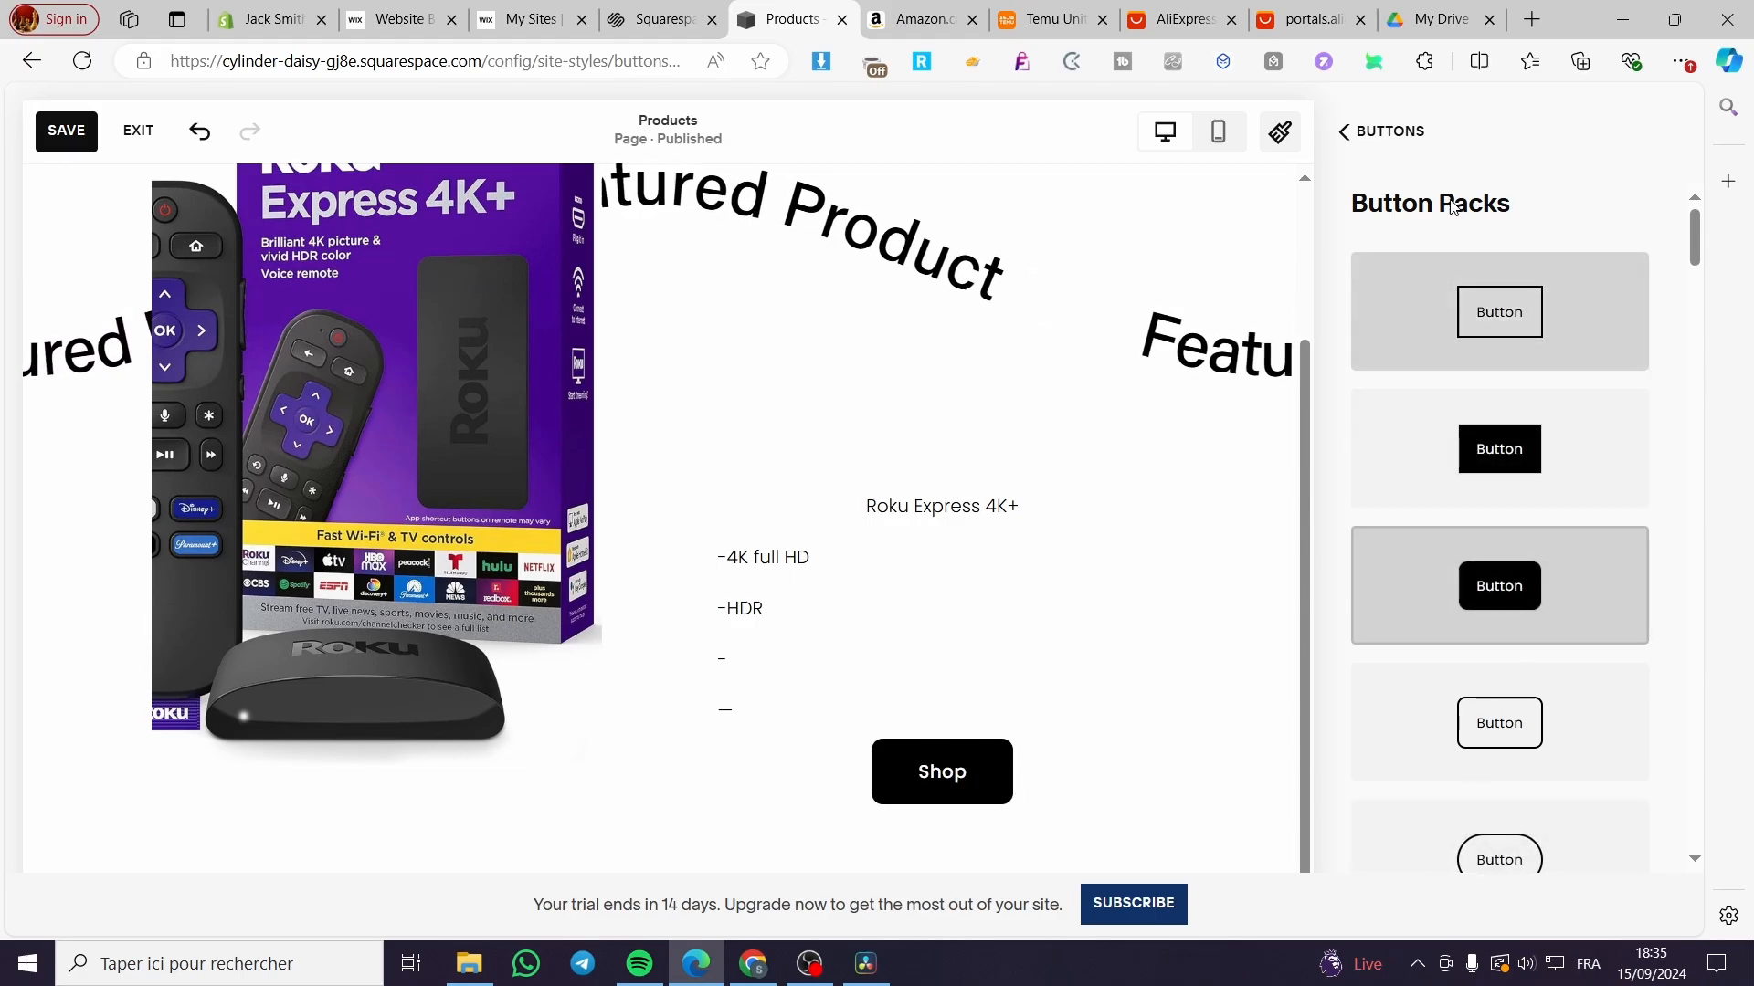
pyautogui.click(1369, 134)
pyautogui.click(1369, 133)
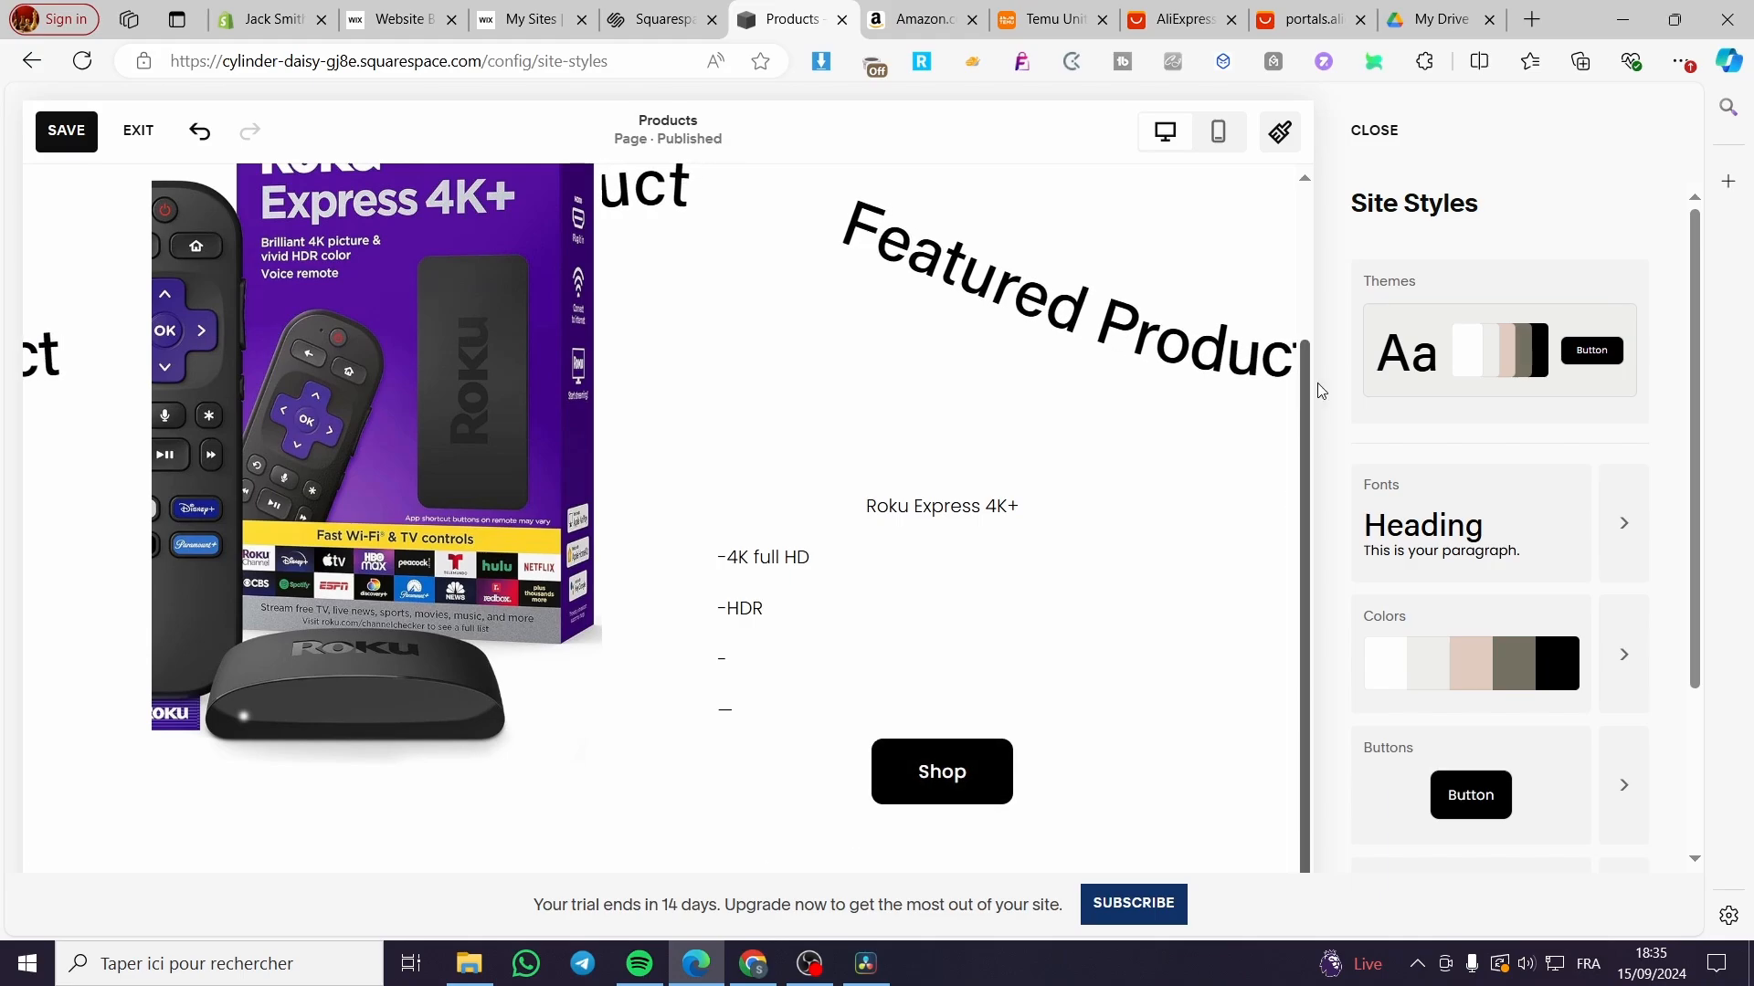
pyautogui.click(1373, 131)
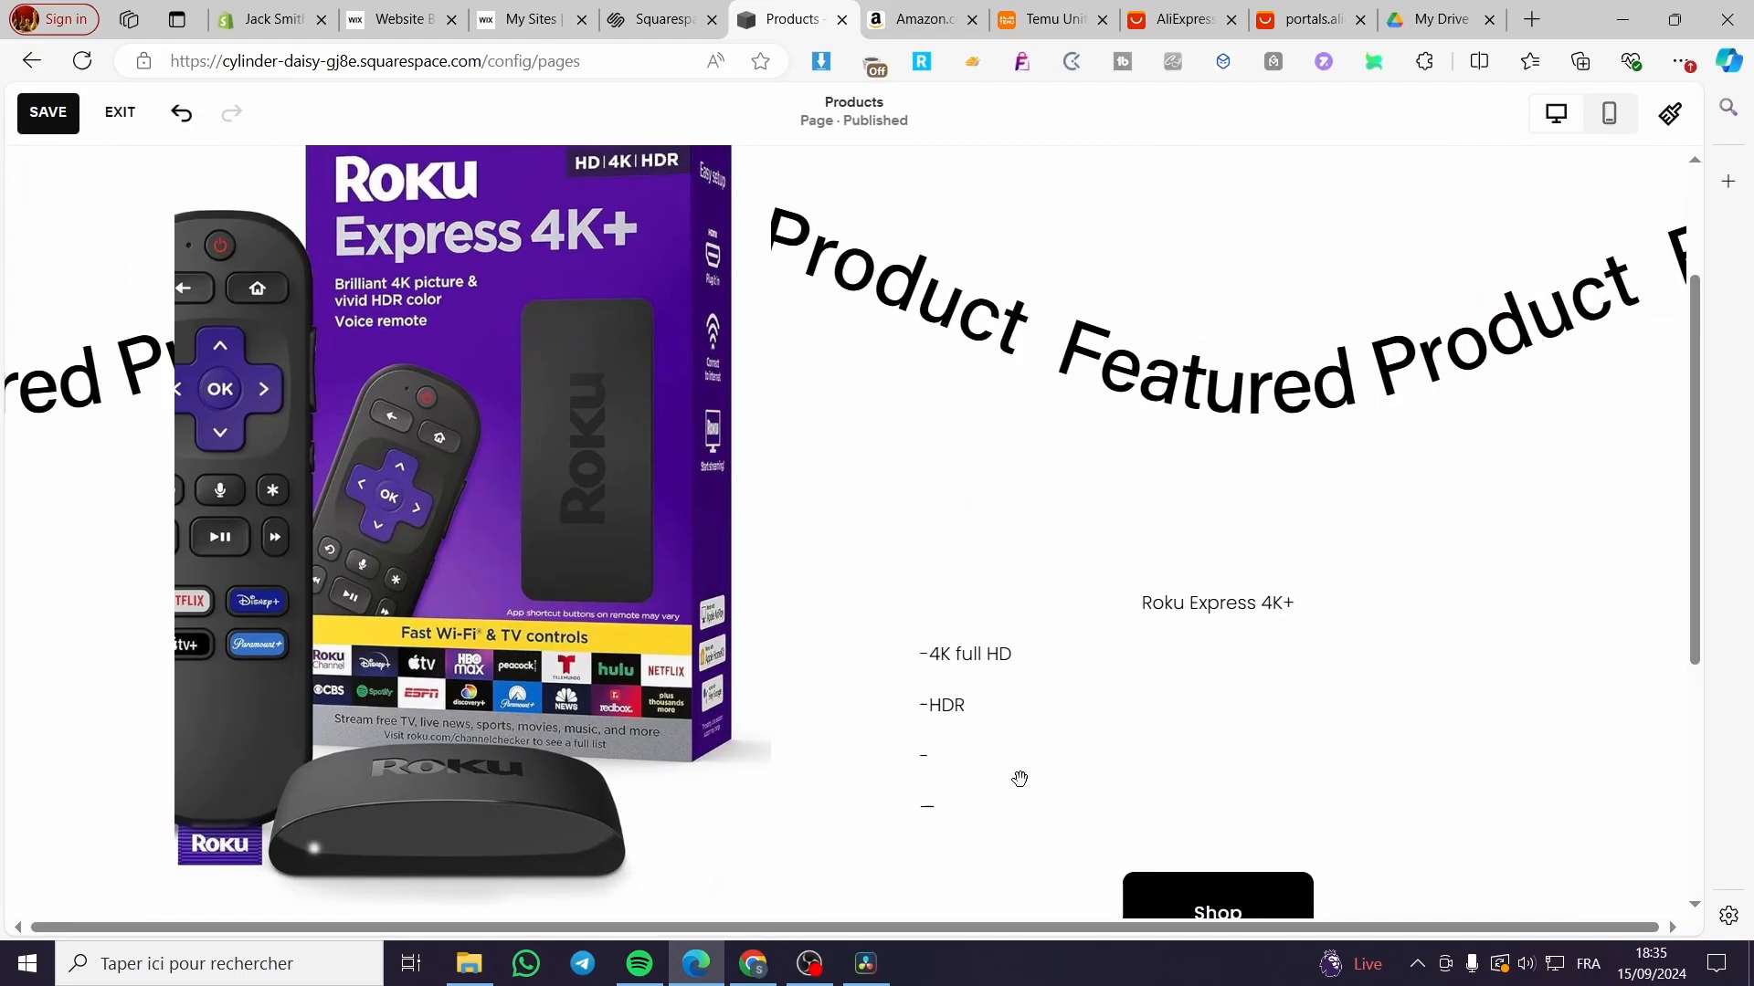
# Step: Change the product button's label from 'Shop' to 'Buy Now'
pyautogui.click(1217, 695)
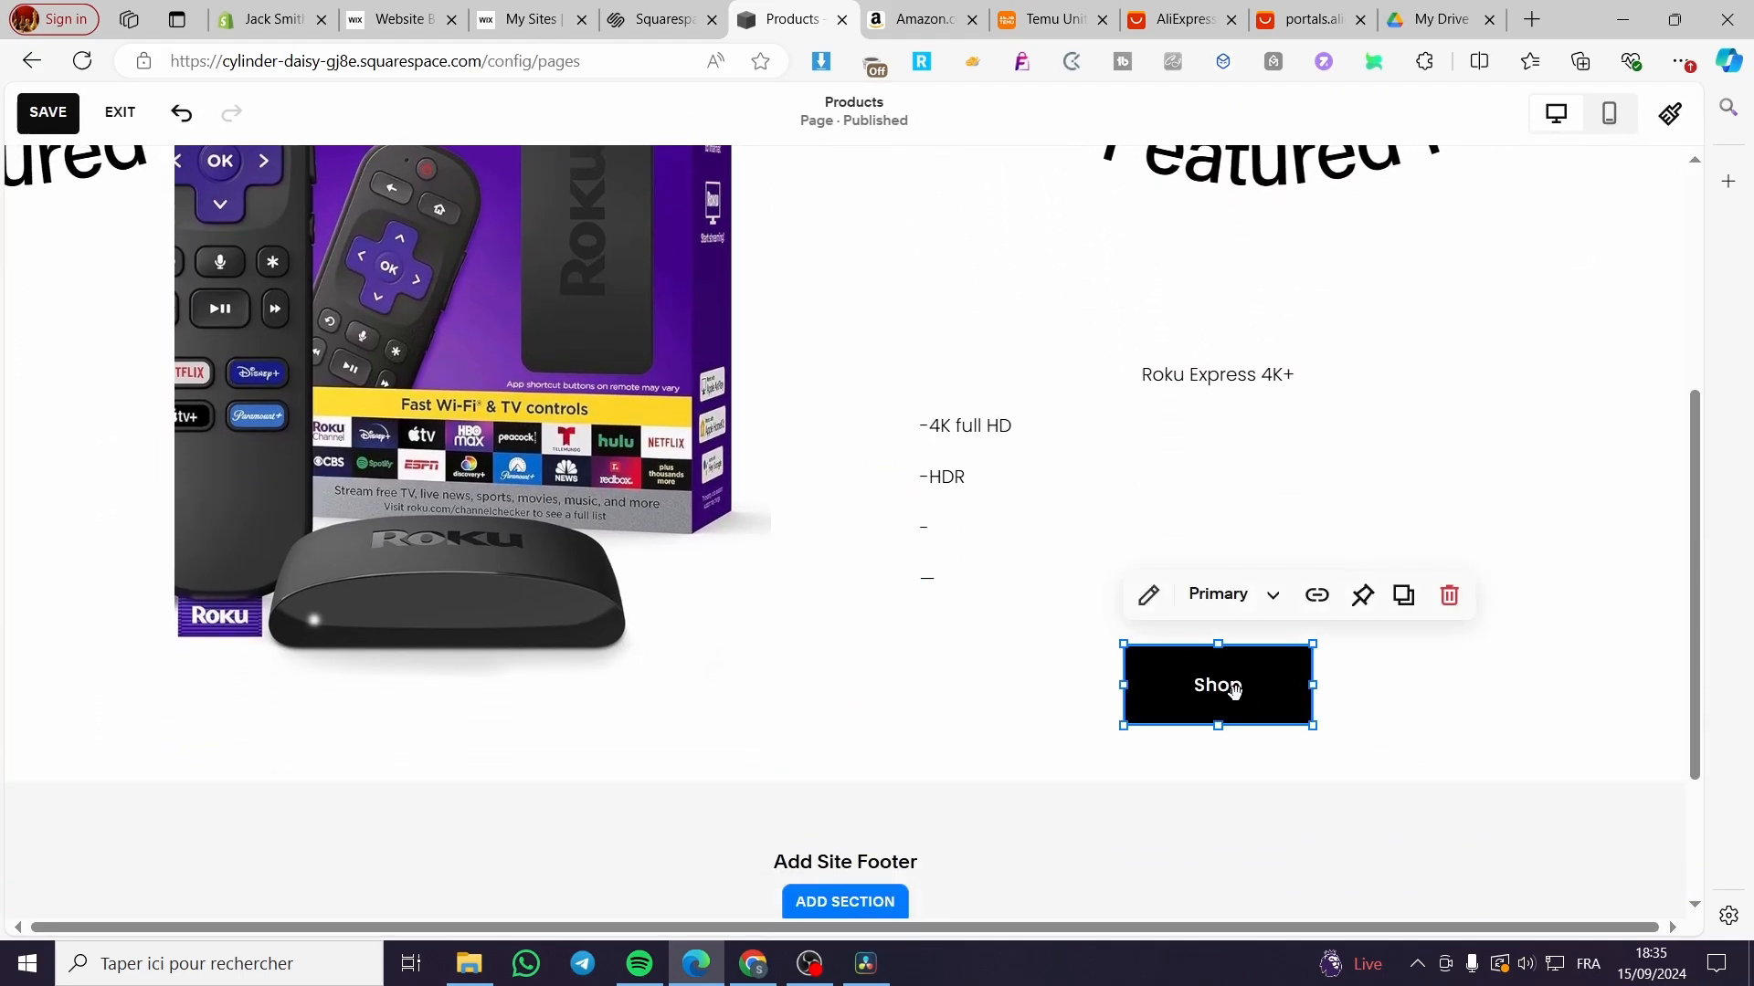
pyautogui.click(1234, 694)
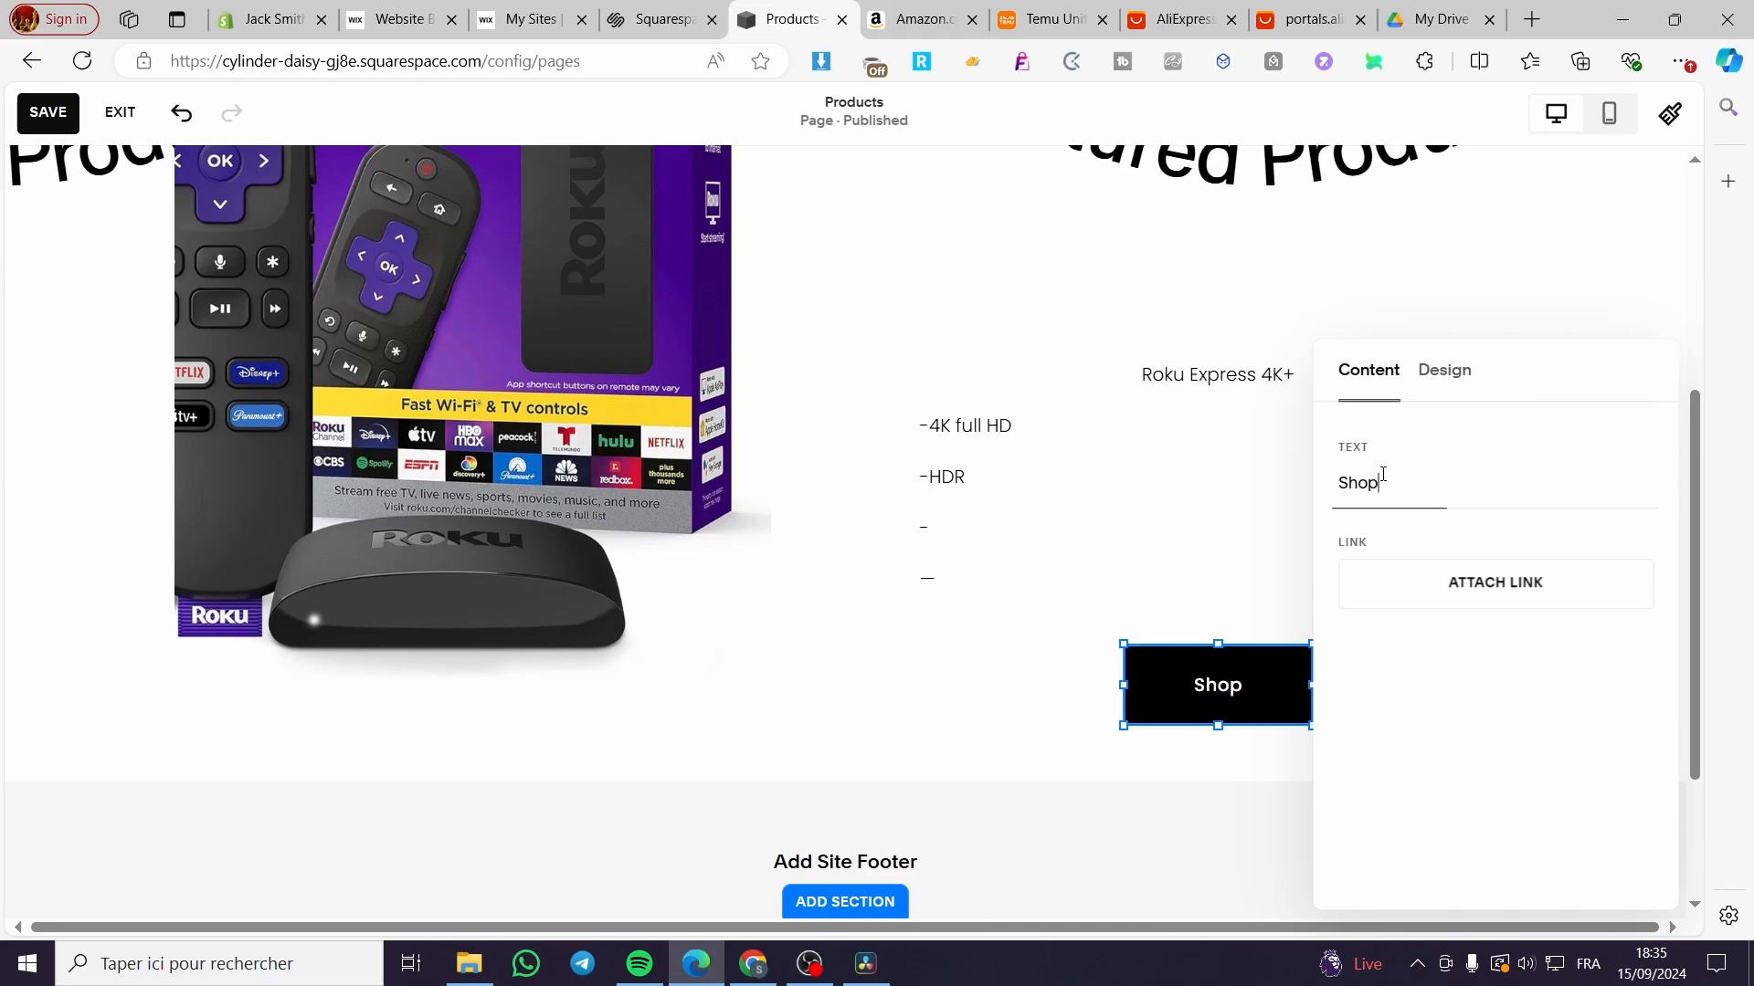
pyautogui.moveTo(1382, 474); pyautogui.dragTo(1256, 471)
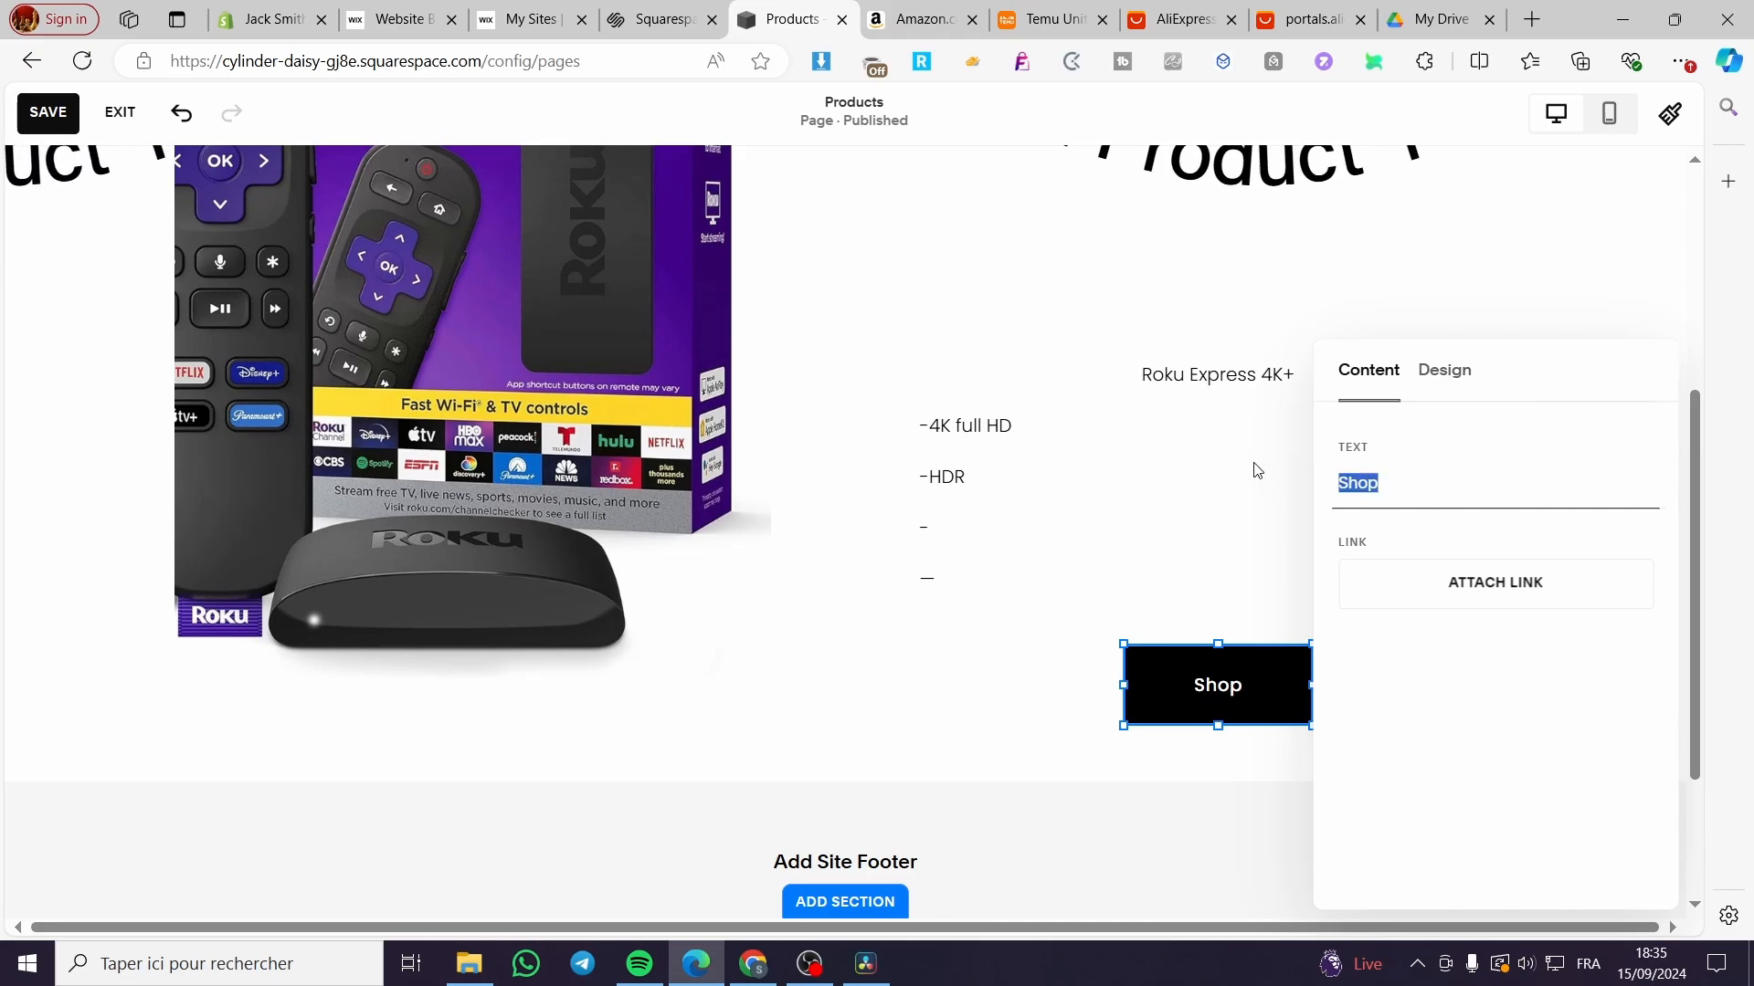
pyautogui.write('Buy NOW')
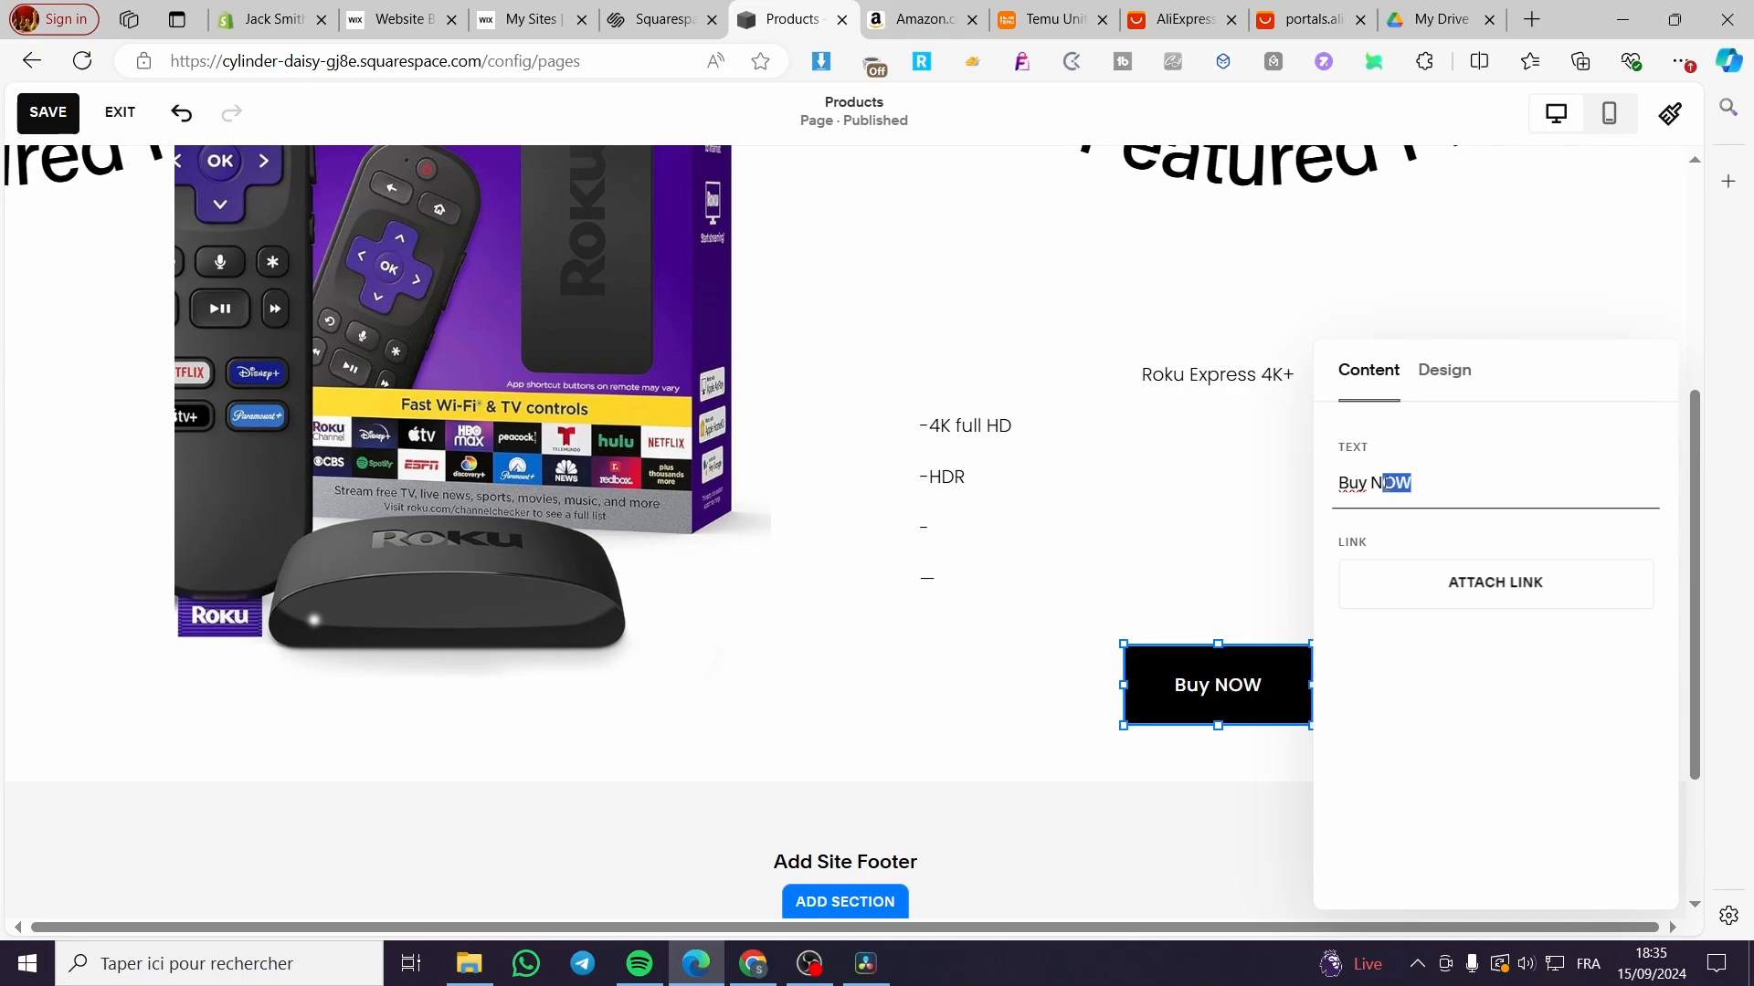
pyautogui.write('x')
pyautogui.press('BackSpace')
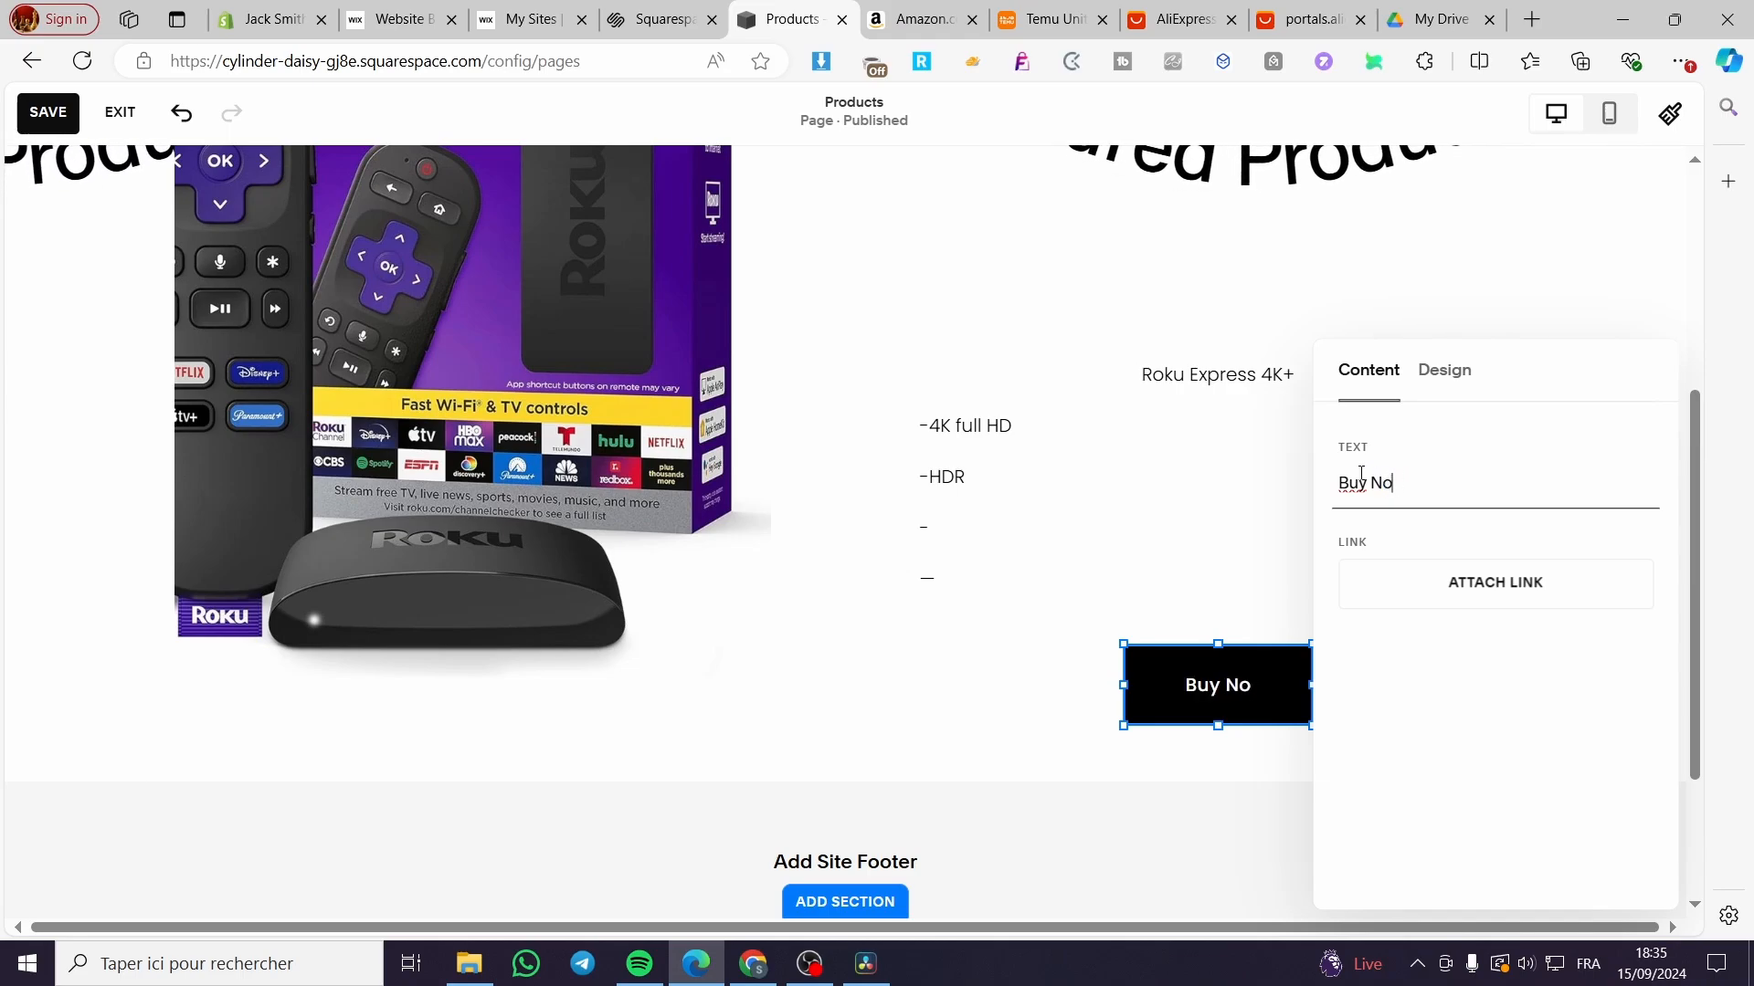
pyautogui.write('w')
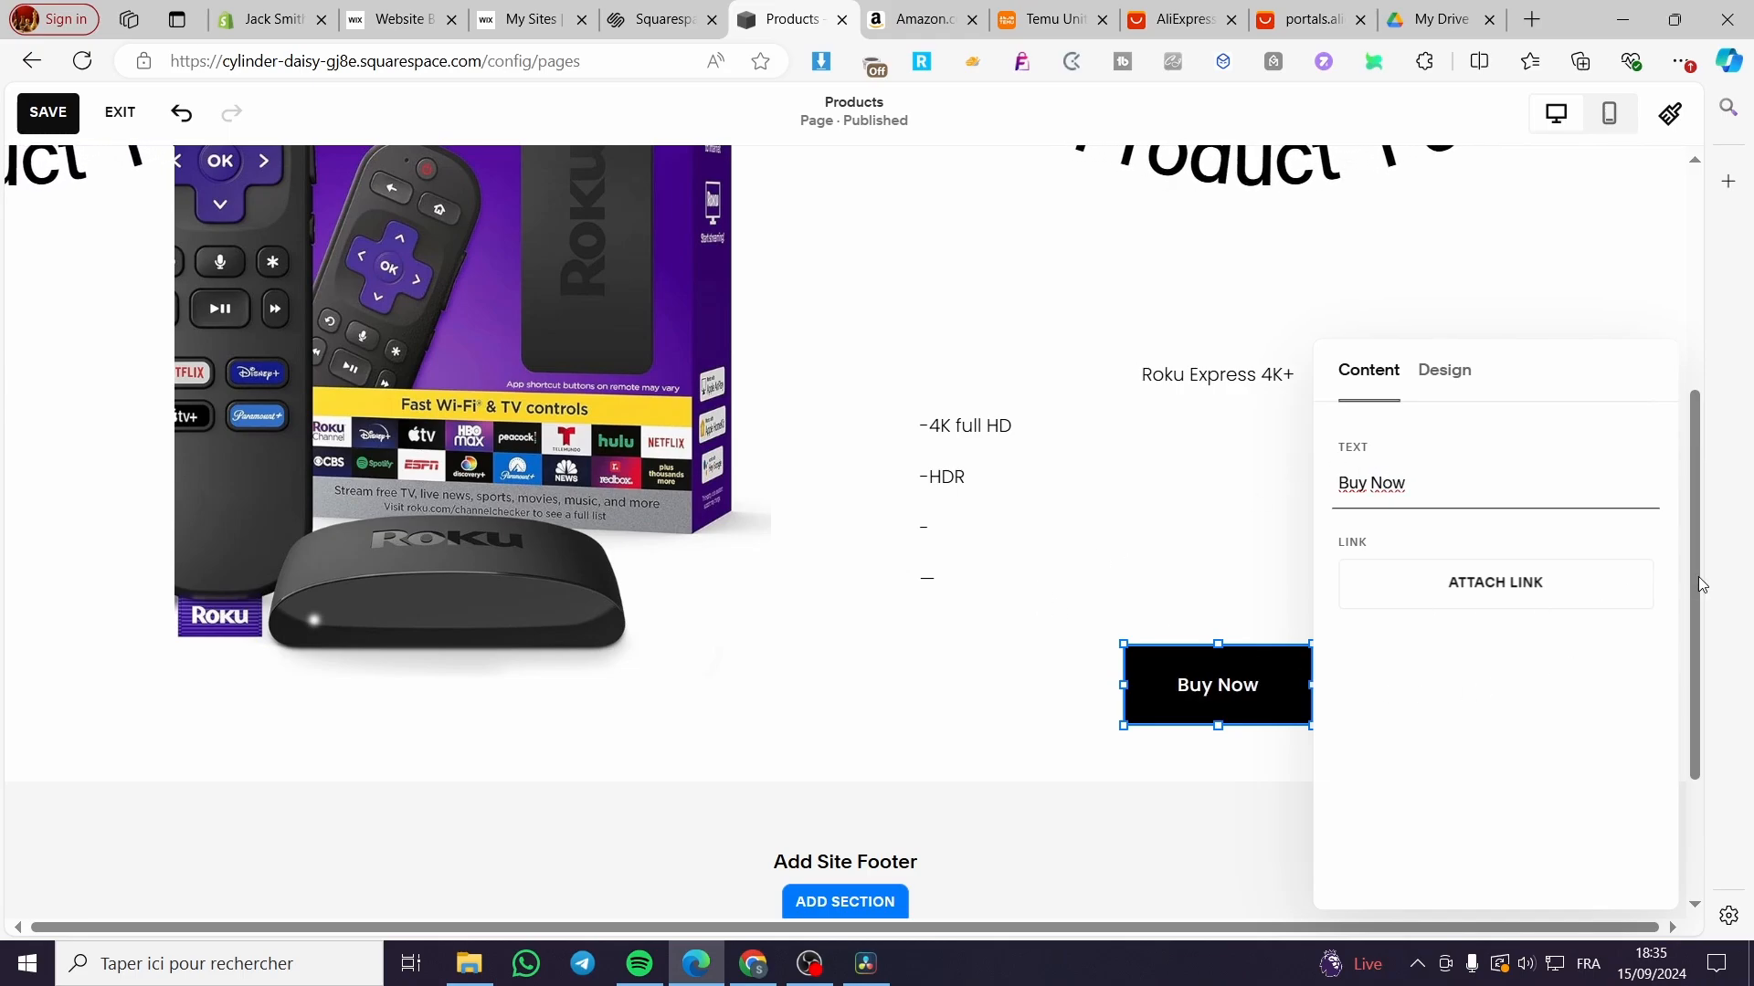
# Step: Start attaching a link to the button, keeping URL as the link type
pyautogui.click(1484, 594)
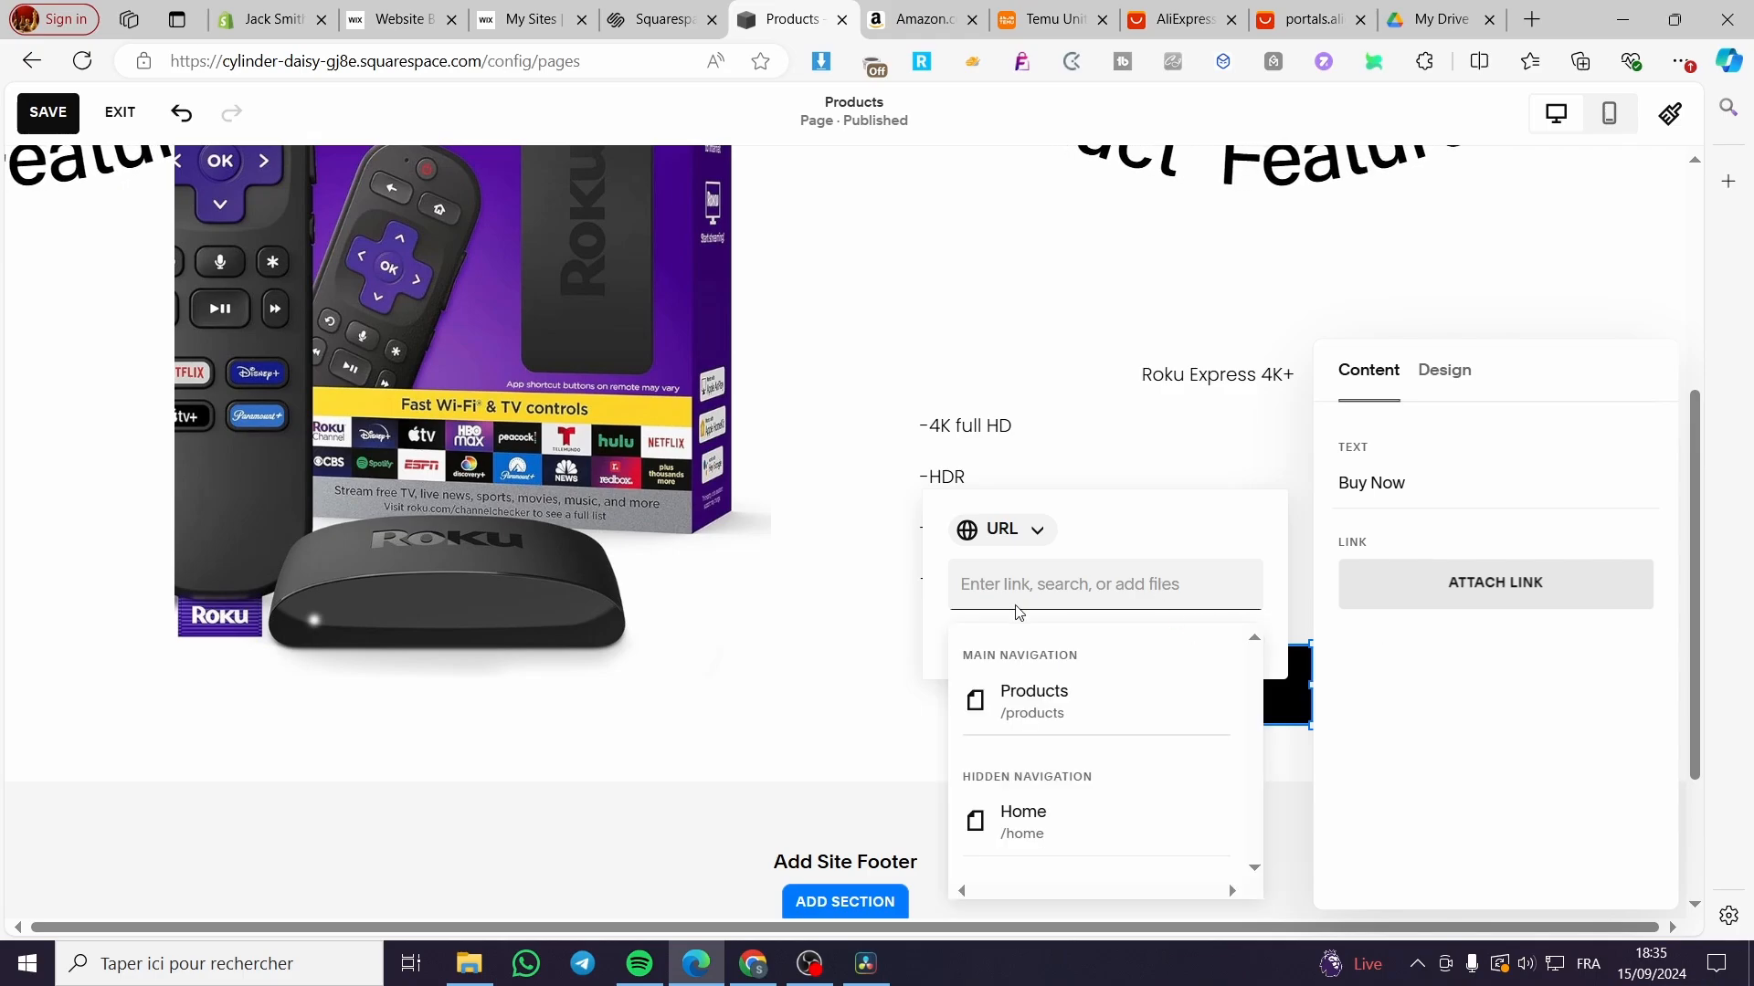
pyautogui.click(1043, 537)
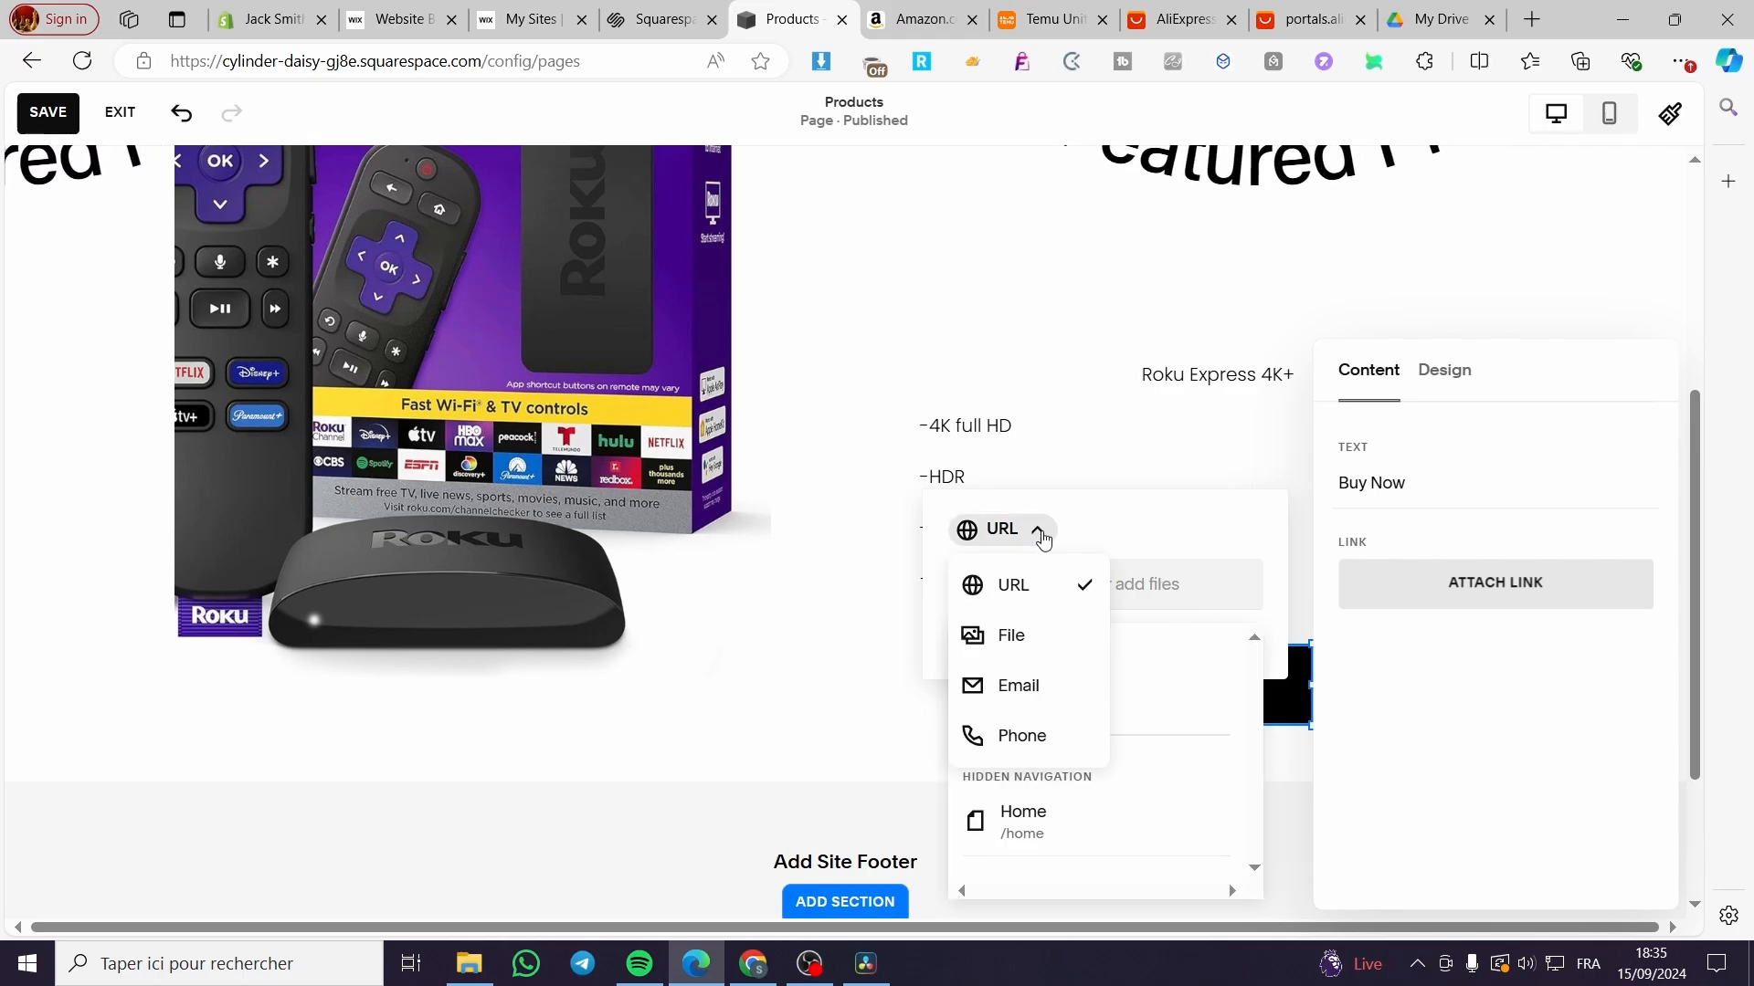
pyautogui.click(1051, 537)
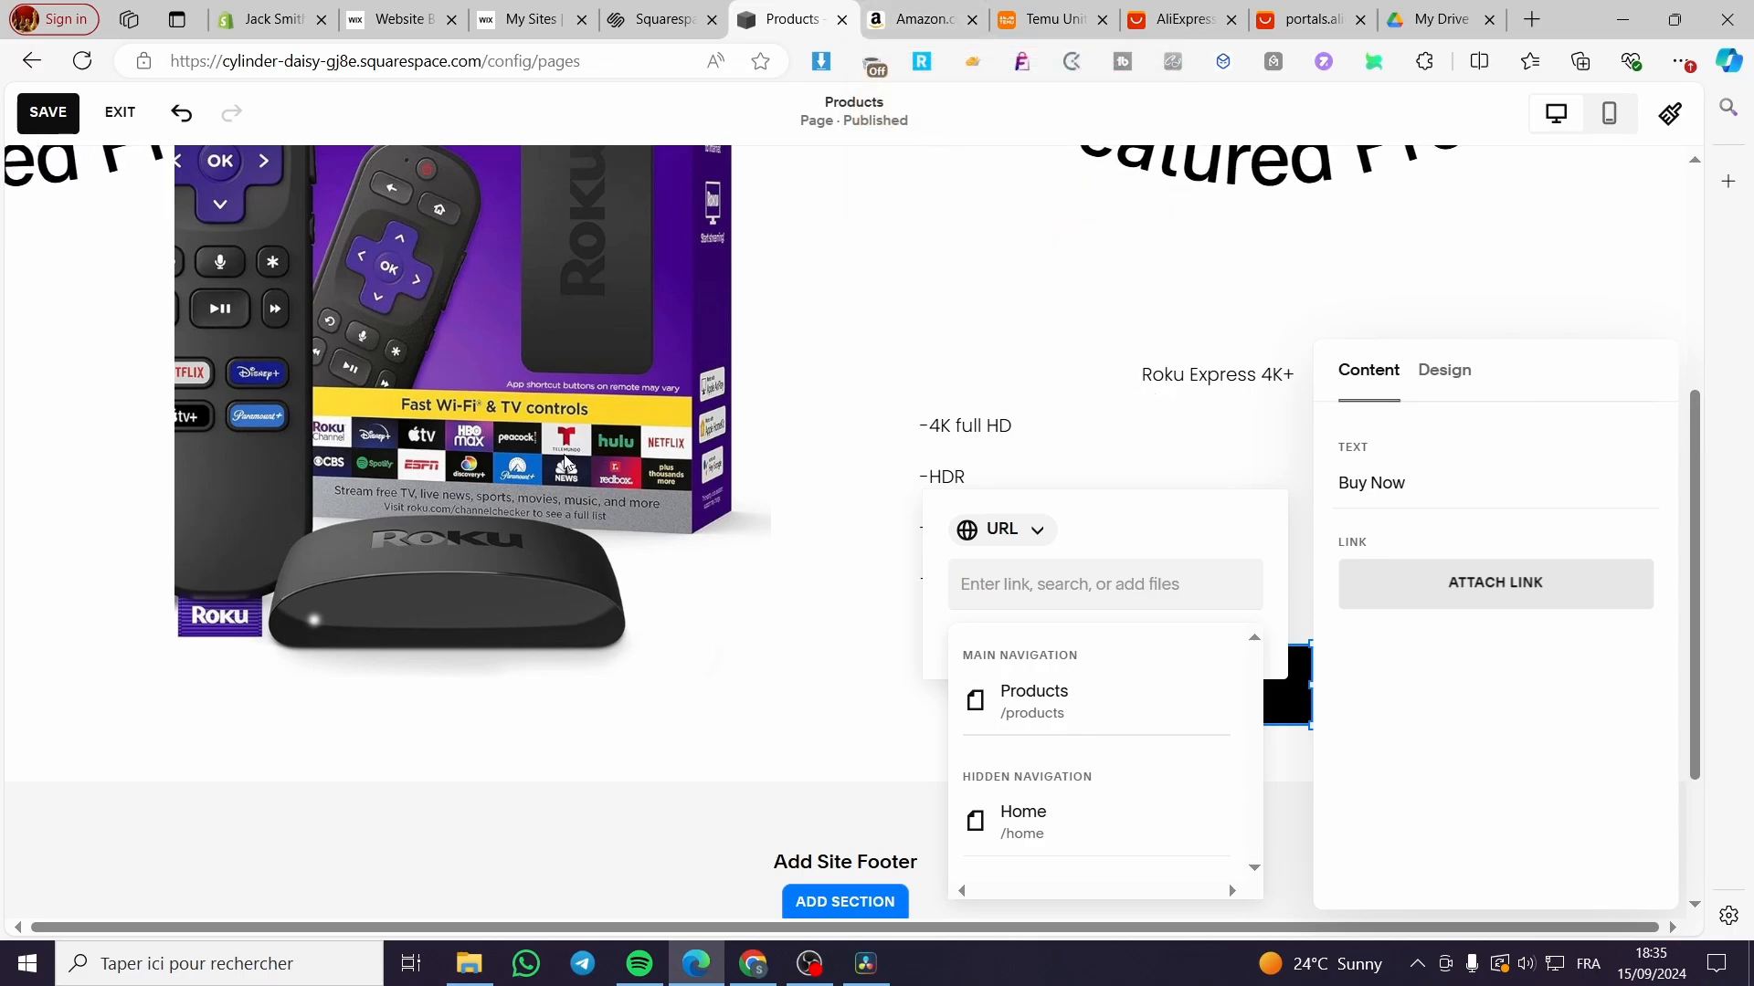
pyautogui.scroll(3, 565, 469)
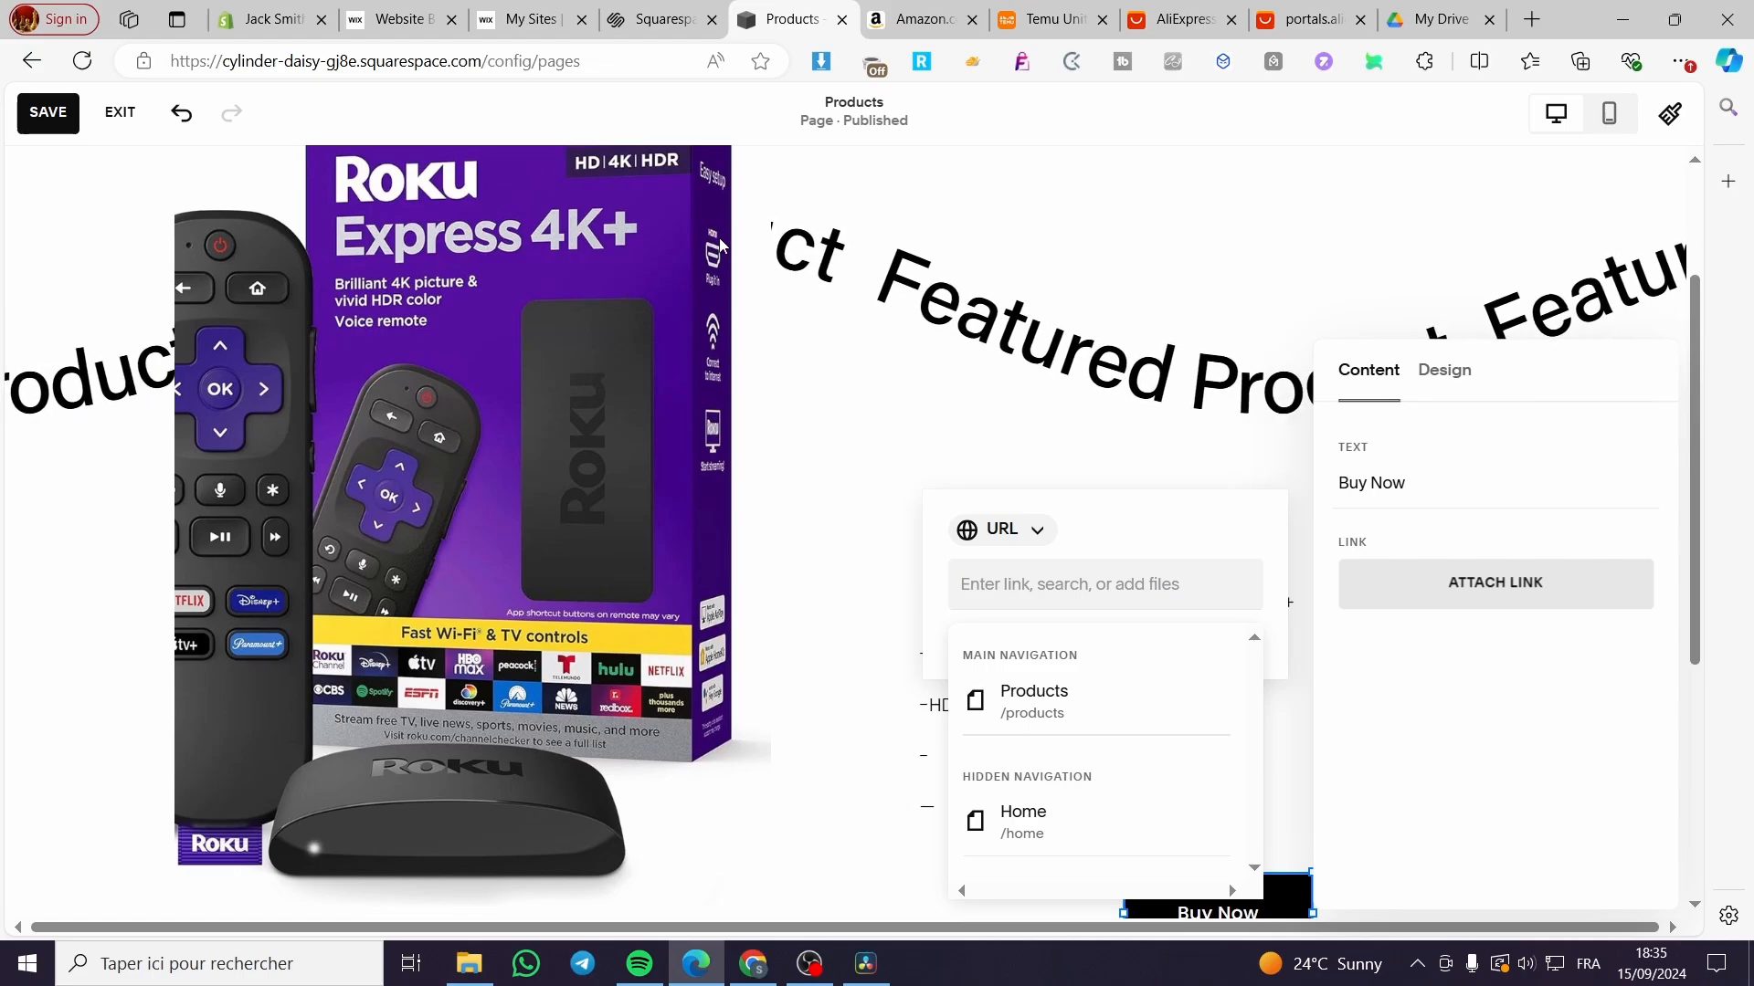
# Step: Search Amazon for 'roku express 4k+'
pyautogui.click(918, 19)
pyautogui.click(571, 165)
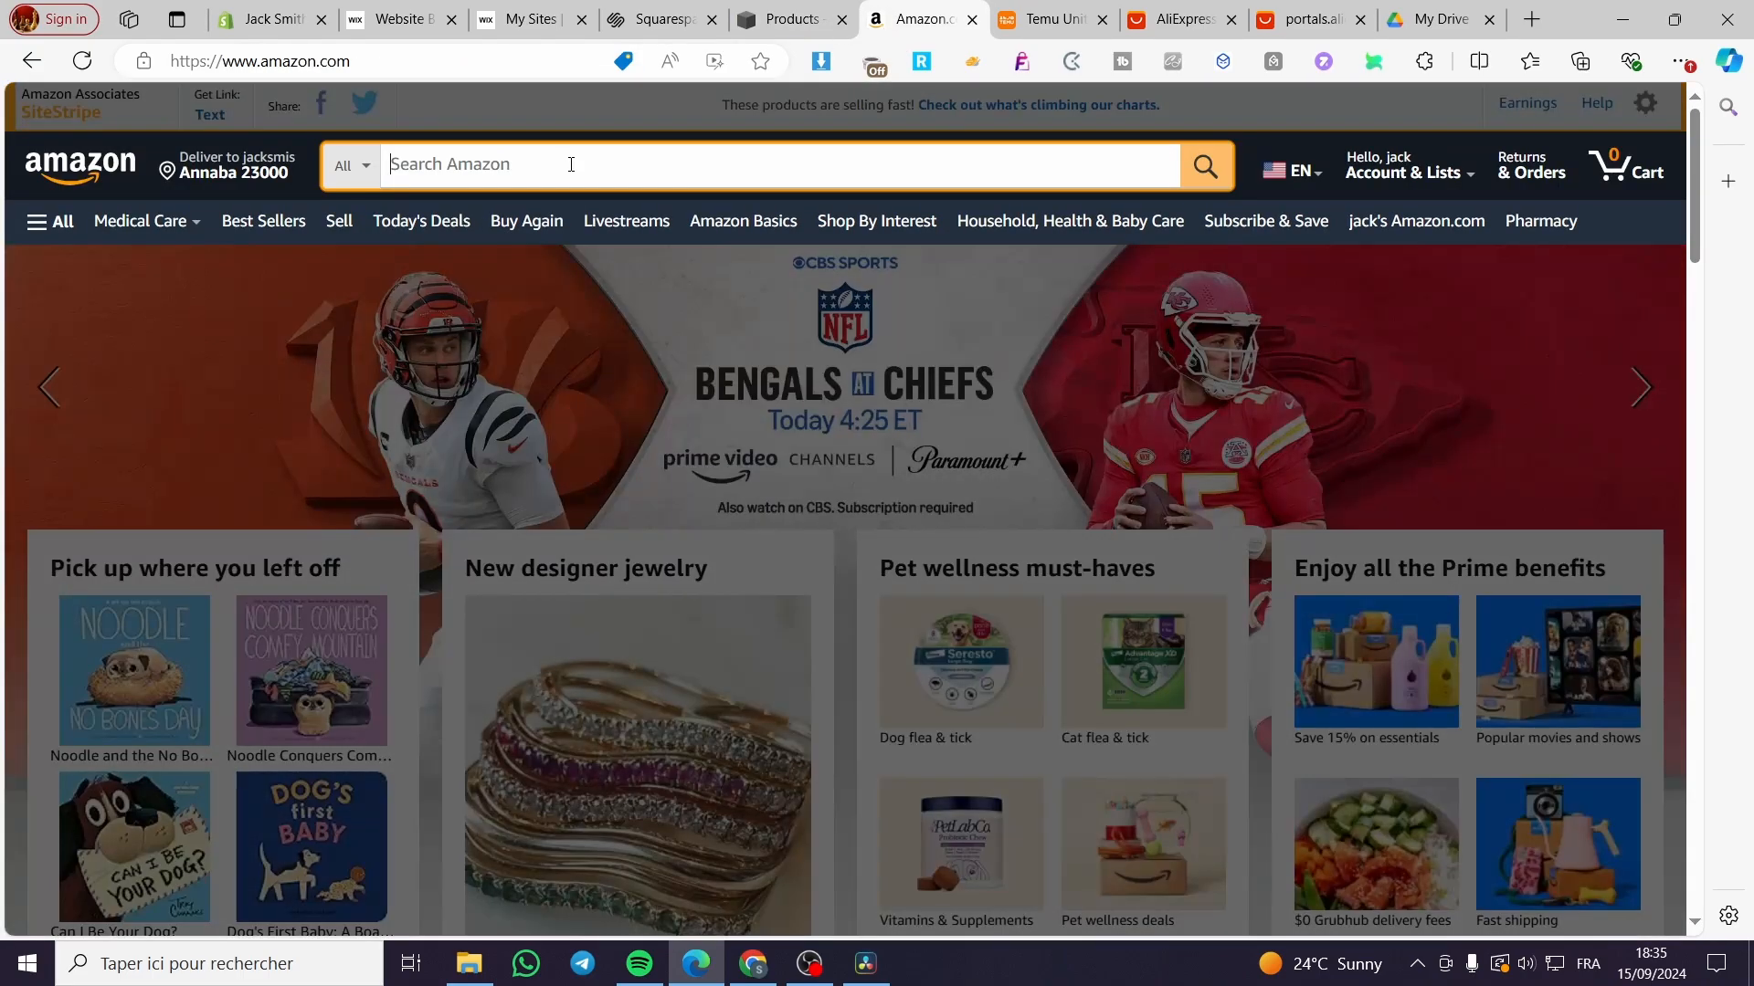
pyautogui.write('Ruk')
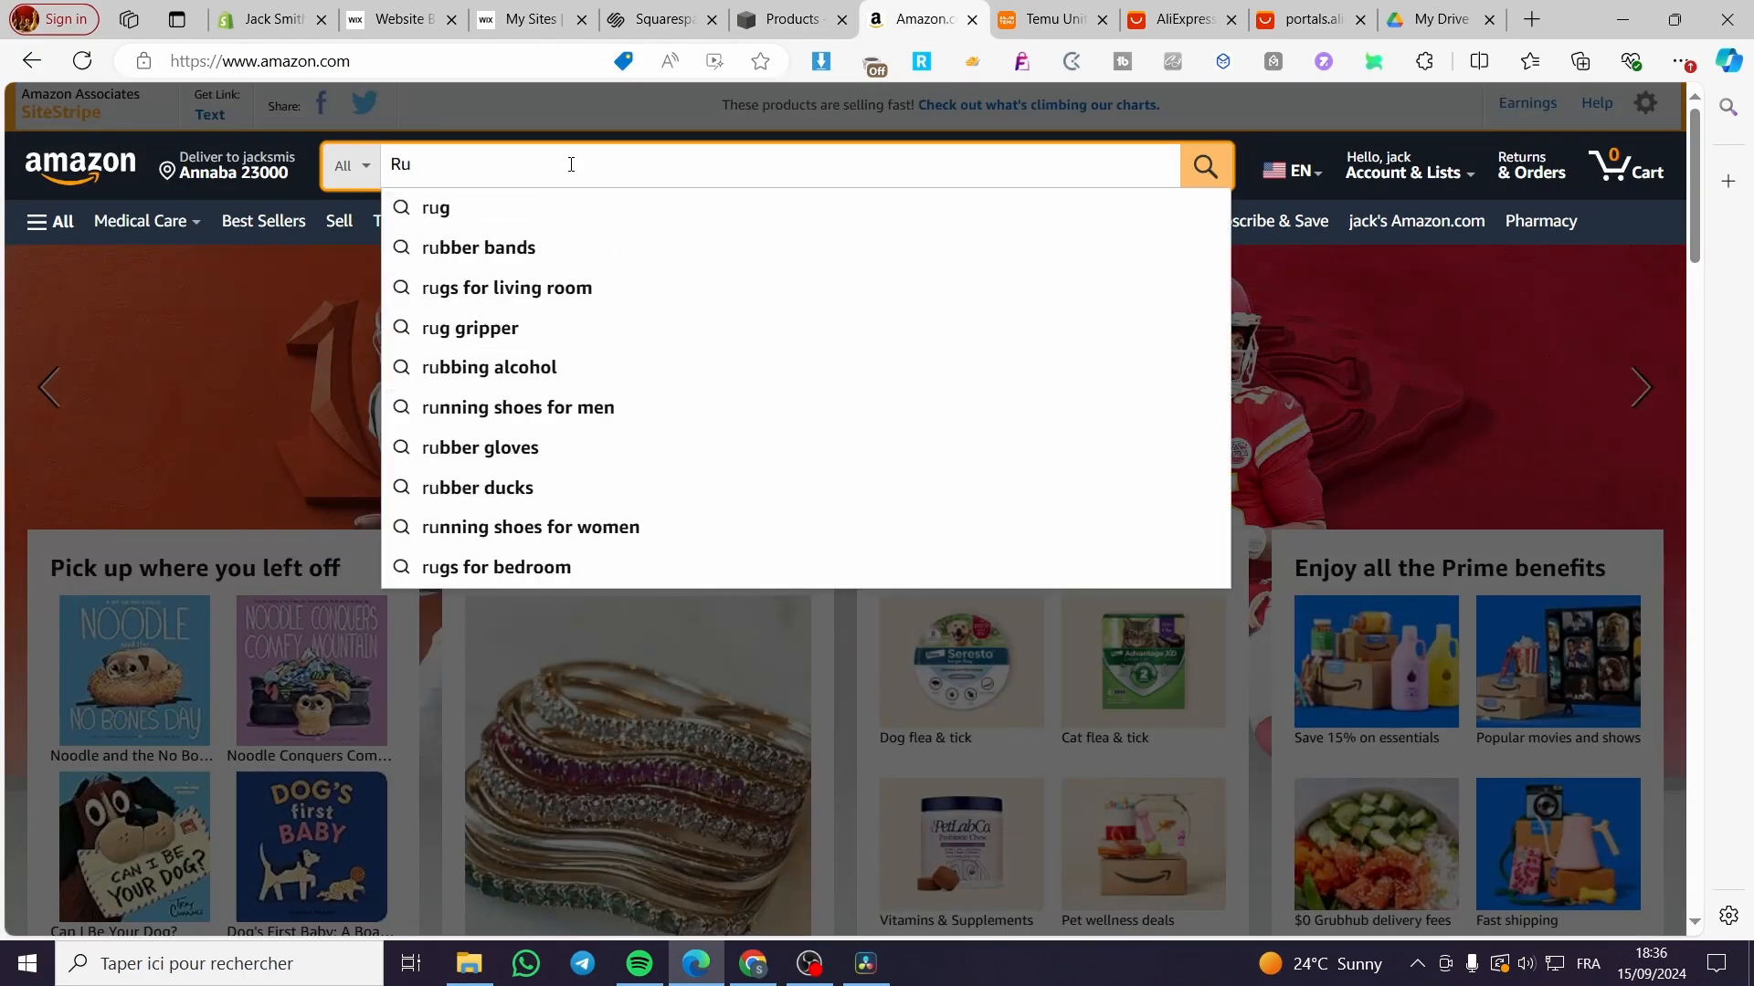
pyautogui.press('BackSpace')
pyautogui.press('BackSpace')
pyautogui.write('oku')
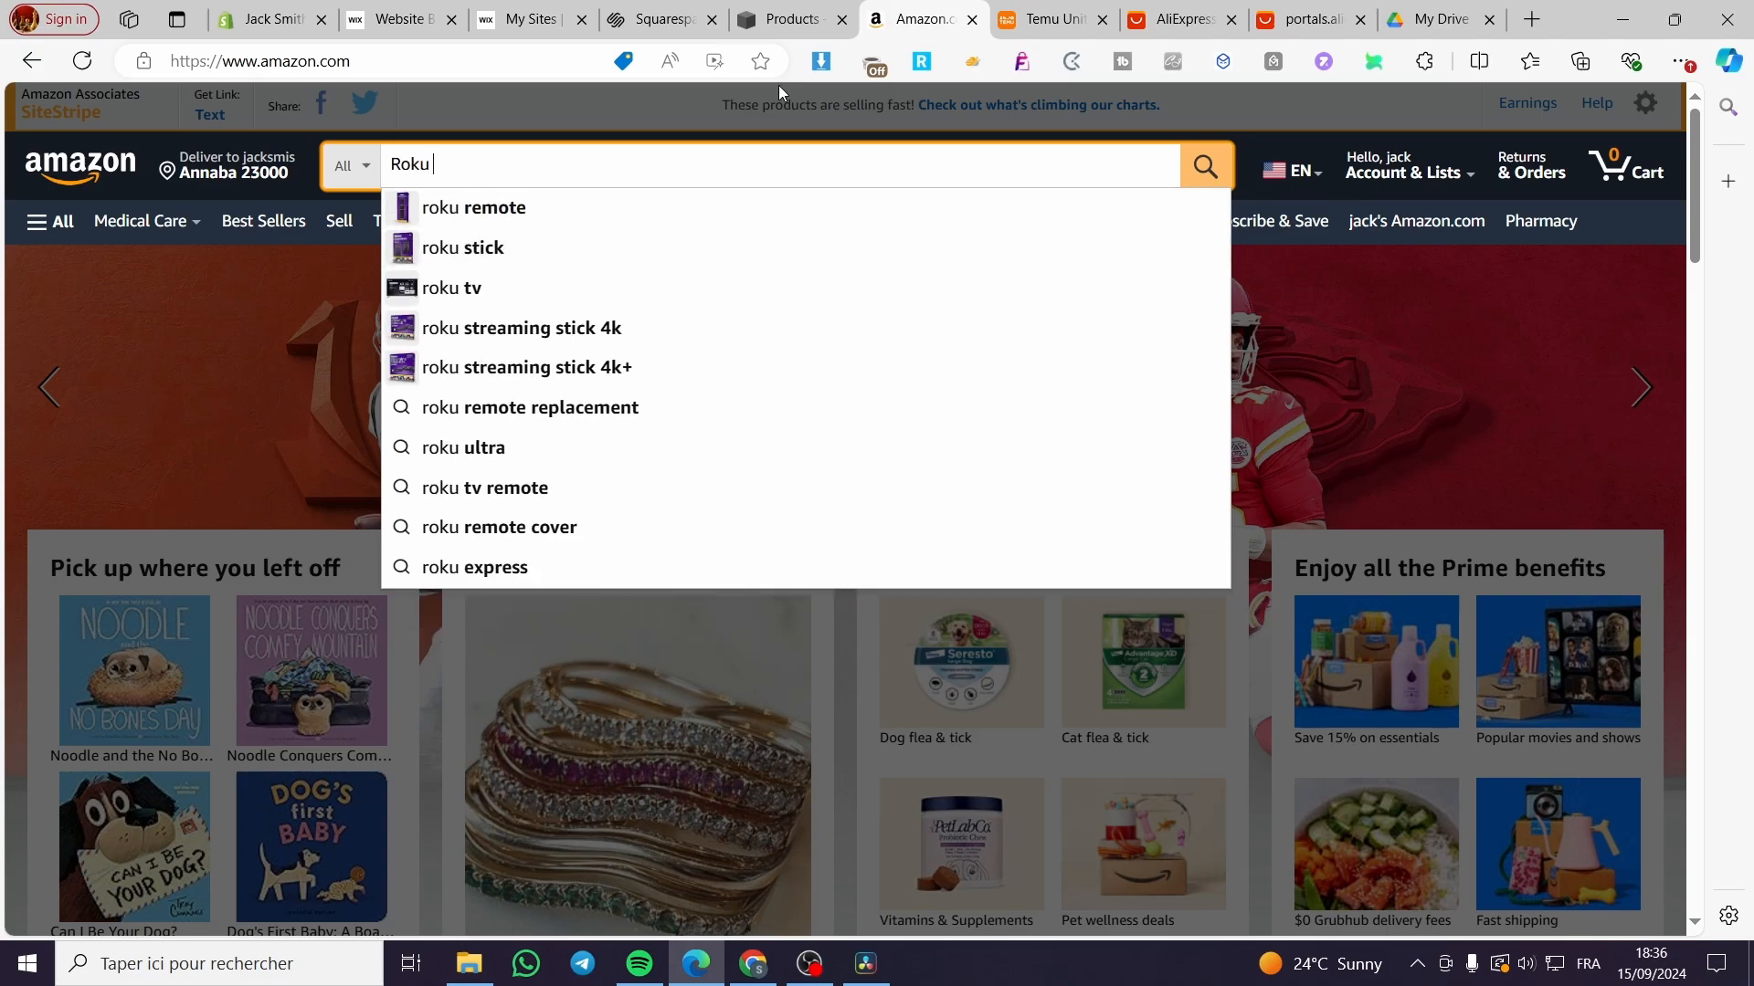
pyautogui.click(787, 19)
pyautogui.click(927, 7)
pyautogui.click(788, 19)
pyautogui.click(927, 7)
pyautogui.write('Expre')
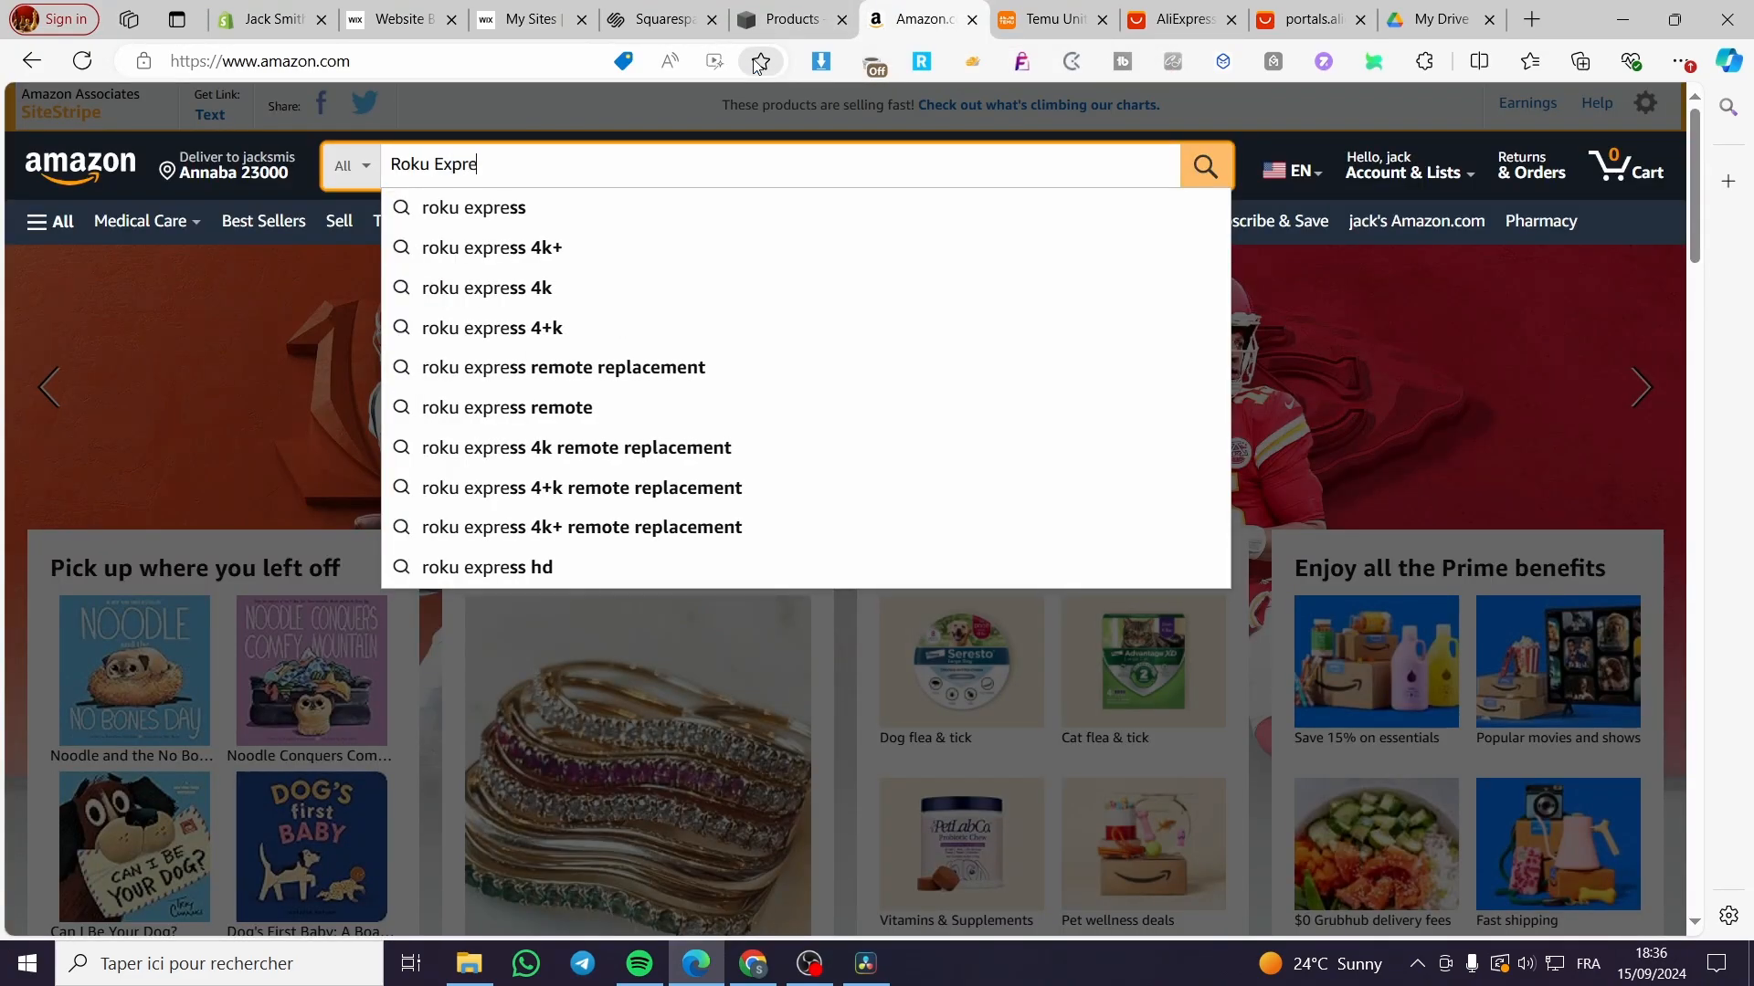
pyautogui.press('Down')
pyautogui.press('Down')
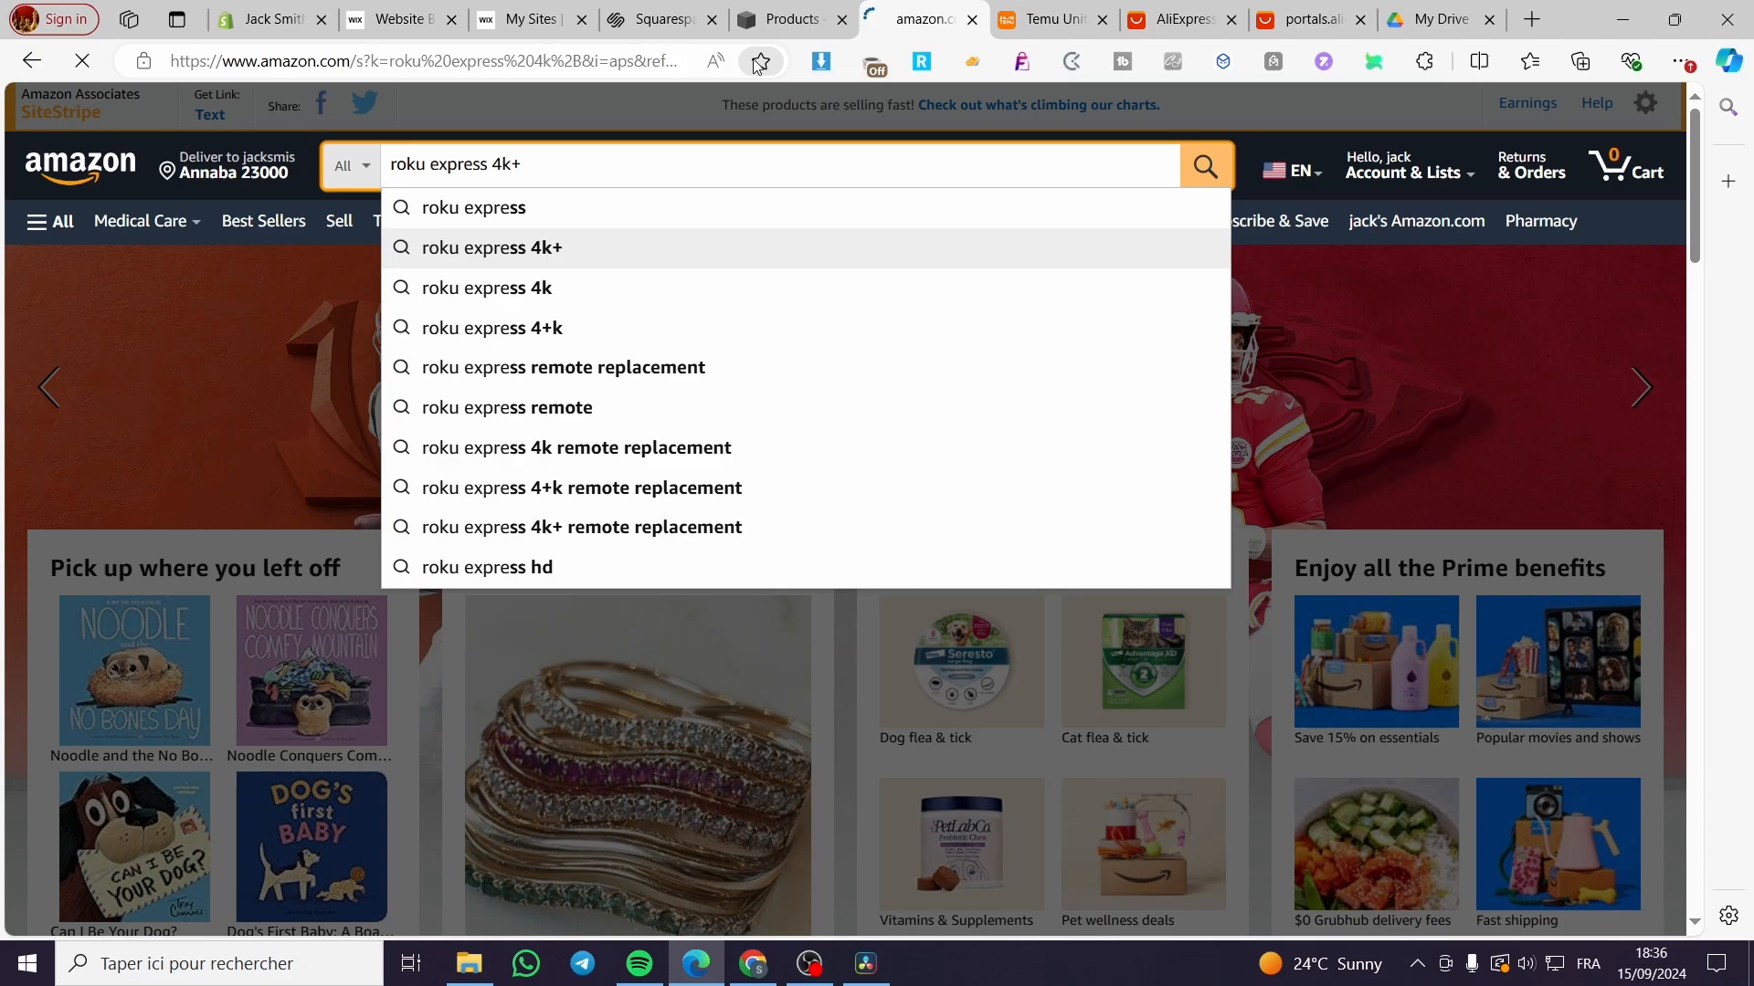
# Step: Open the Roku Express 4K+ listing, select its About this item bullets, and return to Squarespace
pyautogui.scroll(-1, 765, 563)
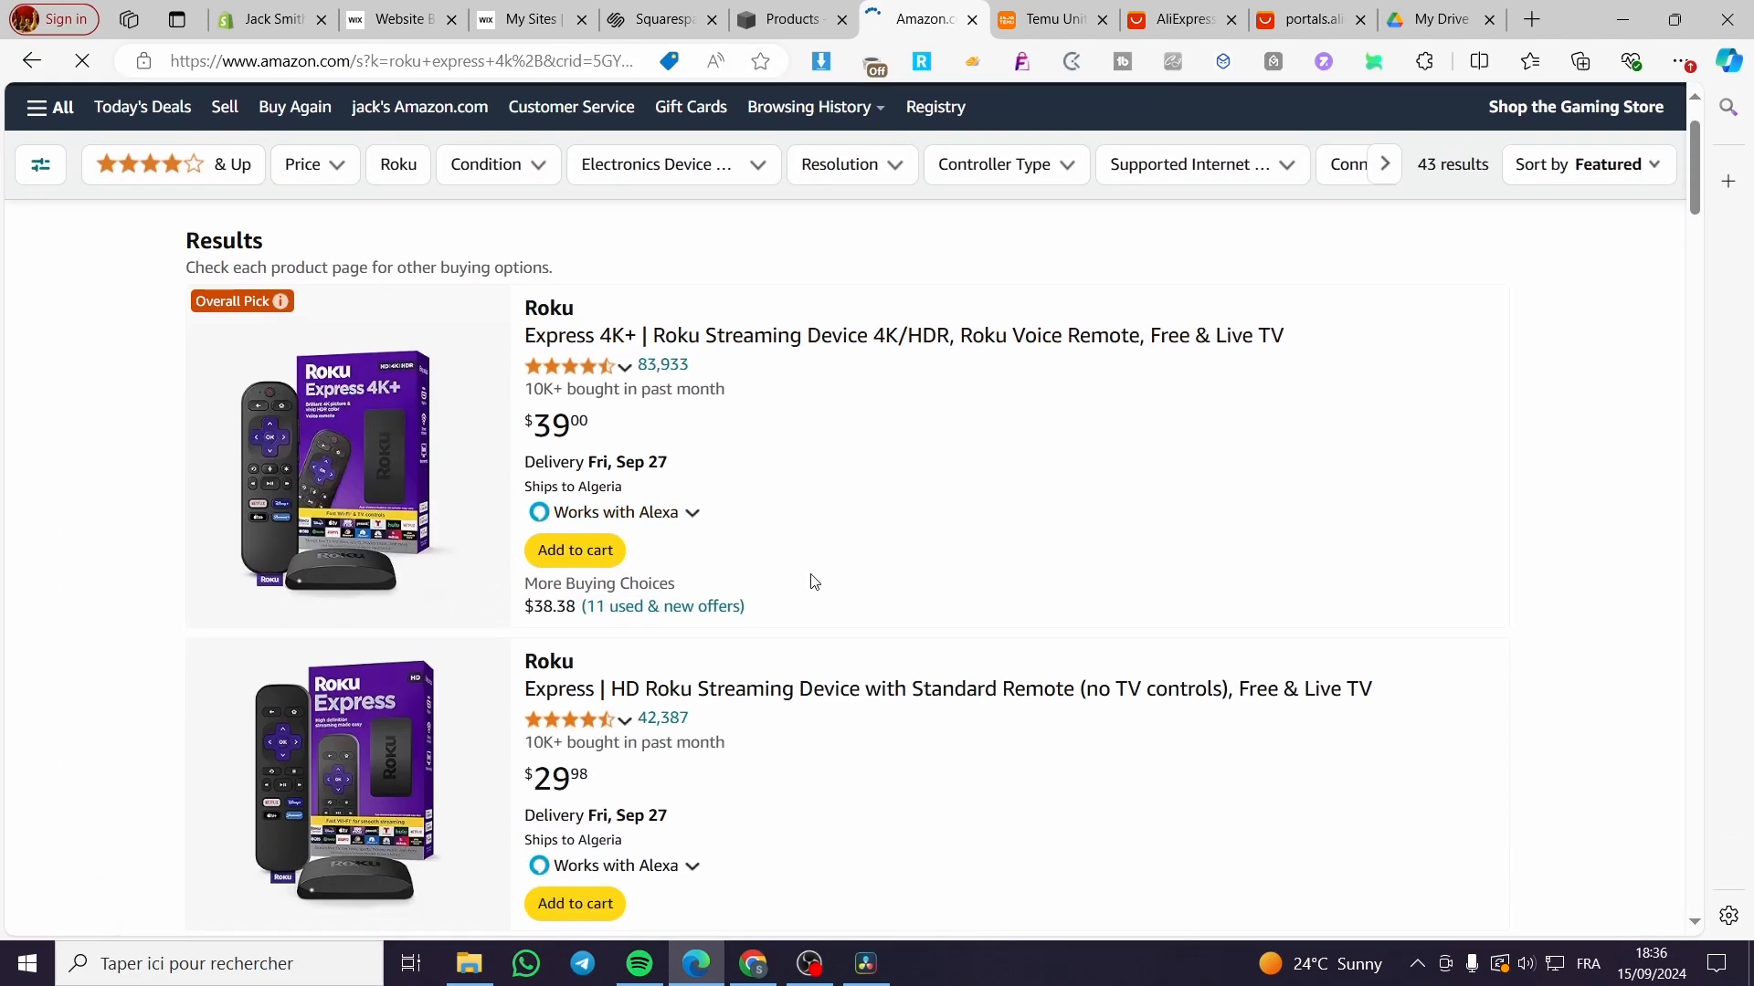
pyautogui.click(820, 344)
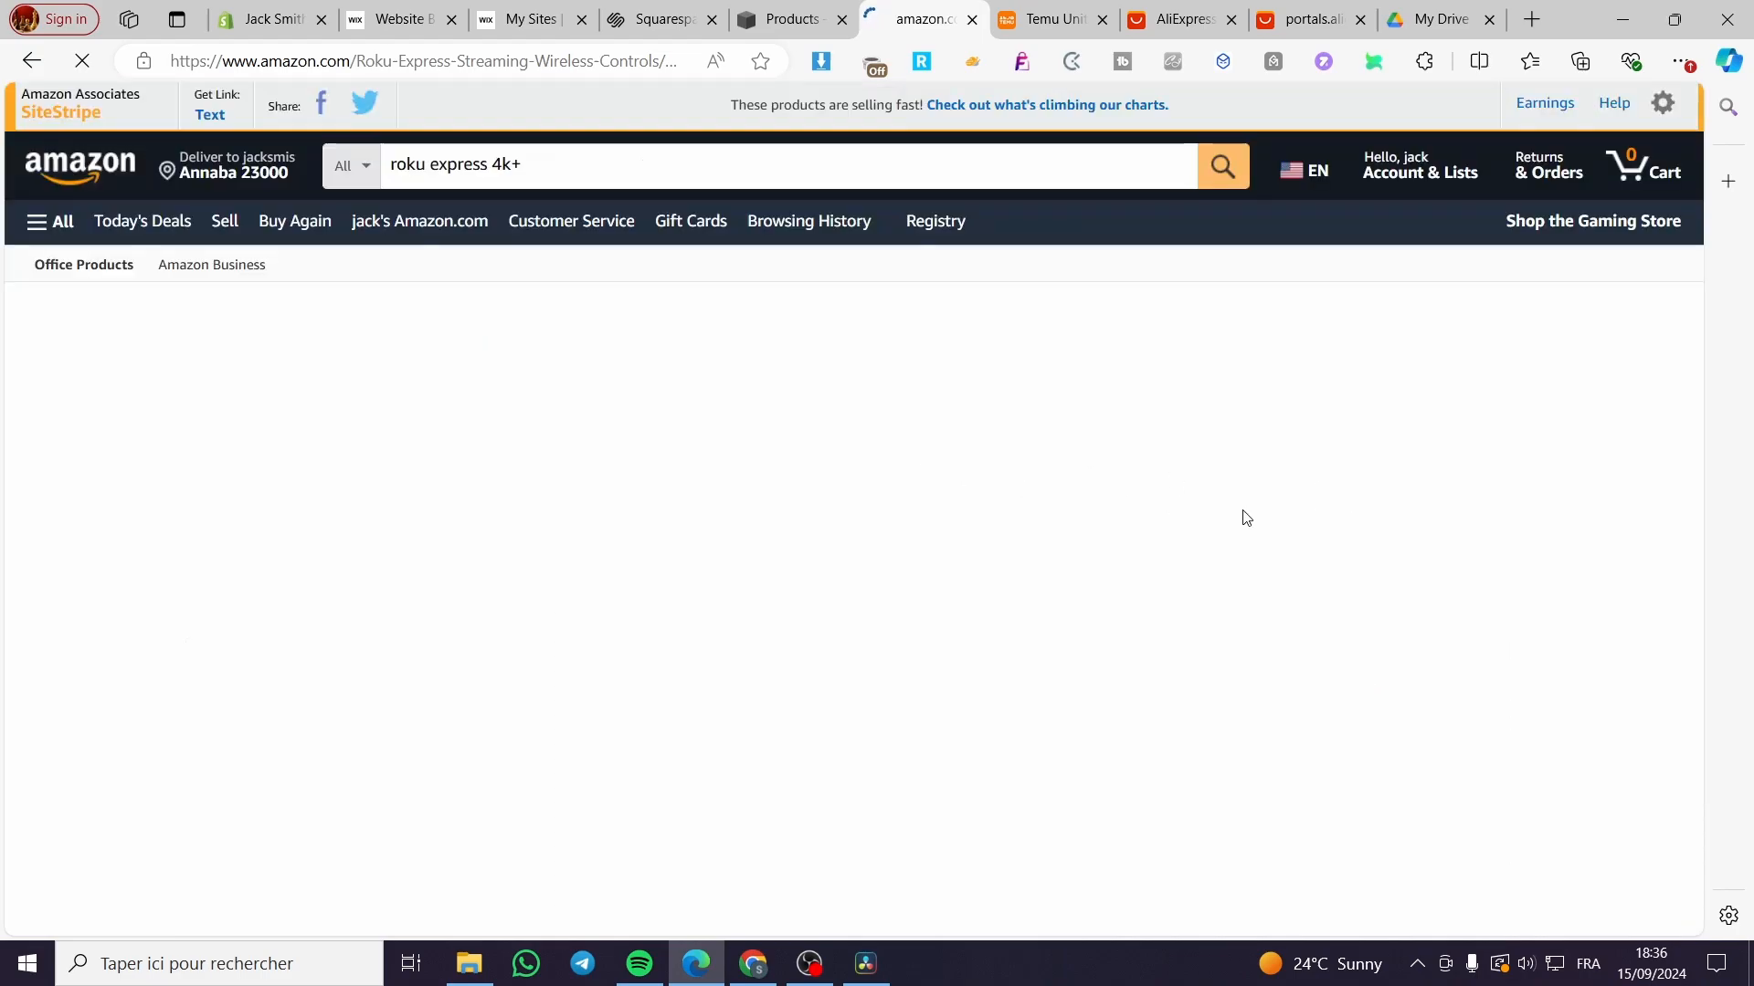
pyautogui.scroll(-1, 1343, 670)
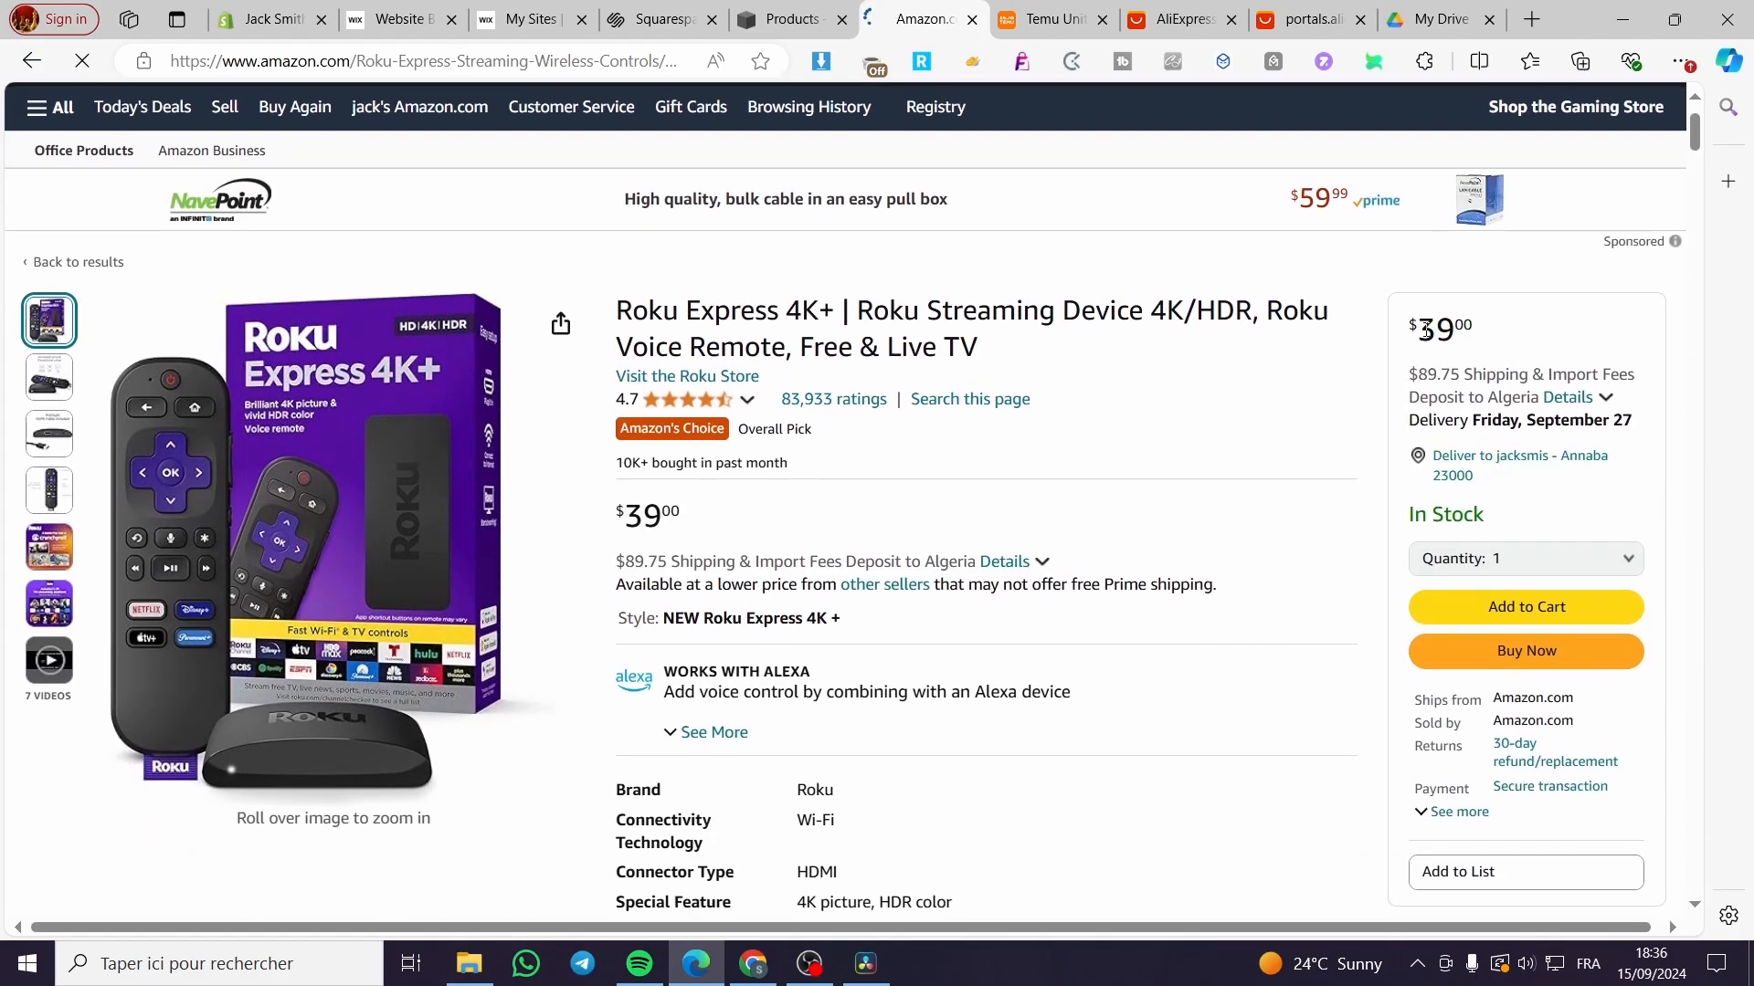
pyautogui.scroll(-5, 1182, 512)
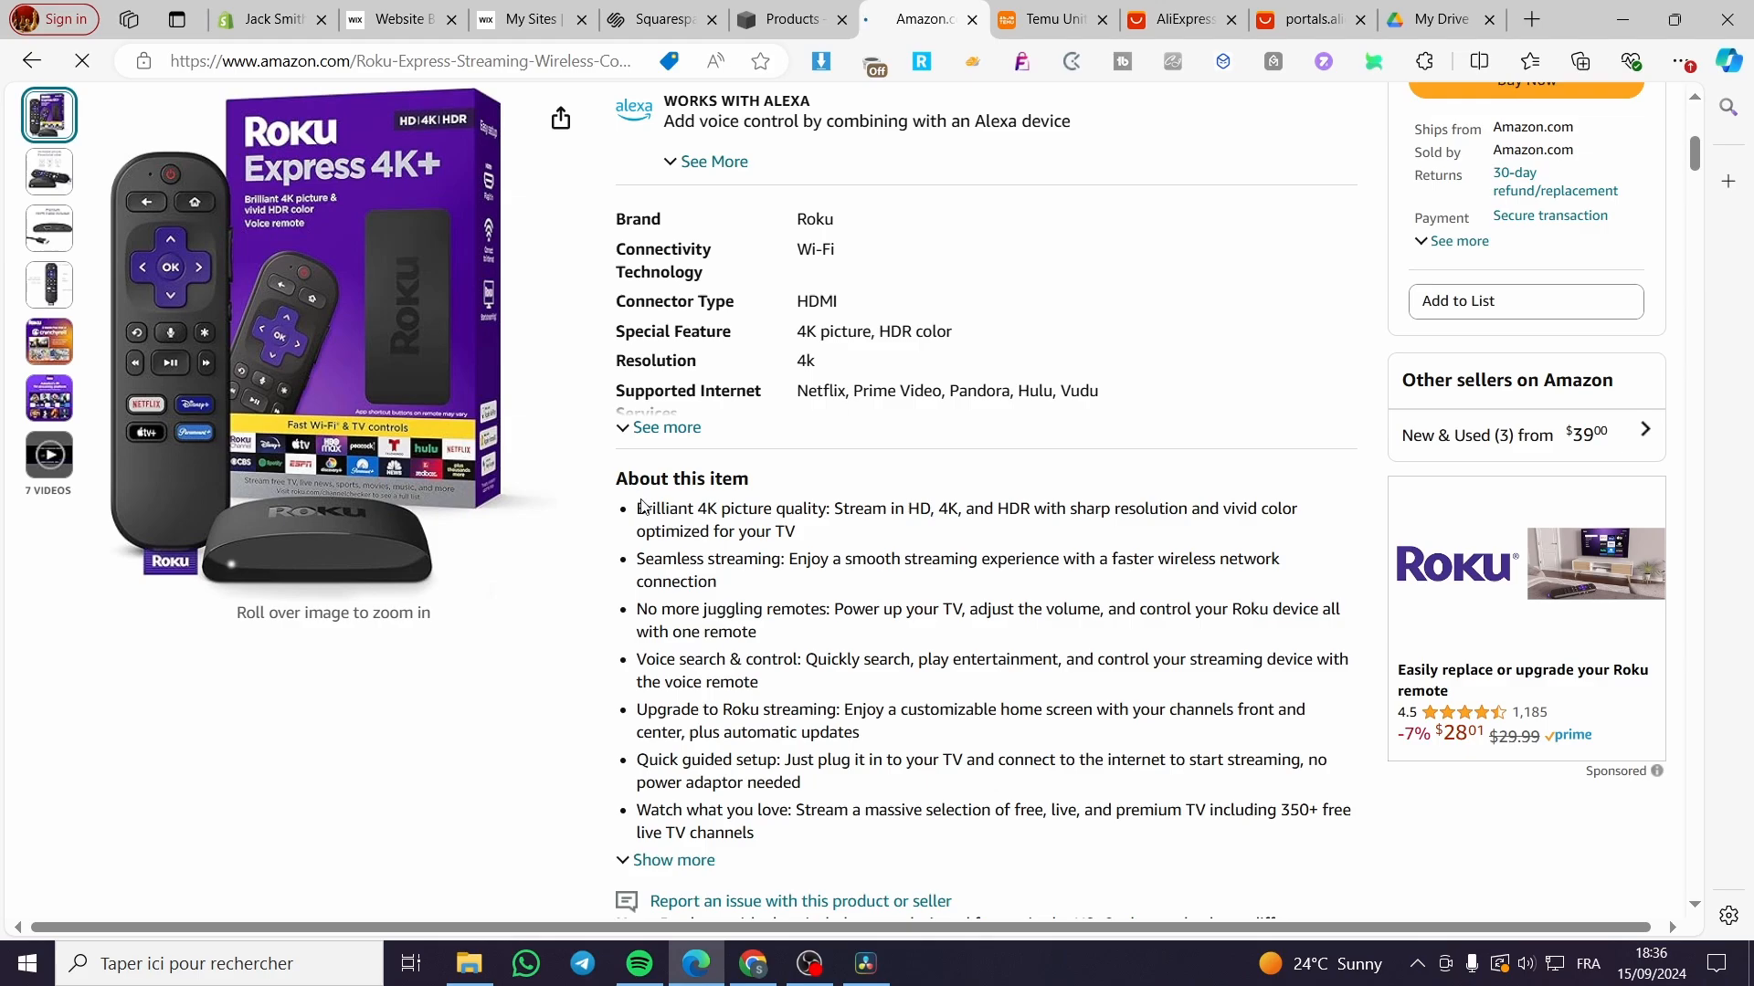
pyautogui.moveTo(638, 508); pyautogui.dragTo(755, 493)
pyautogui.hotkey('ctrl', 'c')
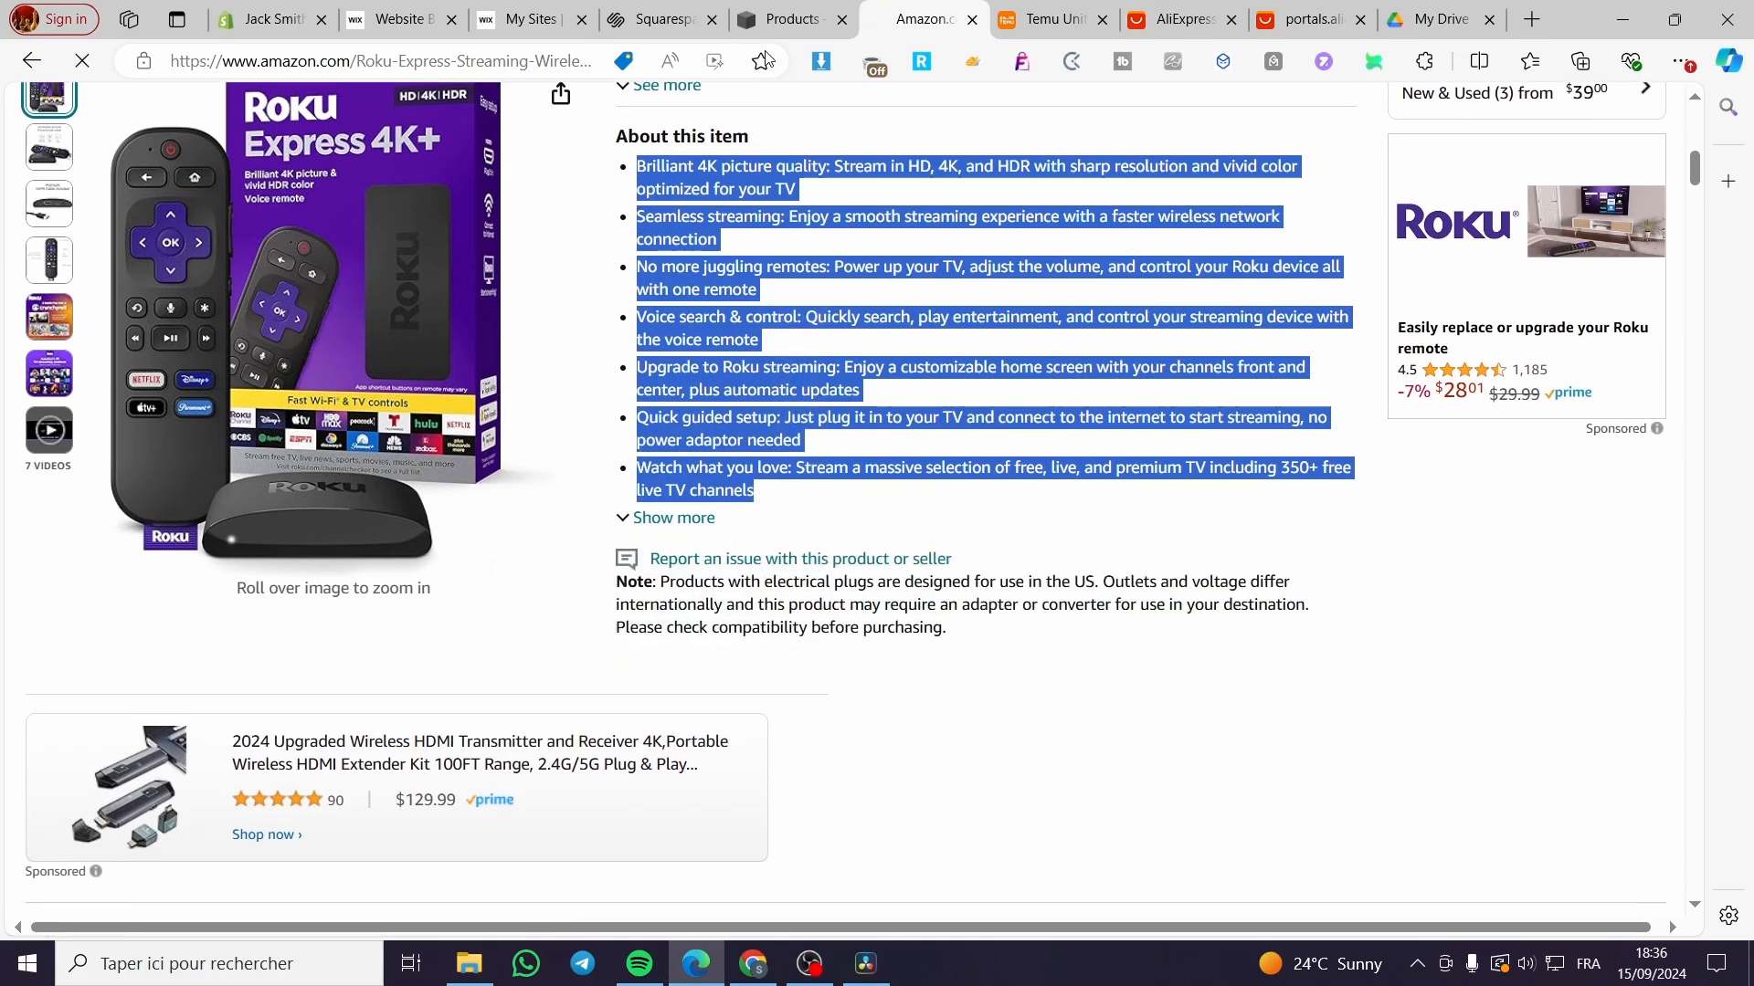
pyautogui.click(782, 18)
pyautogui.click(1175, 462)
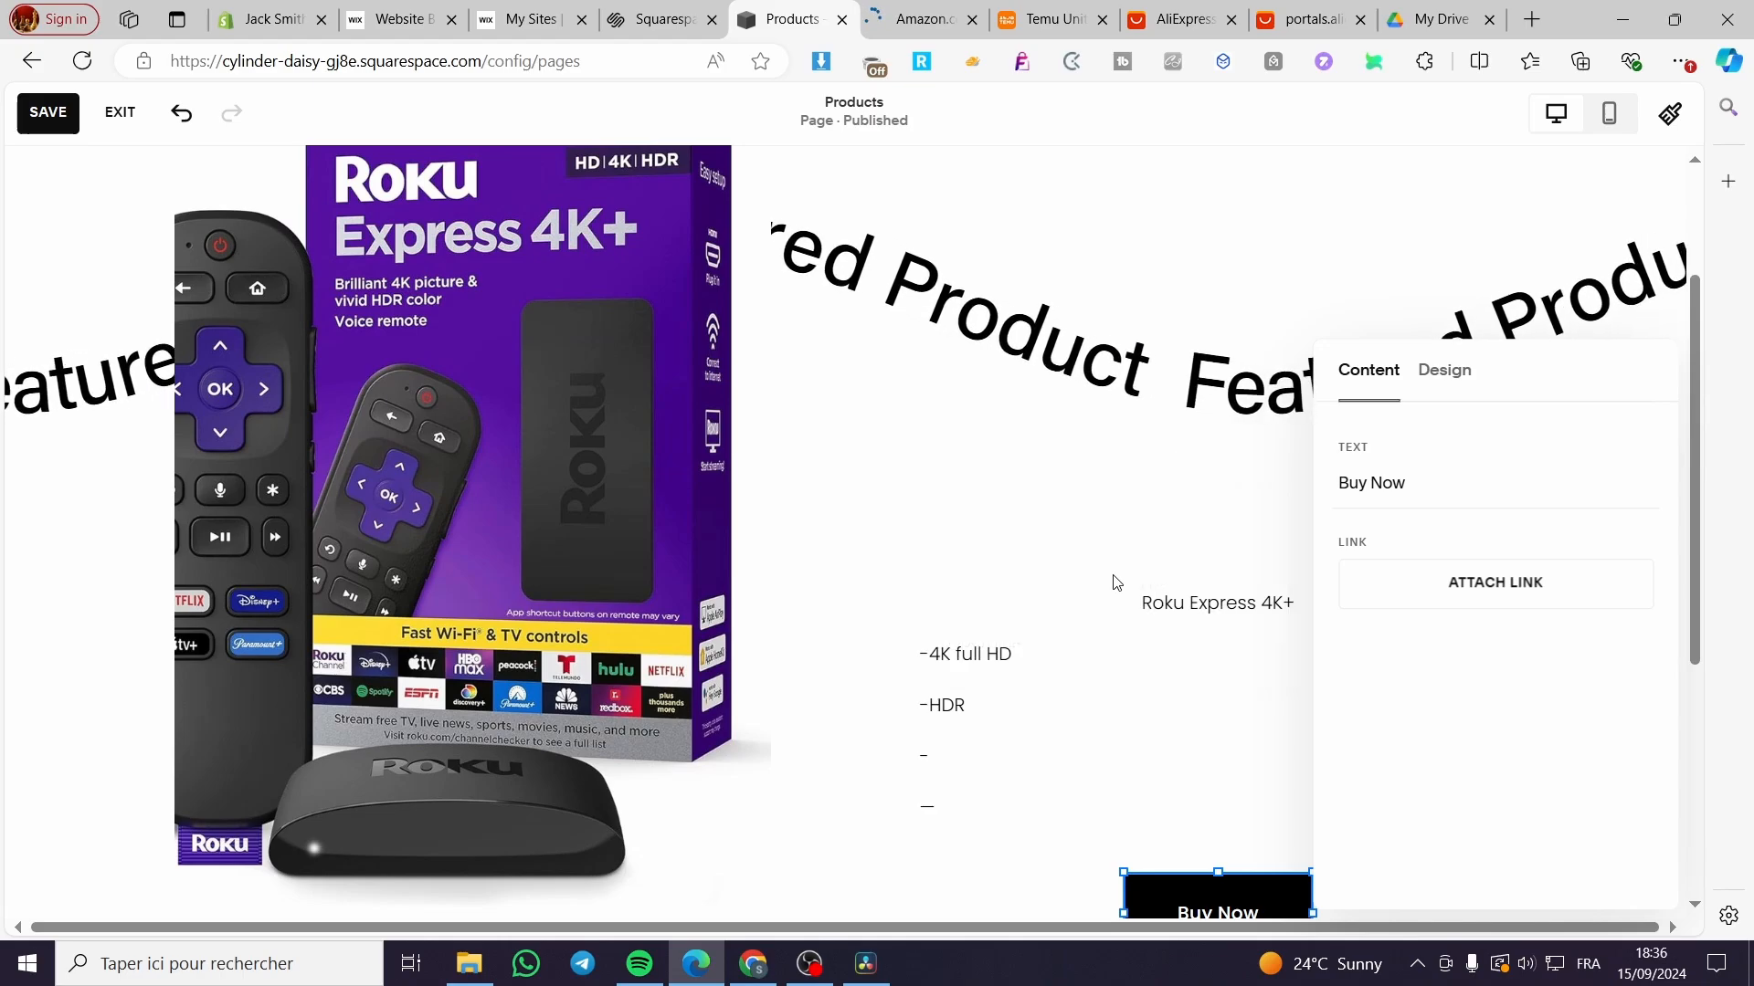
# Step: Make the Roku Express 4K+ heading in the description block bold
pyautogui.click(1114, 576)
pyautogui.click(1277, 673)
pyautogui.moveTo(1313, 609)
pyautogui.mouseDown()
pyautogui.moveTo(1122, 607)
pyautogui.moveTo(1312, 612)
pyautogui.moveTo(1233, 606)
pyautogui.moveTo(1297, 605)
pyautogui.mouseUp()
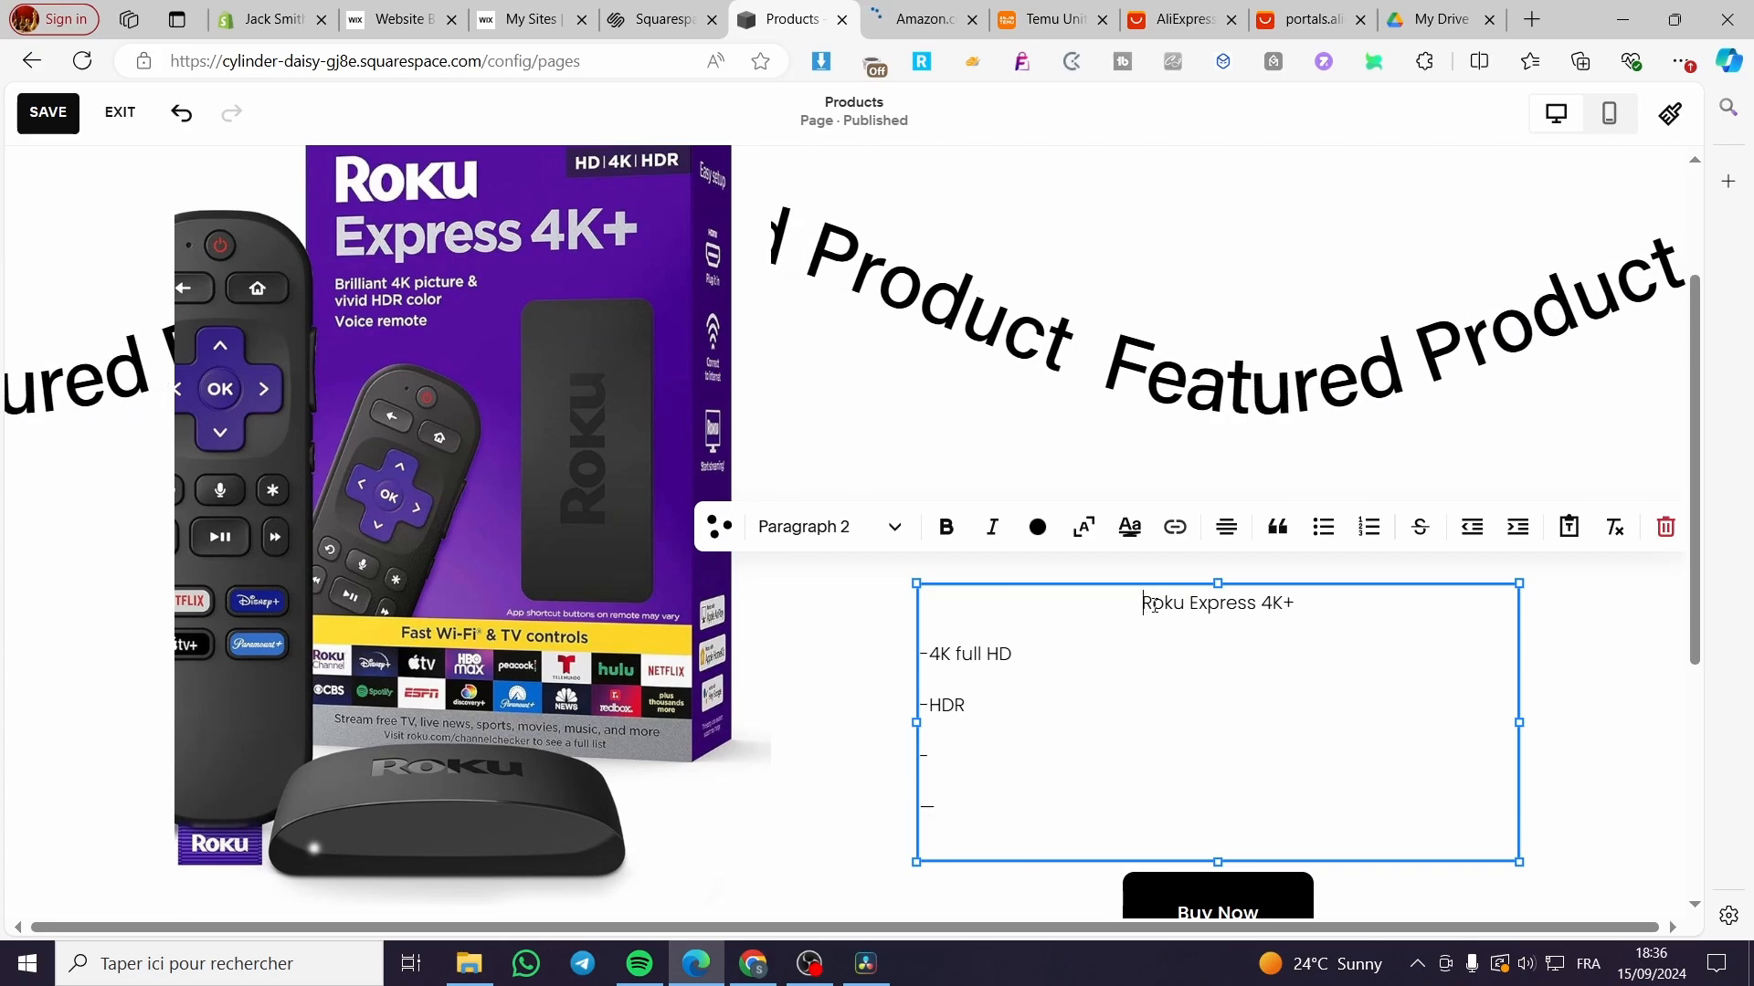
pyautogui.moveTo(1153, 604); pyautogui.dragTo(1323, 607)
pyautogui.click(946, 527)
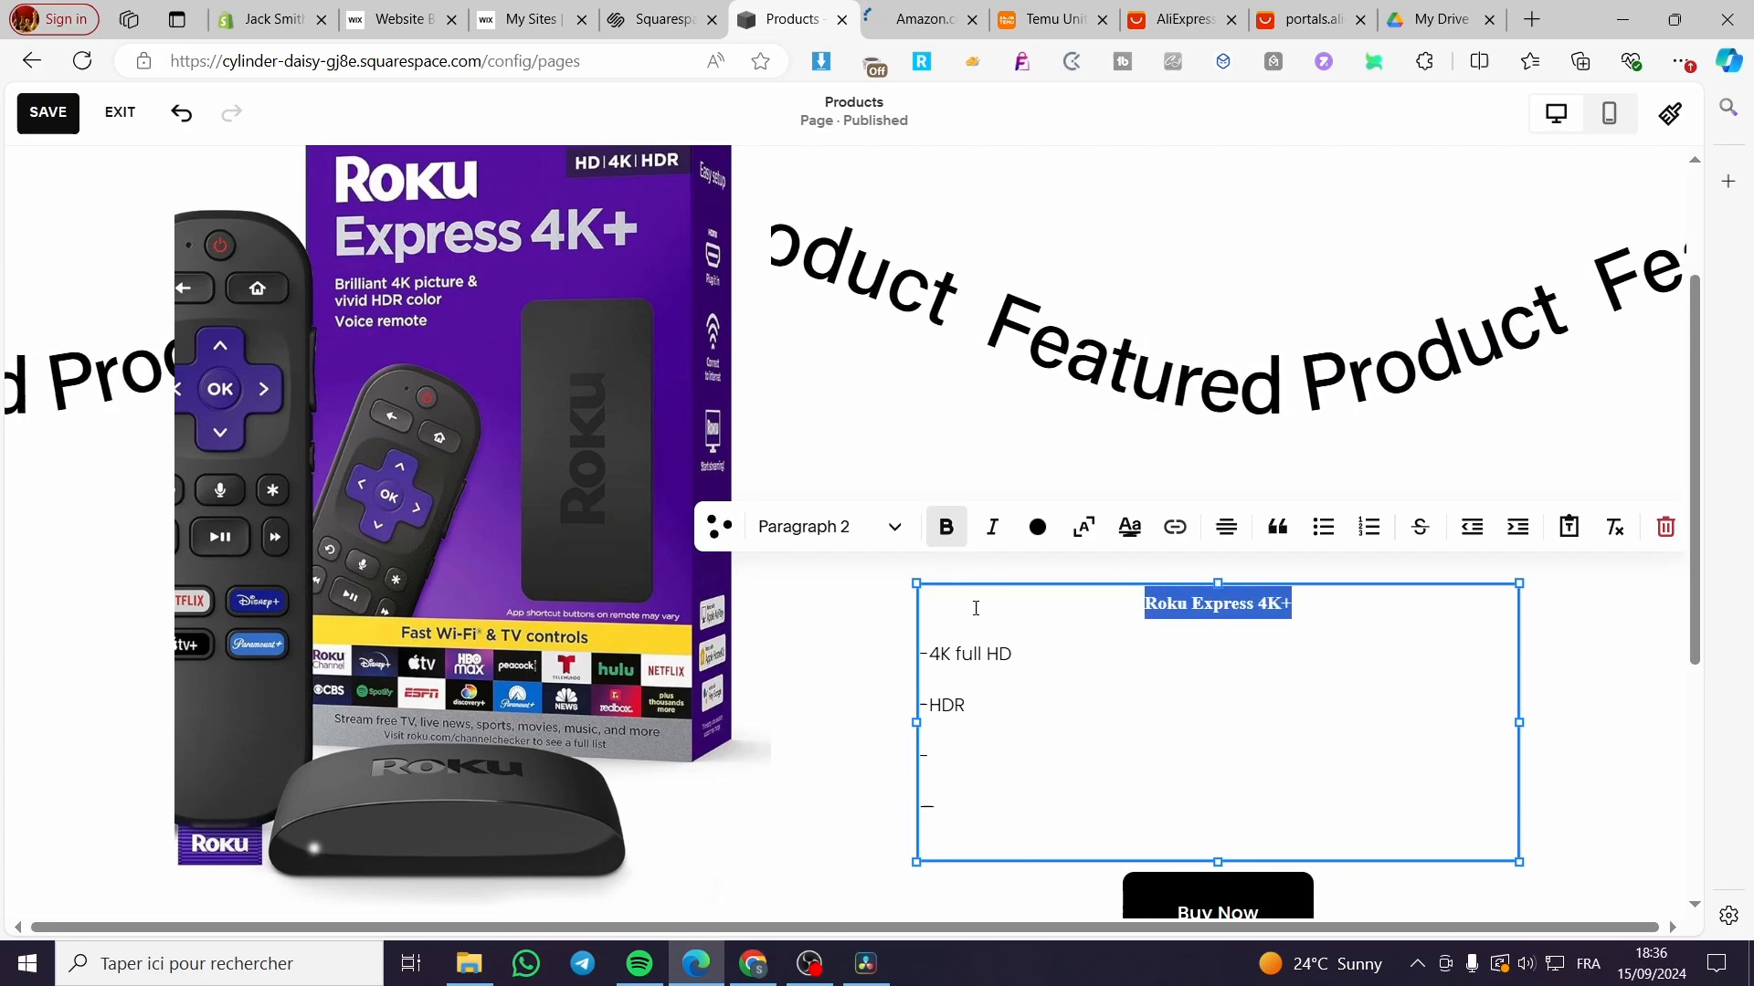
# Step: Replace the placeholder dash lines with the pasted Amazon feature list
pyautogui.click(921, 656)
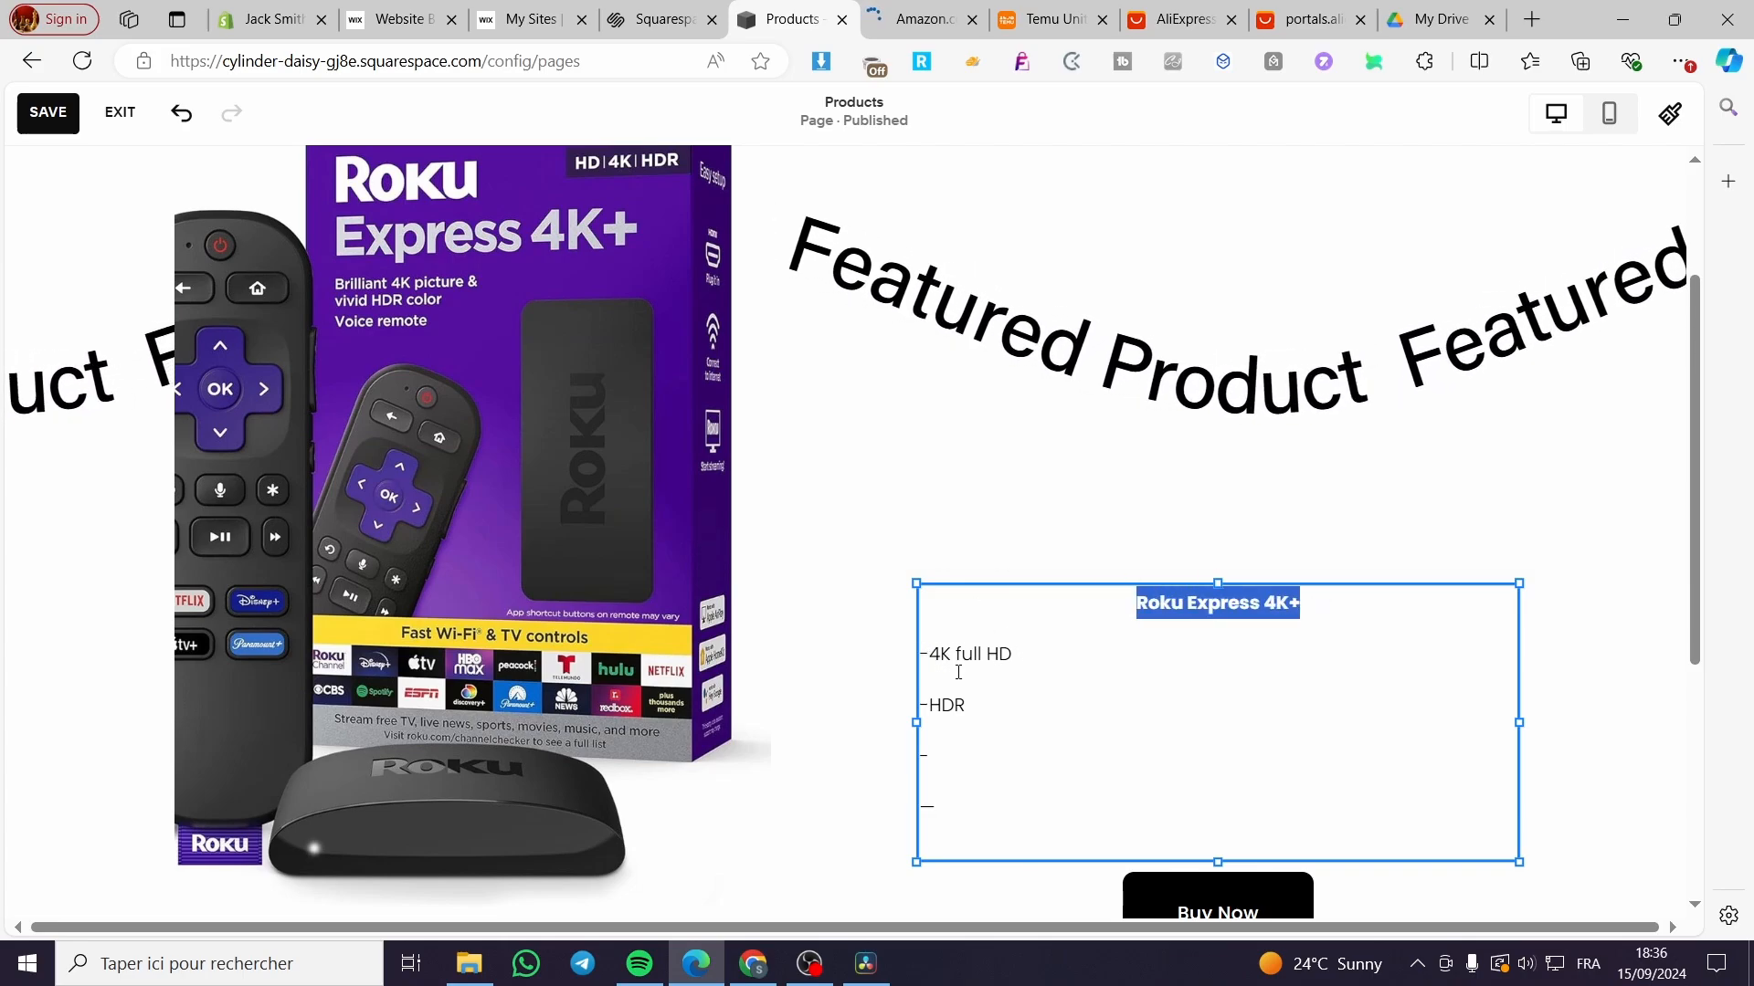
pyautogui.click(1013, 653)
pyautogui.hotkey('shift', 'Down')
pyautogui.hotkey('shift', 'Down')
pyautogui.hotkey('shift', 'Down')
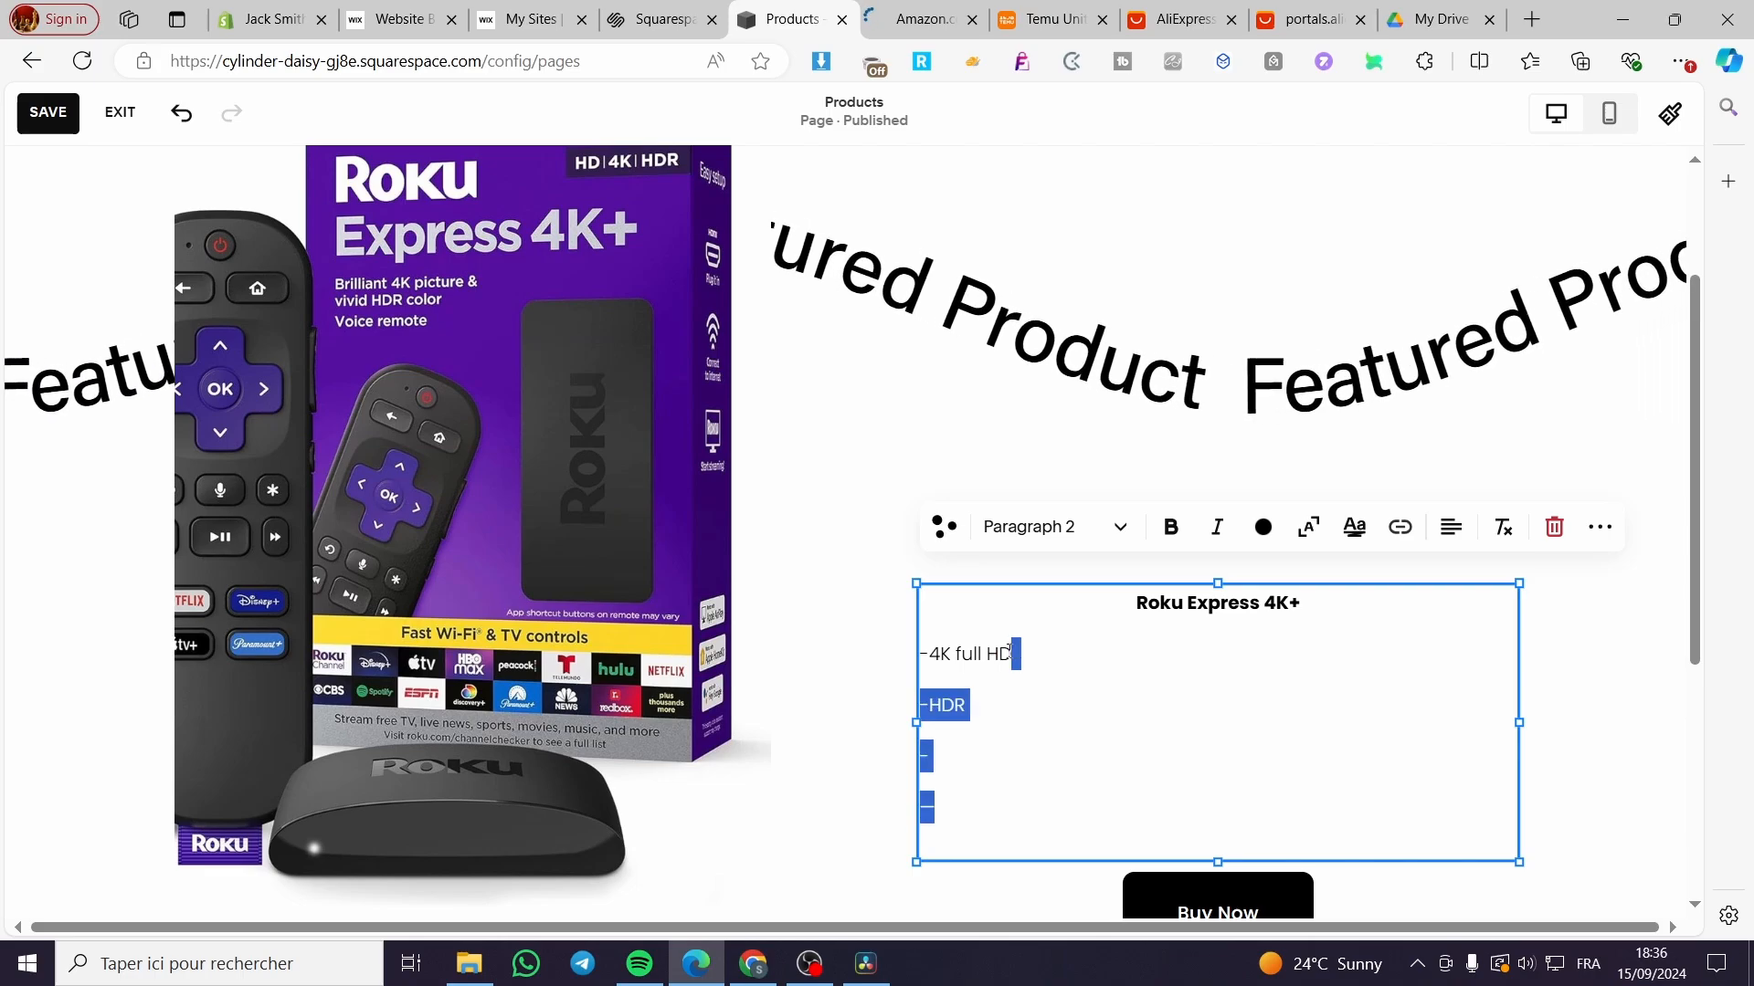
pyautogui.press('BackSpace')
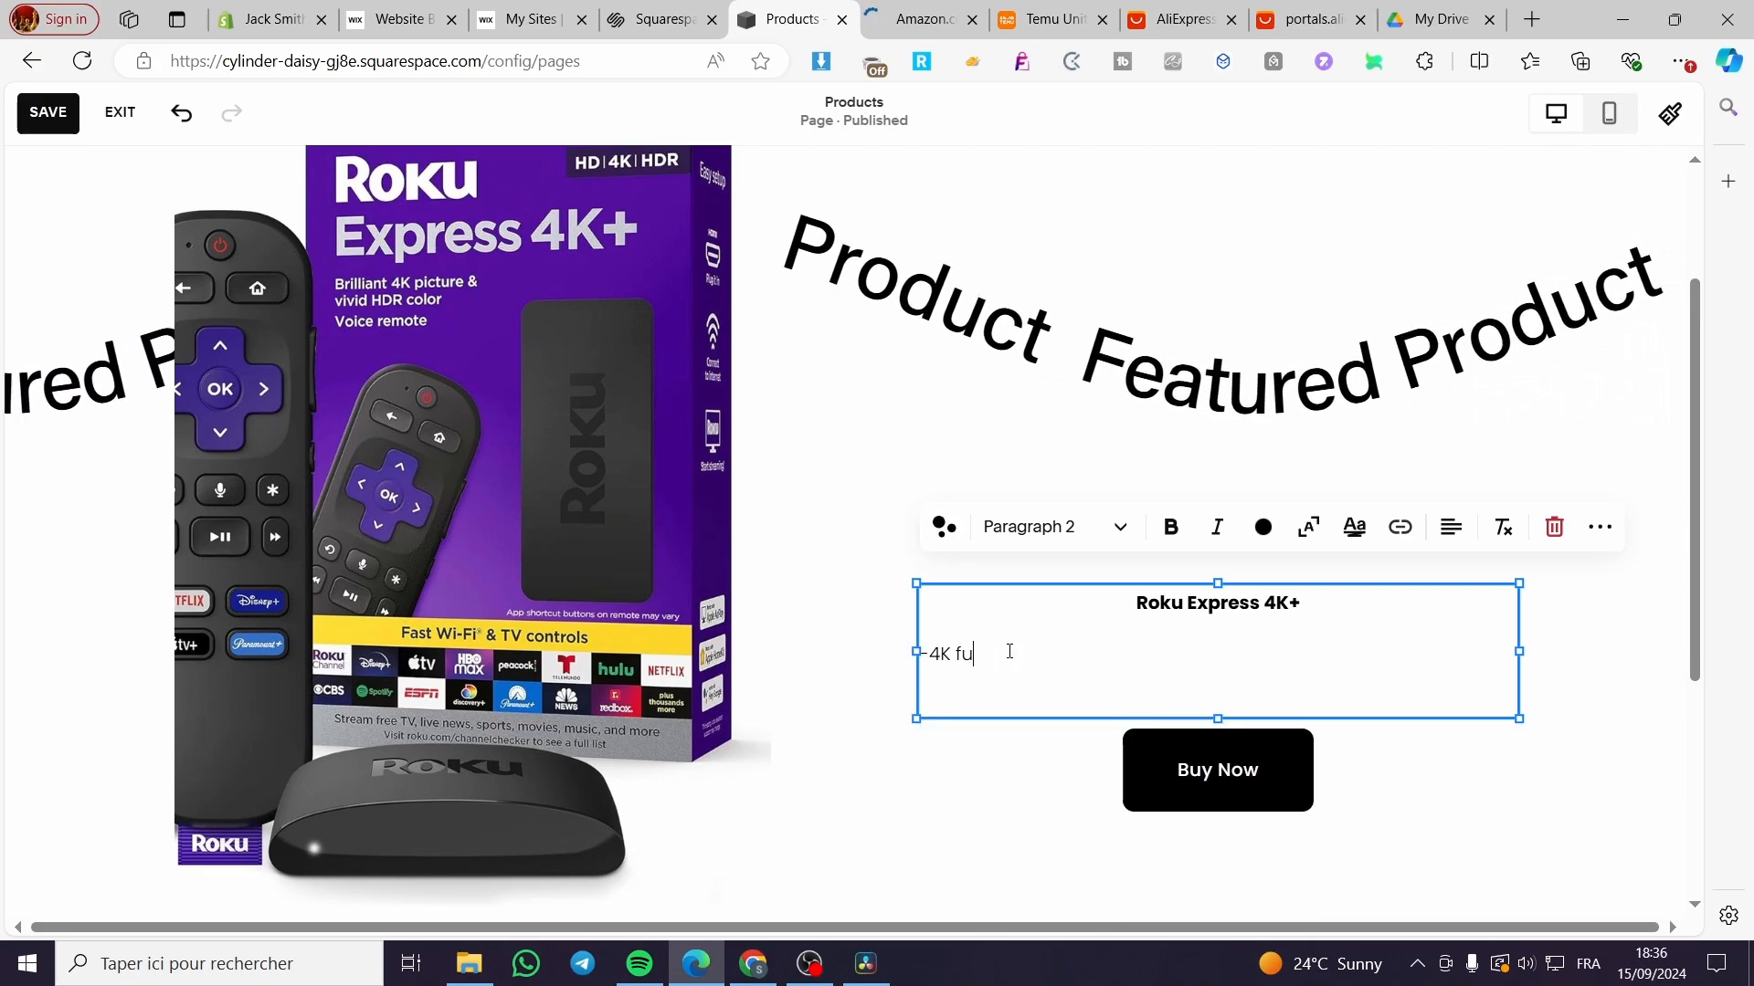
pyautogui.hotkey('ctrl', 'v')
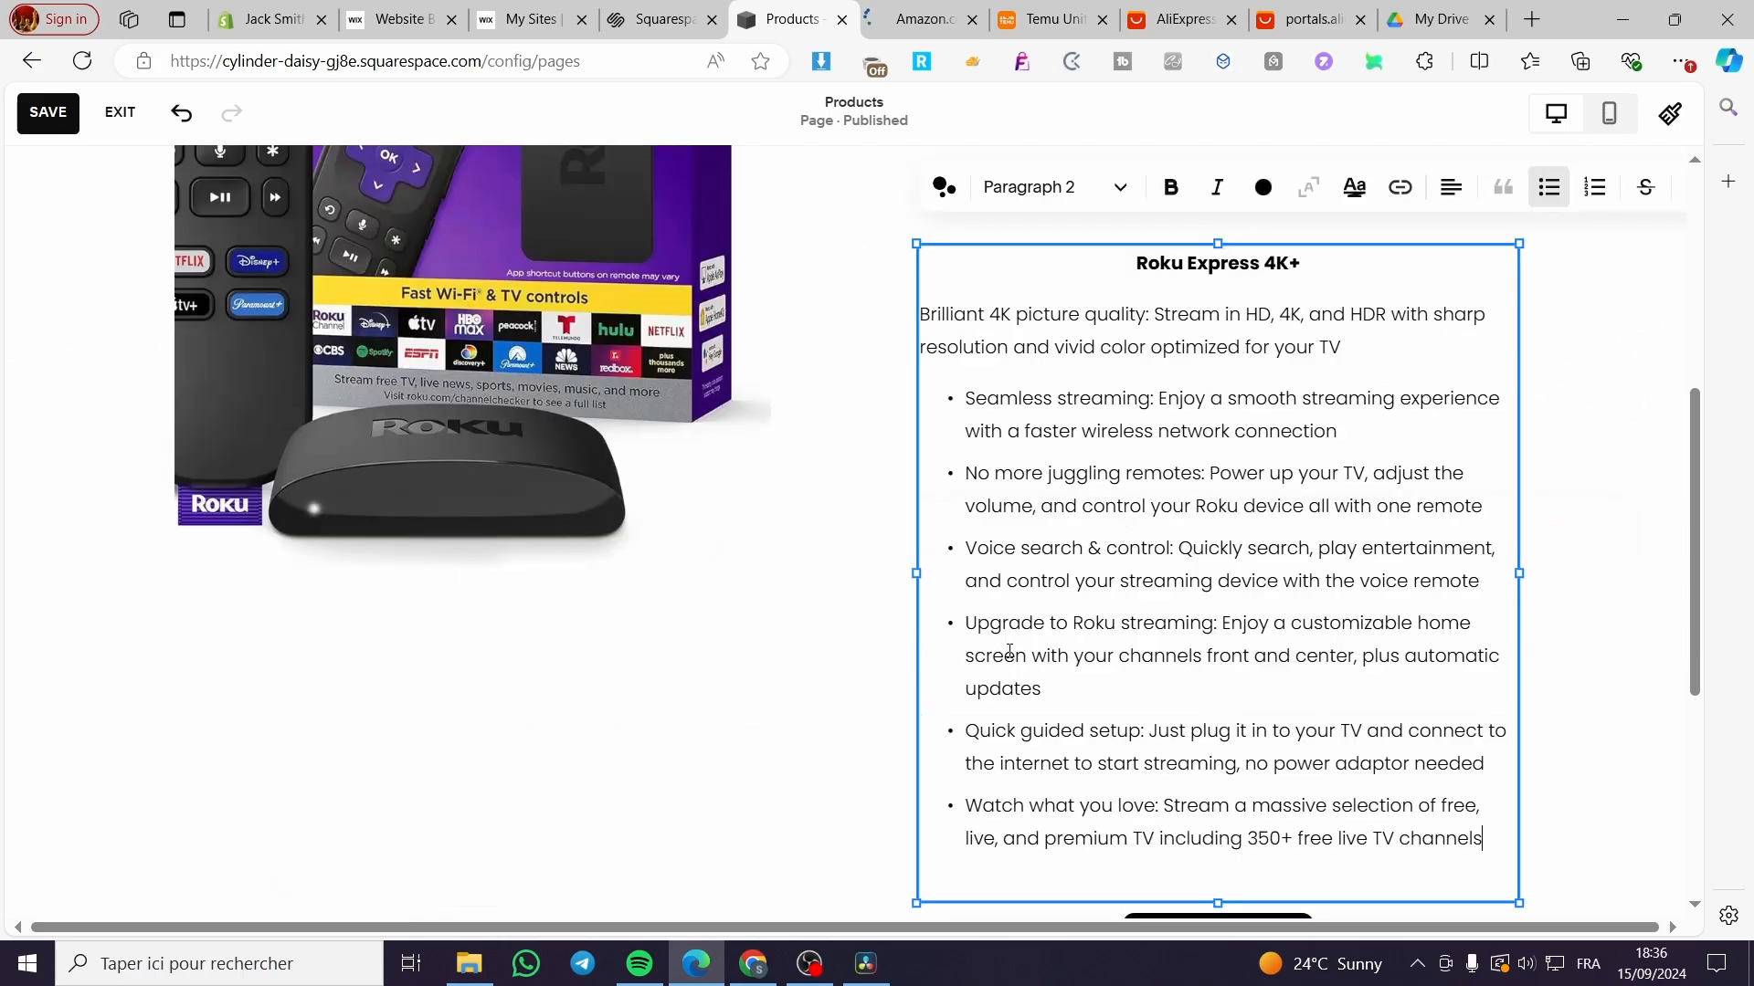
pyautogui.scroll(3, 1311, 663)
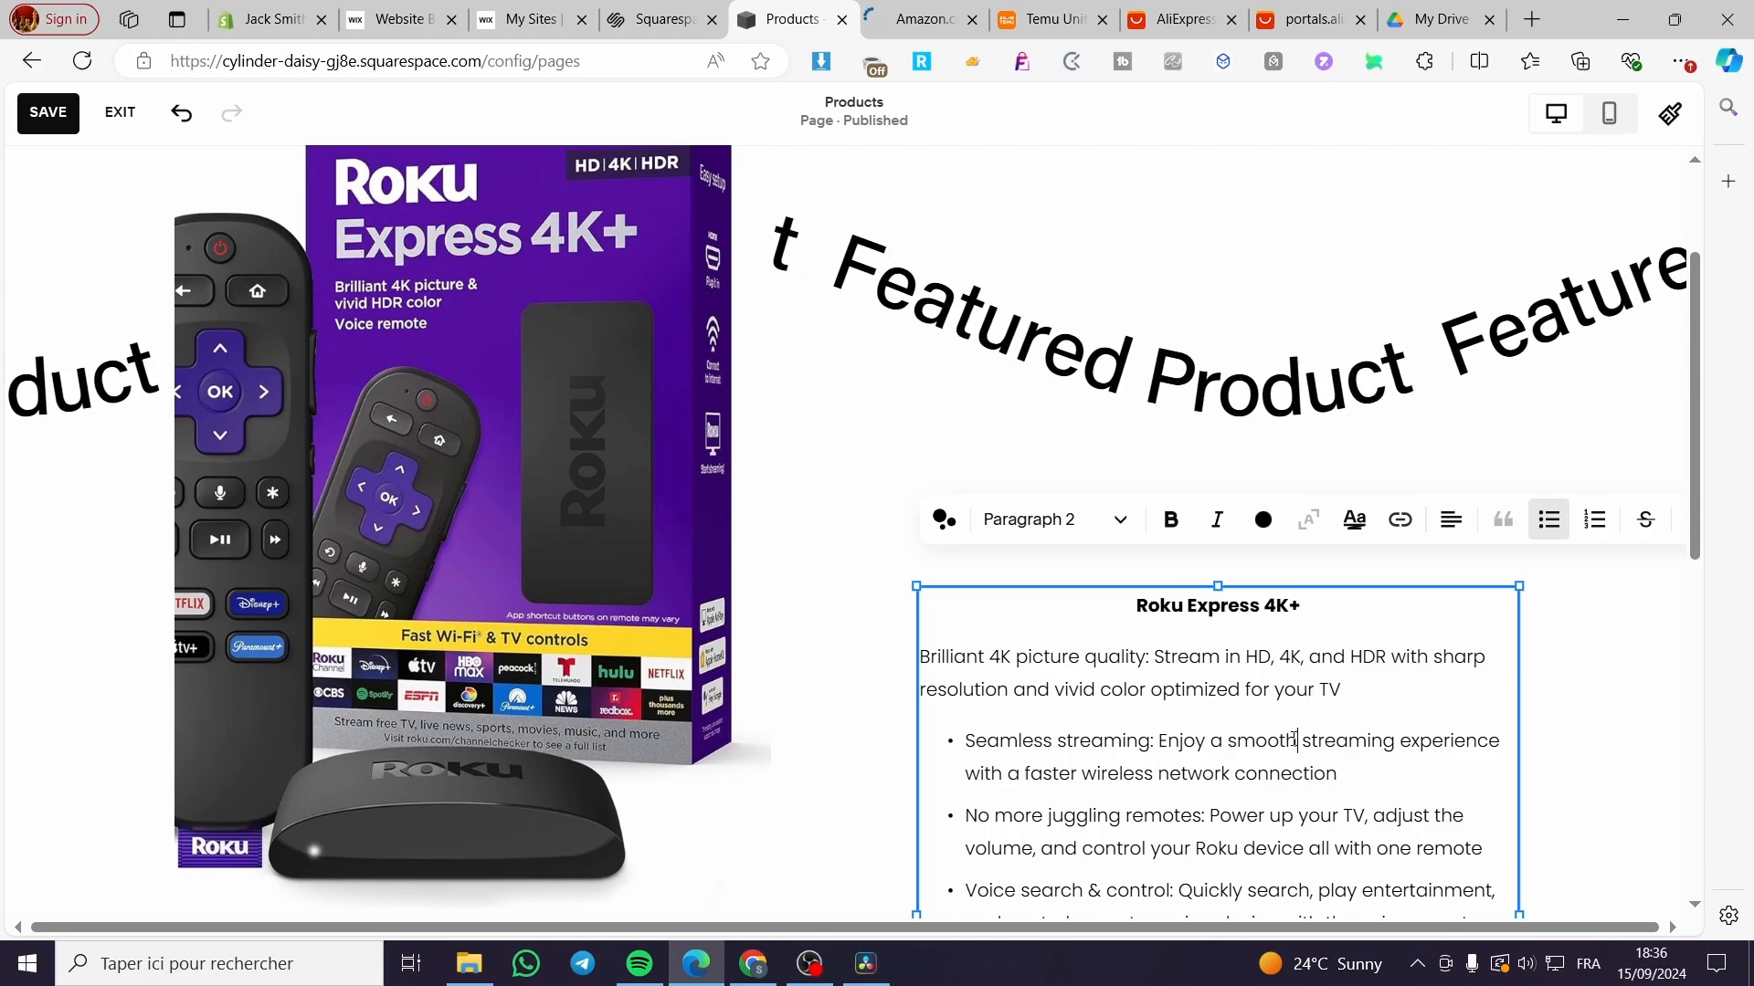
pyautogui.click(1548, 670)
# Step: Move the text block beside the Roku image and delete the scrolling Featured Product banner
pyautogui.moveTo(1368, 773); pyautogui.dragTo(1353, 306)
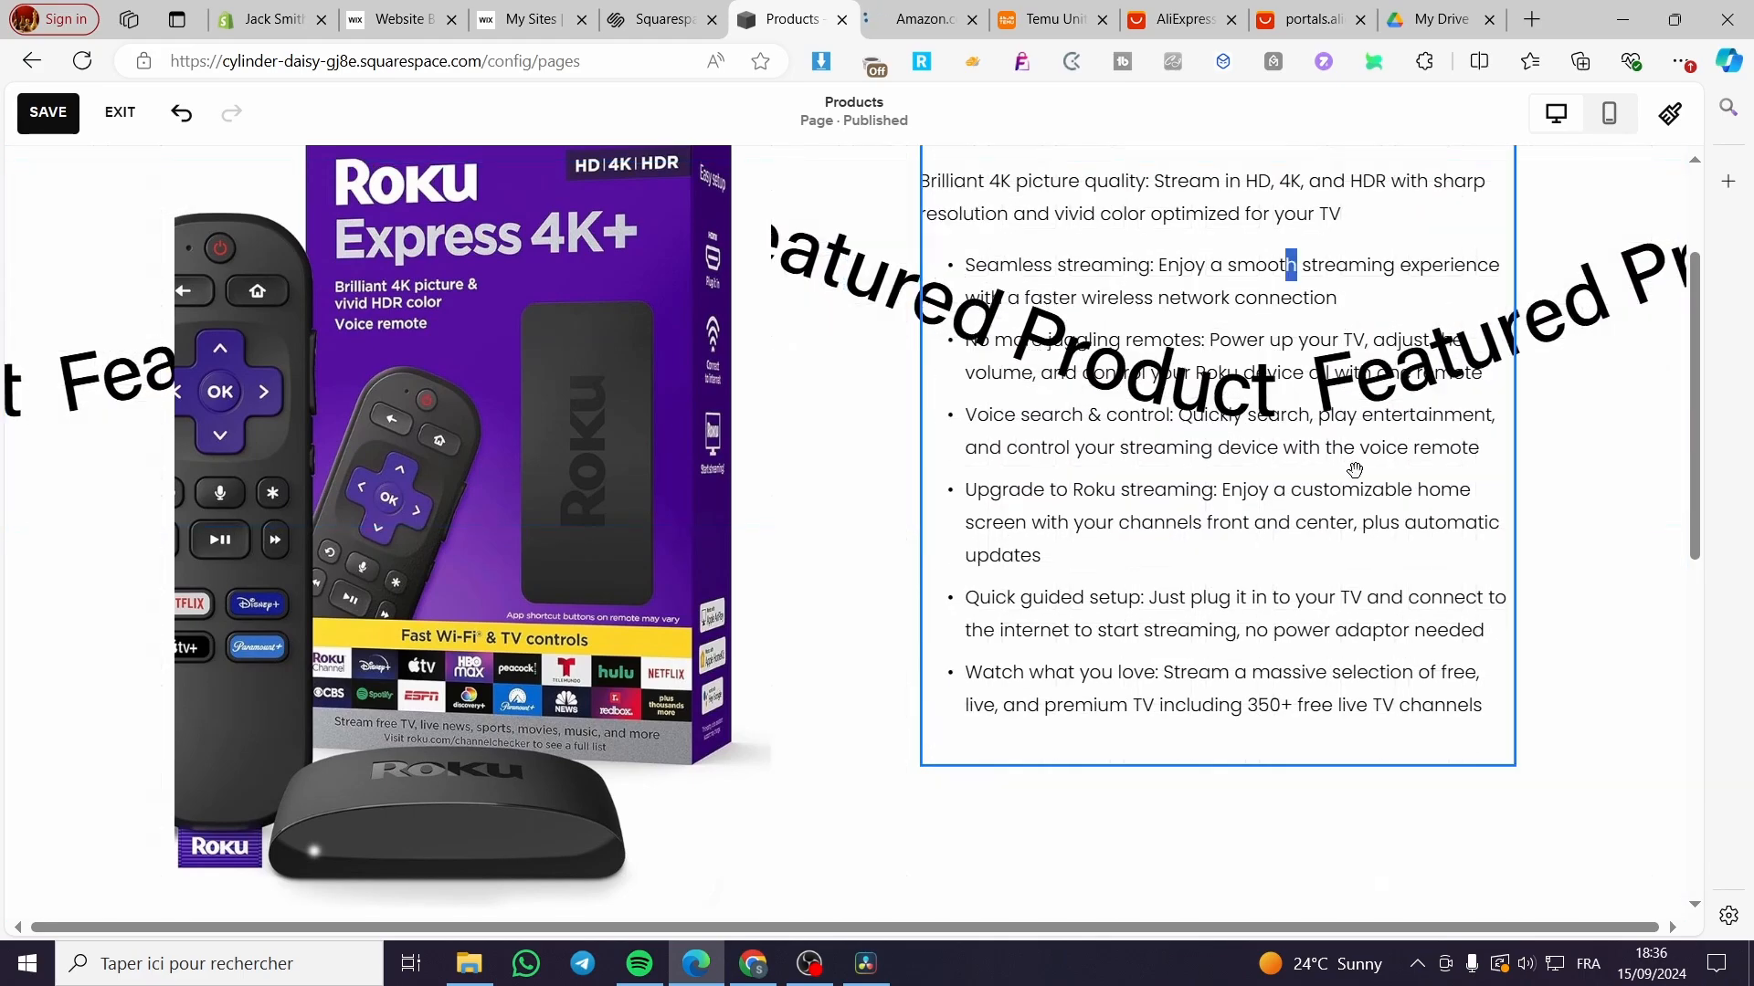
pyautogui.scroll(1, 1355, 630)
pyautogui.click(1574, 439)
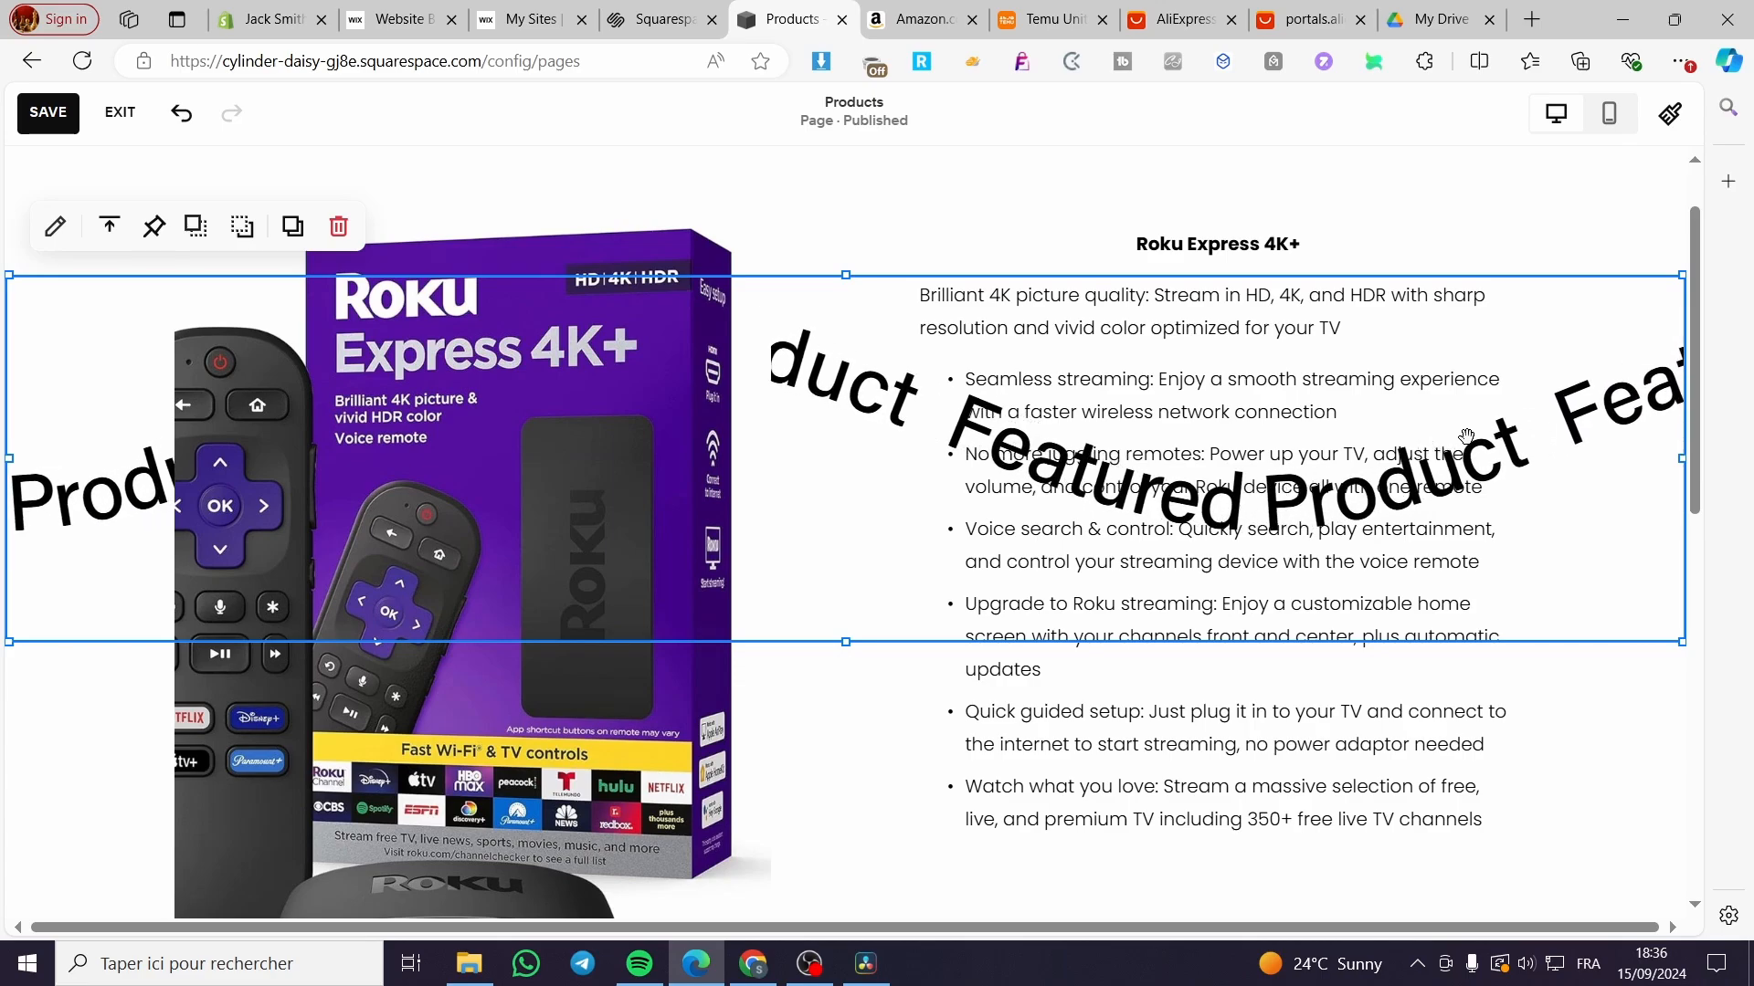
pyautogui.press('Delete')
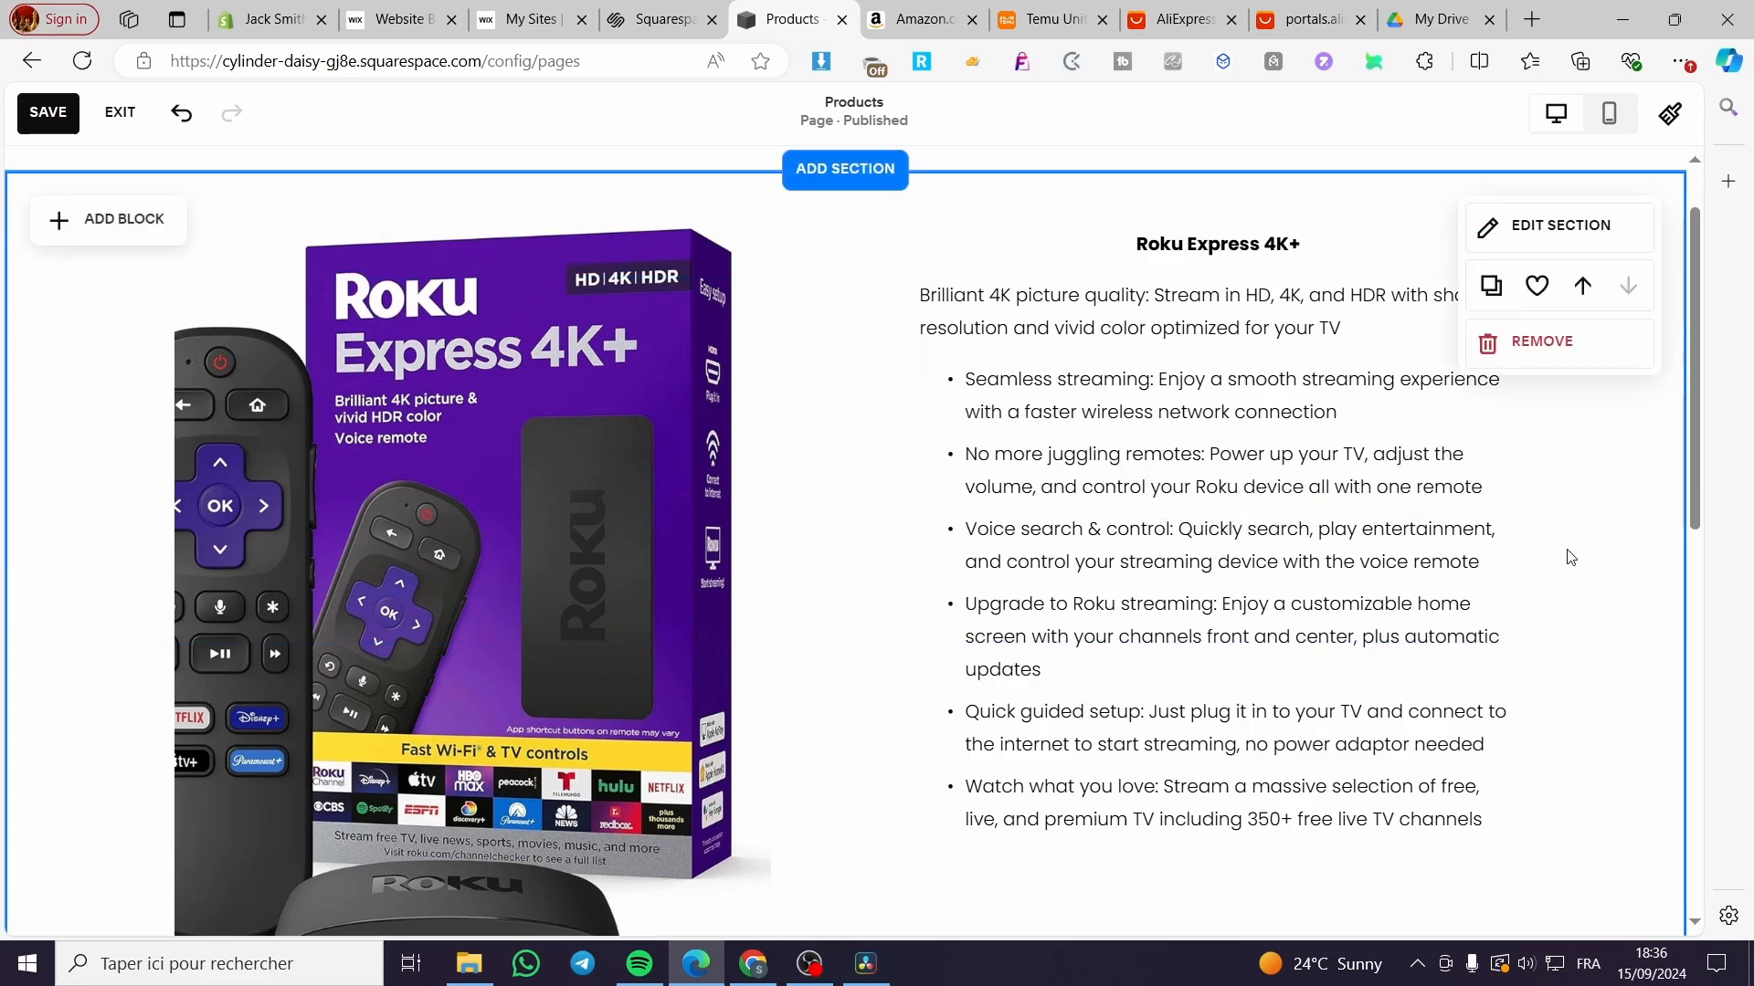
# Step: Move the Buy Now button up beneath the feature list and open its link entry
pyautogui.scroll(-2, 1225, 827)
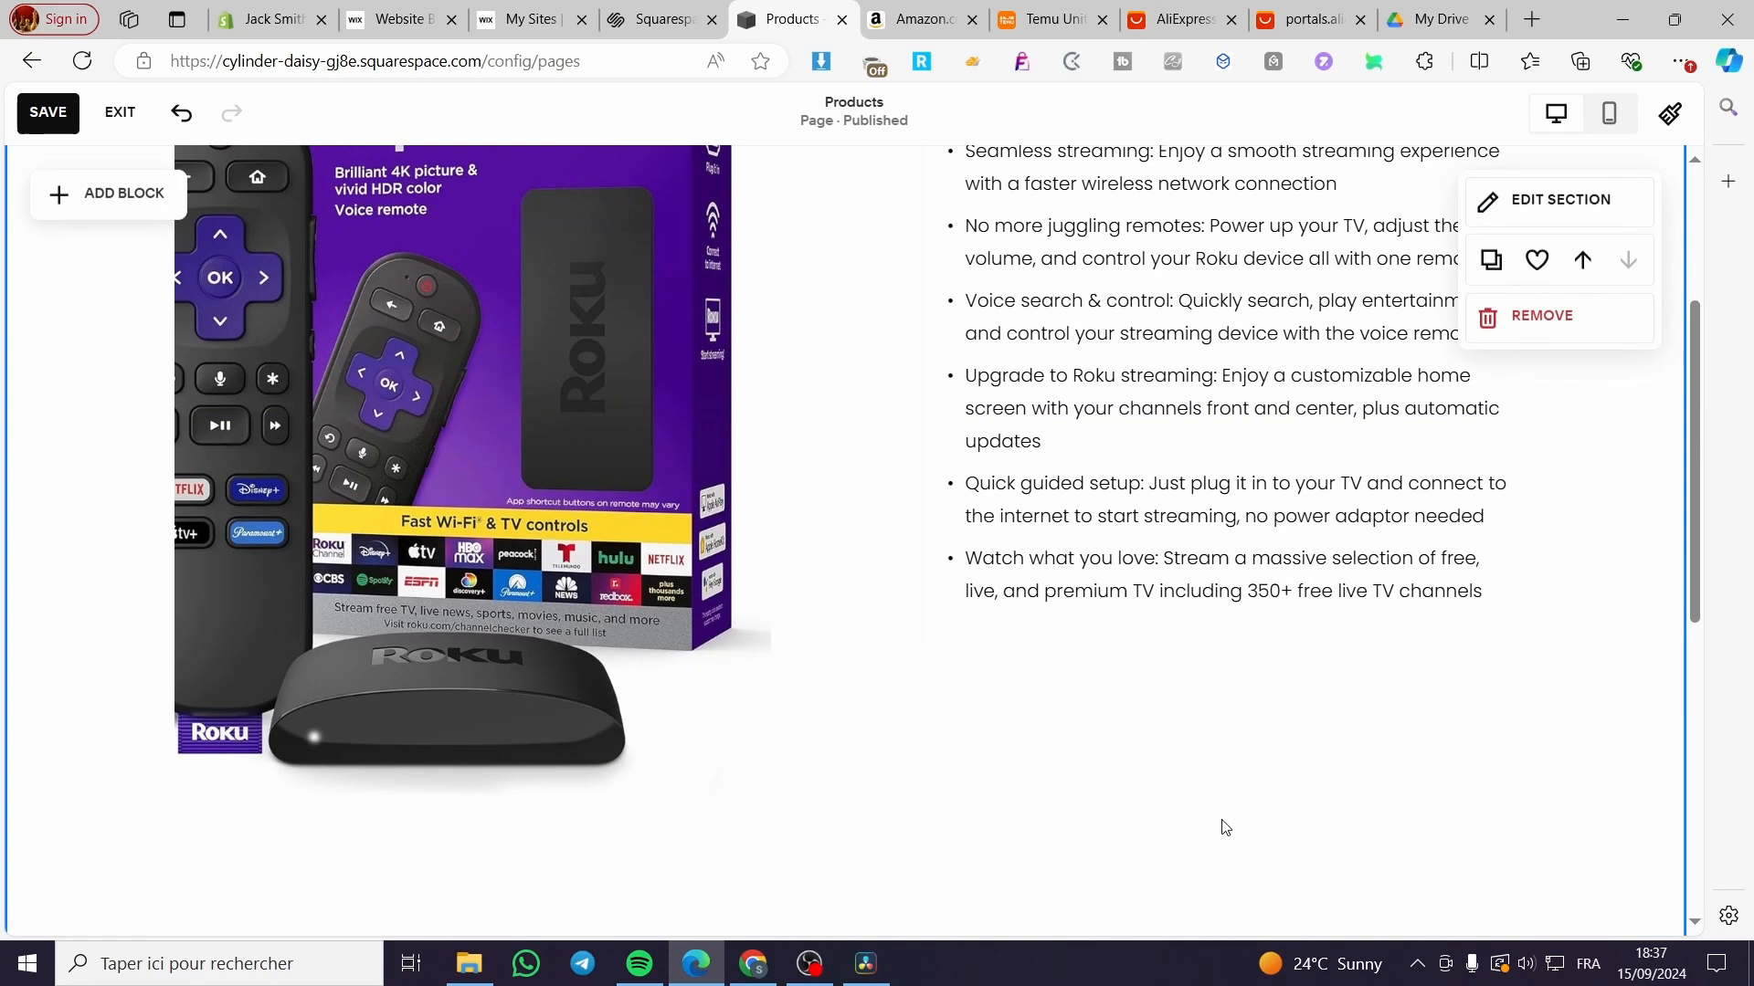
pyautogui.scroll(-4, 1225, 827)
pyautogui.moveTo(1220, 694); pyautogui.dragTo(1210, 274)
pyautogui.scroll(2, 1202, 607)
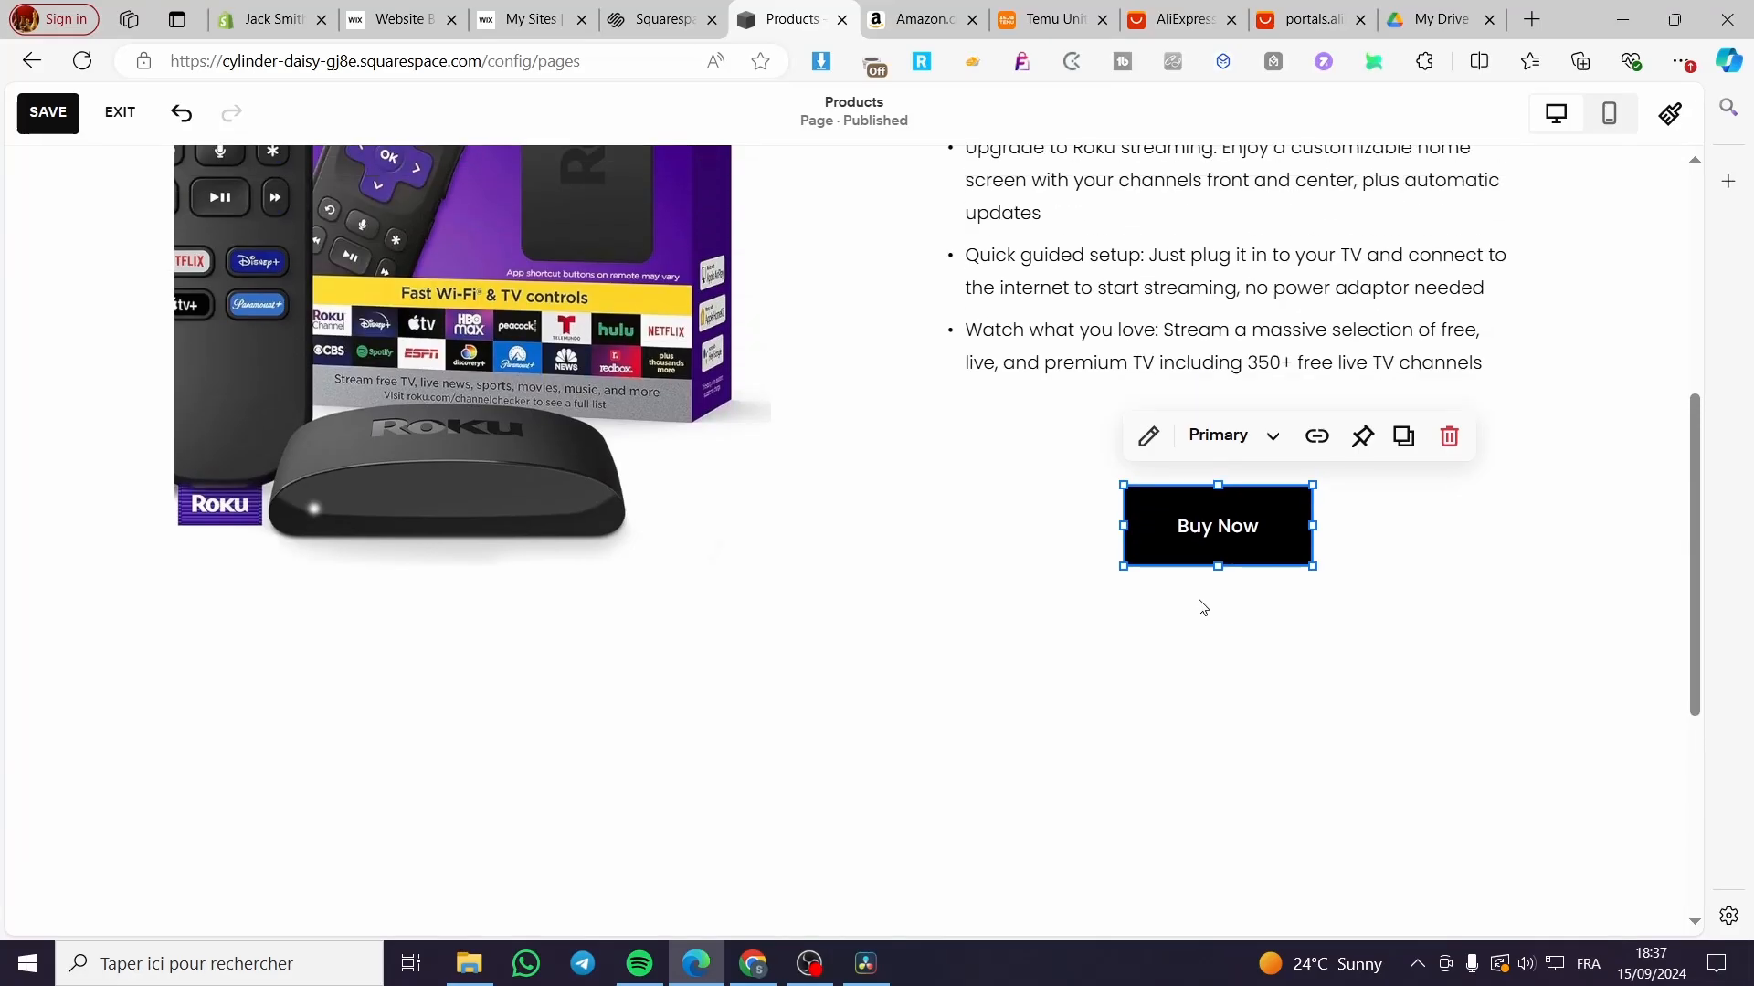
pyautogui.scroll(1, 1202, 607)
pyautogui.moveTo(1217, 655); pyautogui.dragTo(1220, 596)
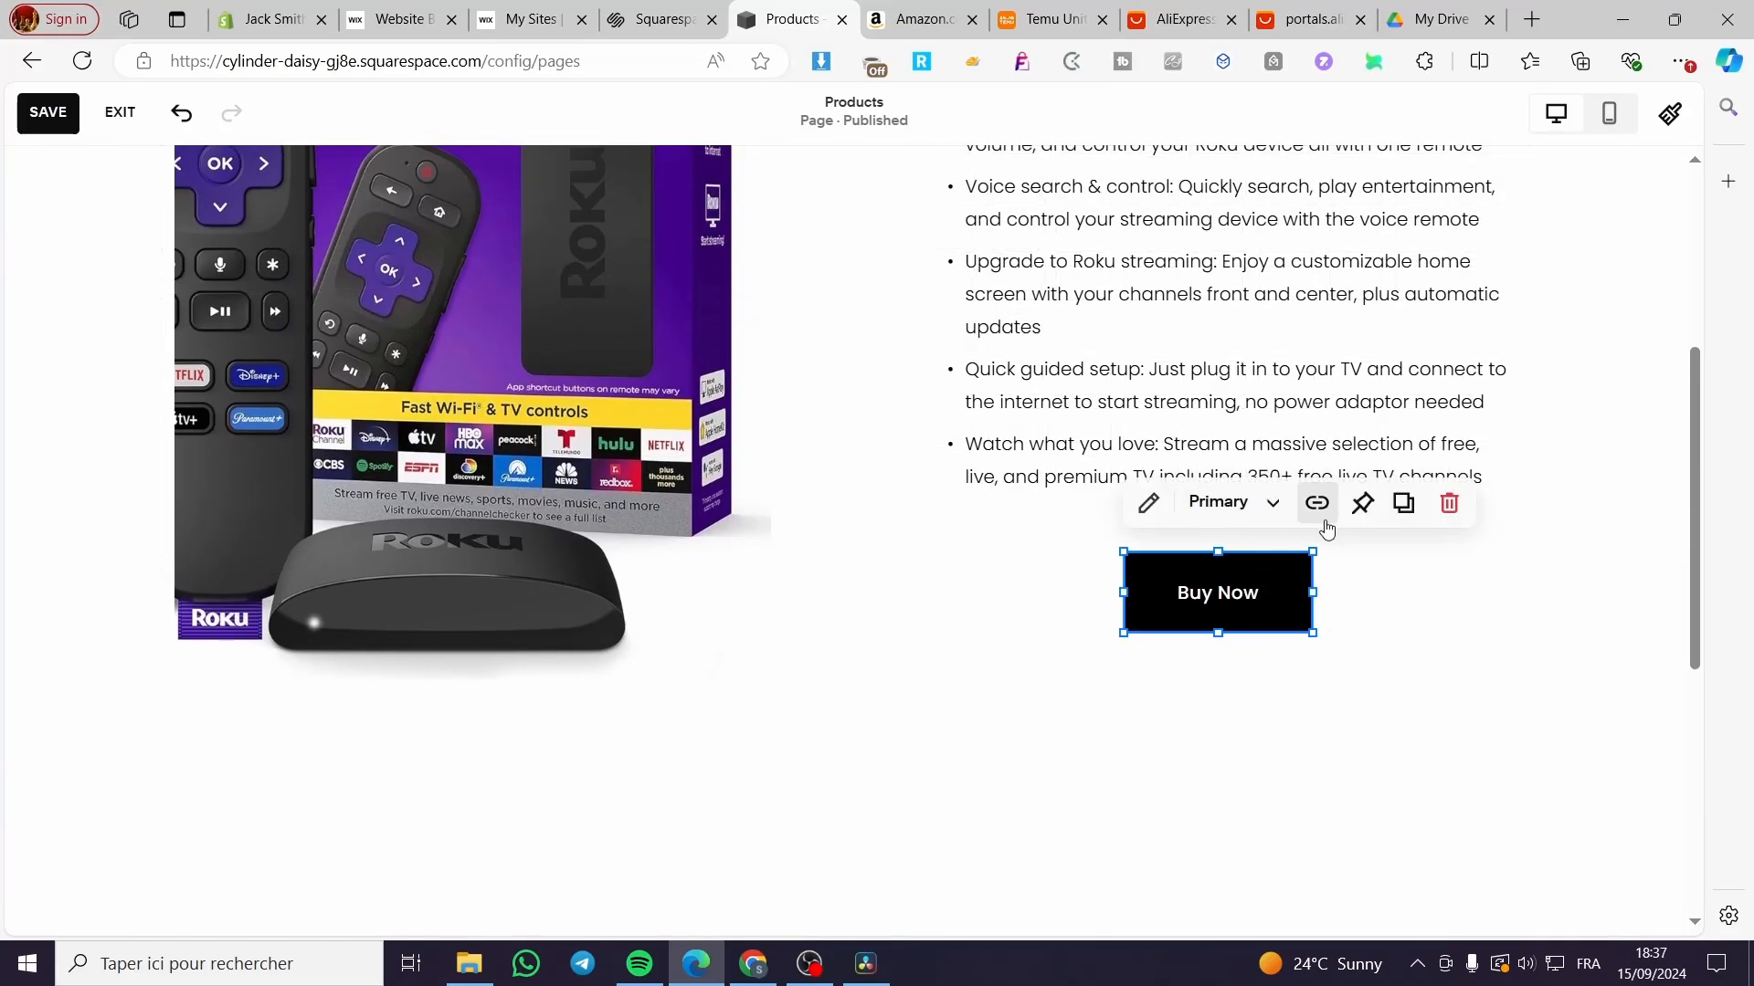
pyautogui.doubleClick(1240, 615)
pyautogui.click(1505, 589)
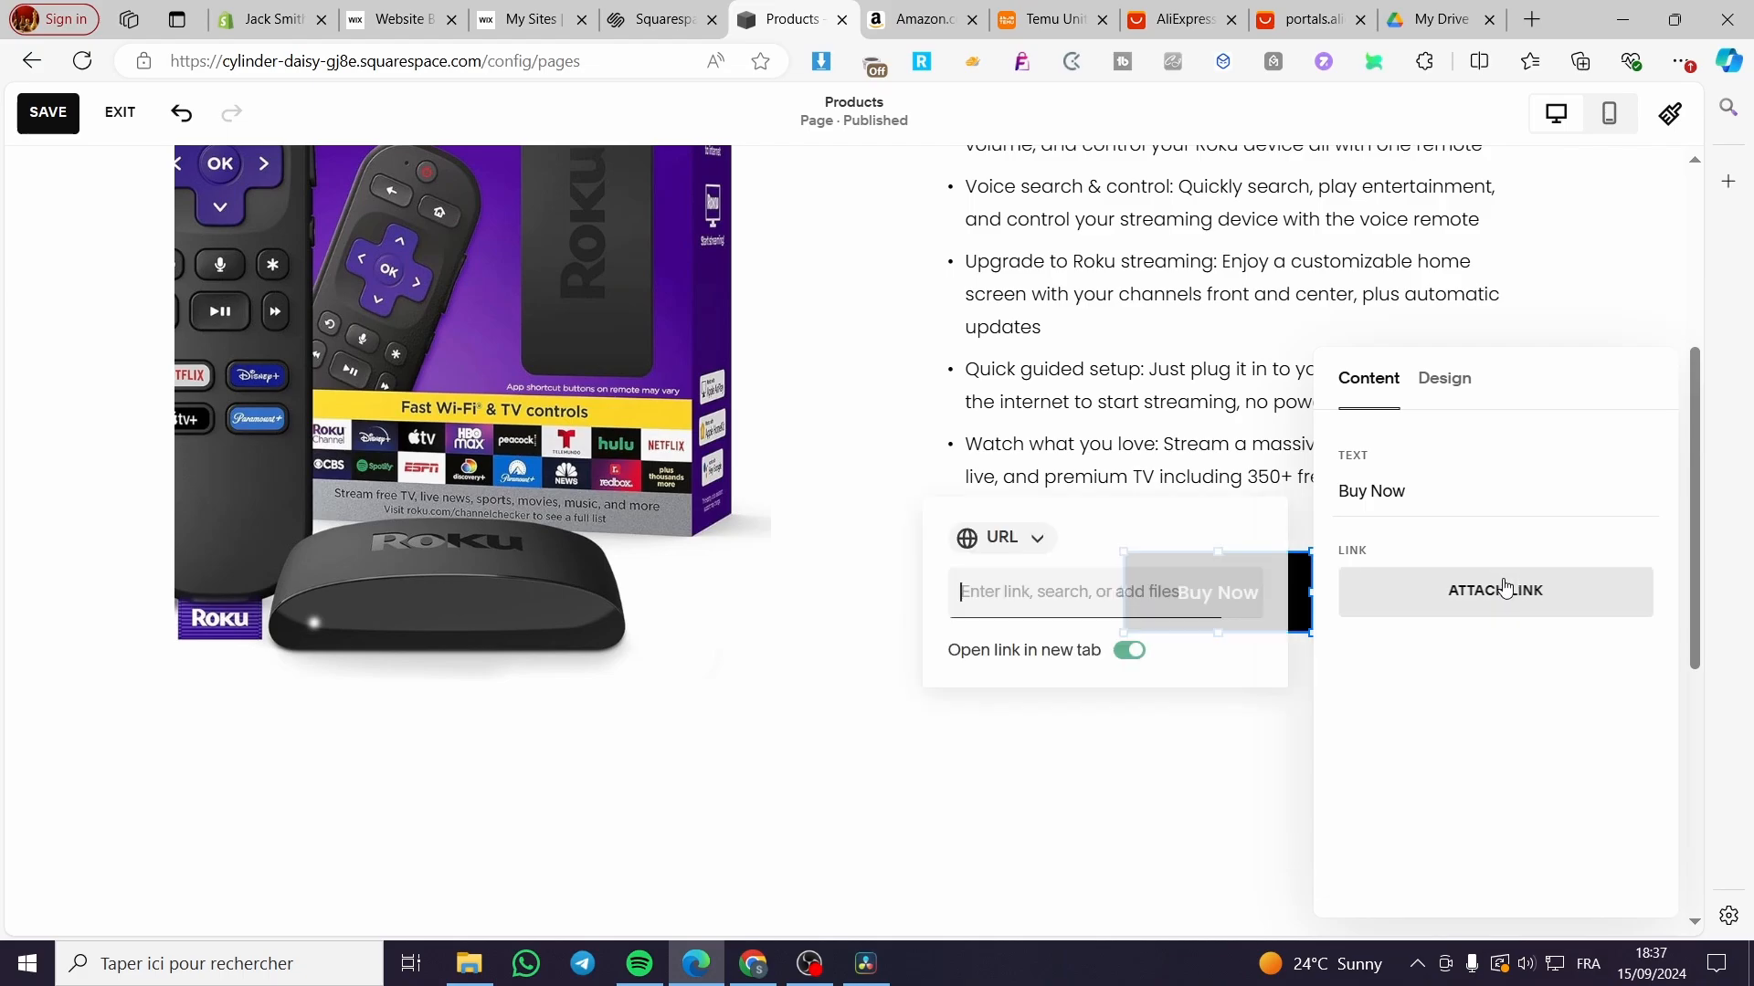
# Step: Generate an amzn.to short affiliate link for the Roku page via SiteStripe and copy it
pyautogui.click(1026, 595)
pyautogui.click(918, 19)
pyautogui.scroll(1, 800, 470)
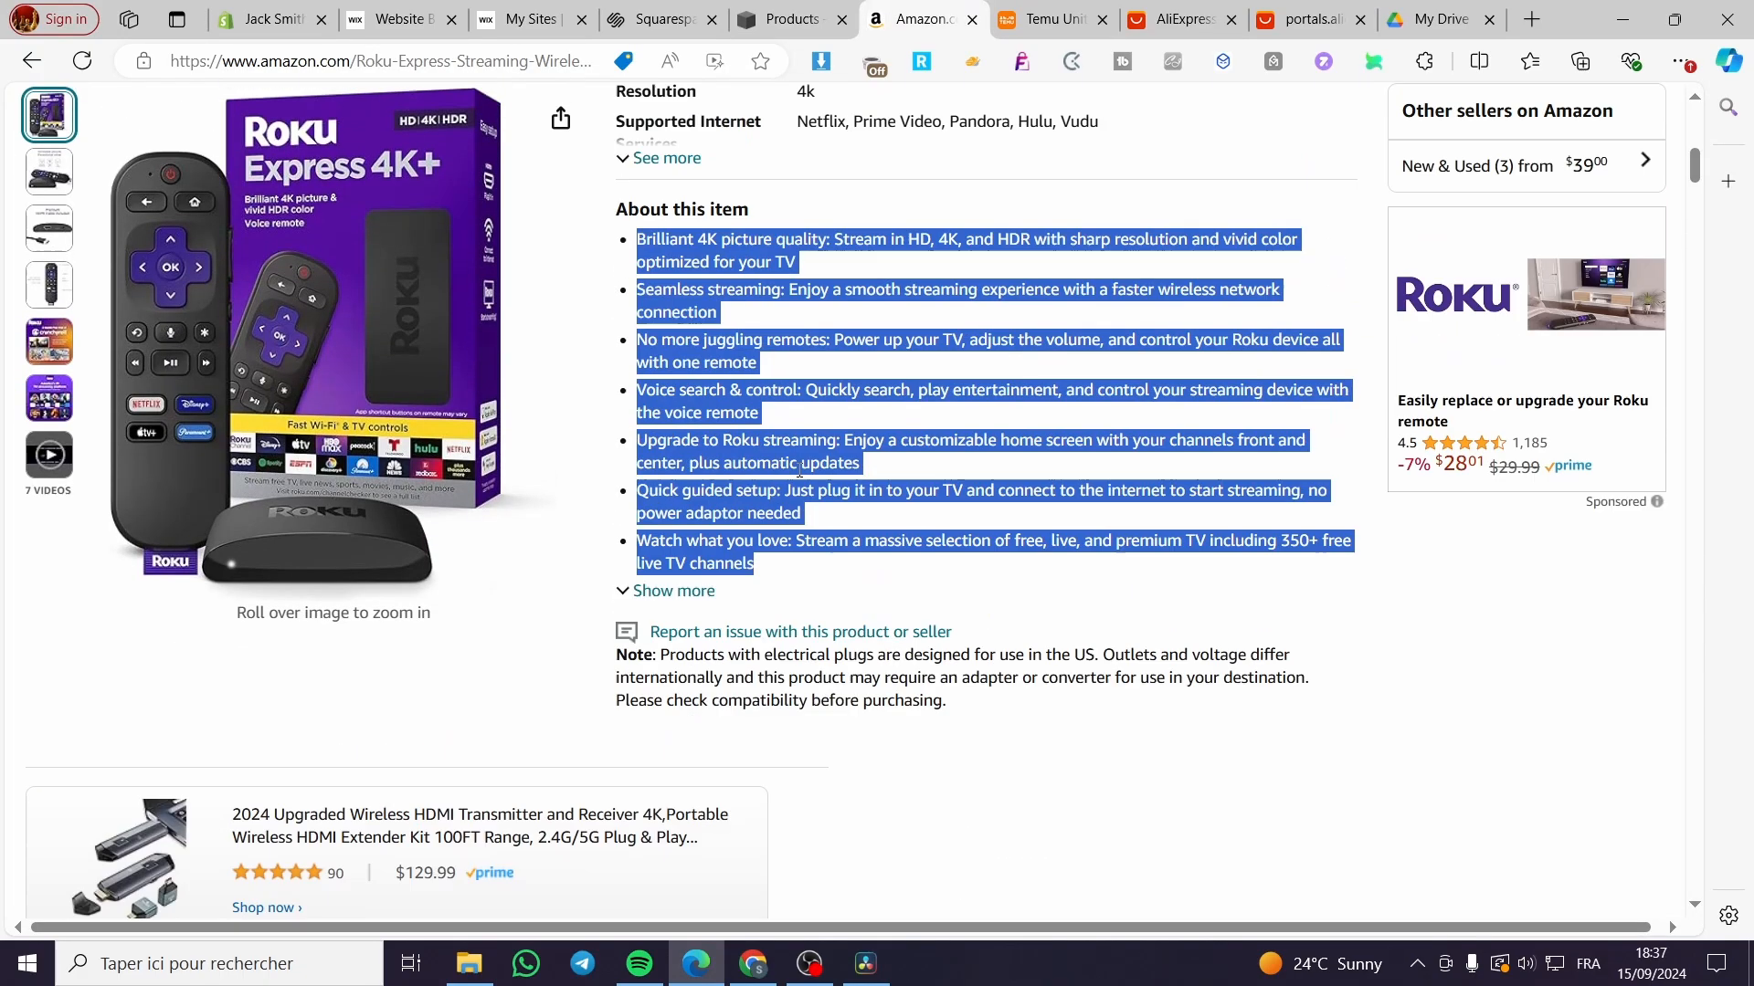
pyautogui.scroll(4, 801, 470)
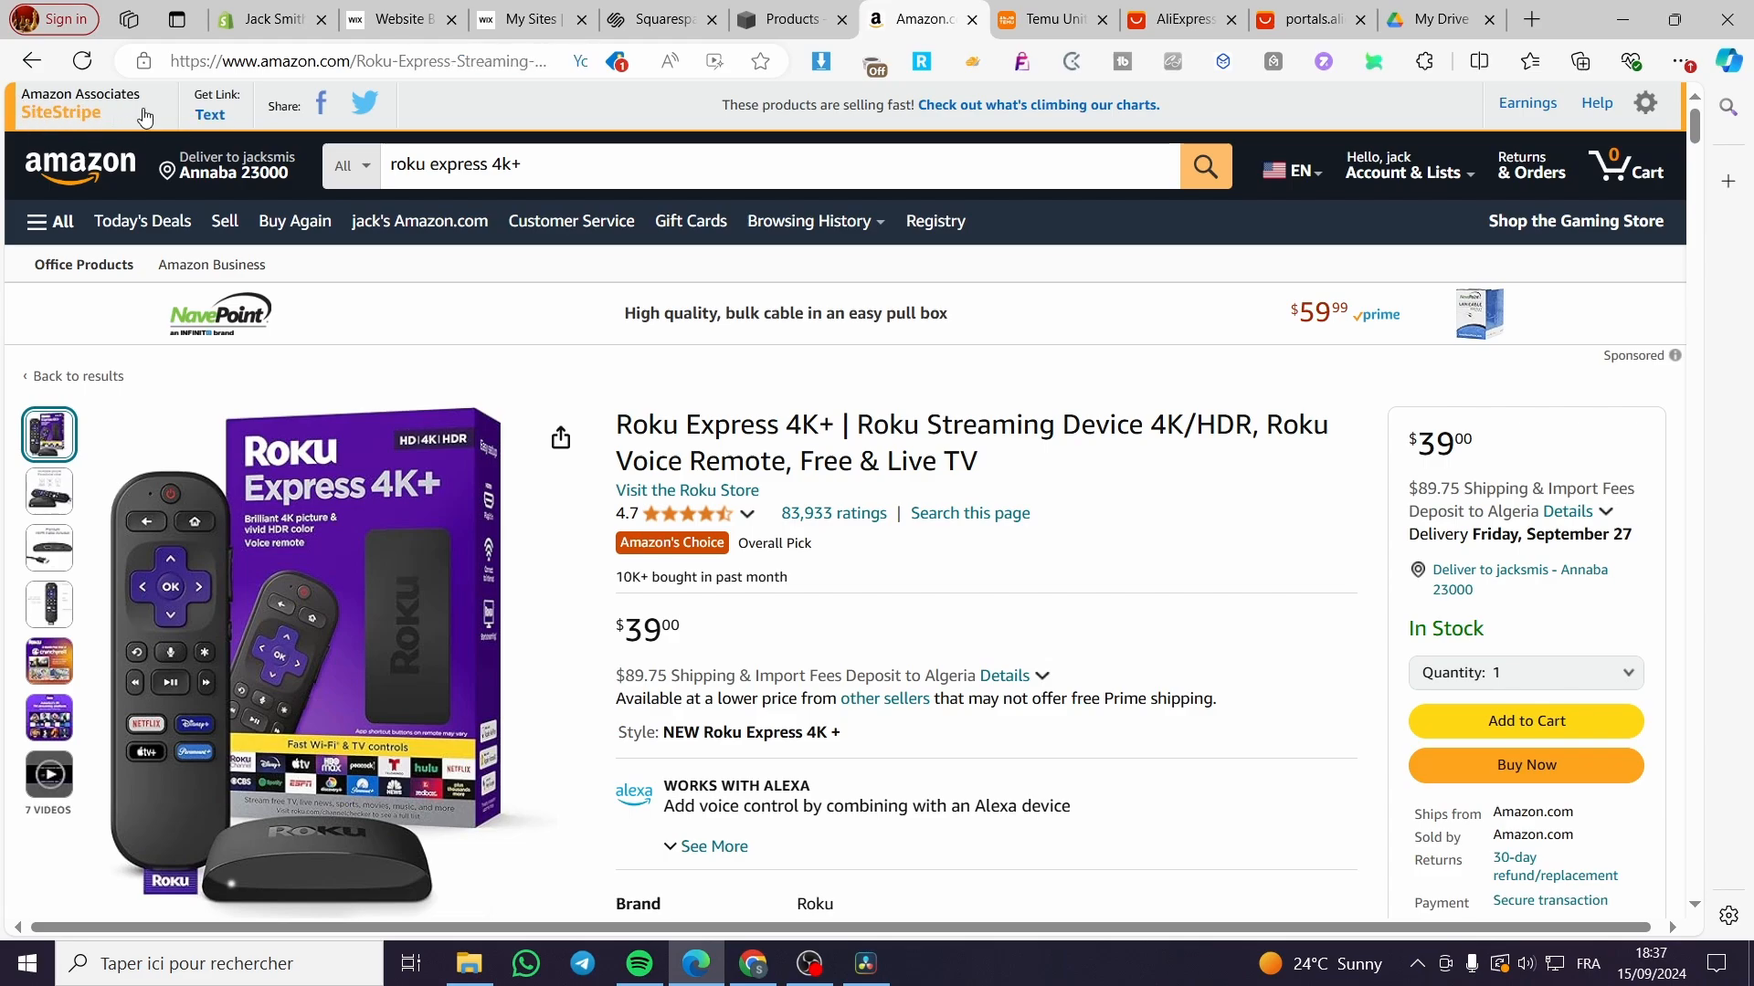
pyautogui.click(209, 116)
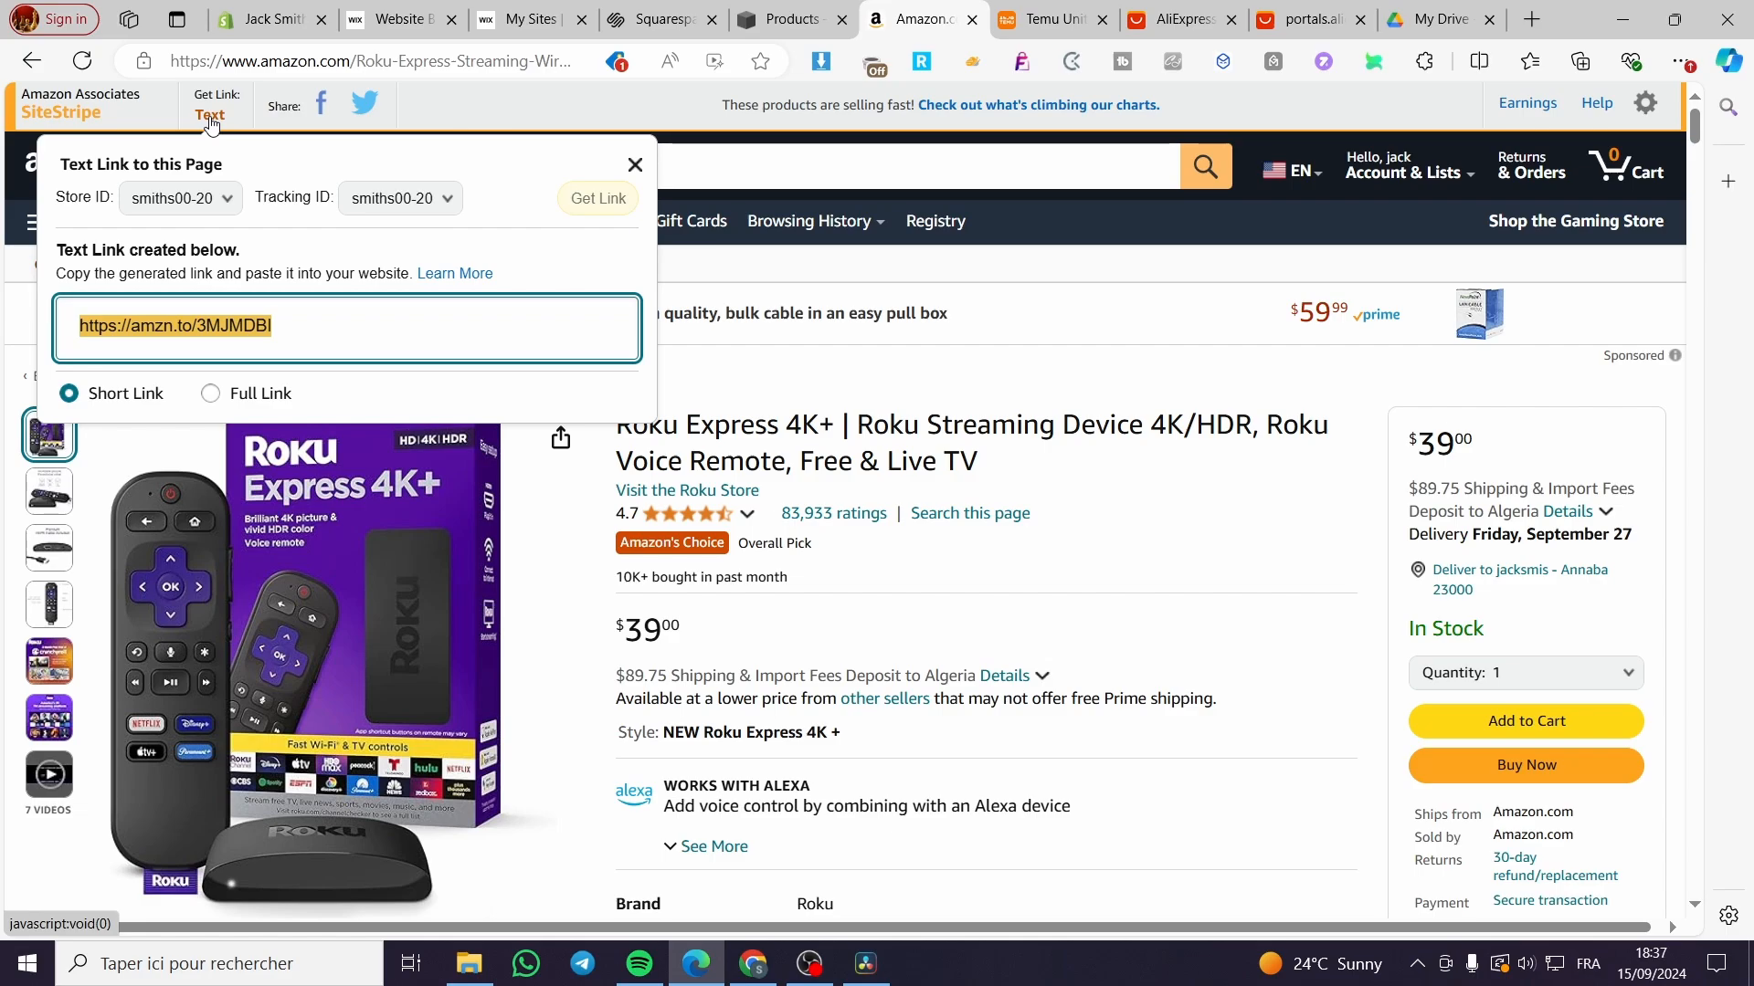
pyautogui.click(211, 394)
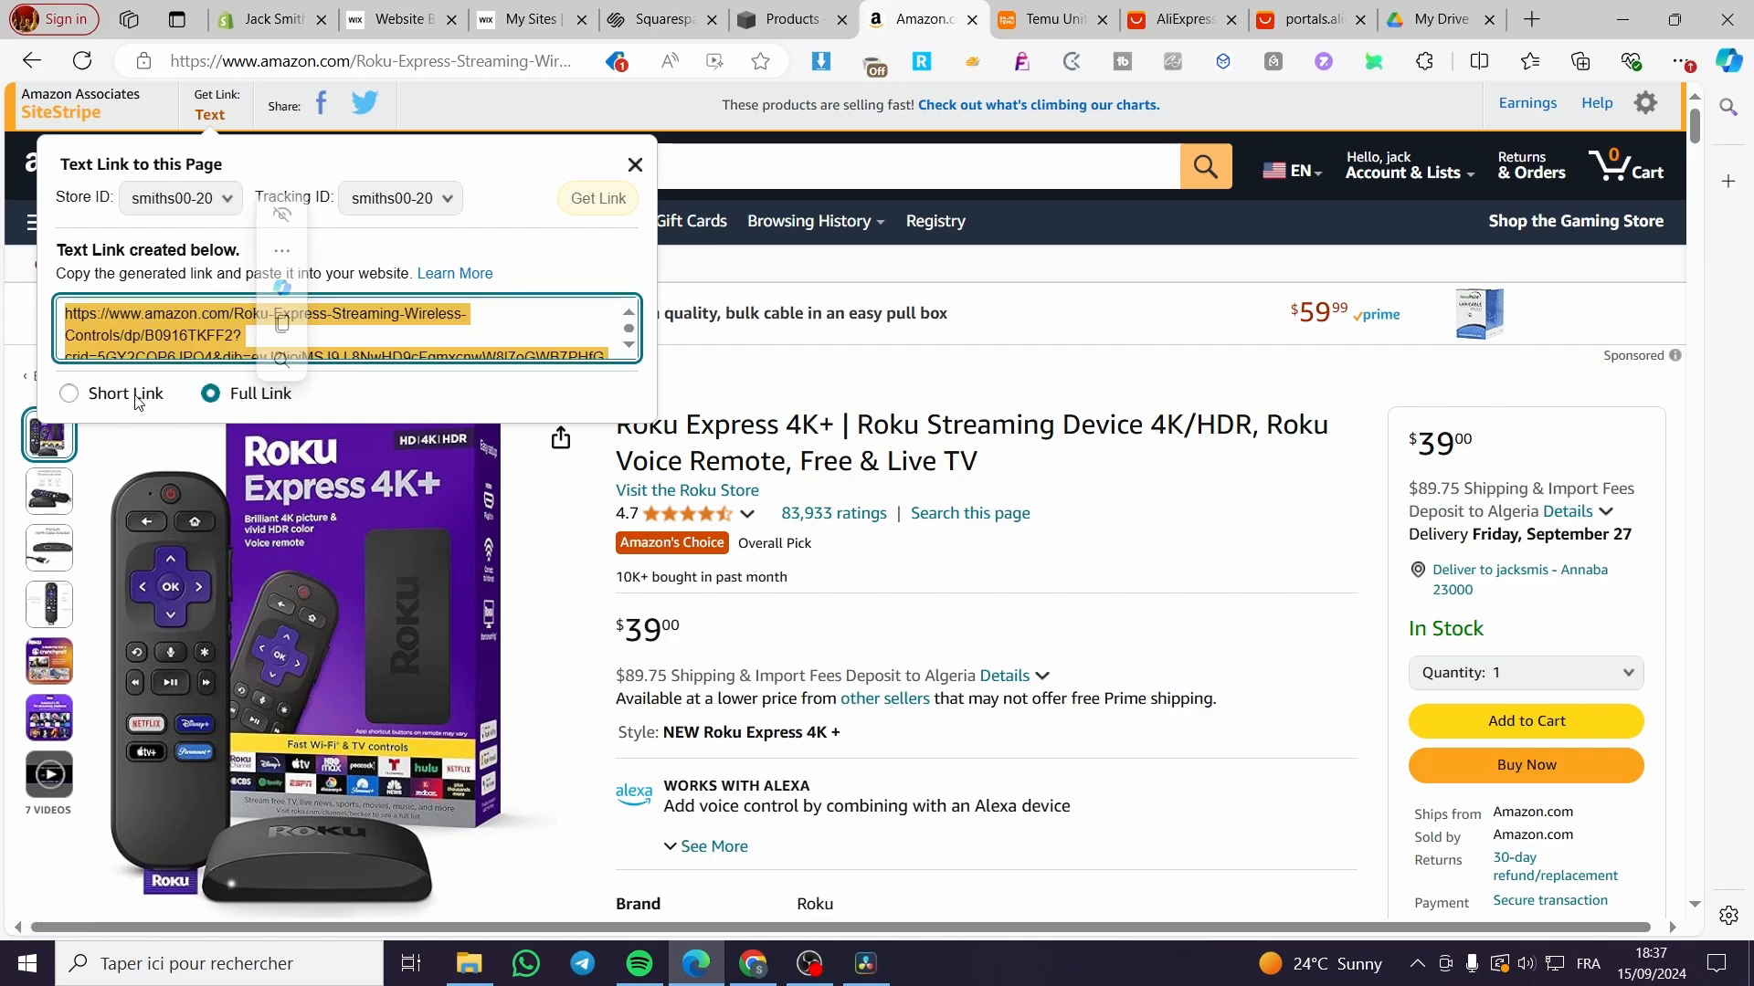
pyautogui.scroll(-3, 179, 343)
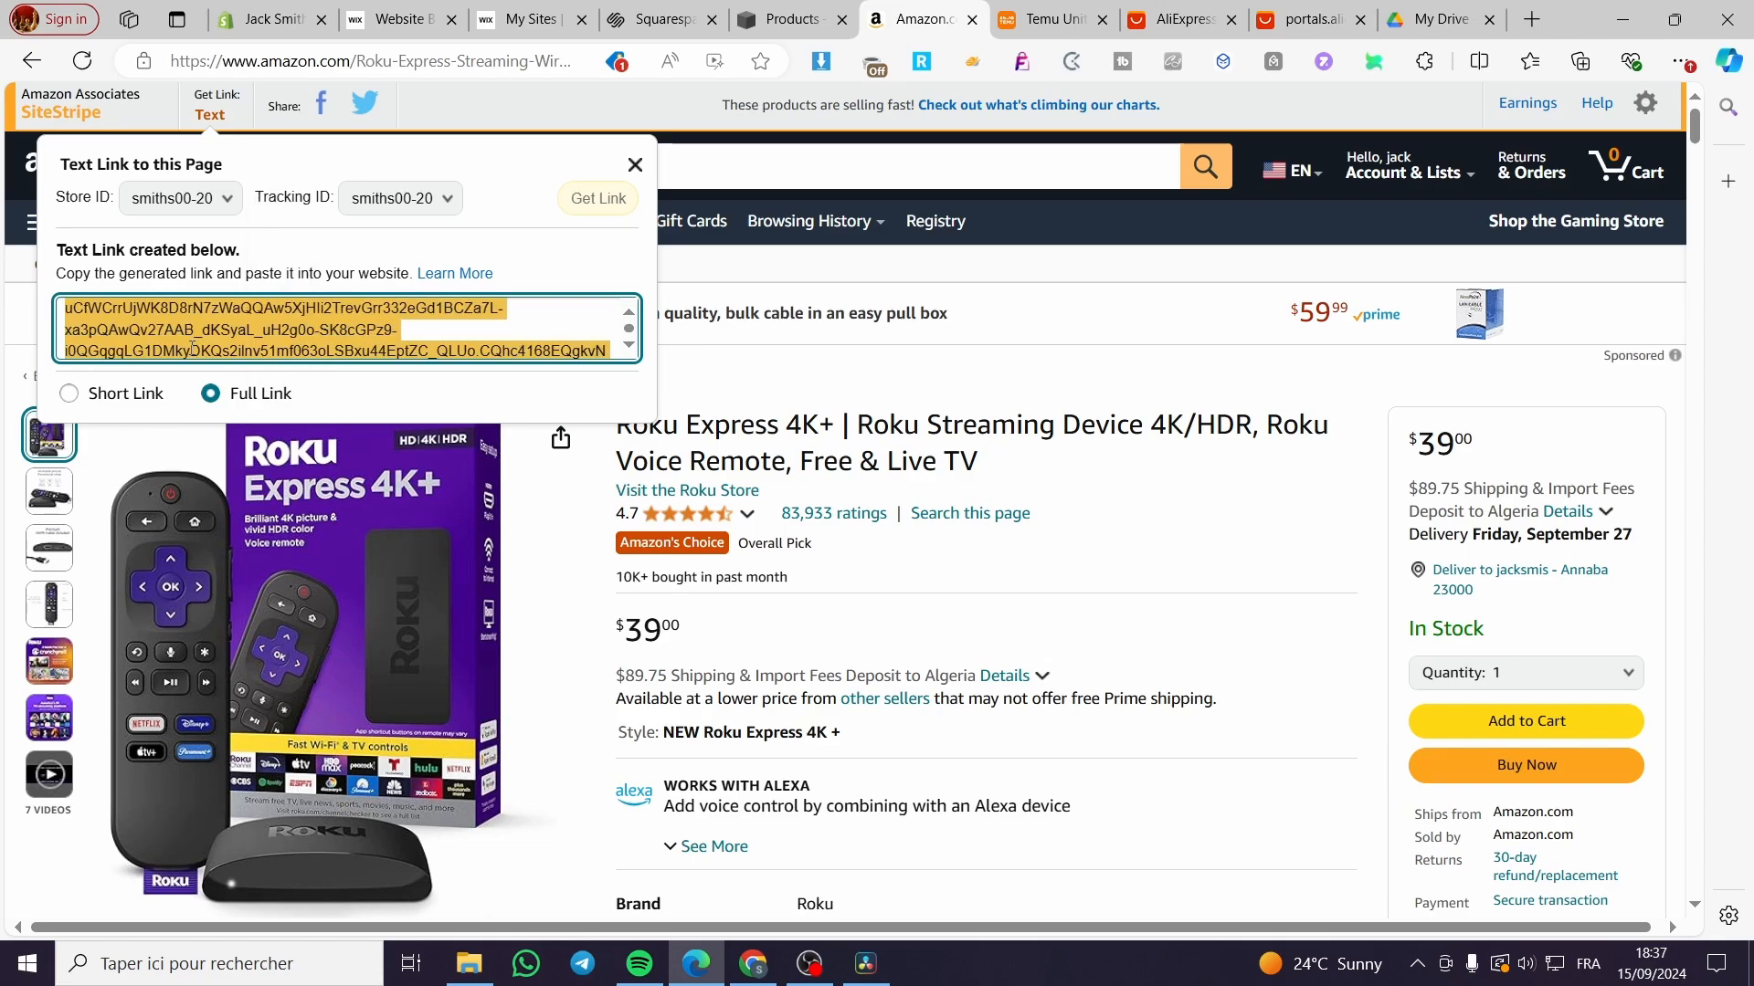
pyautogui.click(141, 388)
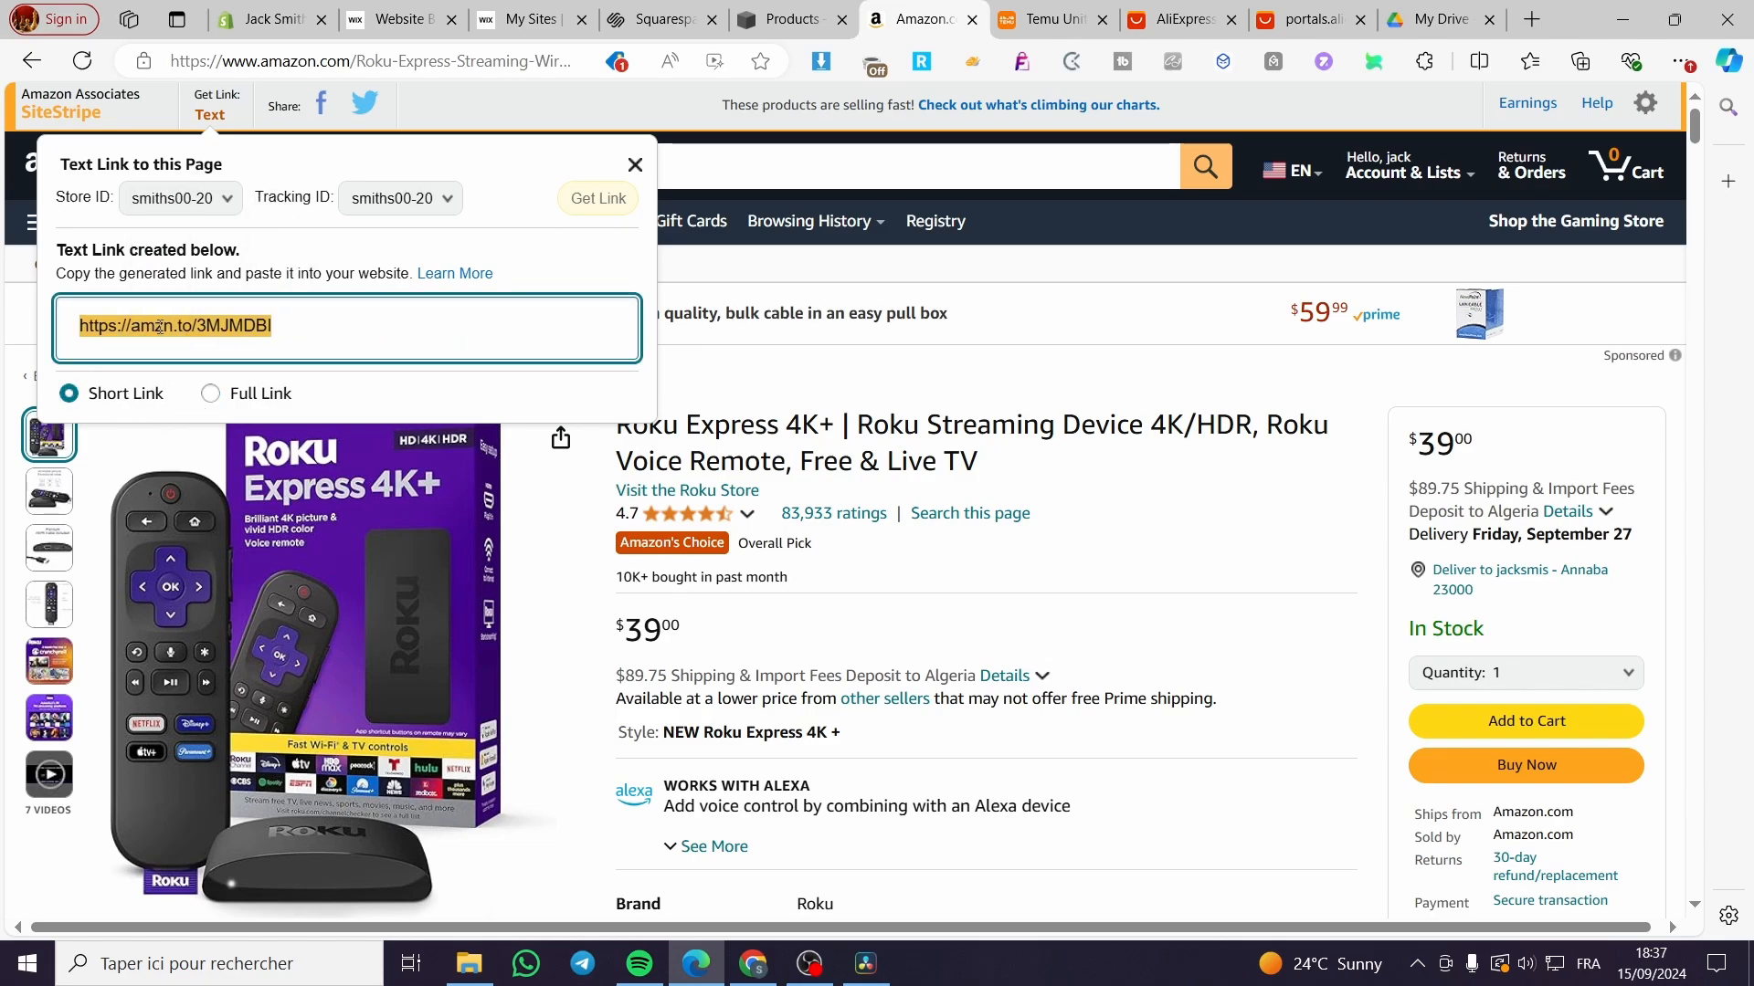
pyautogui.rightClick(160, 327)
pyautogui.click(229, 346)
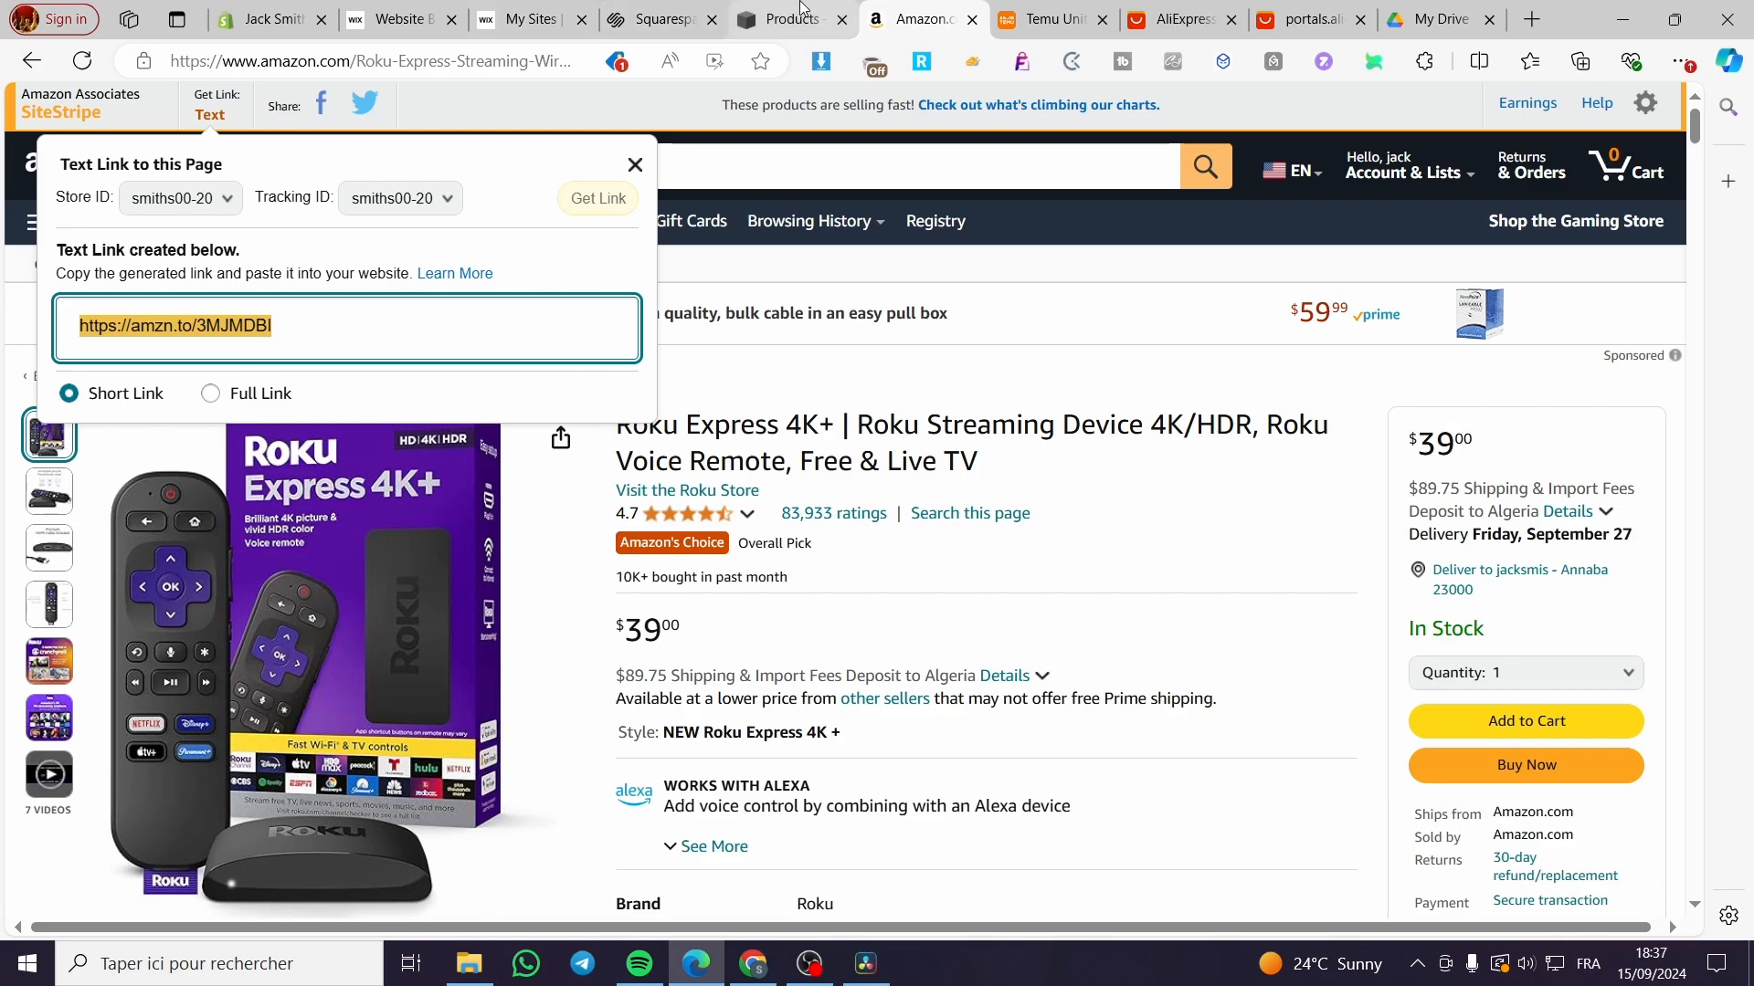
pyautogui.click(785, 19)
# Step: Paste the amzn.to short link as the Buy Now button's URL and apply it
pyautogui.write('https://amzn.to/3MJMDBI')
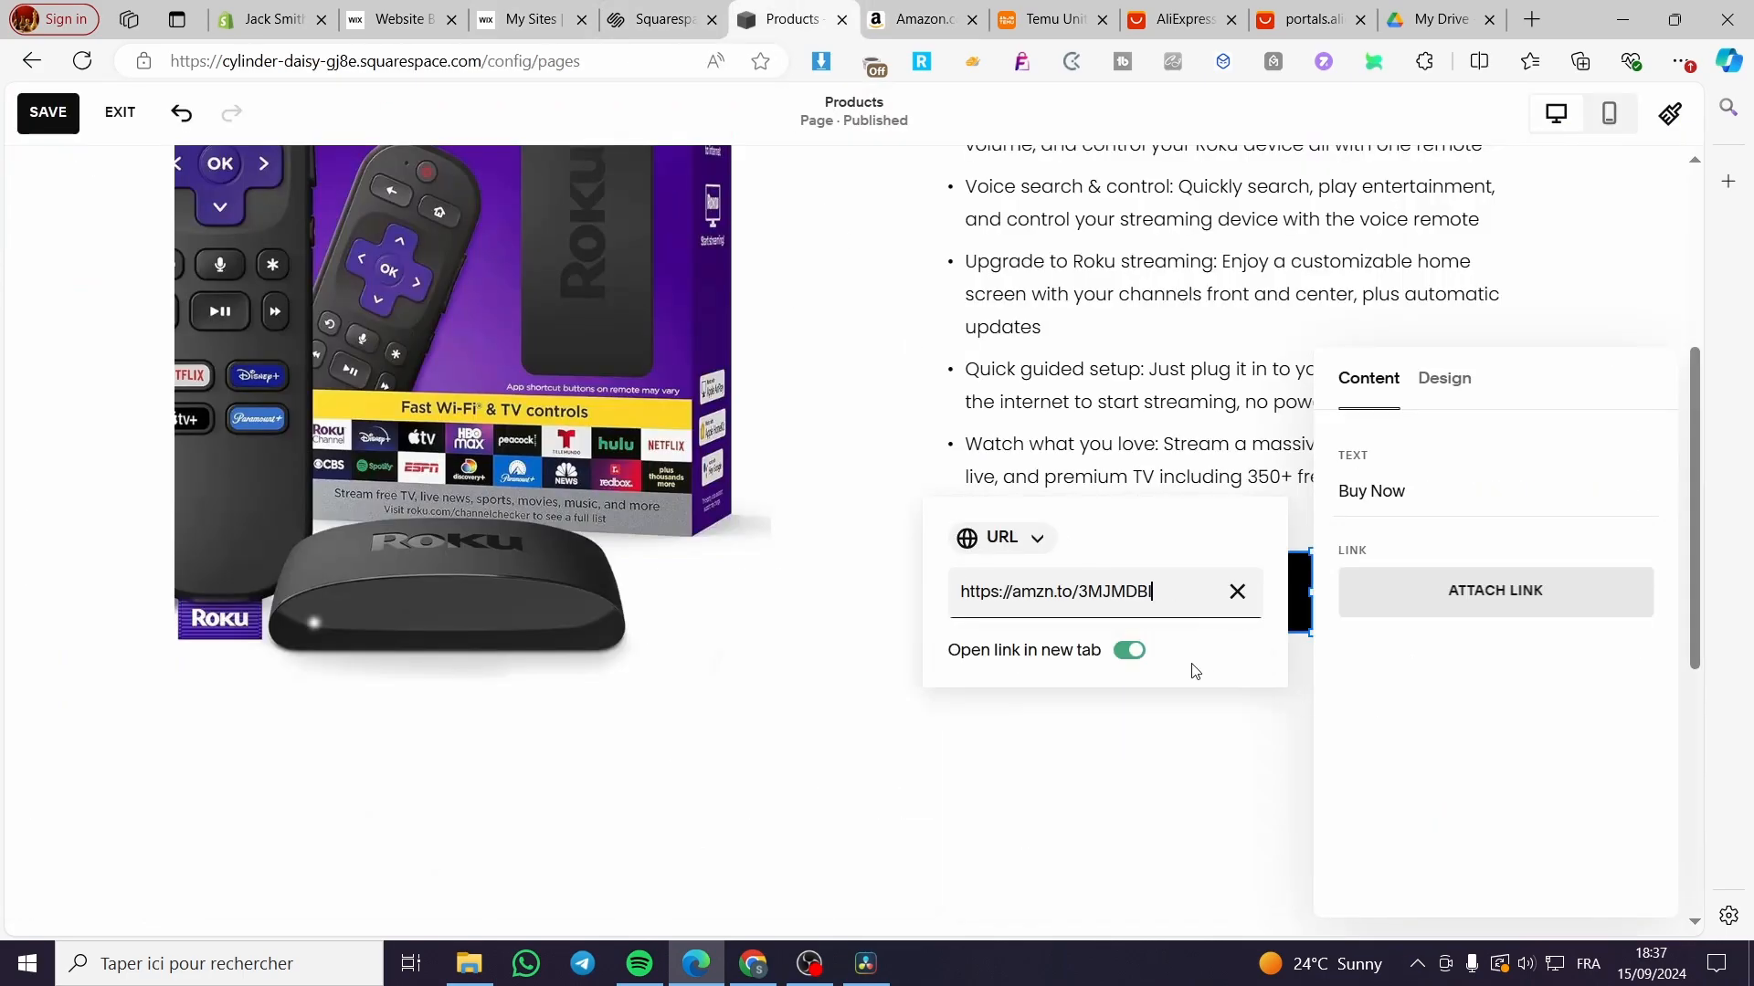
pyautogui.click(1270, 755)
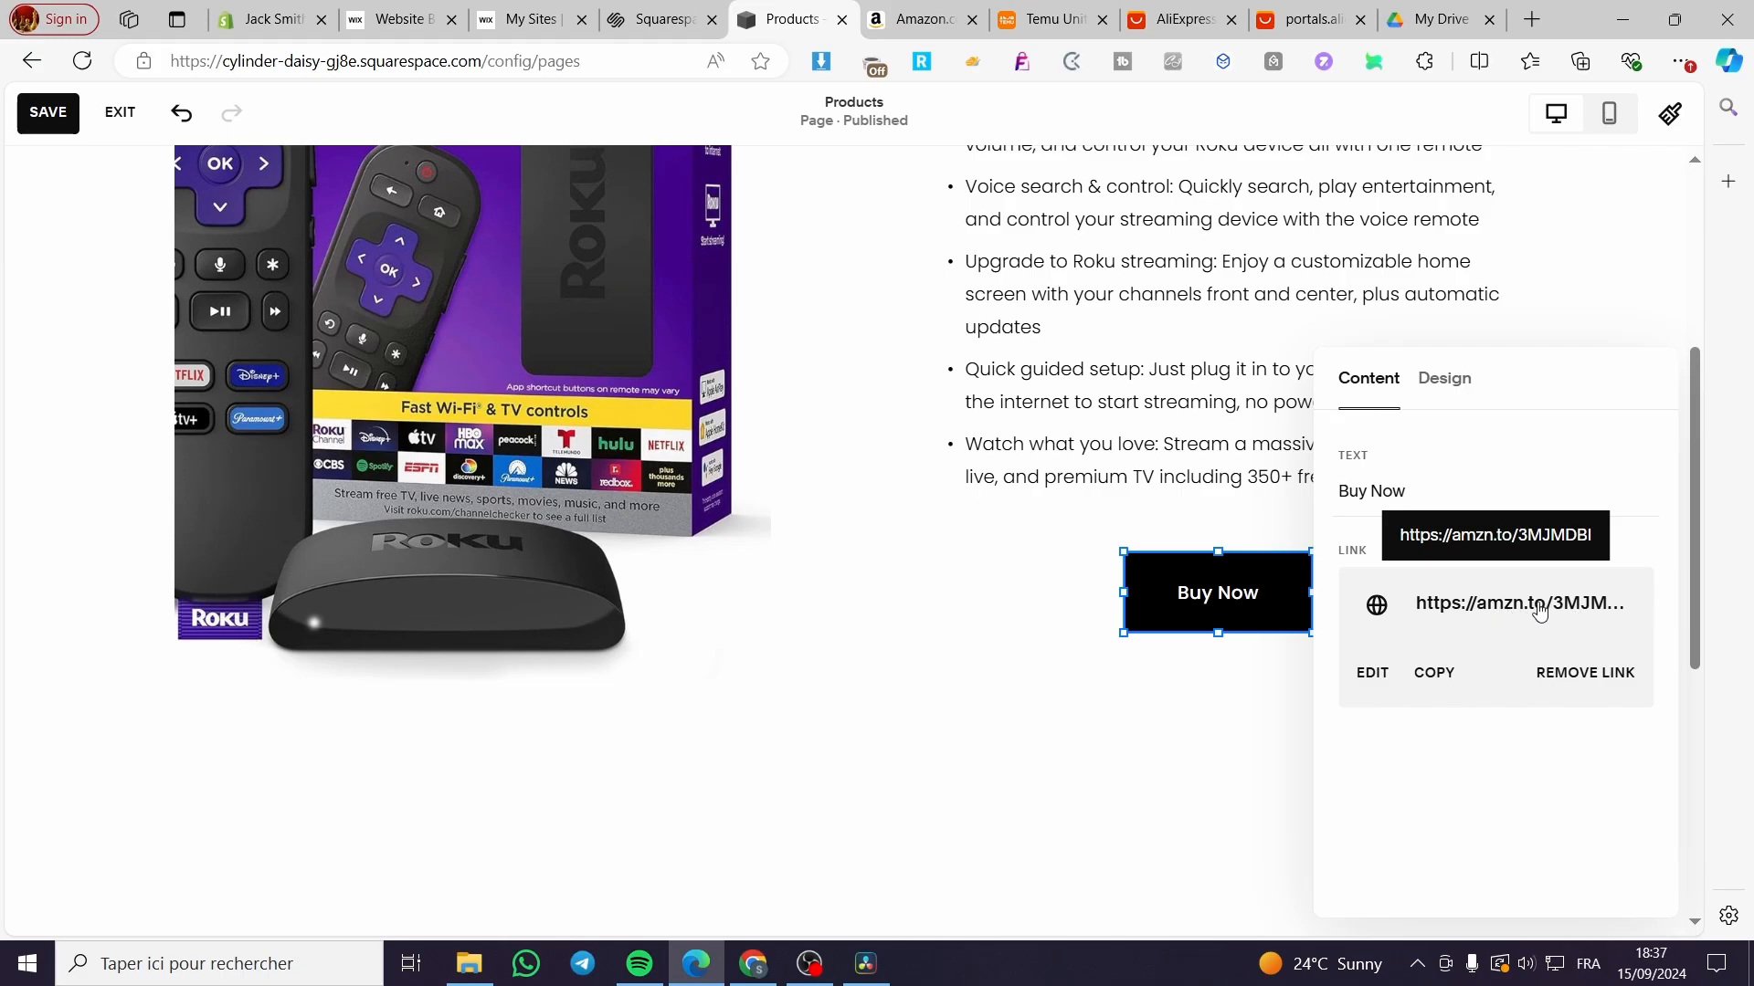
pyautogui.click(1212, 770)
# Step: Save the Products page edits
pyautogui.scroll(5, 1378, 591)
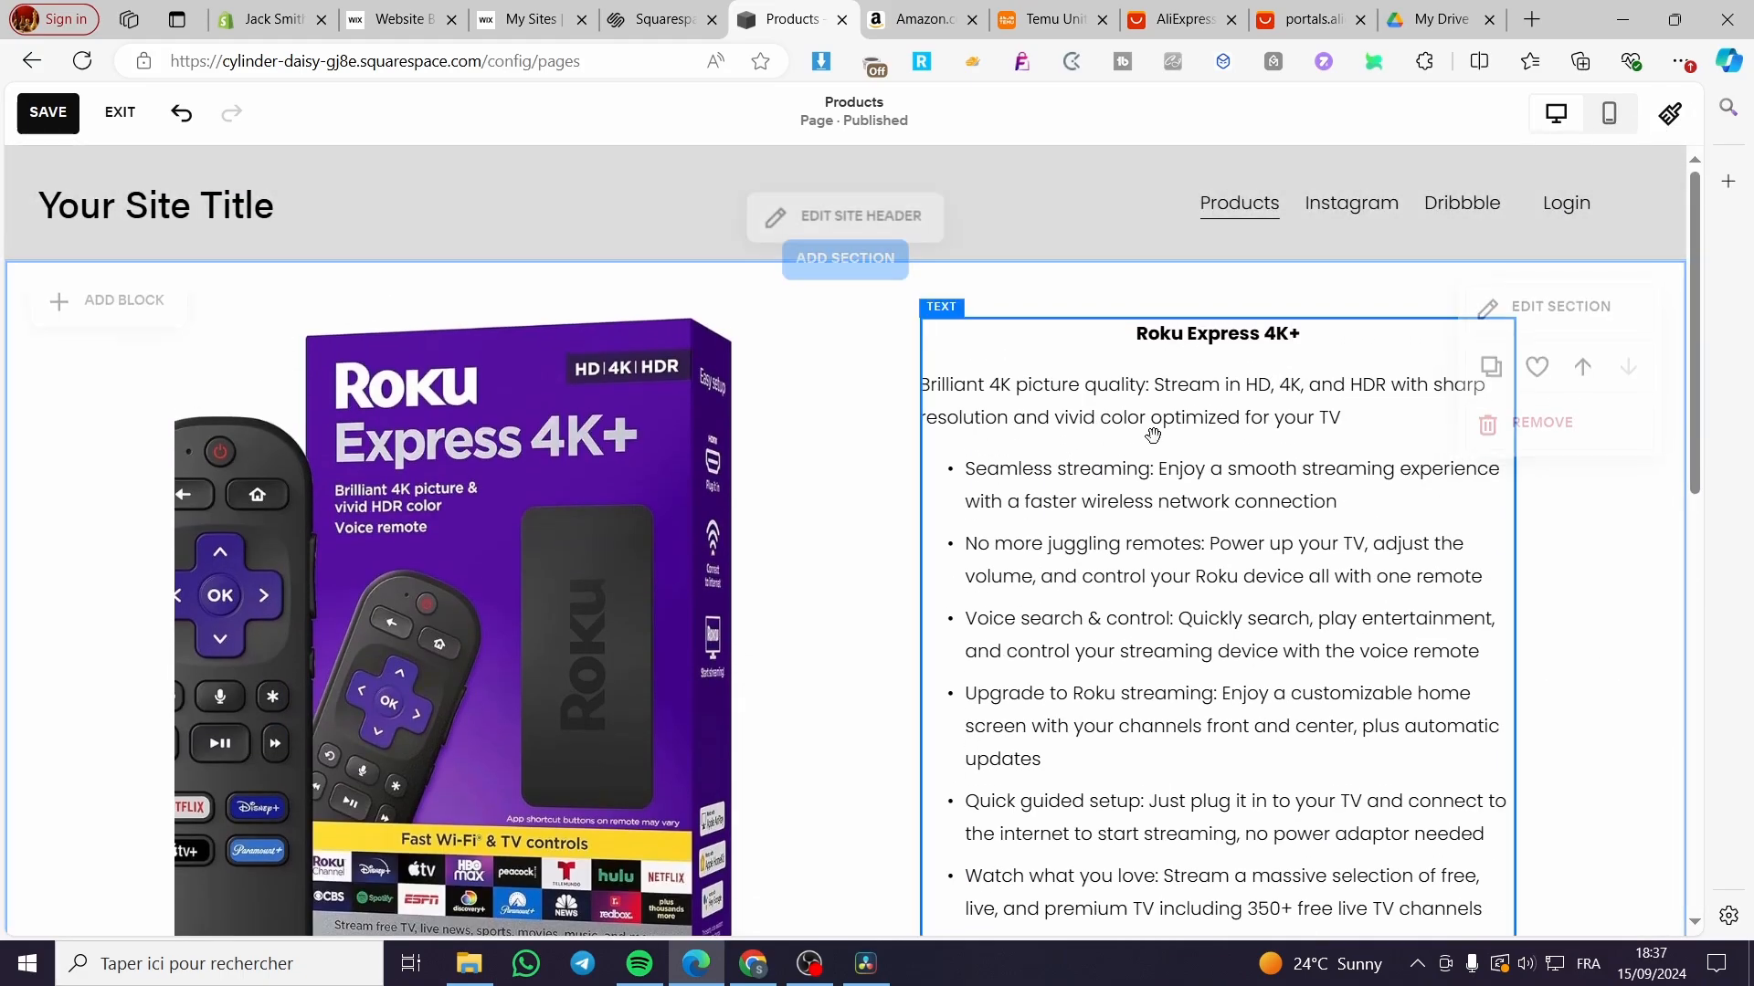
pyautogui.click(49, 124)
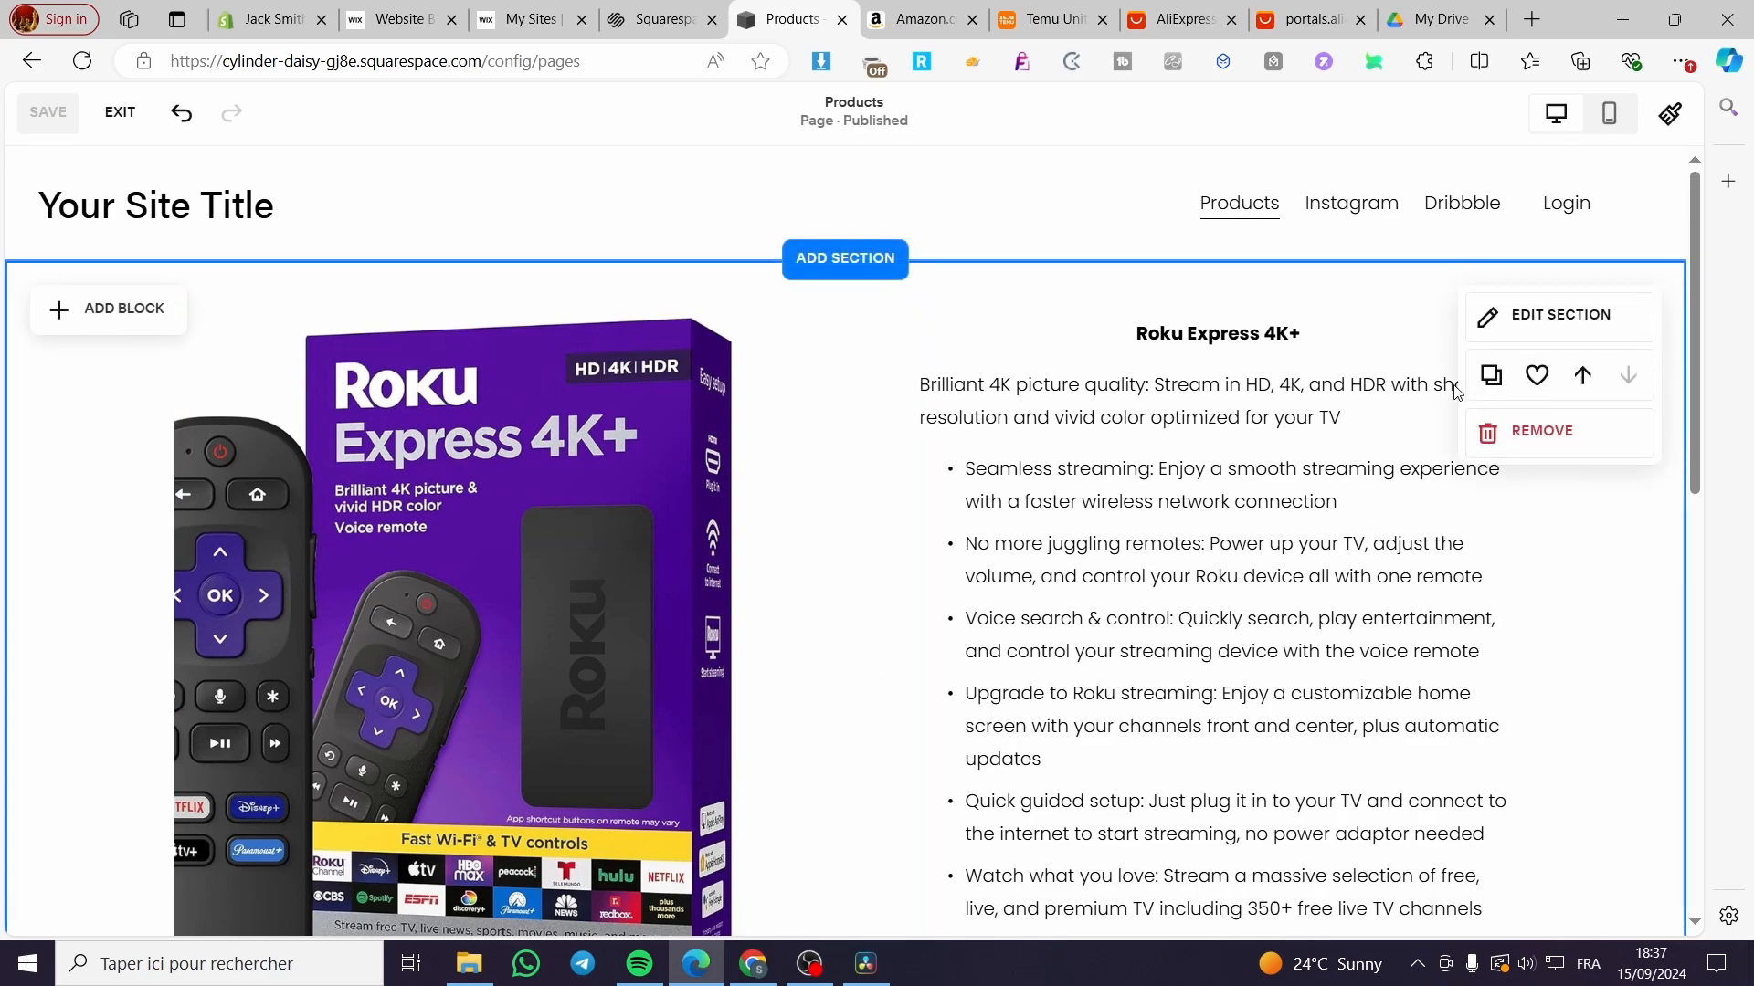
pyautogui.scroll(-8, 1059, 598)
pyautogui.scroll(8, 986, 435)
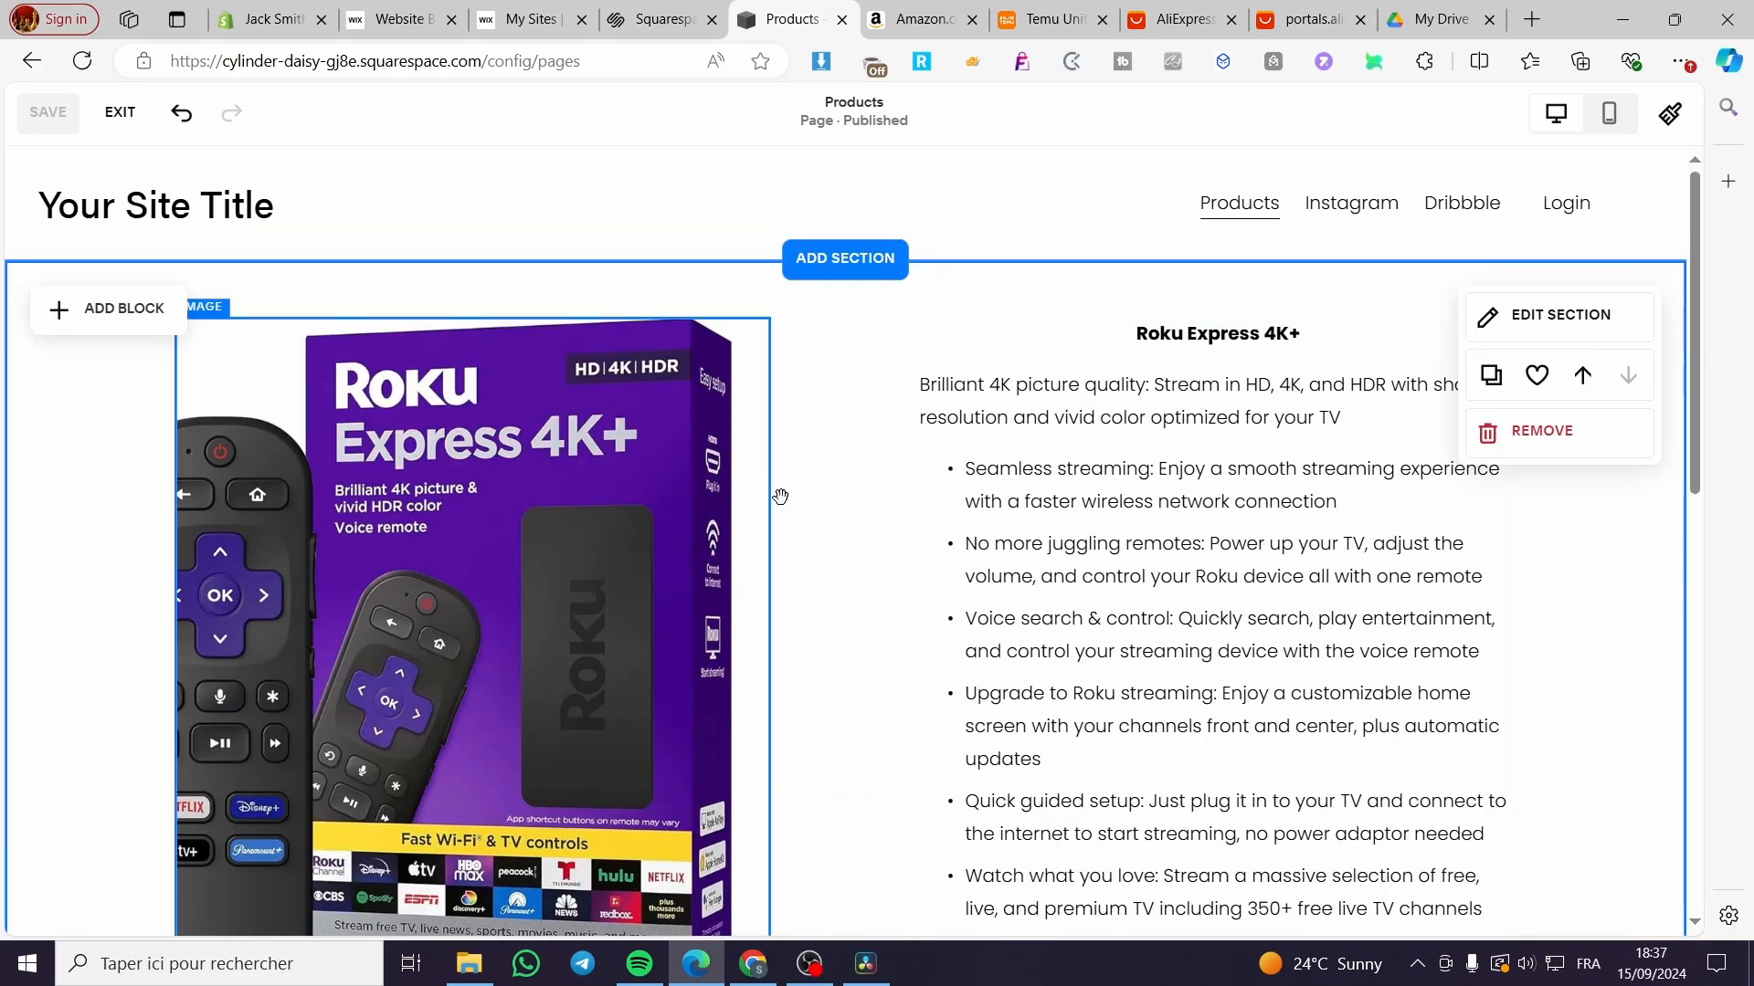
pyautogui.click(918, 19)
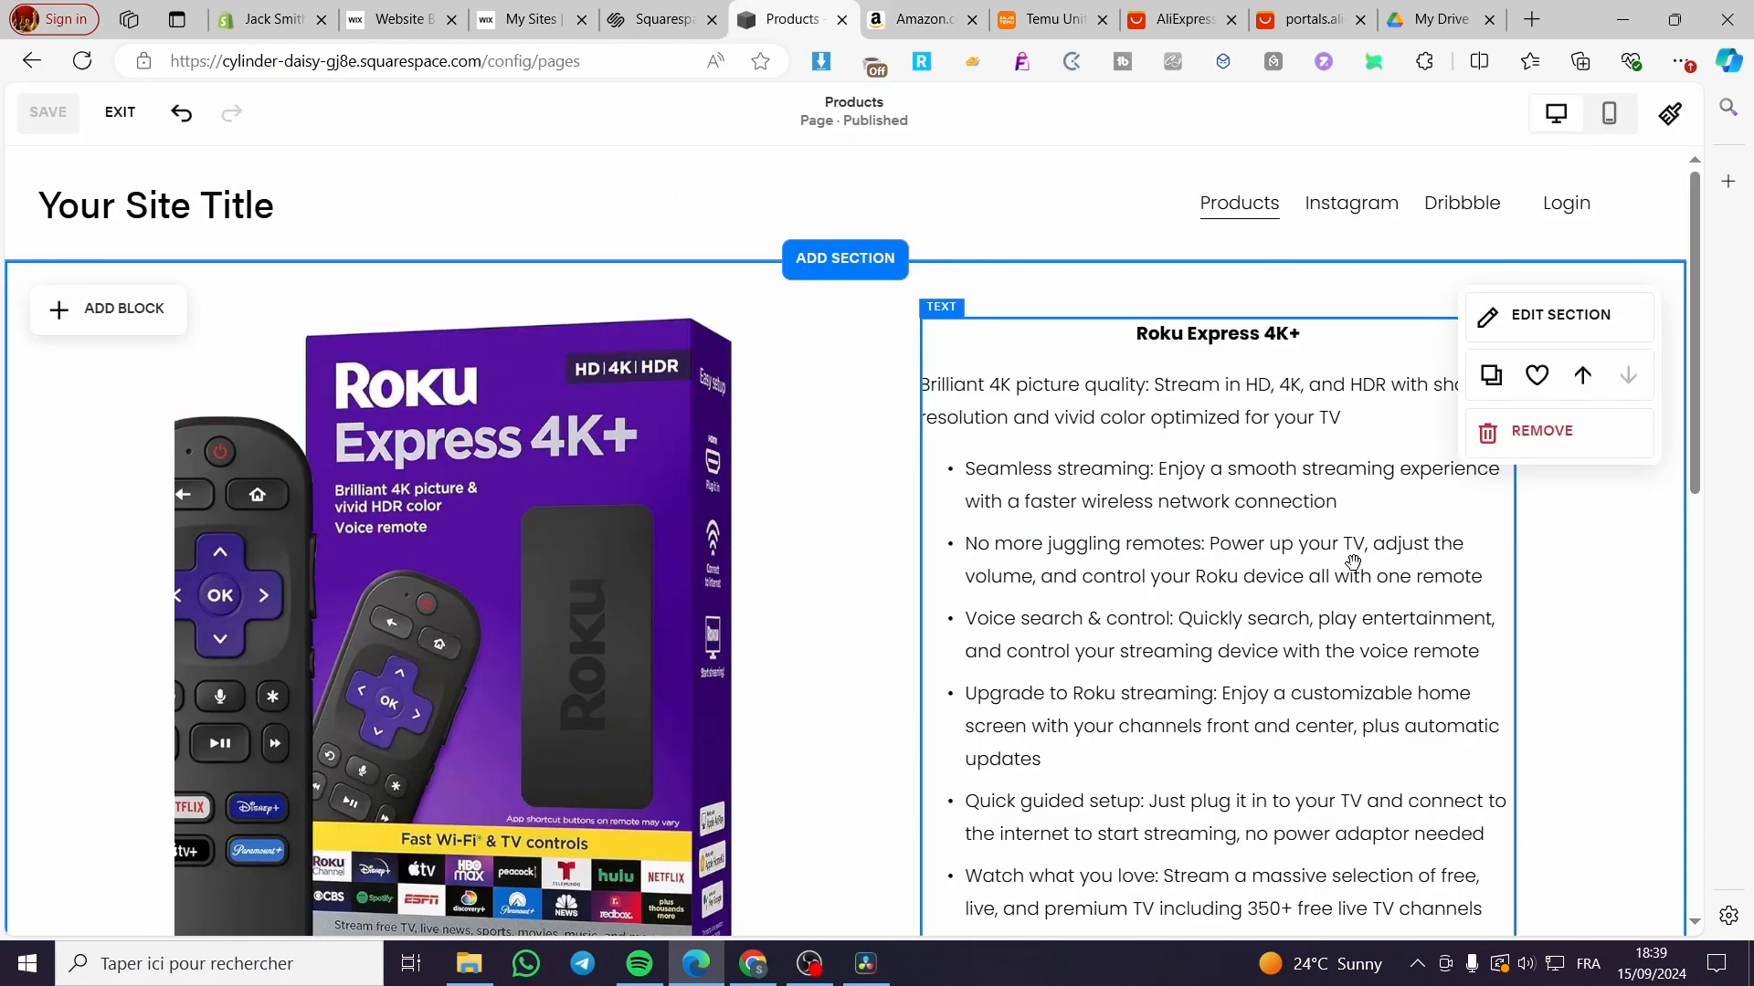
# Step: Look over the Temu home page down to its Company info footer, then go to AliExpress
pyautogui.click(1065, 11)
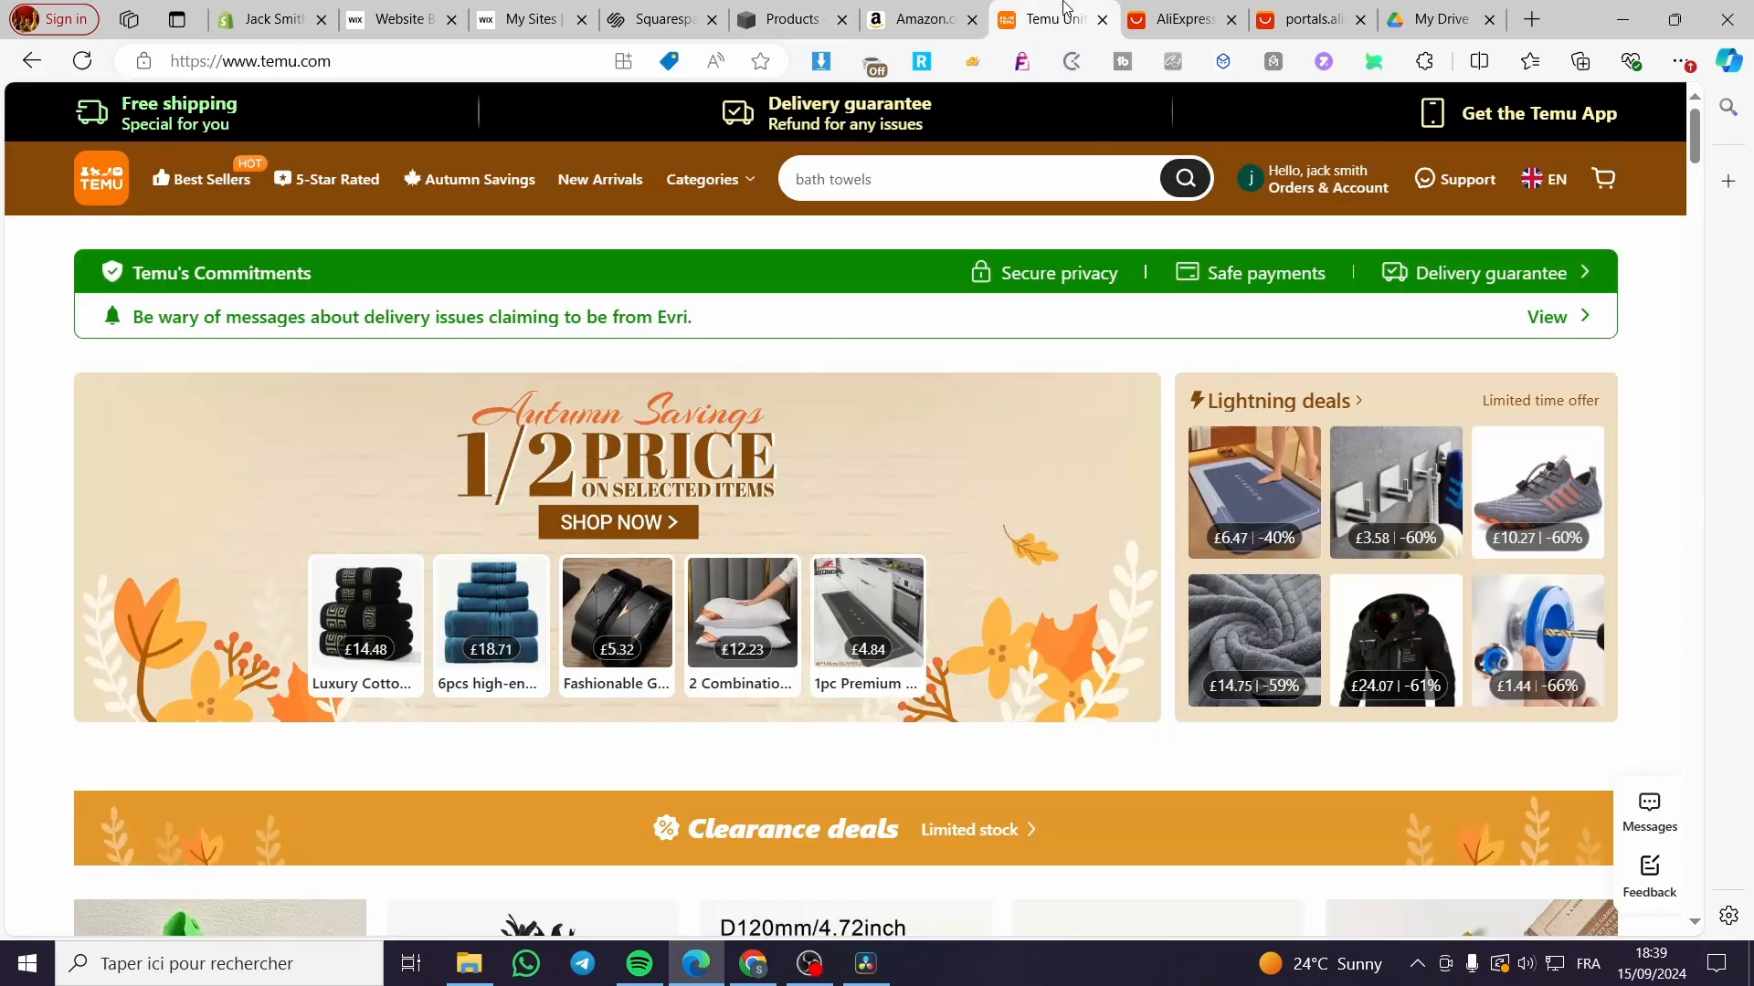
pyautogui.click(1175, 11)
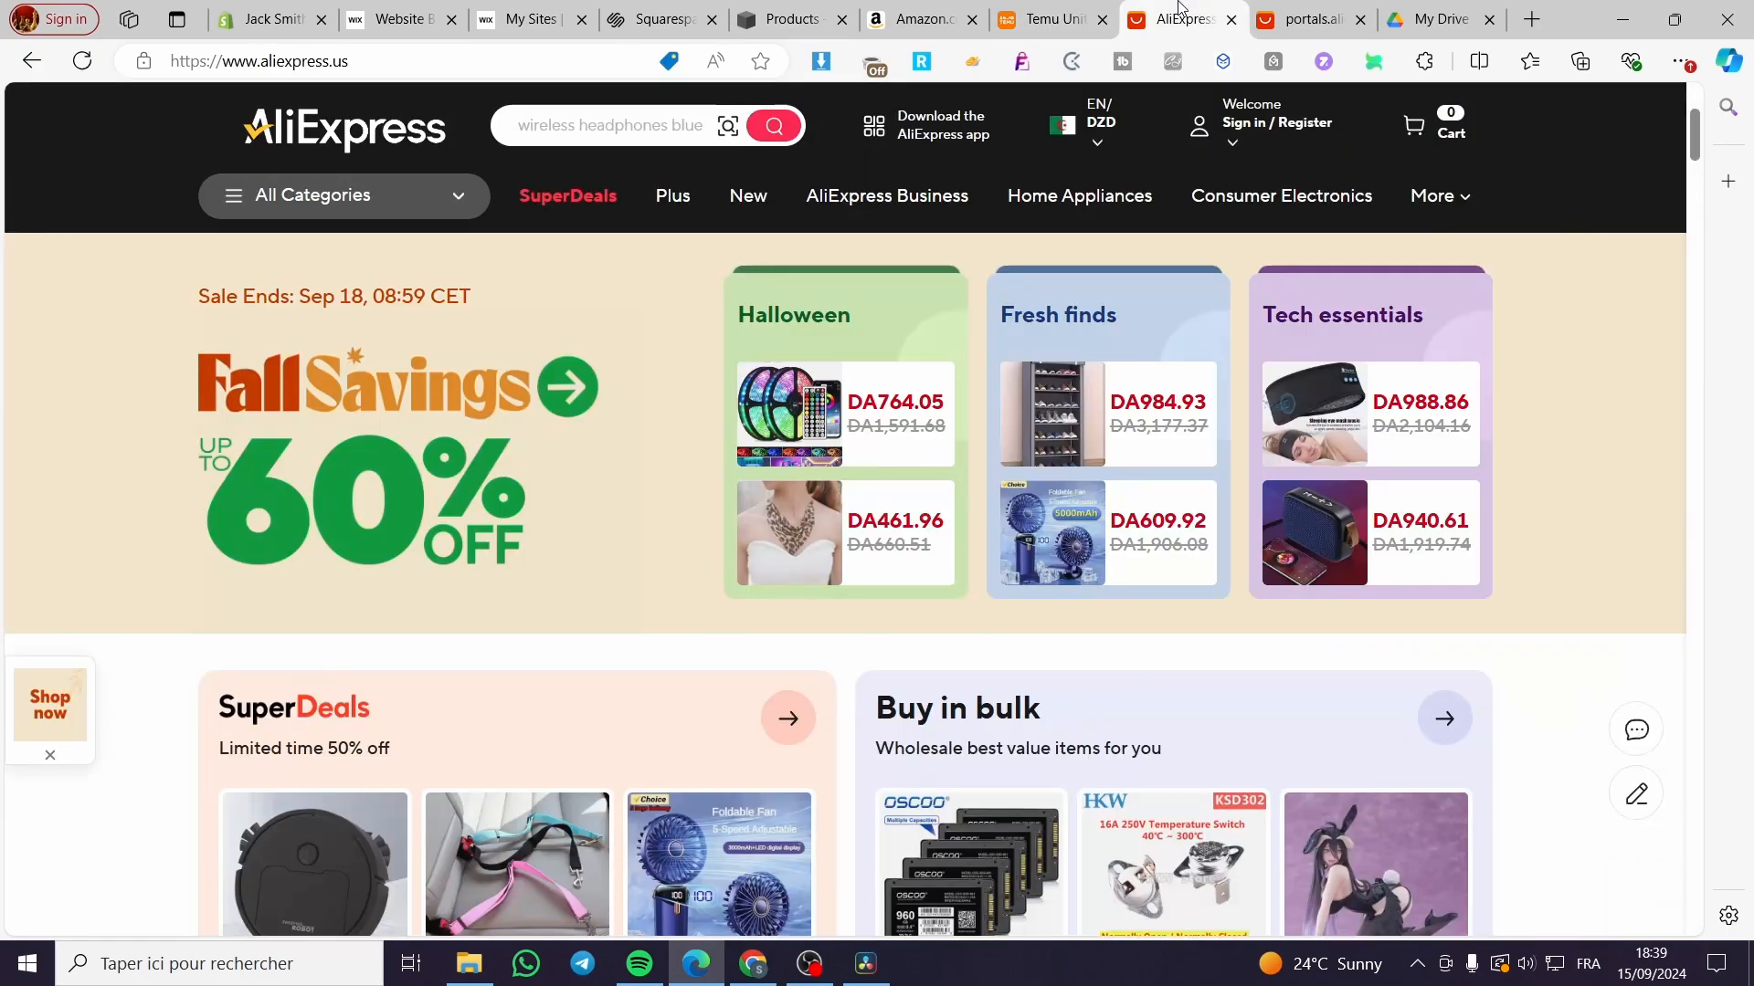
pyautogui.click(1049, 7)
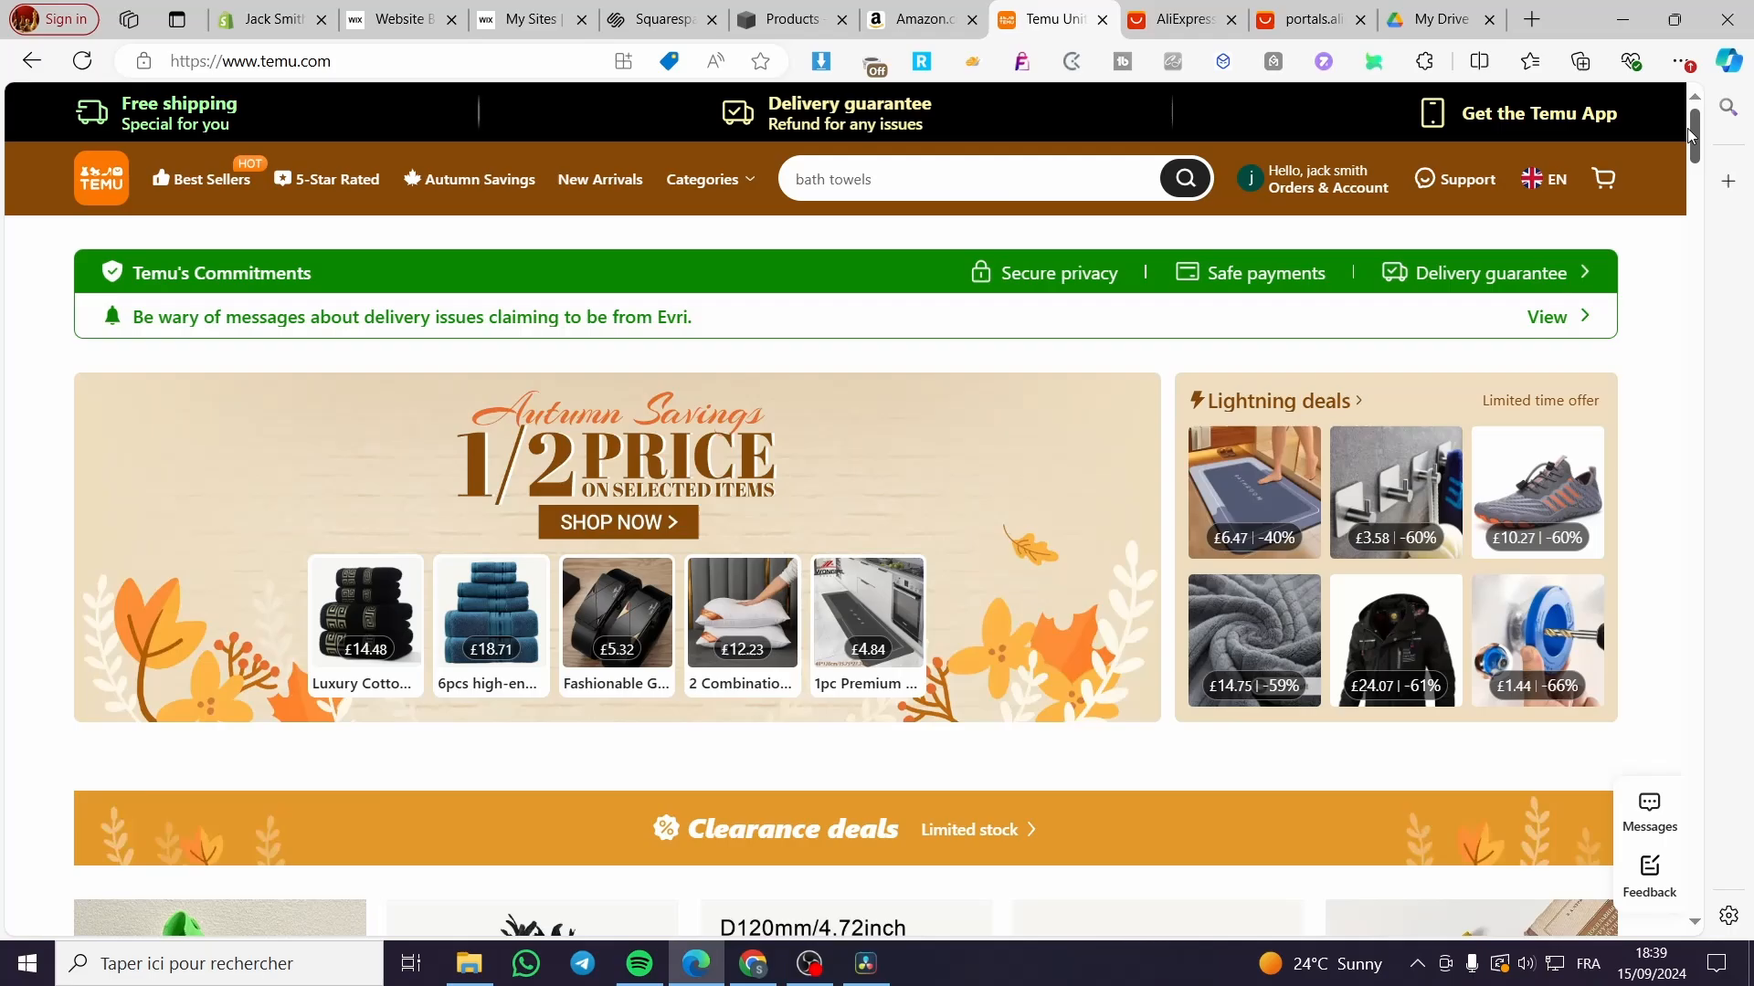
pyautogui.moveTo(1690, 133); pyautogui.dragTo(1736, 913)
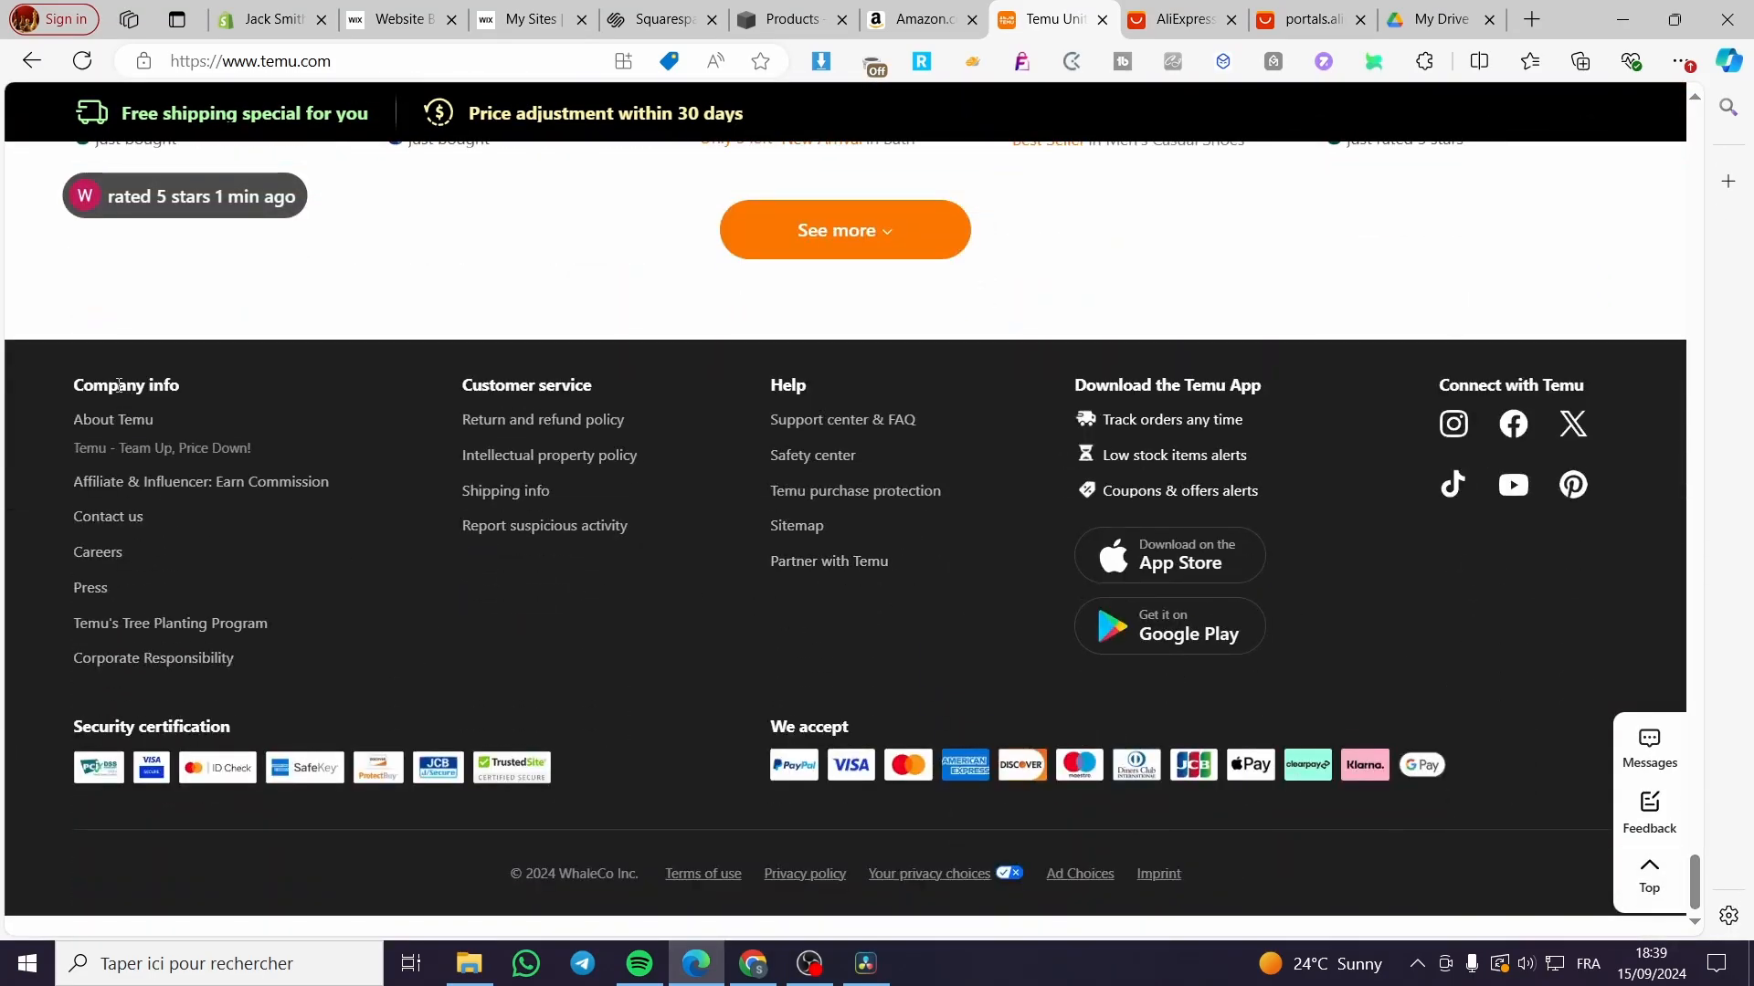
pyautogui.moveTo(174, 388); pyautogui.dragTo(64, 387)
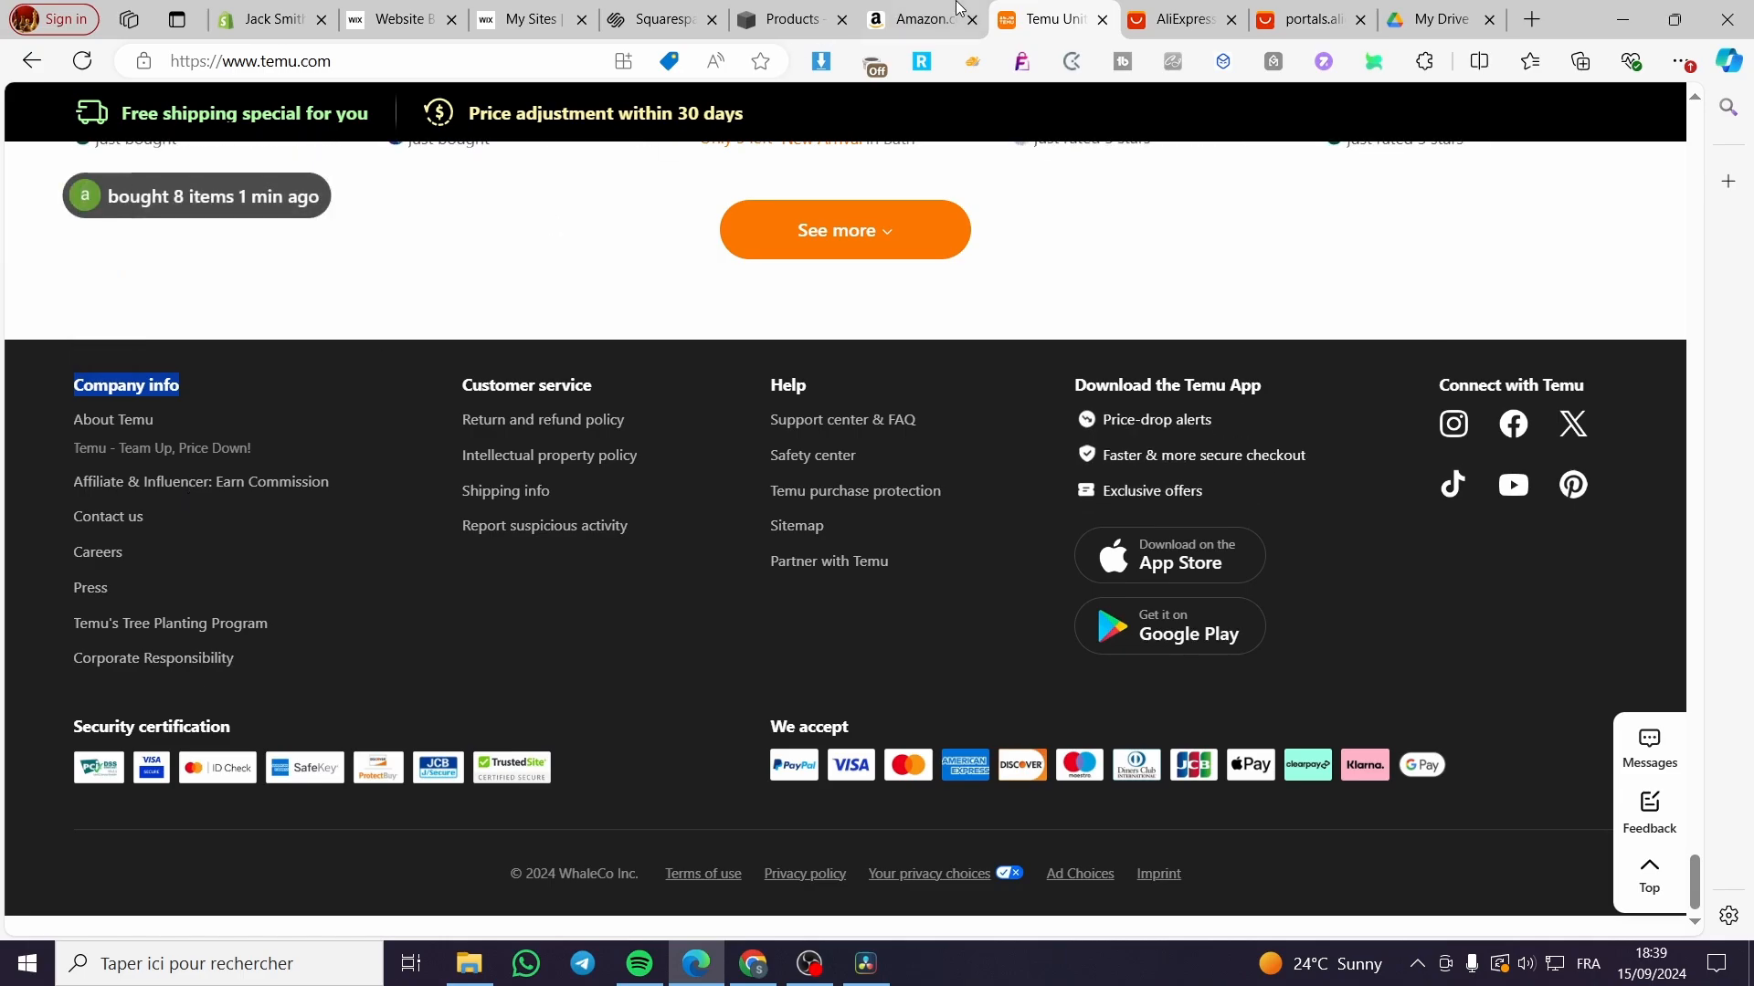
pyautogui.click(1178, 20)
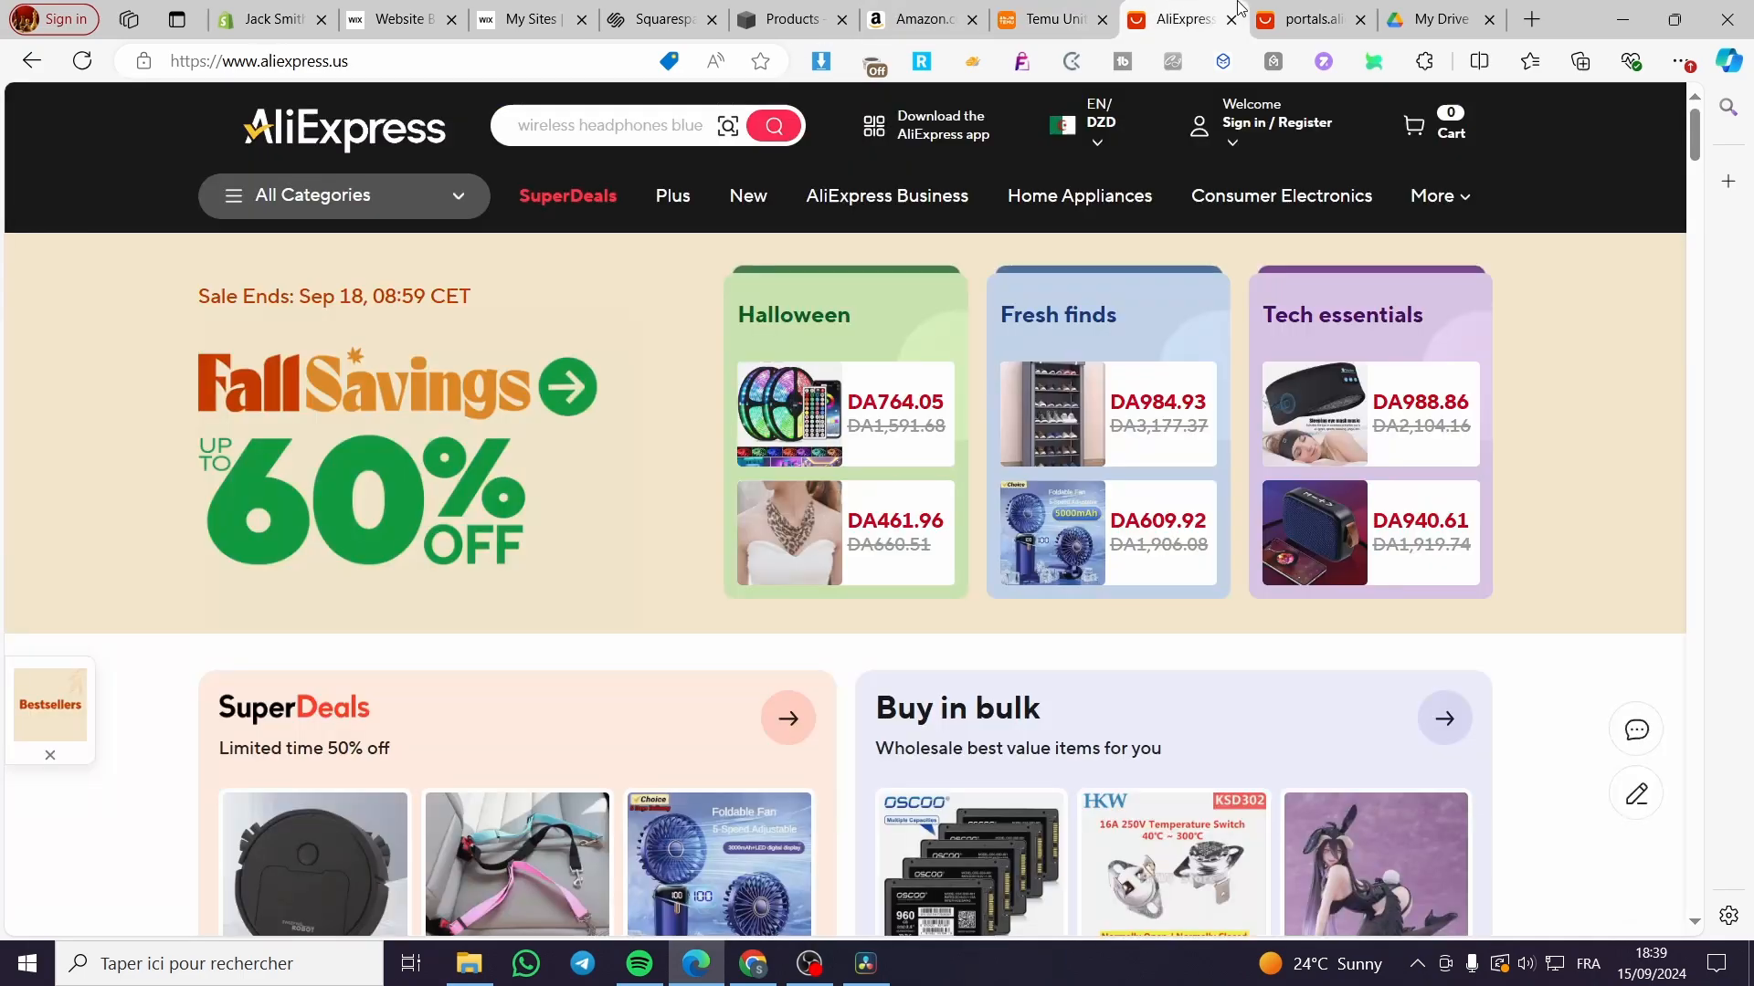
# Step: Open AliExpress's BigSave deals page in a new tab
pyautogui.click(1308, 19)
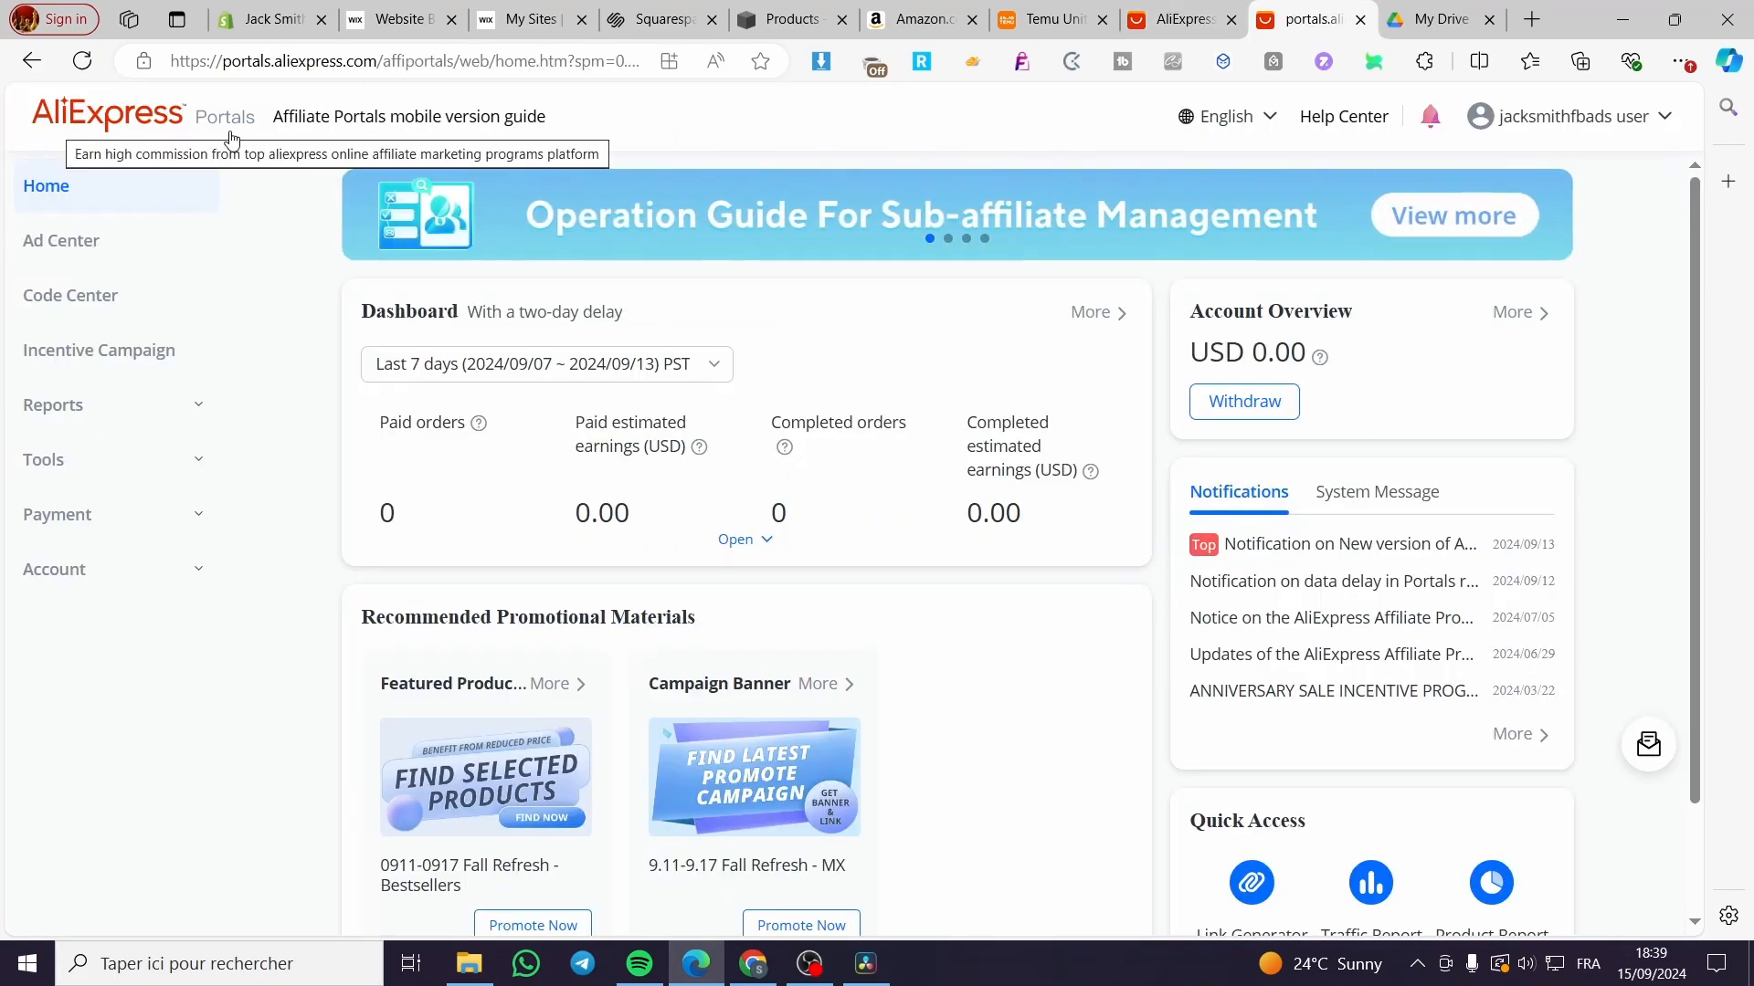
pyautogui.click(1178, 20)
pyautogui.scroll(-5, 722, 608)
pyautogui.scroll(-3, 1005, 621)
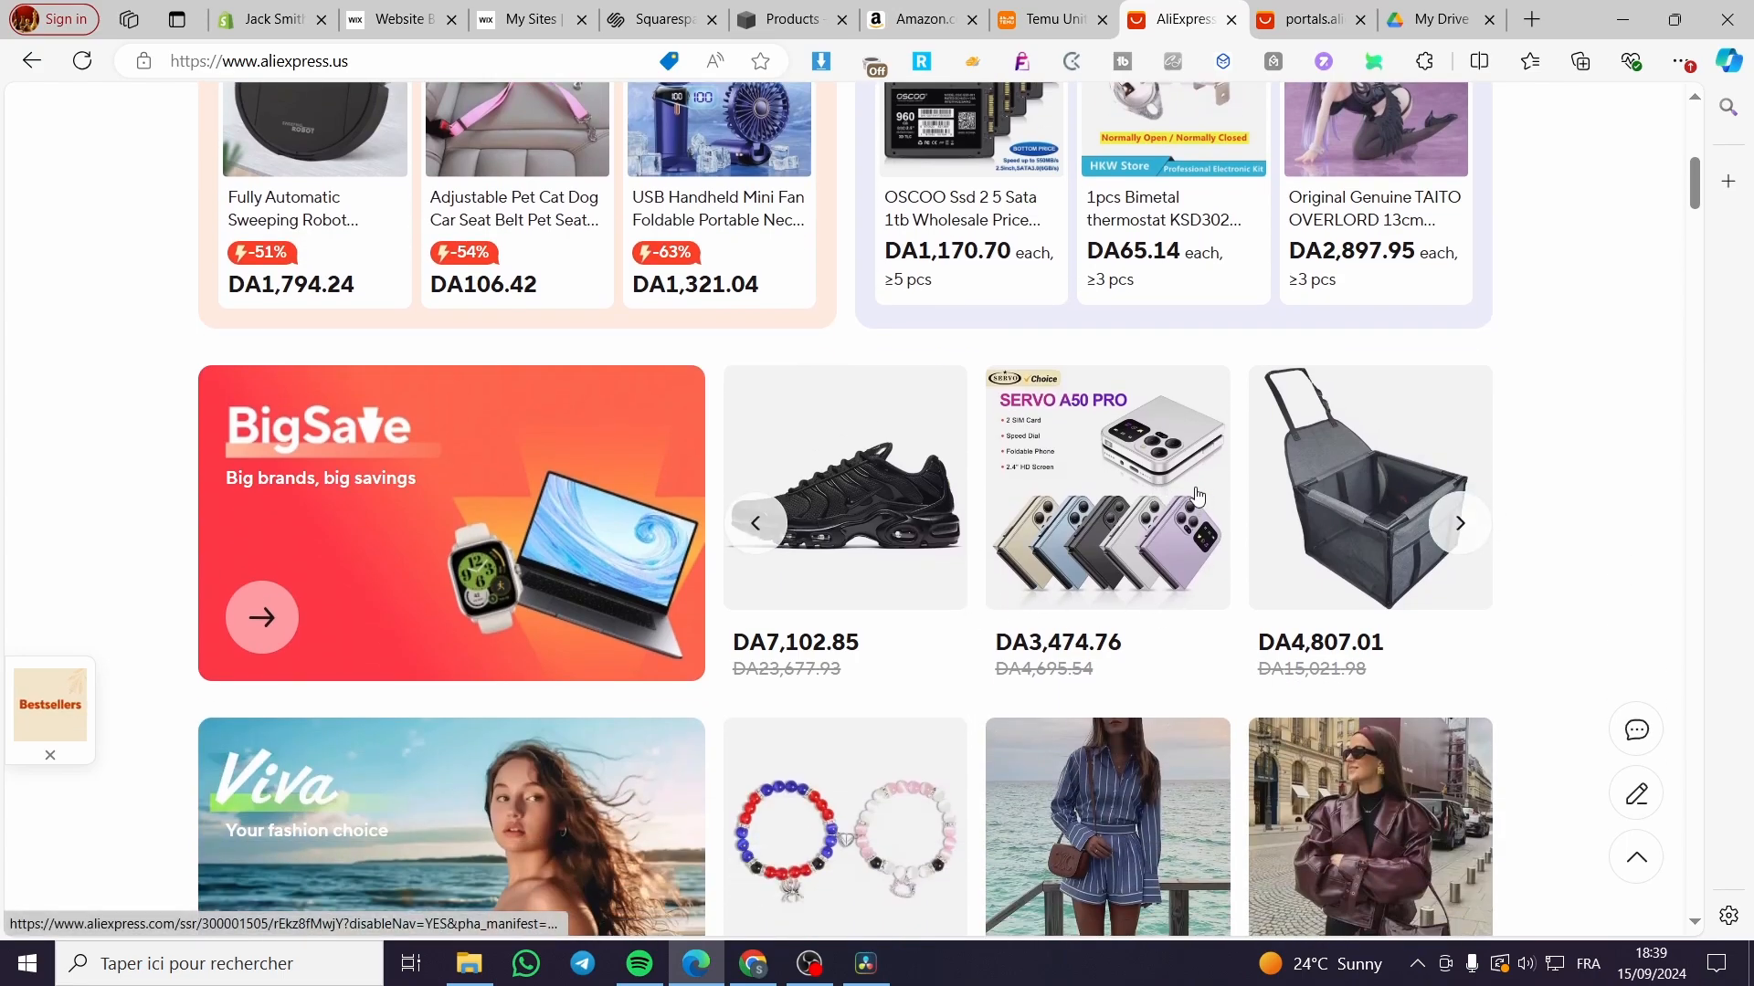
pyautogui.scroll(-1, 1146, 667)
pyautogui.scroll(-1, 1147, 667)
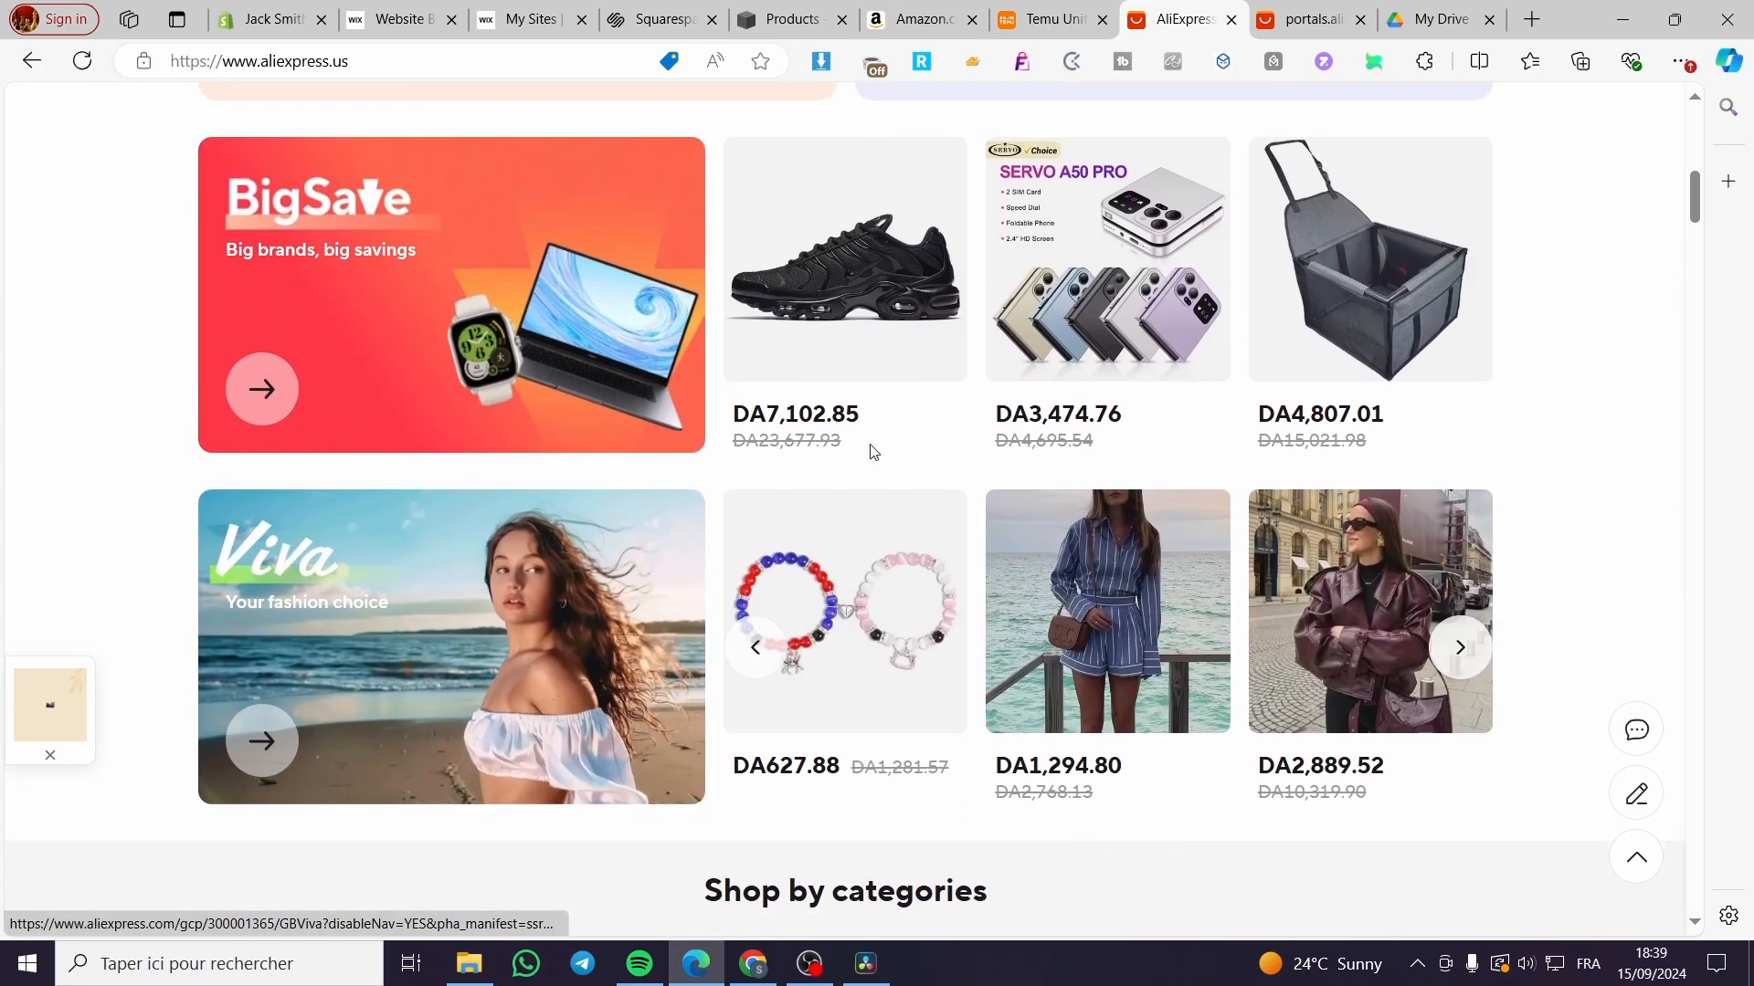
pyautogui.click(1185, 321)
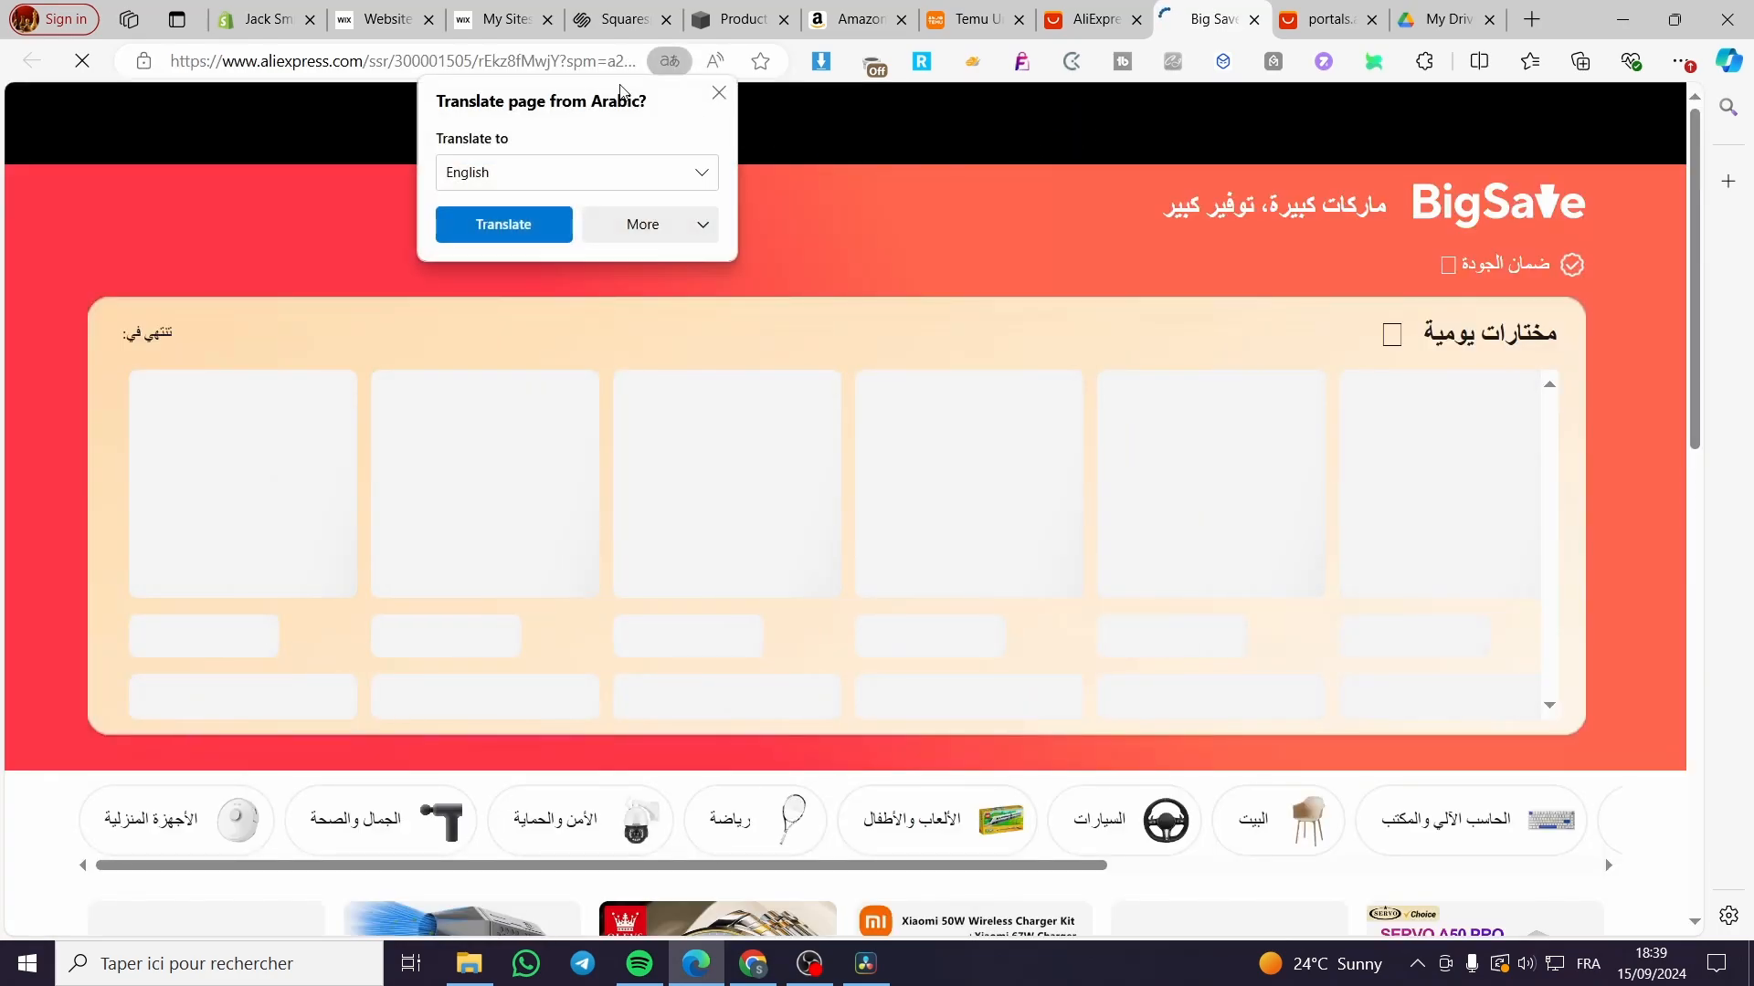
# Step: Set the site to English, ship-to United States and USD, and save
pyautogui.scroll(-6, 645, 617)
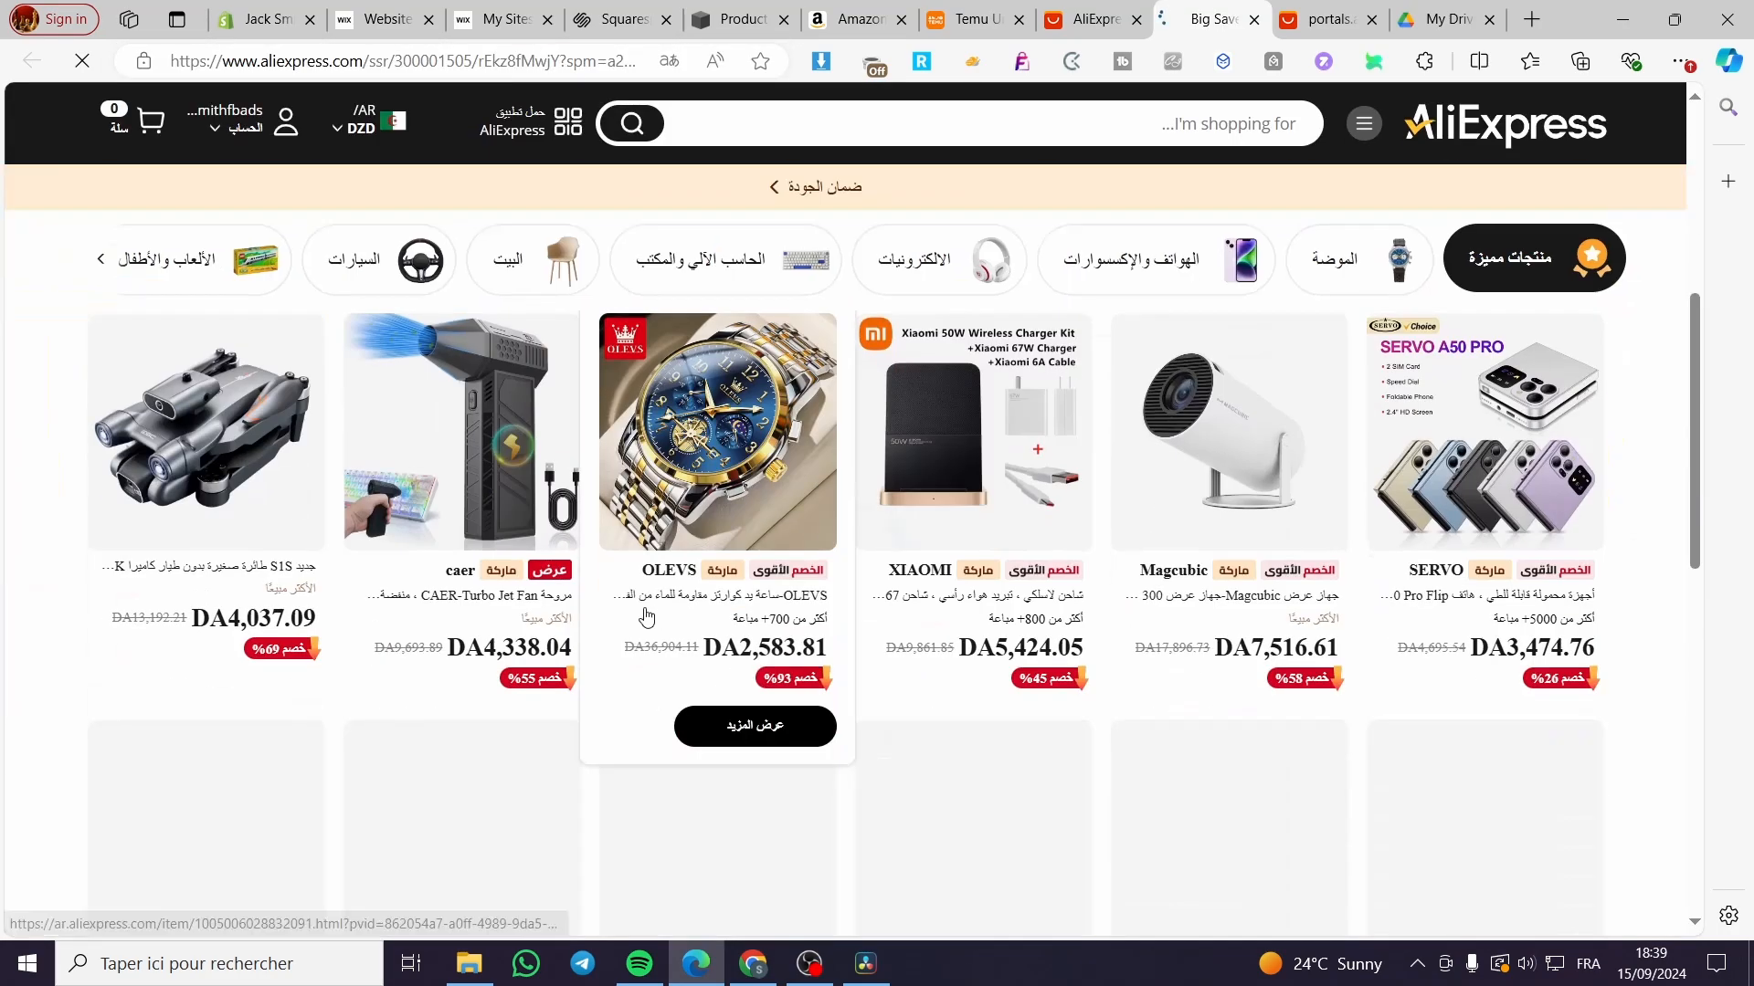
pyautogui.click(350, 133)
pyautogui.click(439, 350)
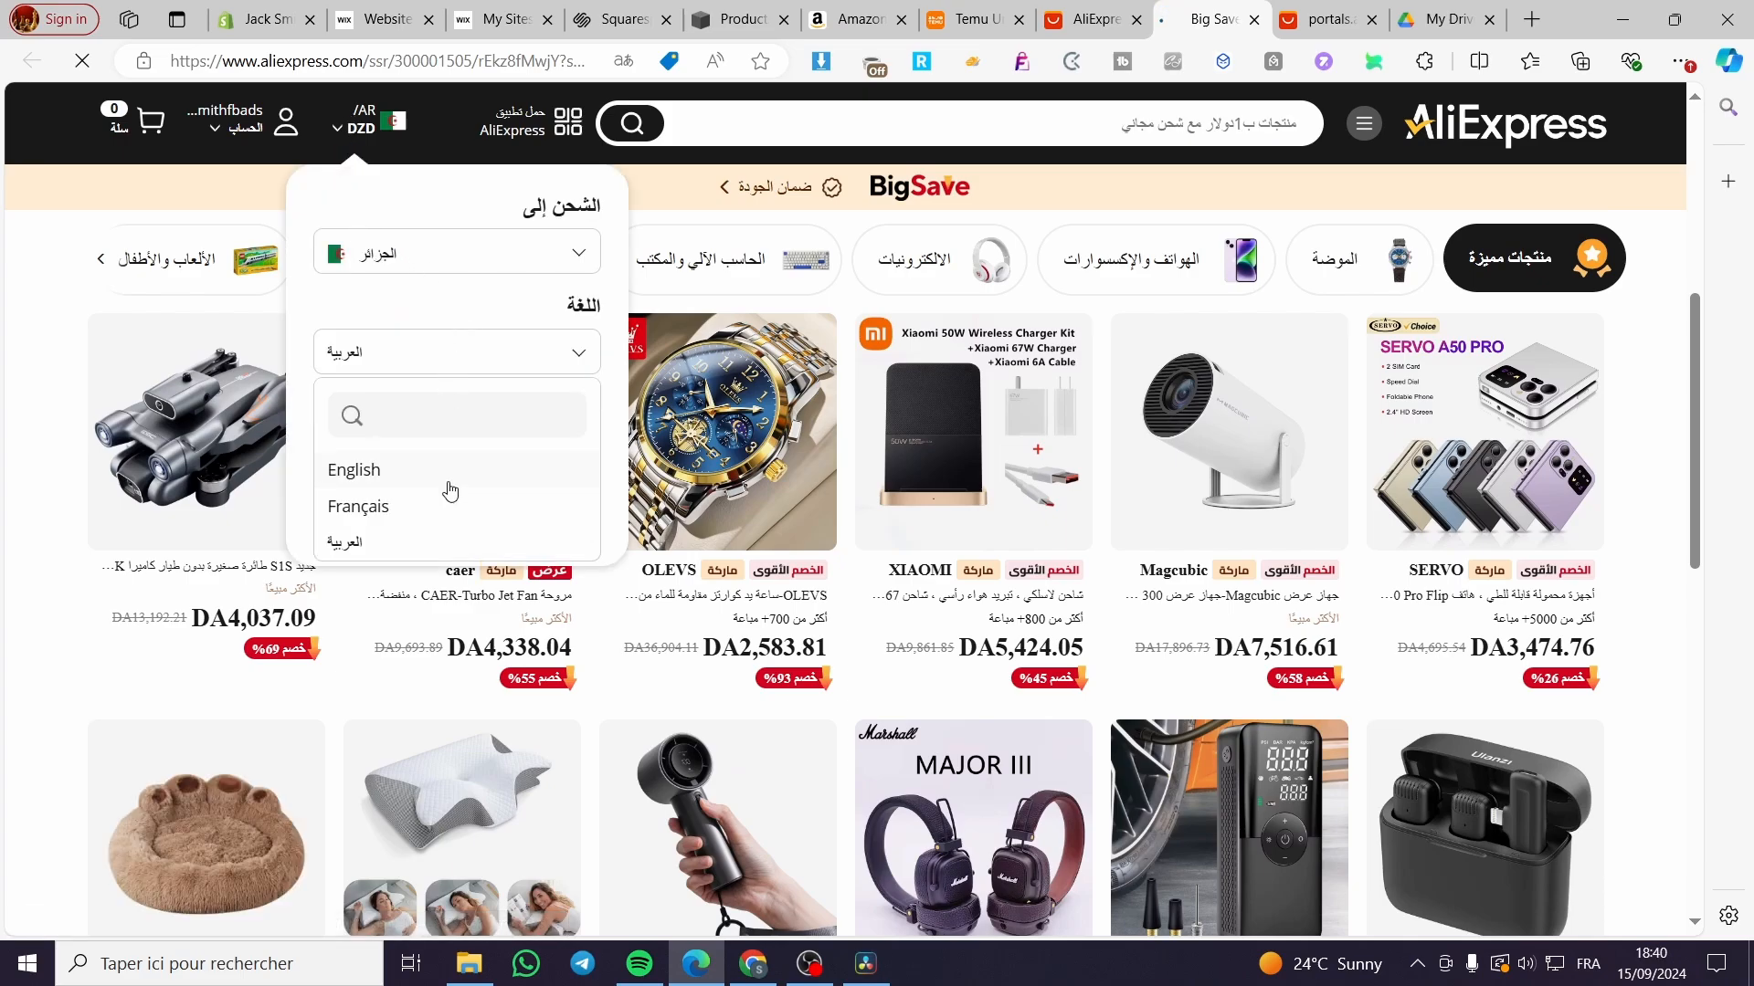
pyautogui.click(450, 472)
pyautogui.click(444, 252)
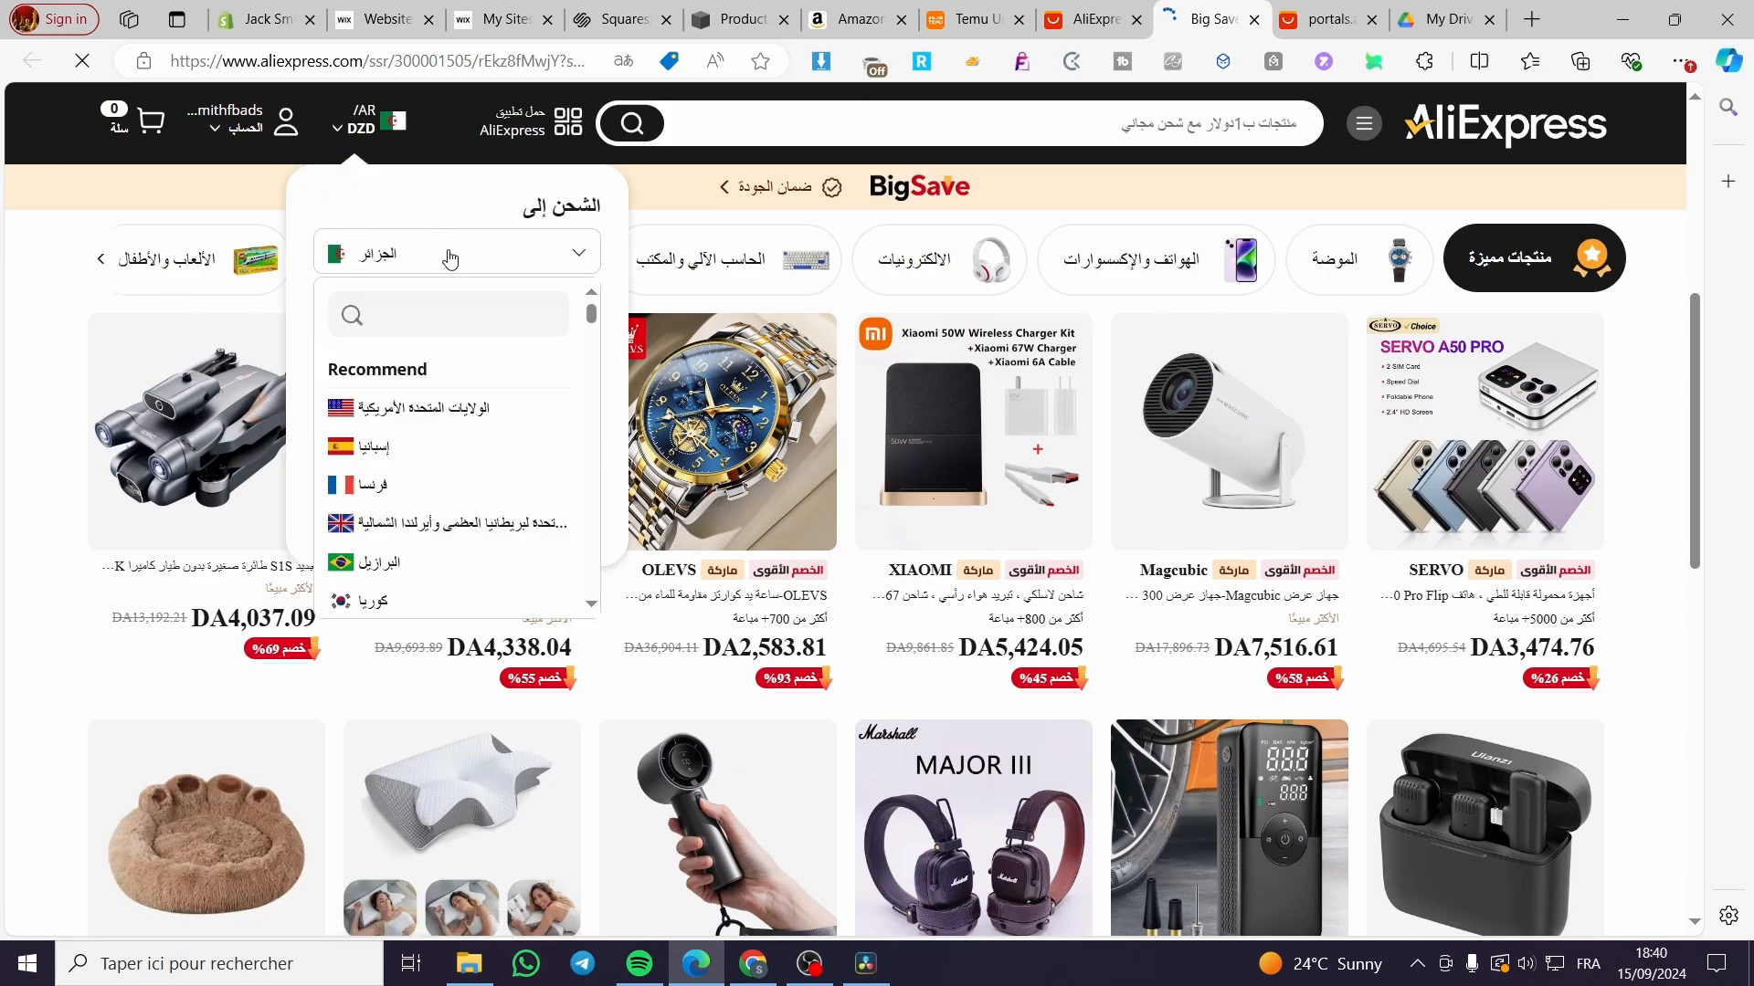
pyautogui.click(451, 411)
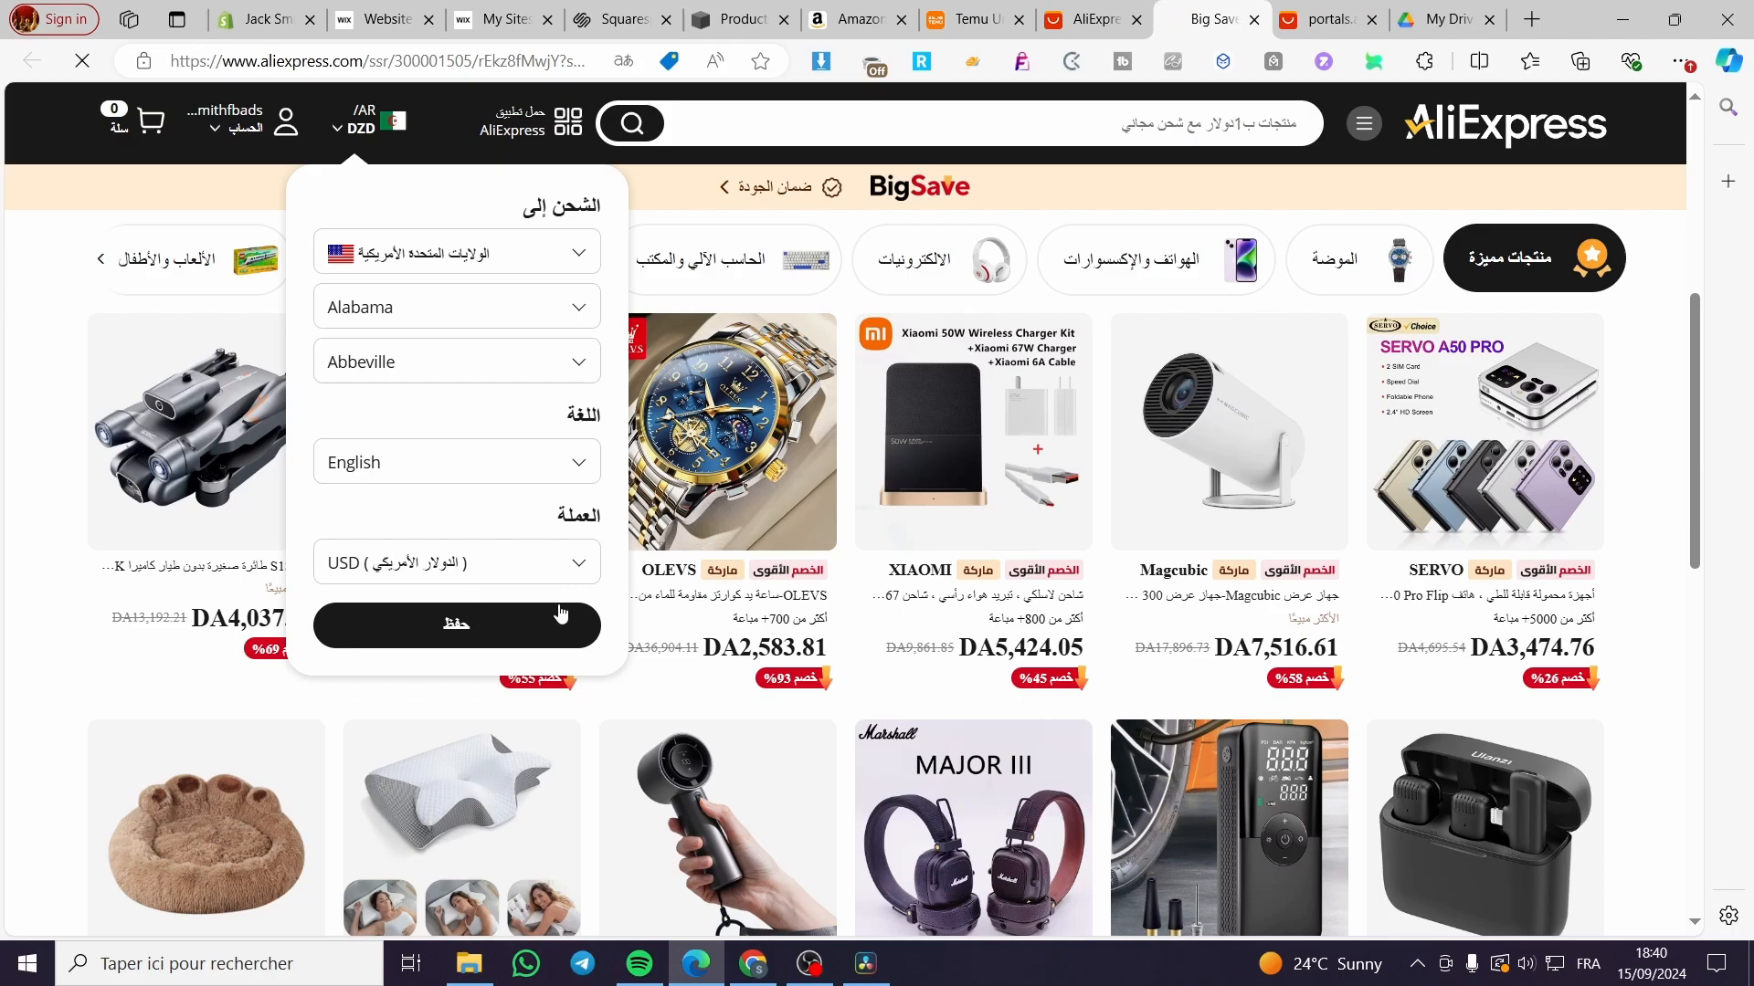
pyautogui.click(427, 640)
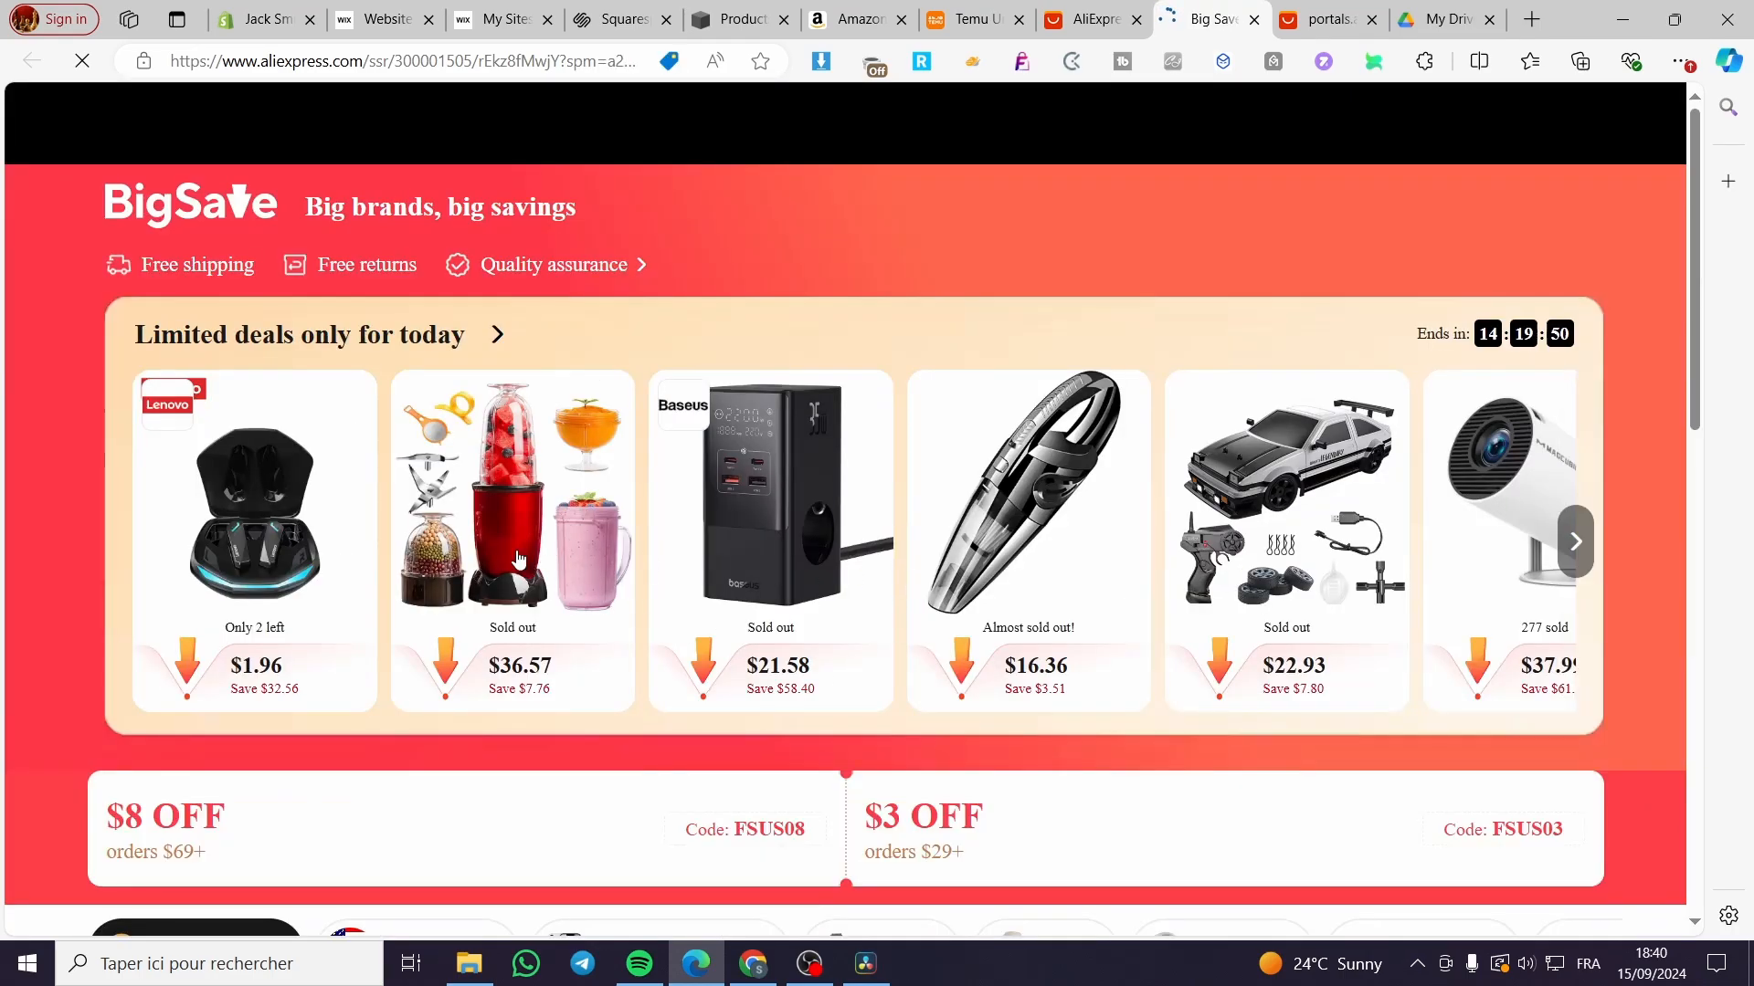
# Step: Open a BigSave product page, select its web address, and go to the Portals dashboard
pyautogui.scroll(-5, 519, 558)
pyautogui.click(712, 589)
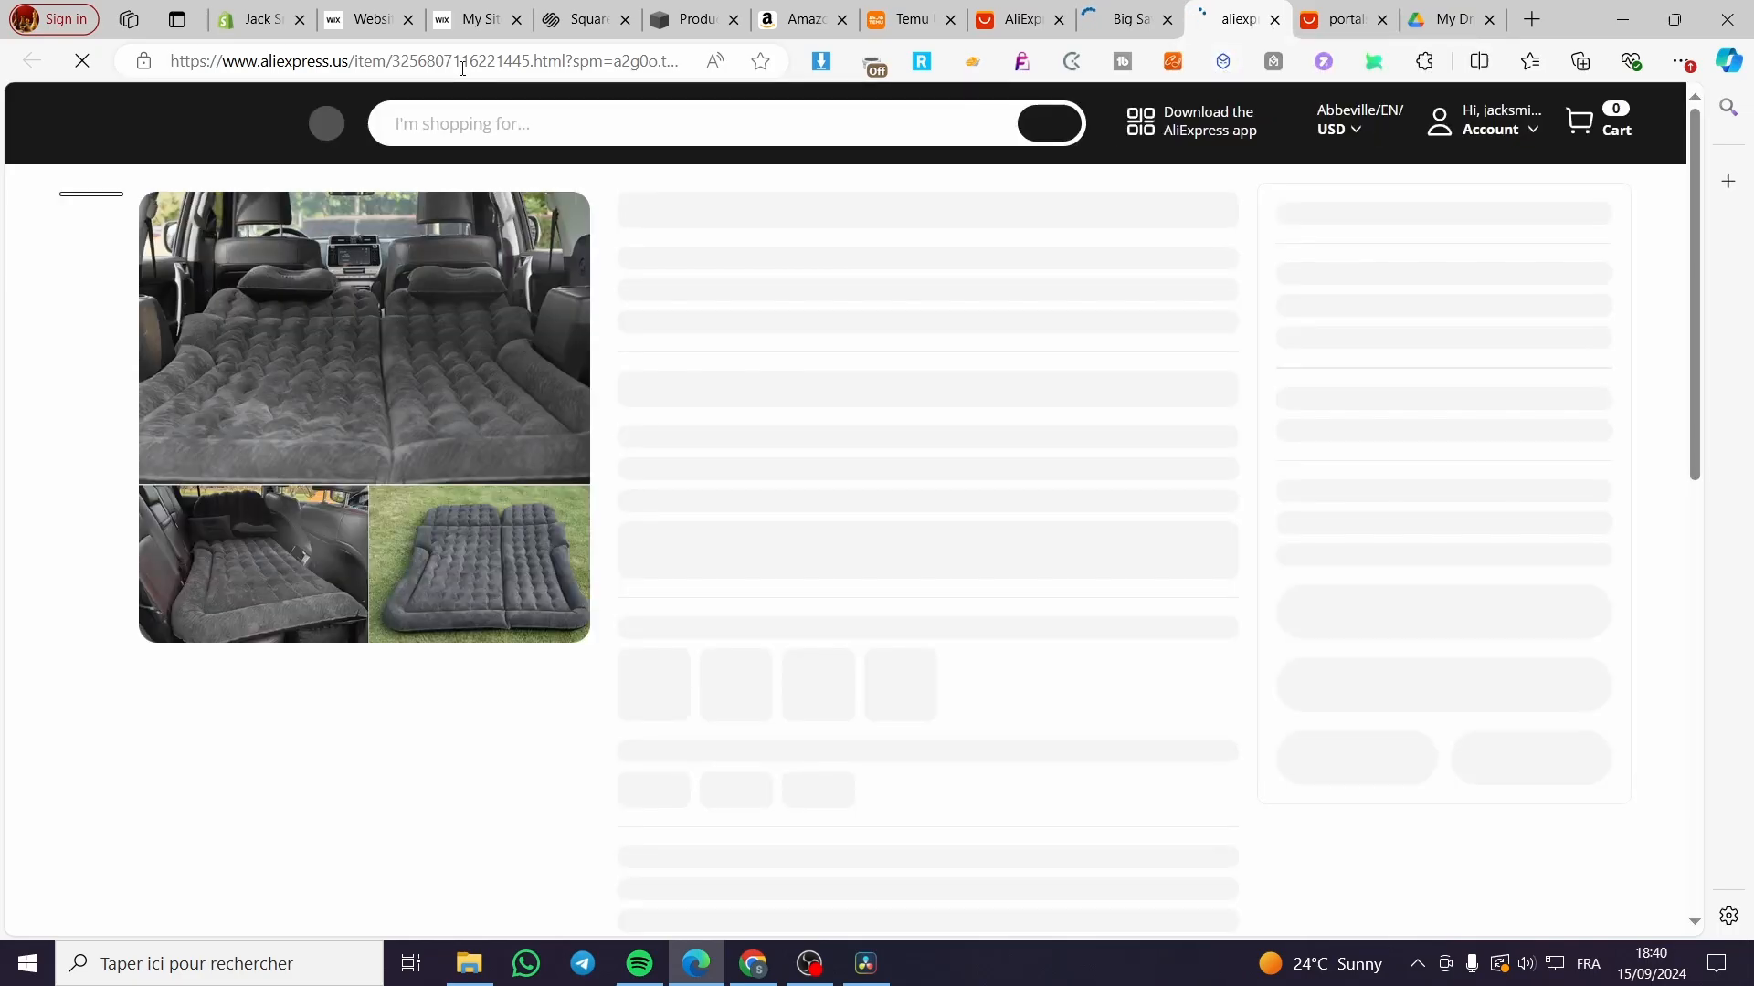
pyautogui.click(463, 68)
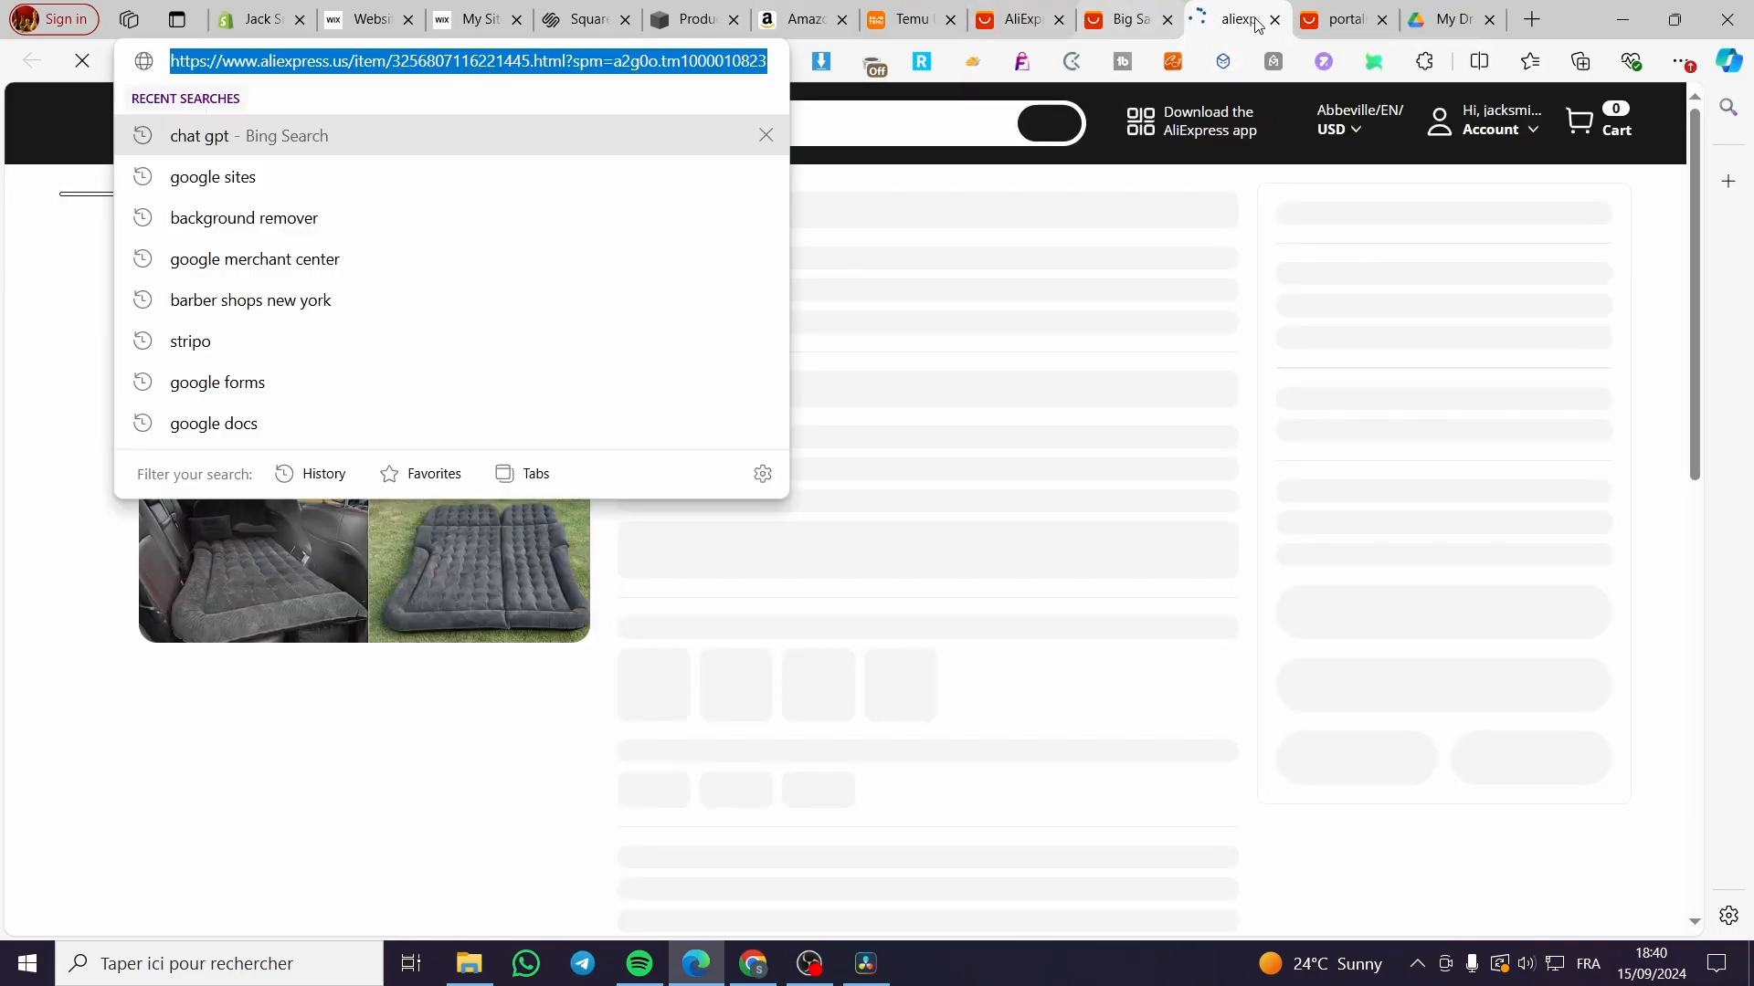
pyautogui.click(1336, 21)
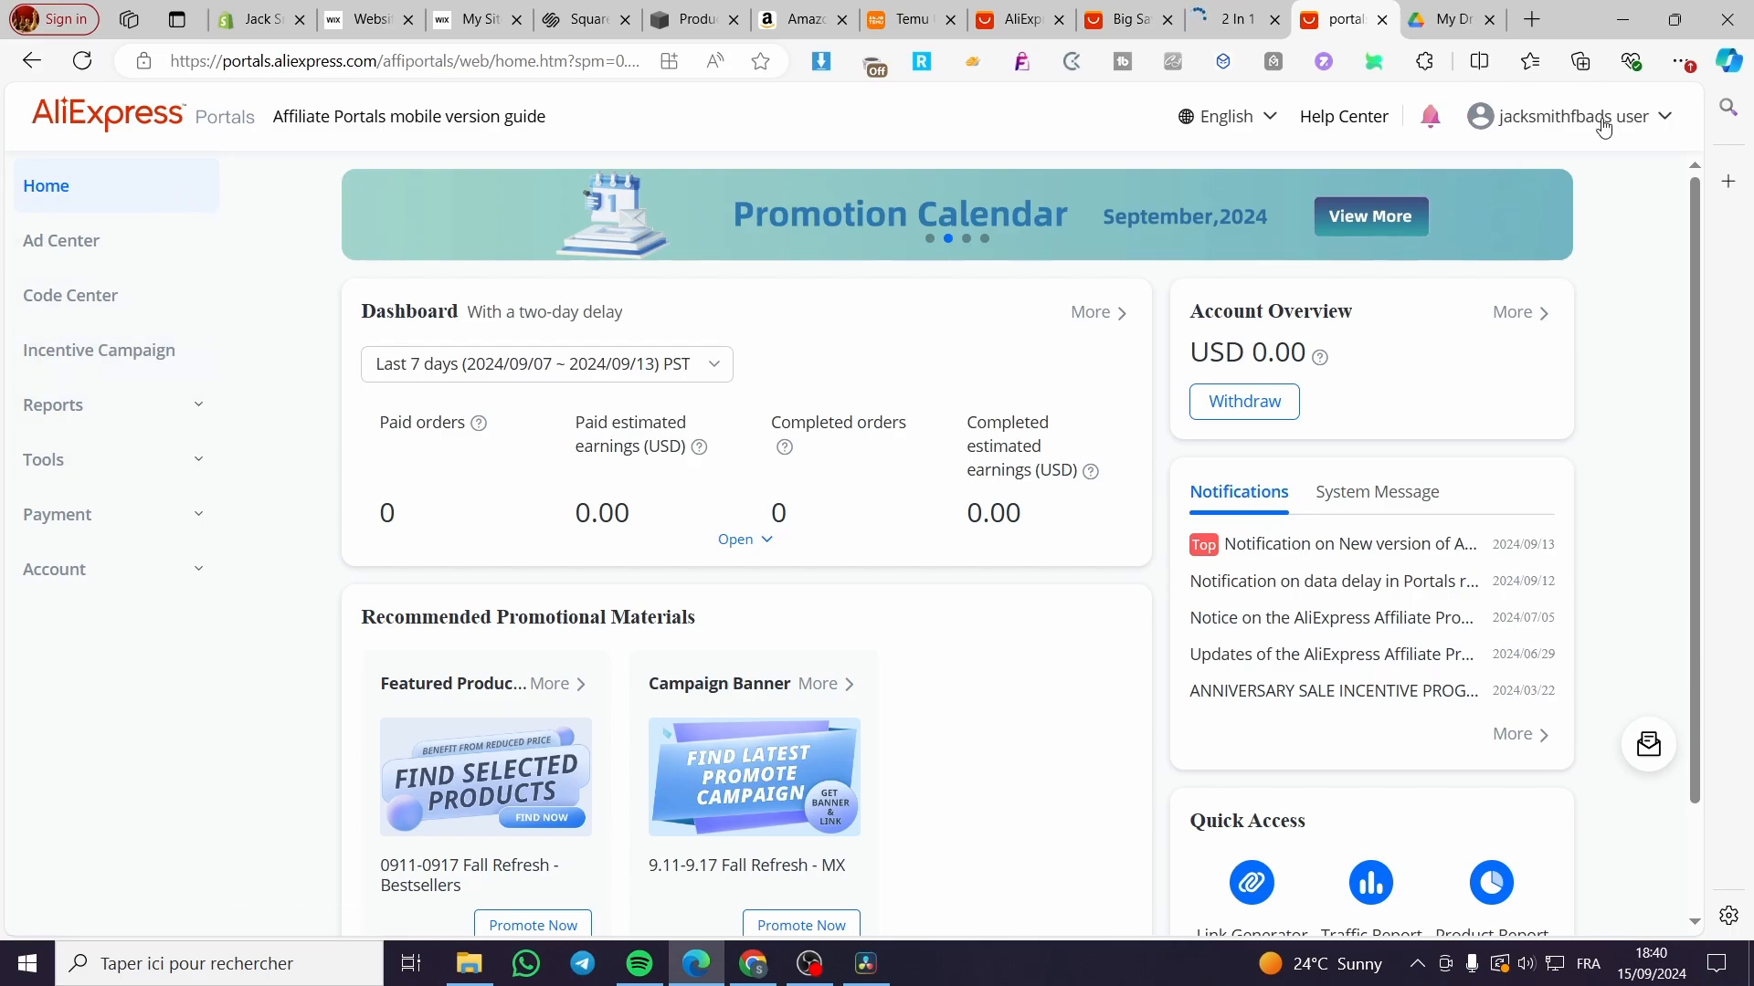
pyautogui.click(193, 460)
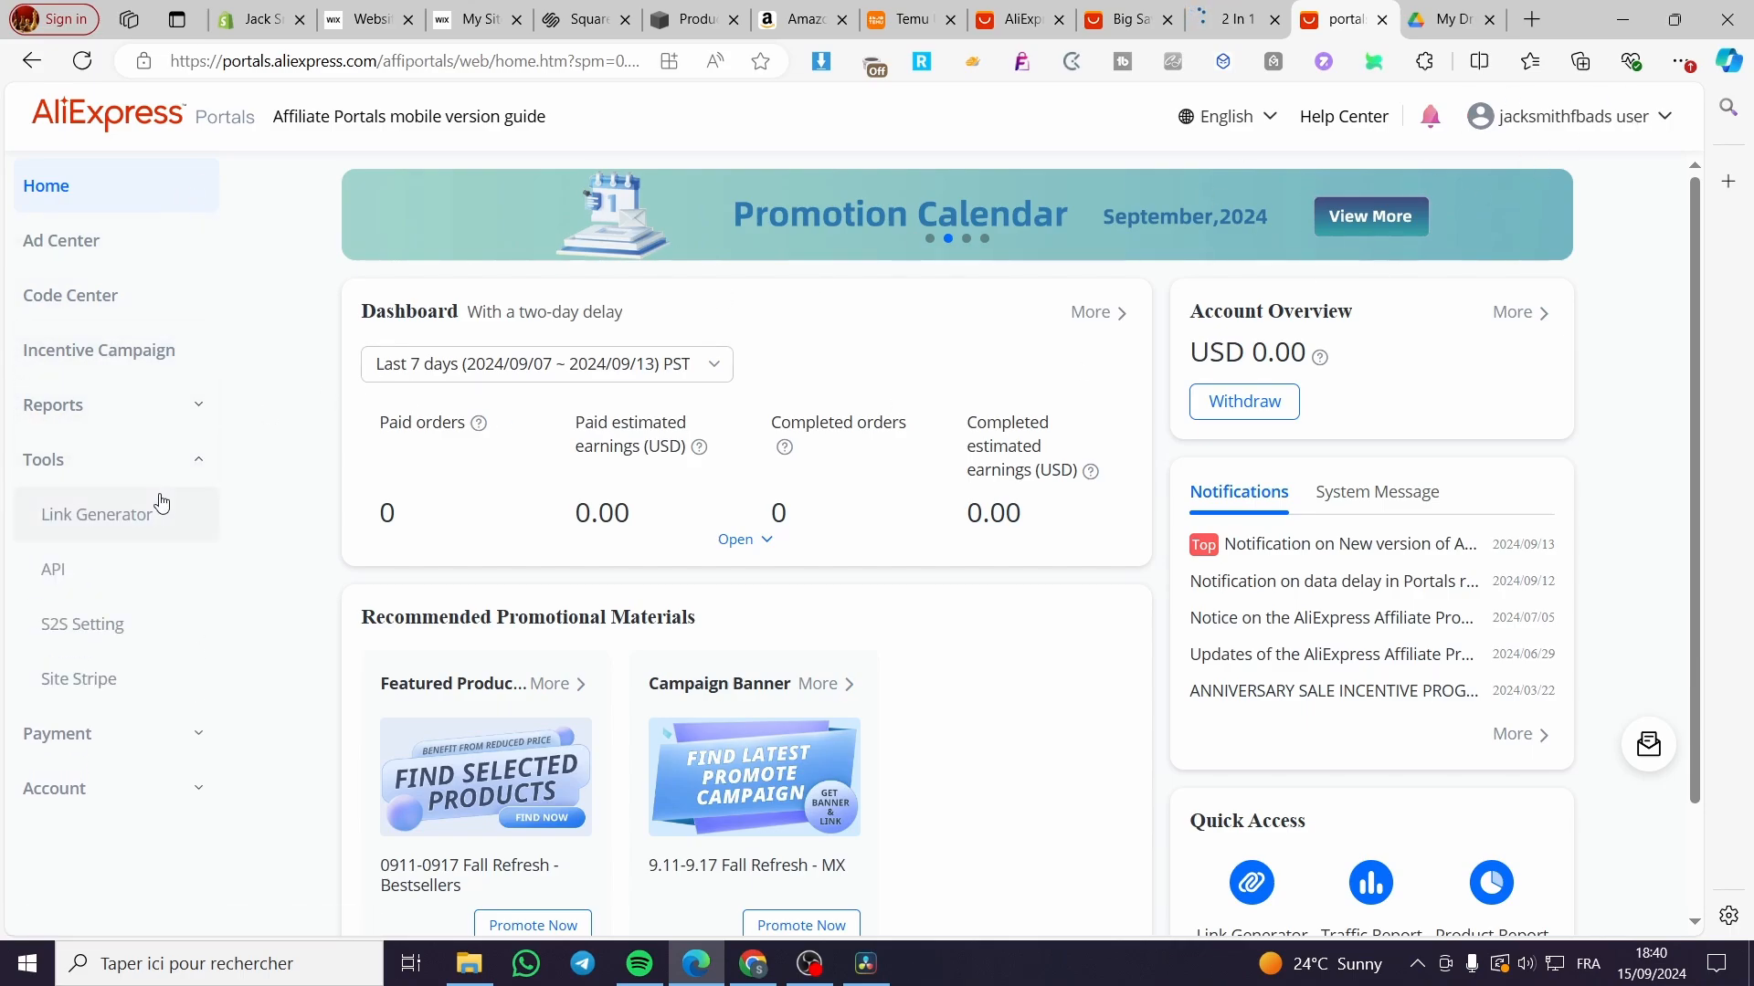
pyautogui.click(87, 528)
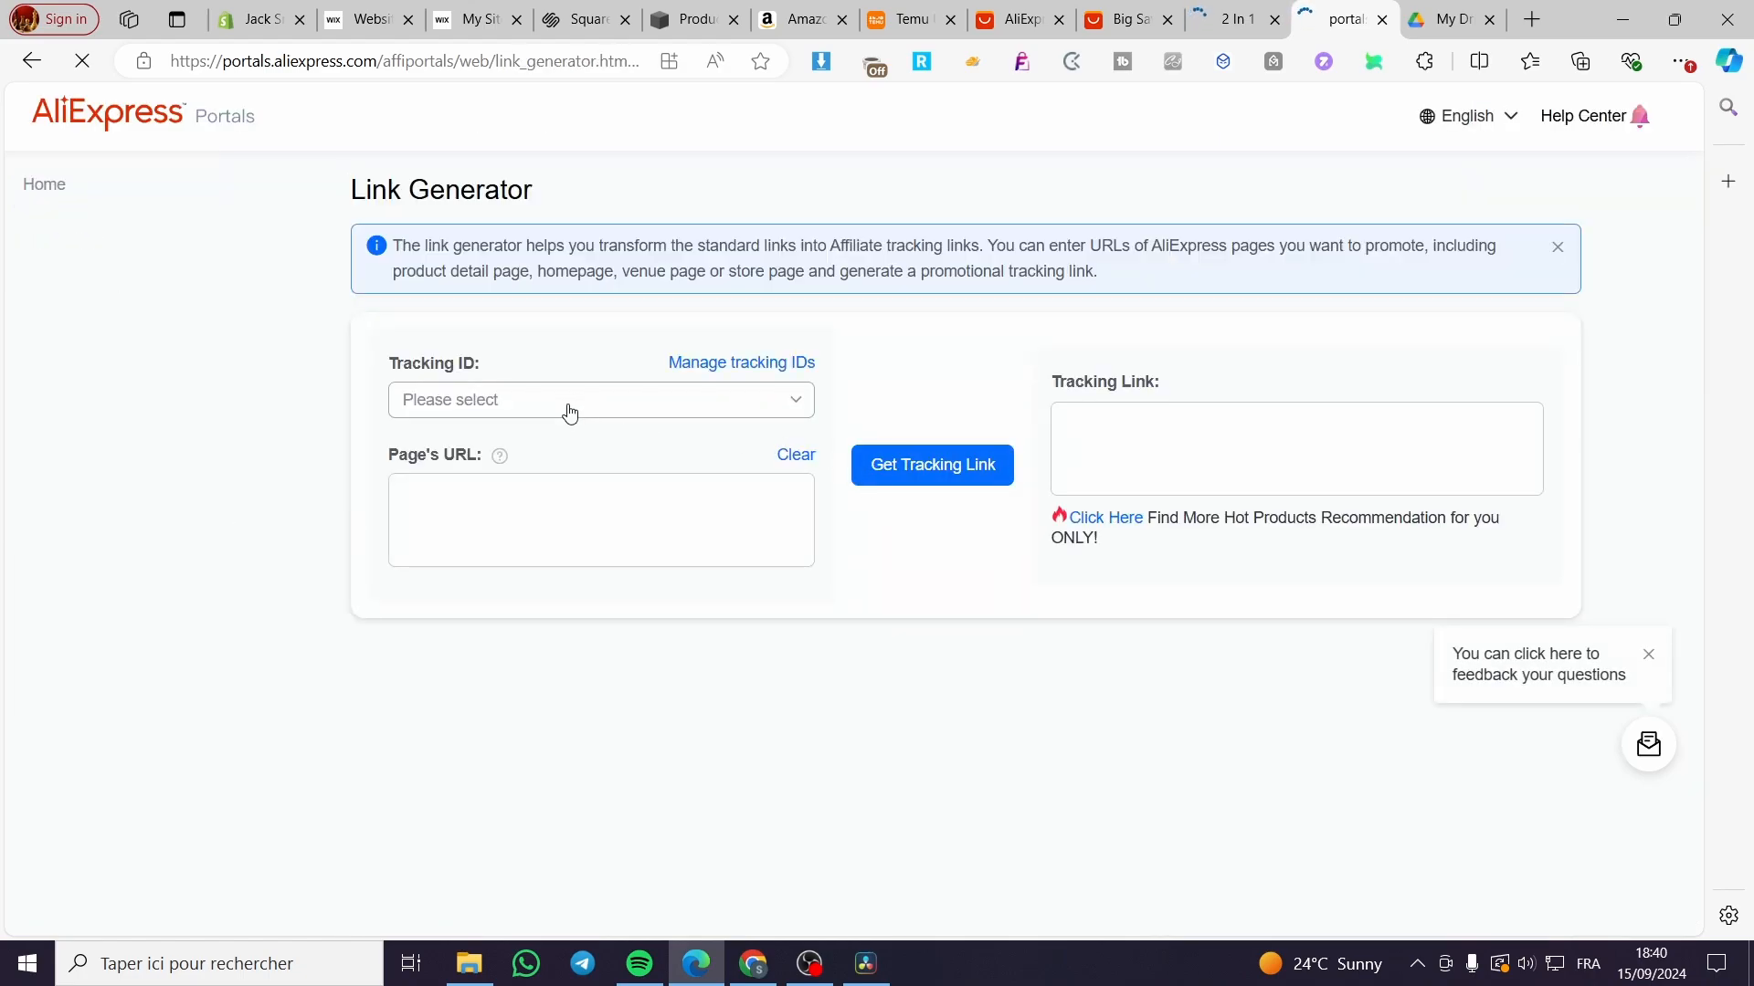
pyautogui.click(536, 502)
pyautogui.hotkey('ctrl', 'v')
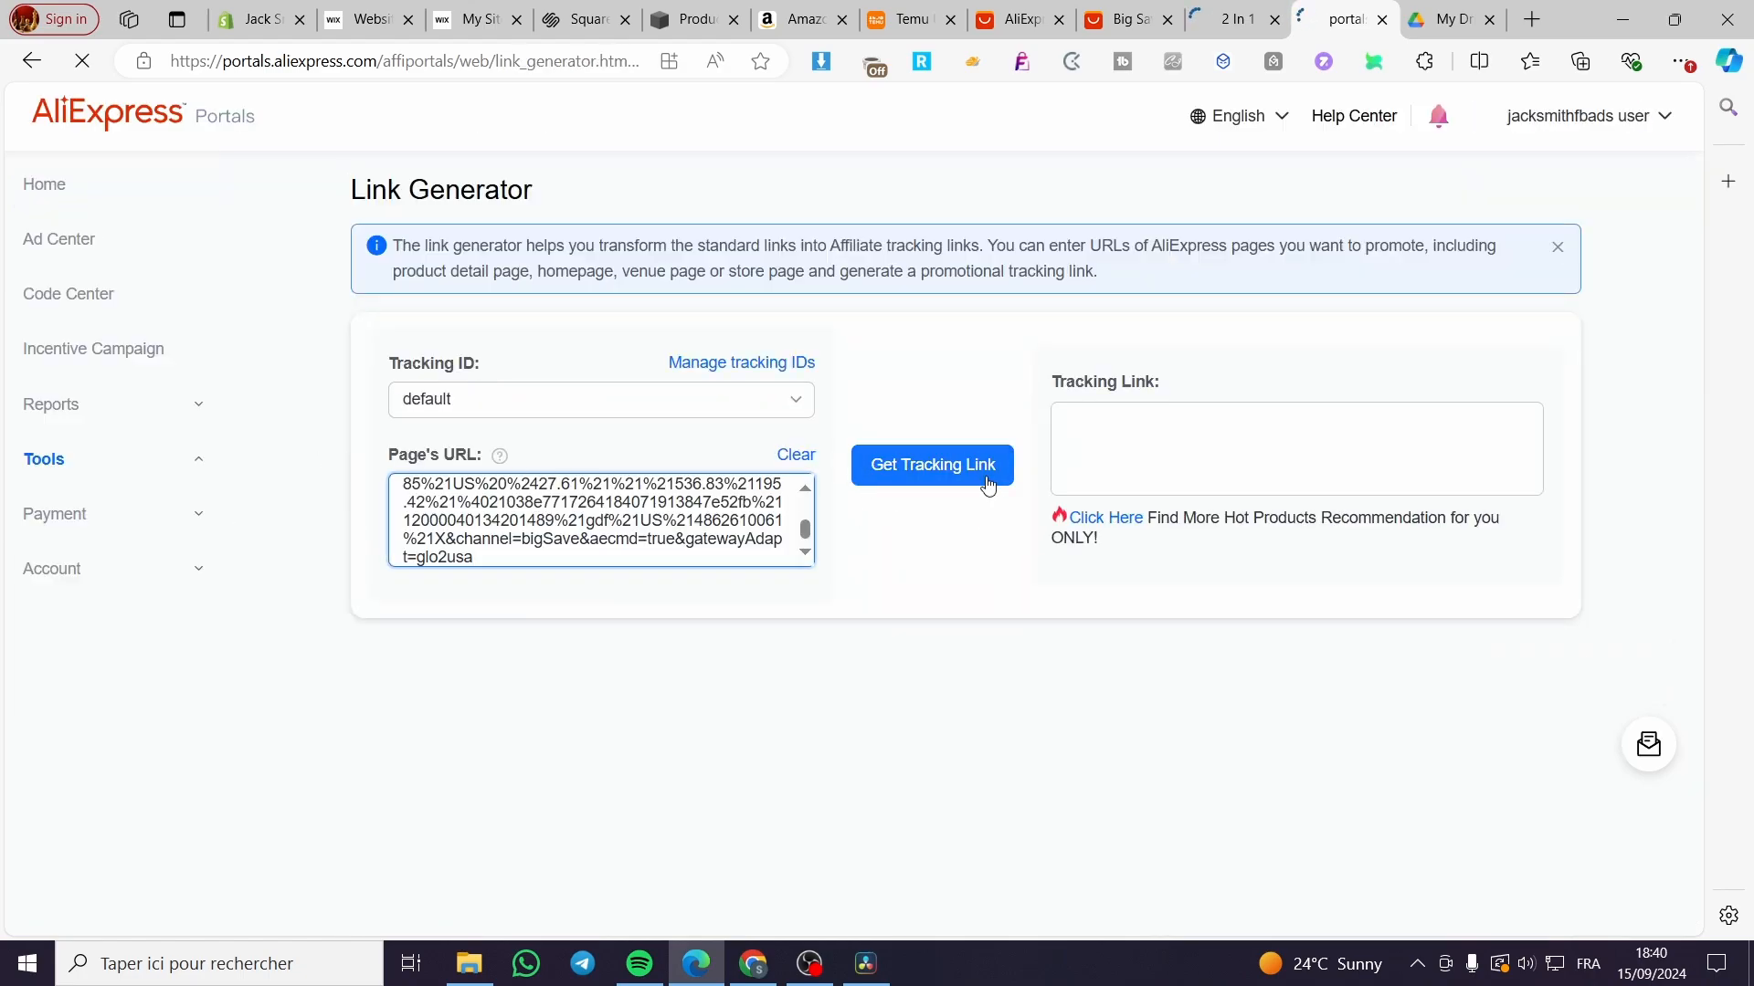
pyautogui.click(987, 486)
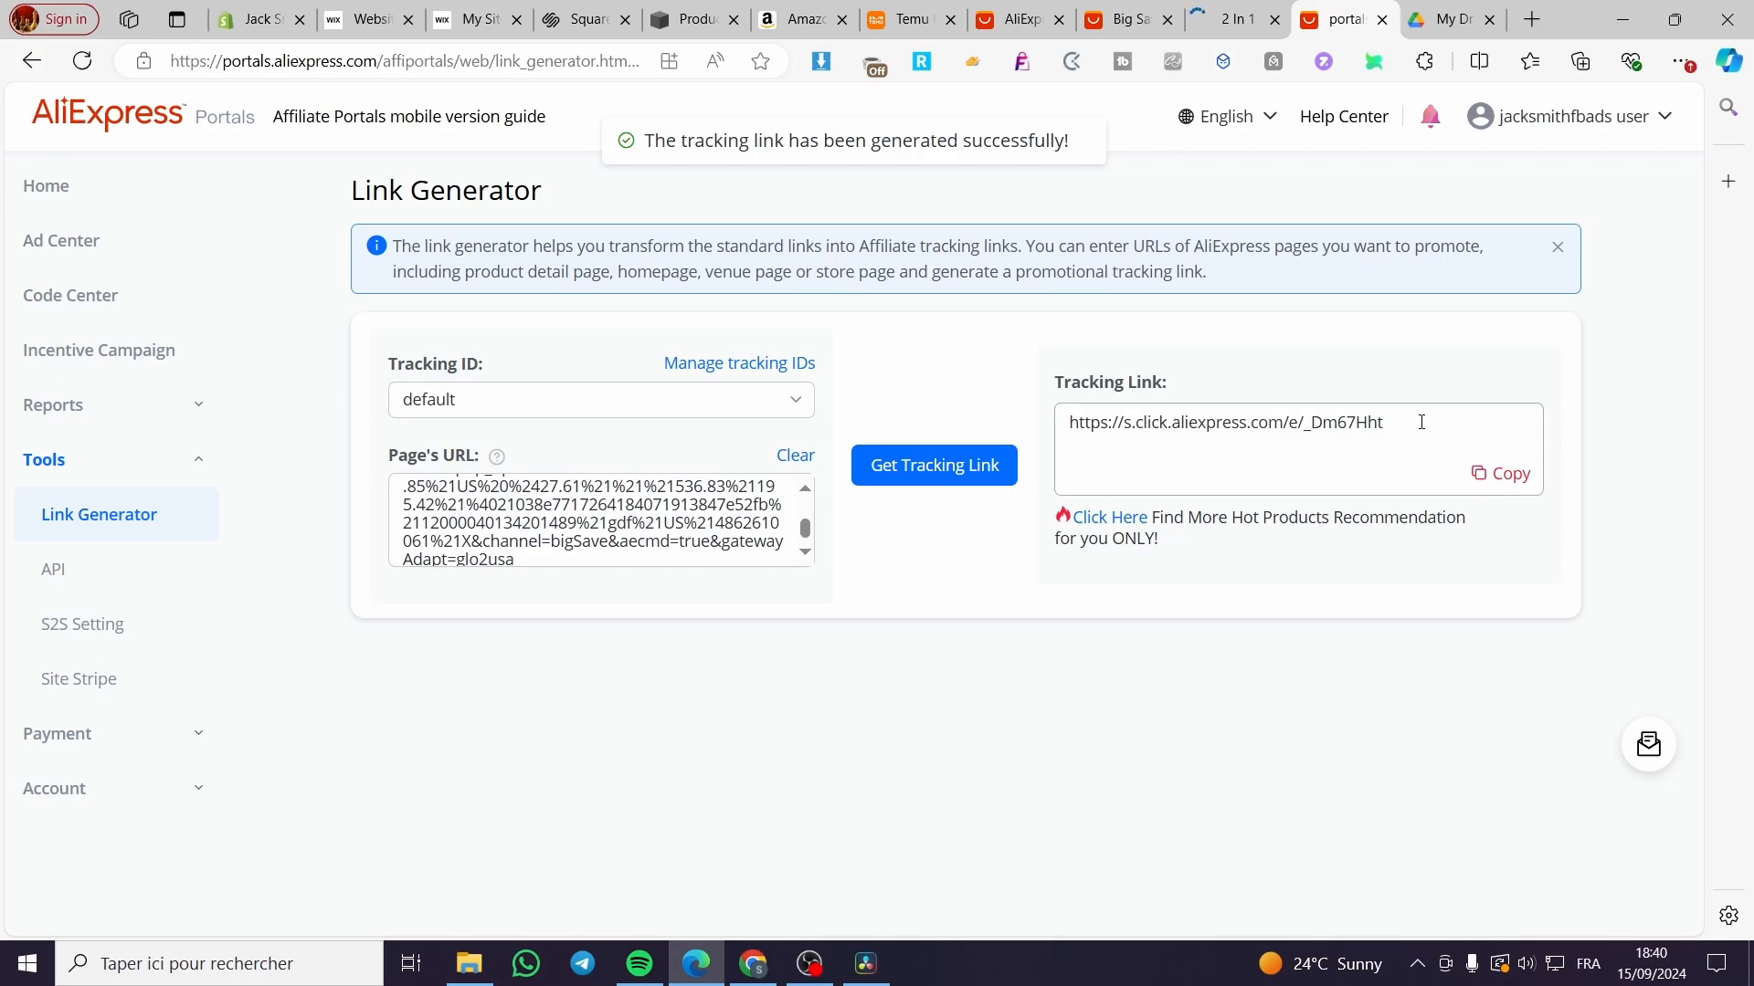
pyautogui.click(1501, 474)
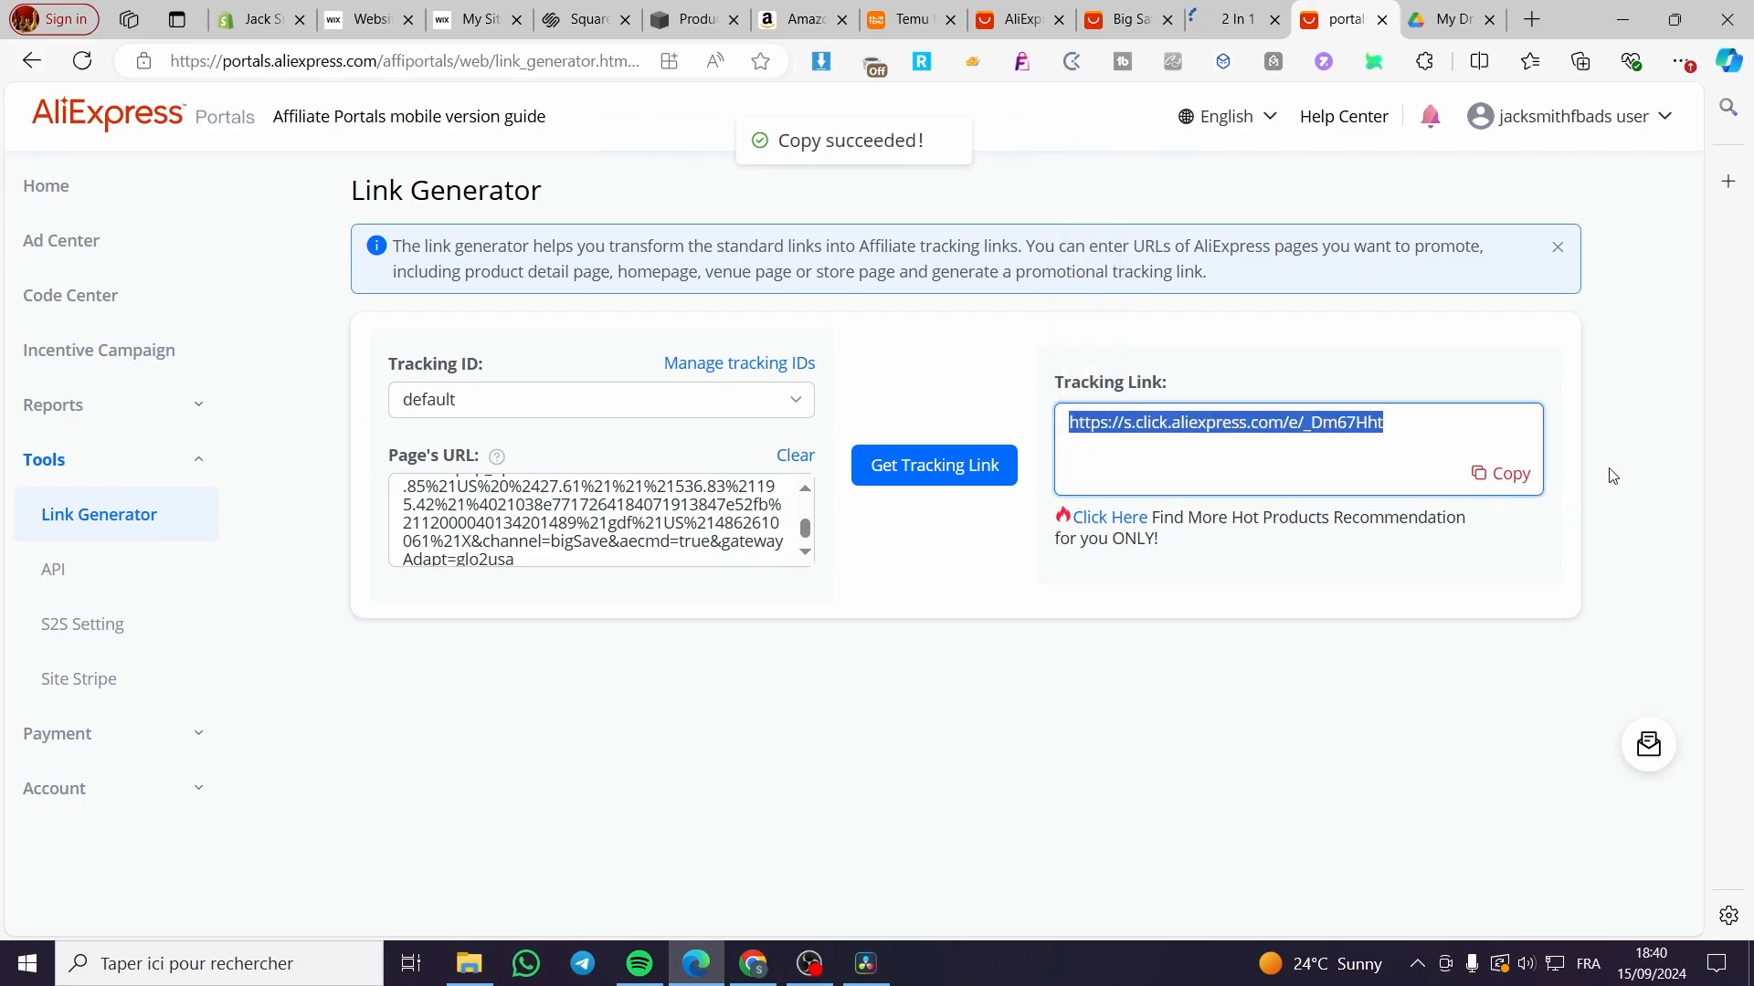